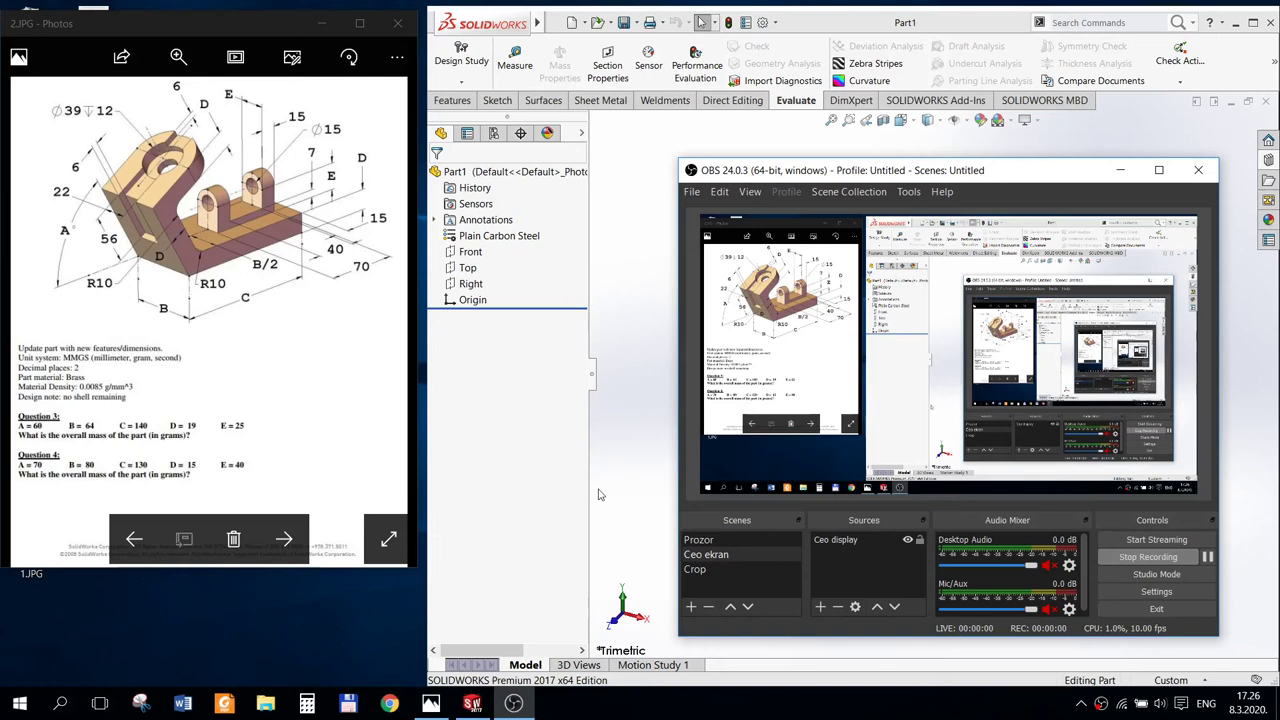
Step: Change the part material from Plain Carbon Steel to Brass
left_click(513, 703)
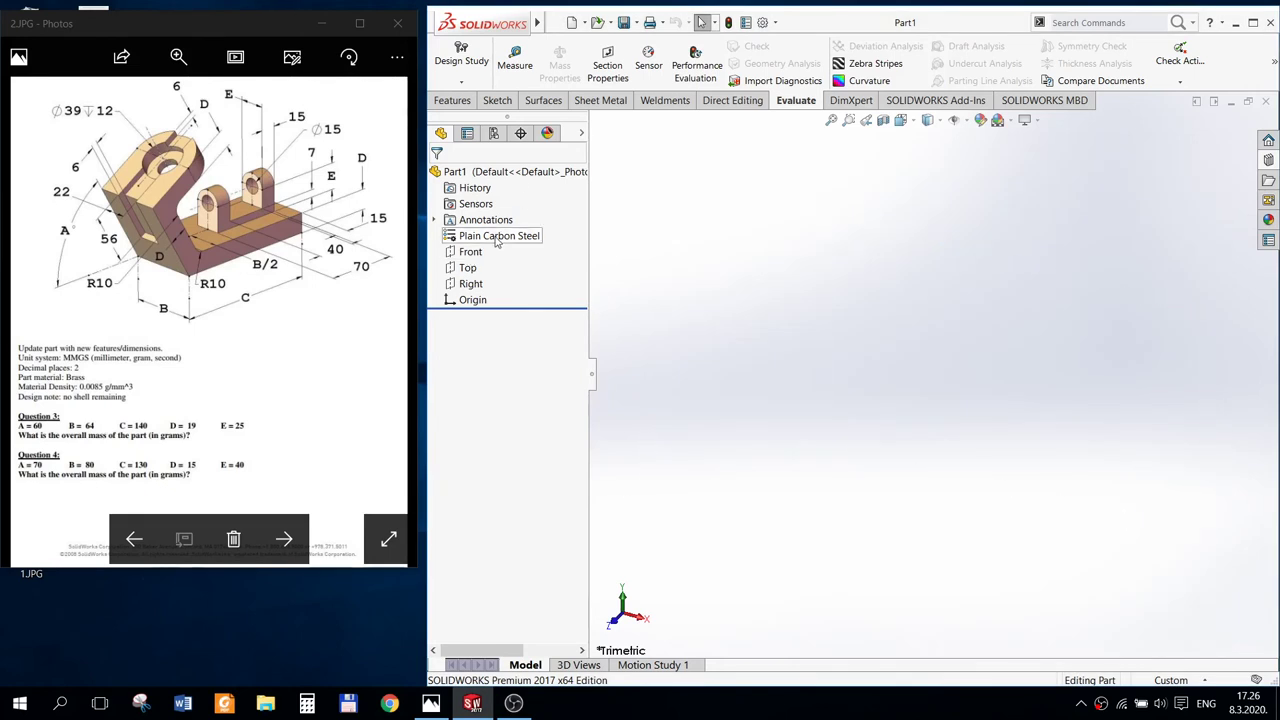
right_click(497, 238)
left_click(530, 397)
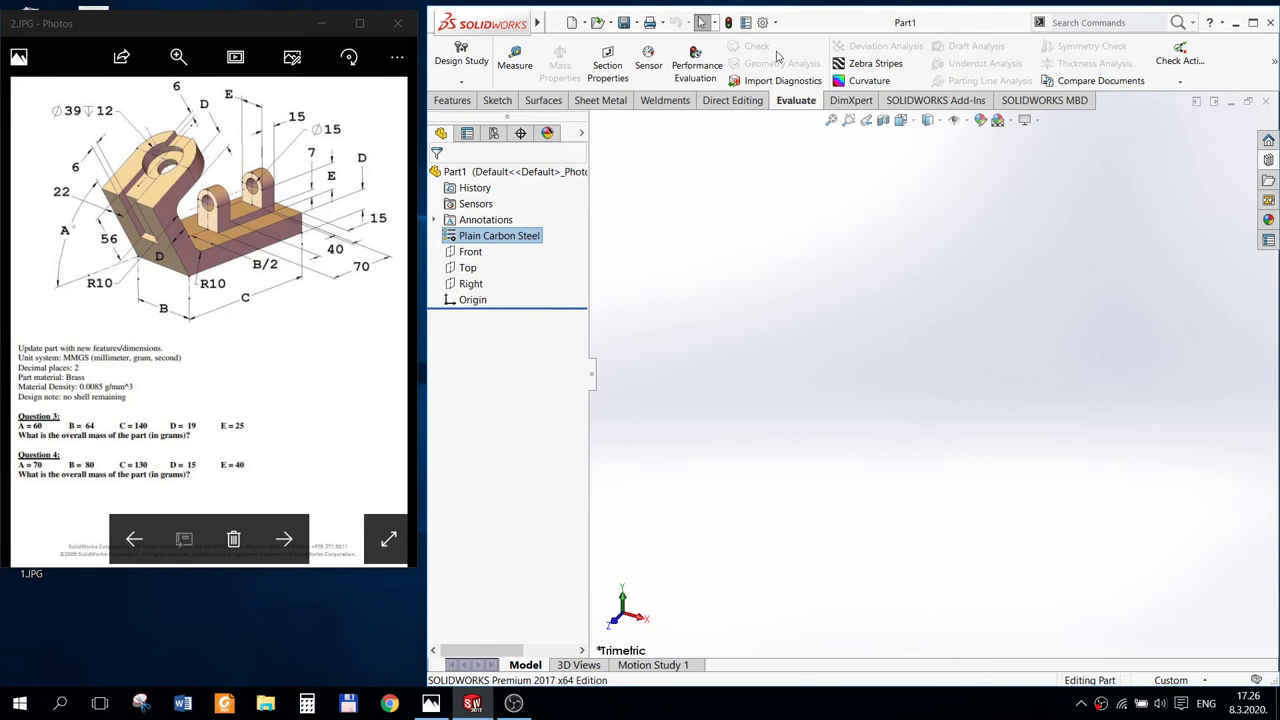
Step: Set the document unit system to MMGS in Document Properties > Units
left_click(763, 23)
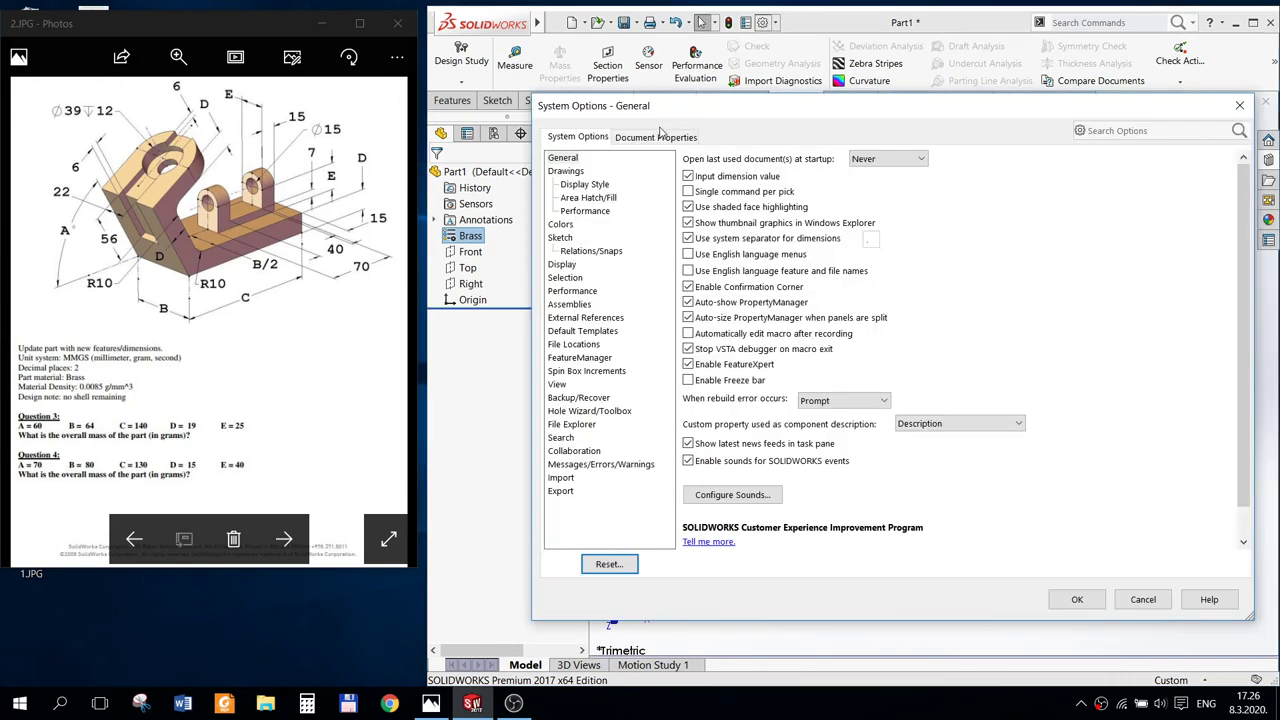
left_click(655, 137)
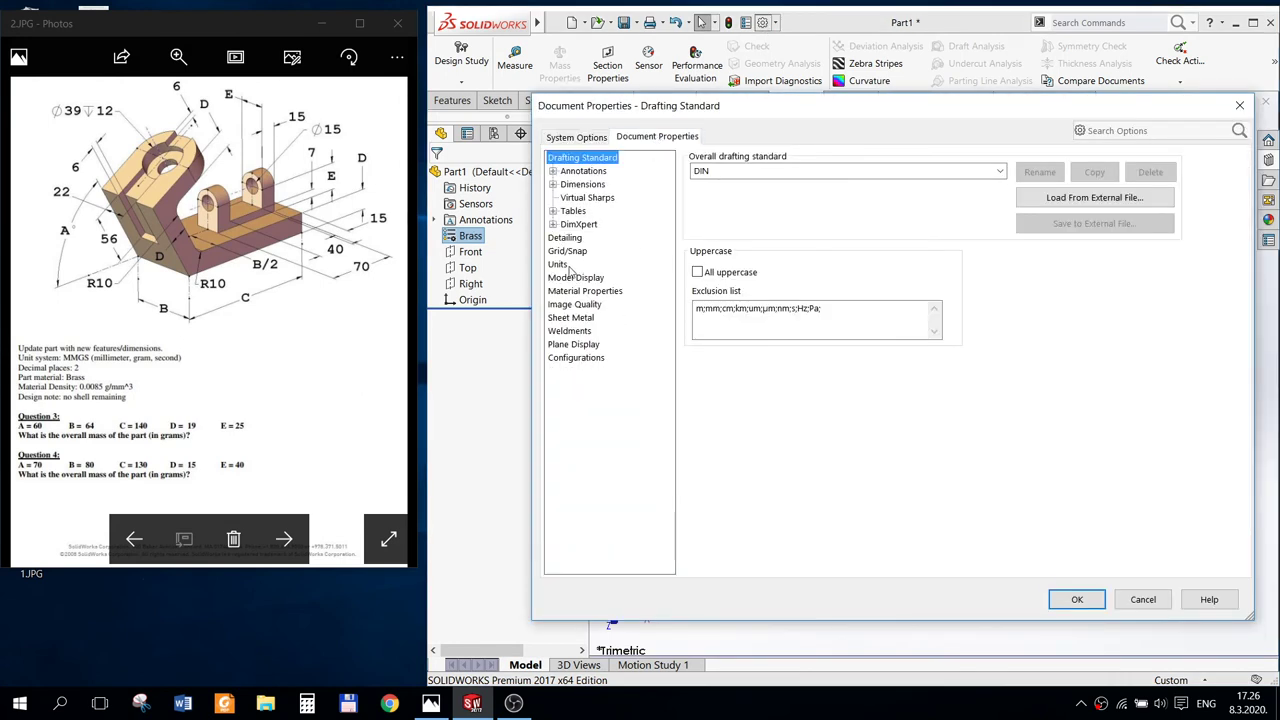
left_click(560, 265)
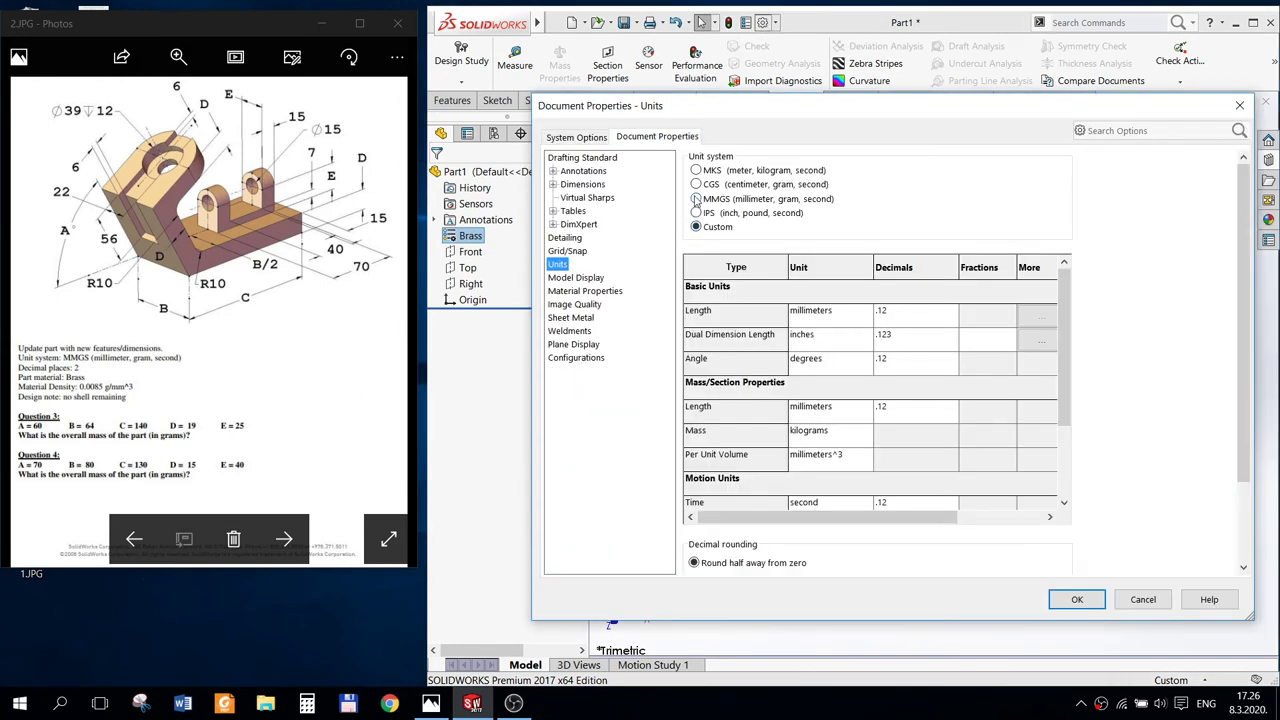
left_click(696, 198)
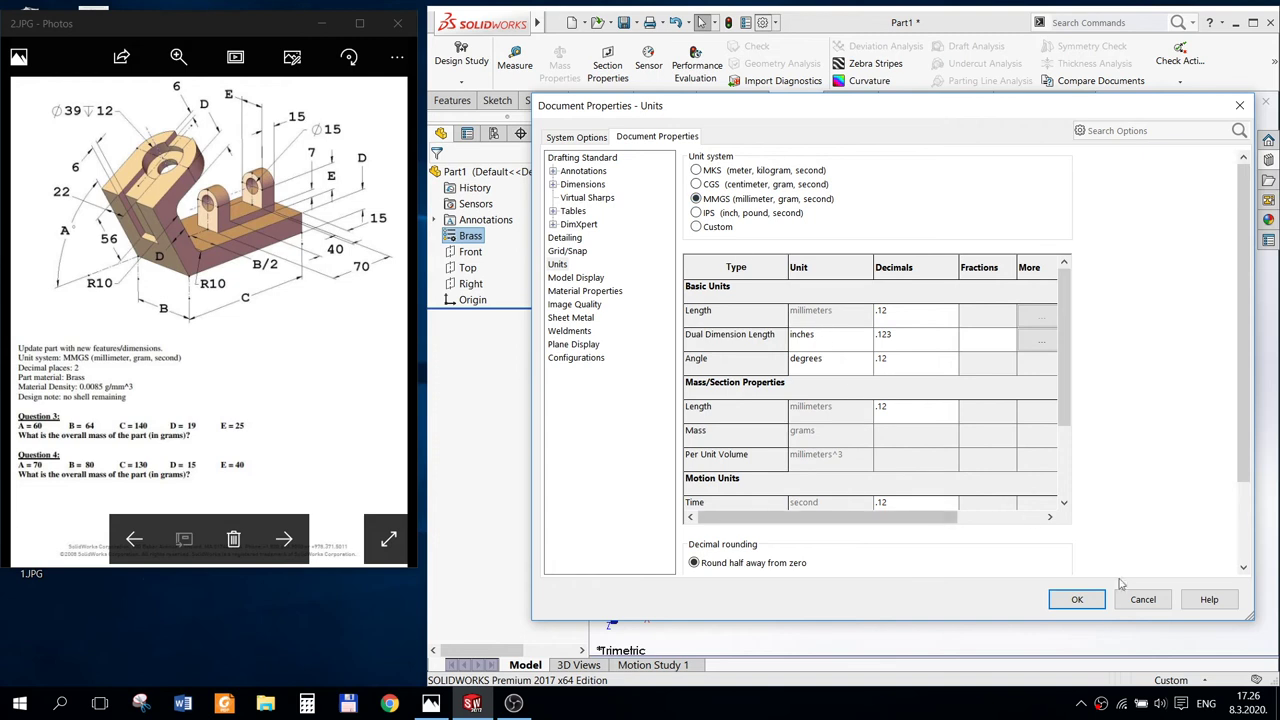
left_click(1077, 599)
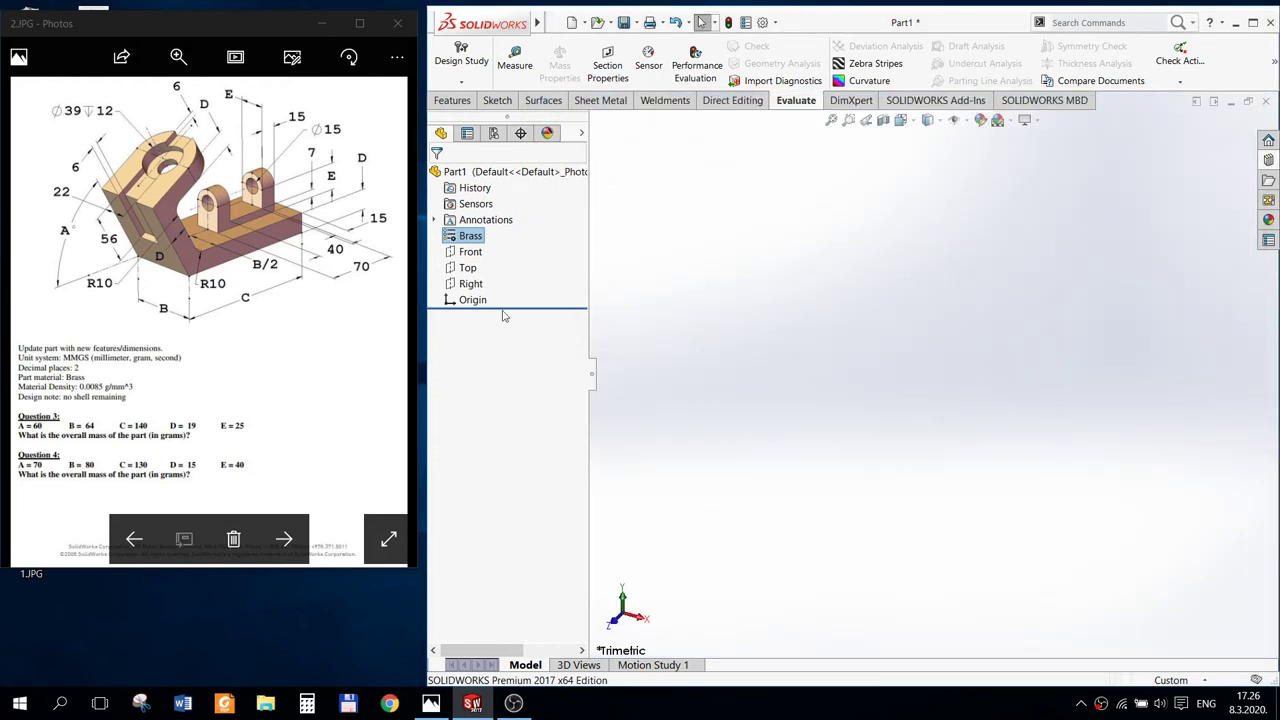
Step: Start a sketch on the Right plane and draw a 140 mm horizontal line from the origin
left_click(470, 283)
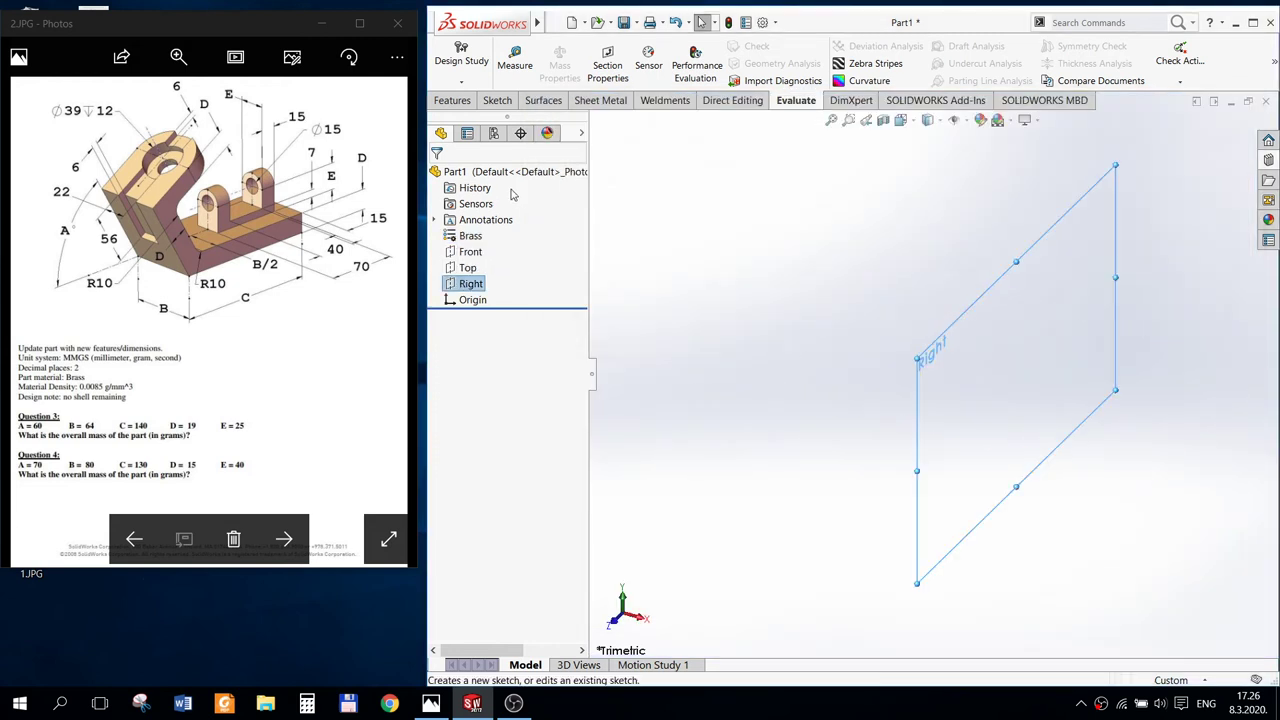
left_click(498, 101)
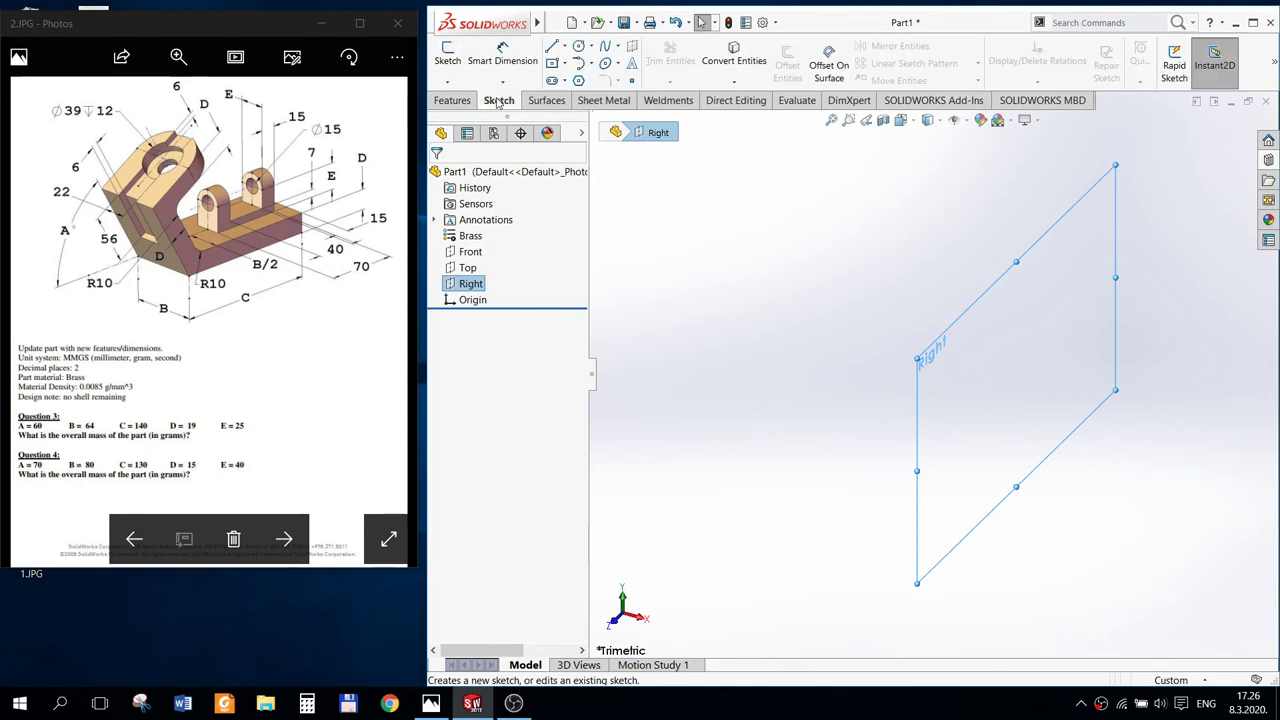
left_click(447, 55)
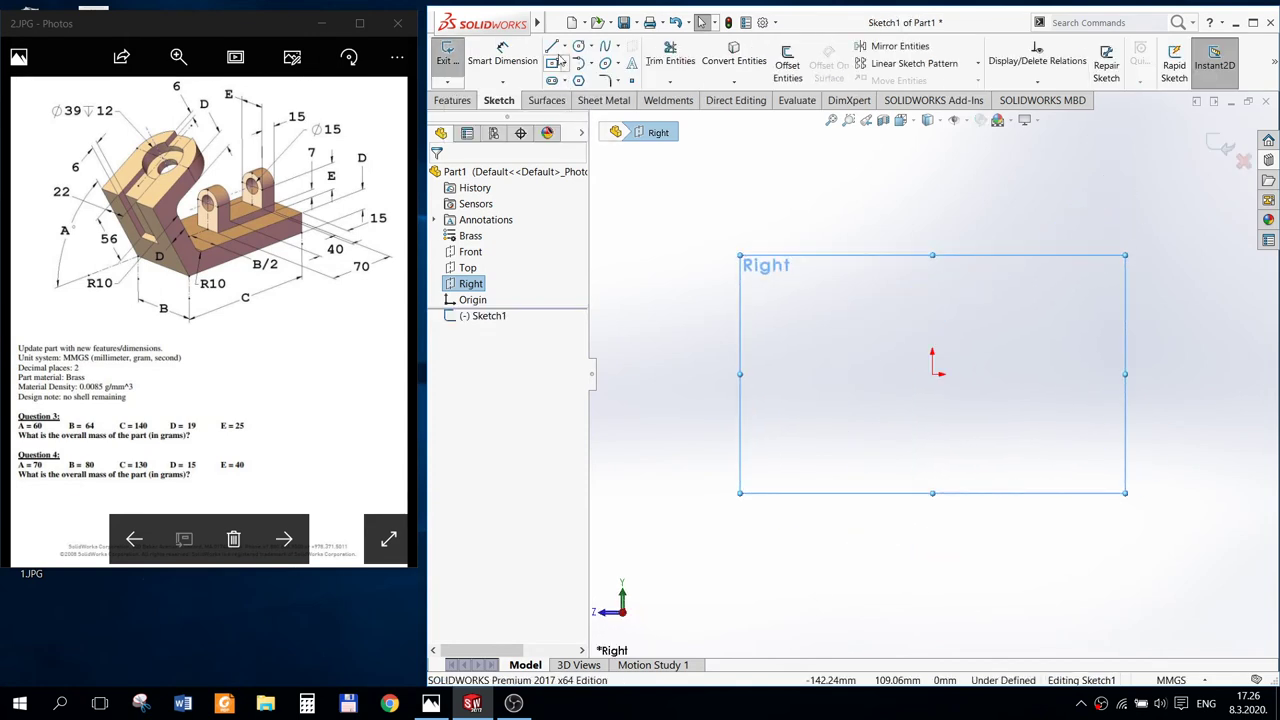
left_click(551, 47)
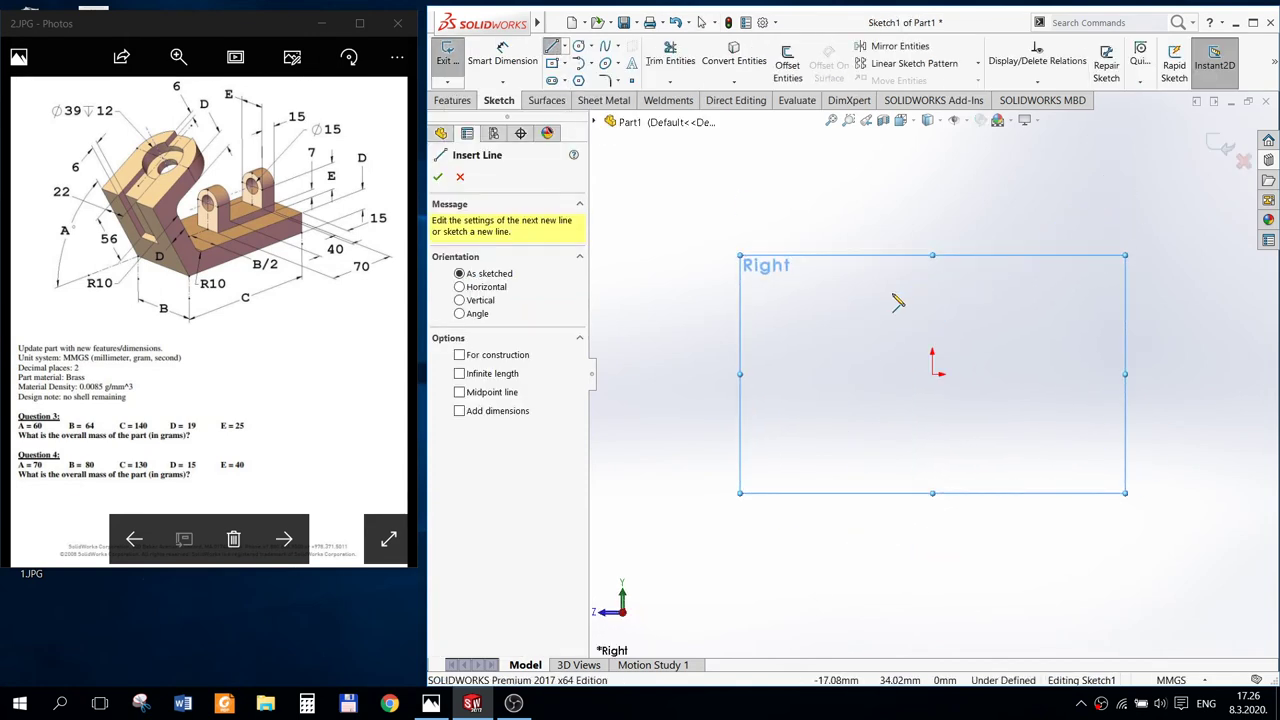
left_click(933, 375)
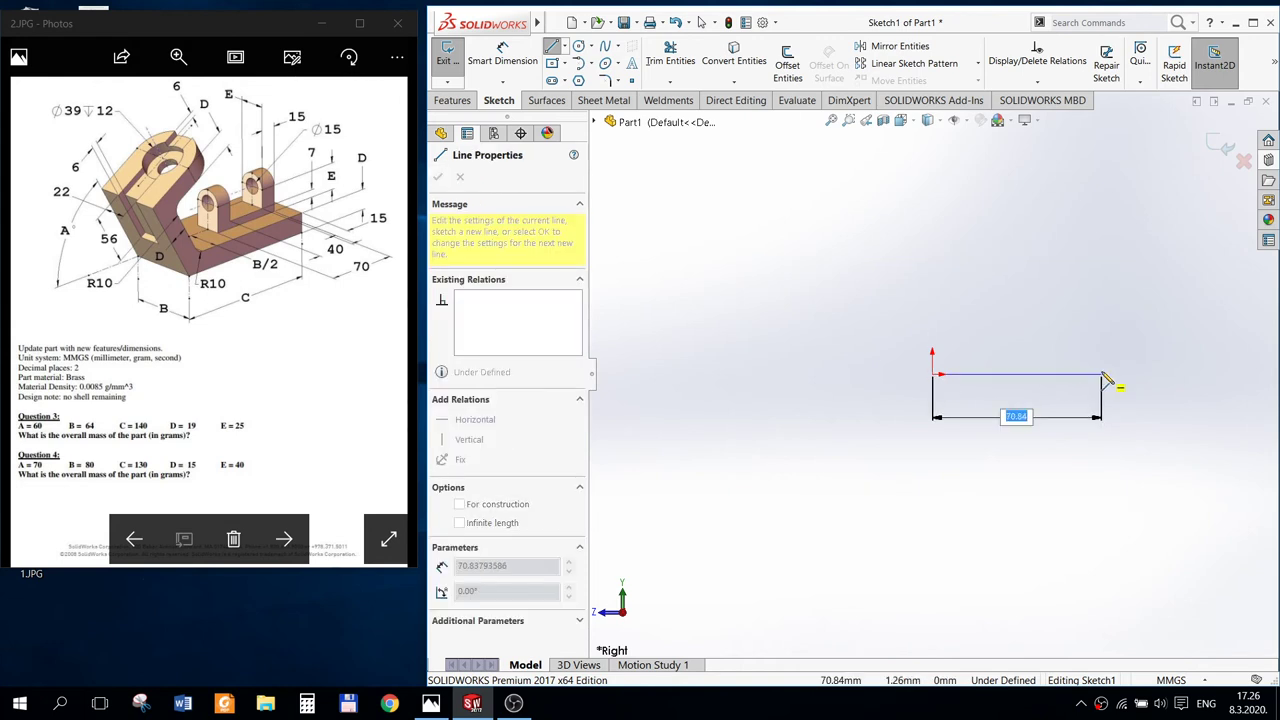
type("140")
key("Return")
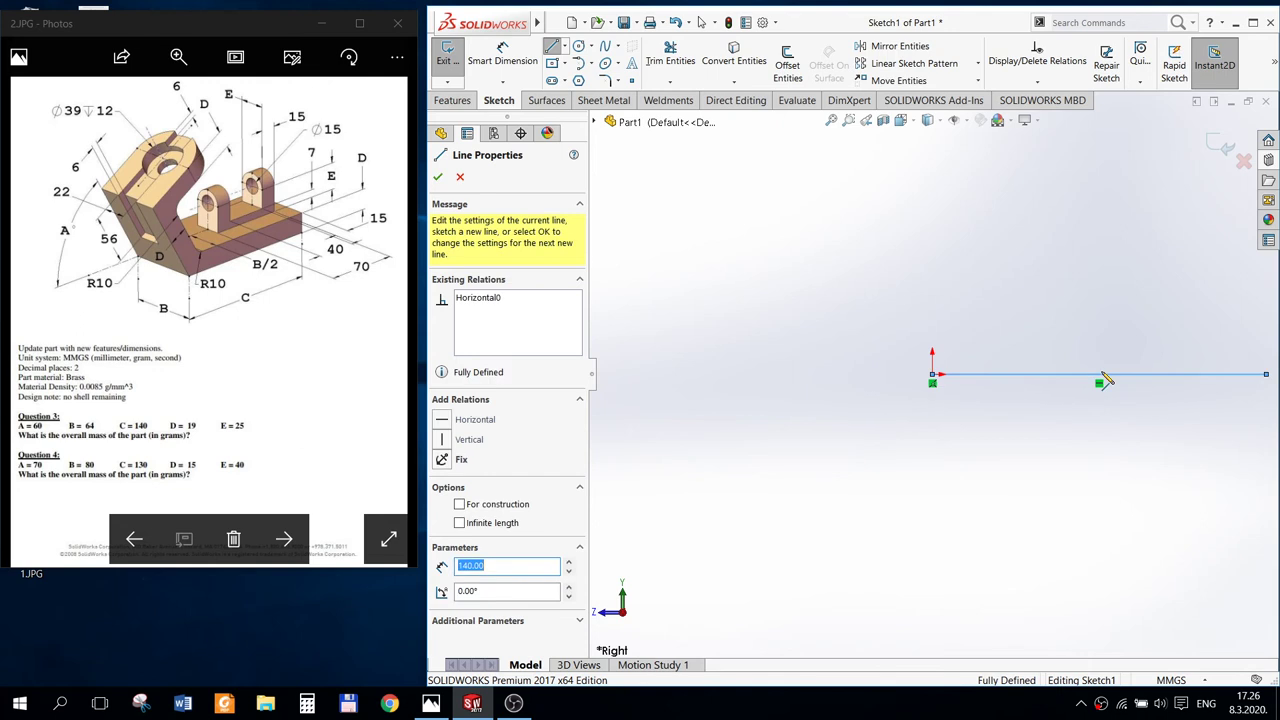
key("Escape")
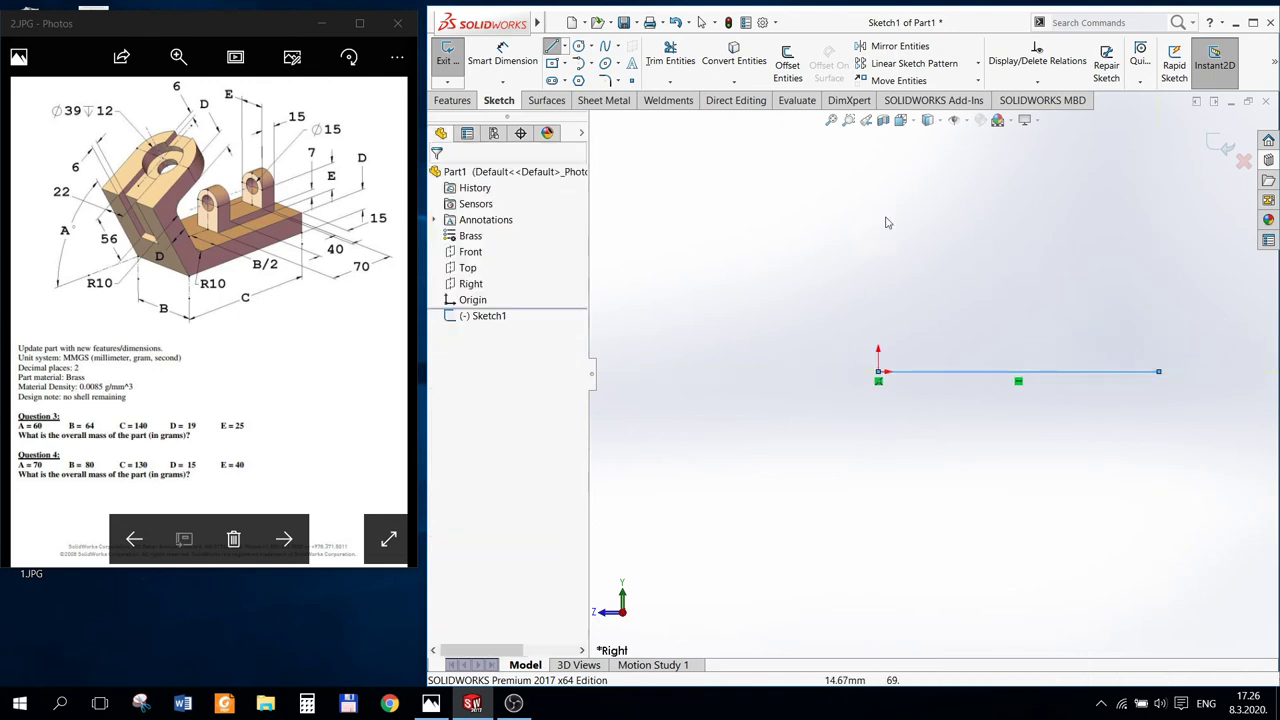
Step: Draw a second, slanted line rising up-left from the origin
left_click(563, 46)
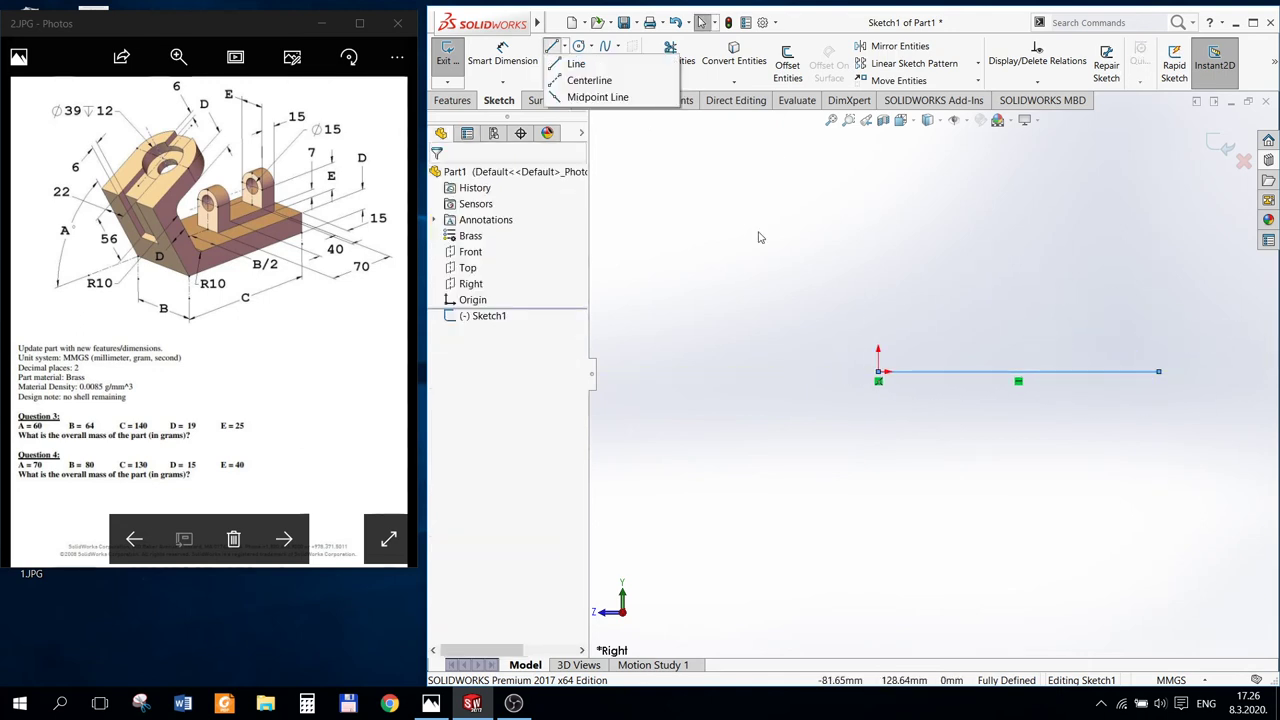
left_click(576, 63)
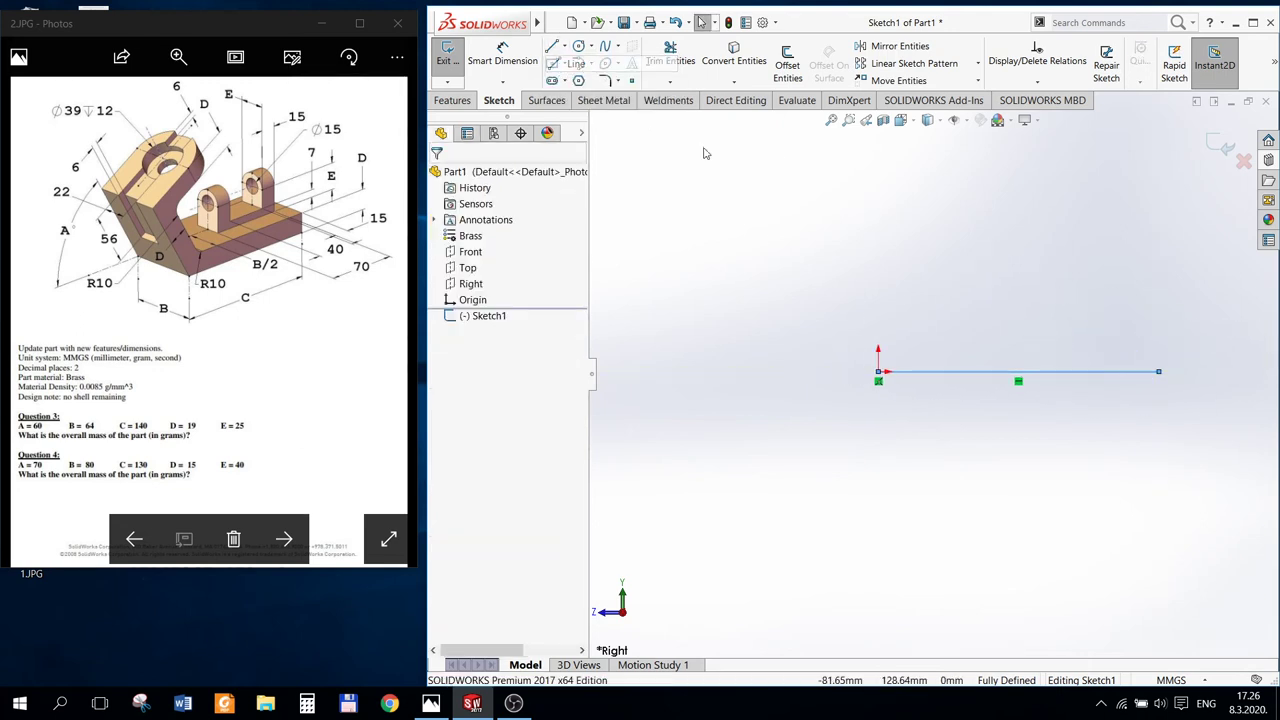
left_click(878, 372)
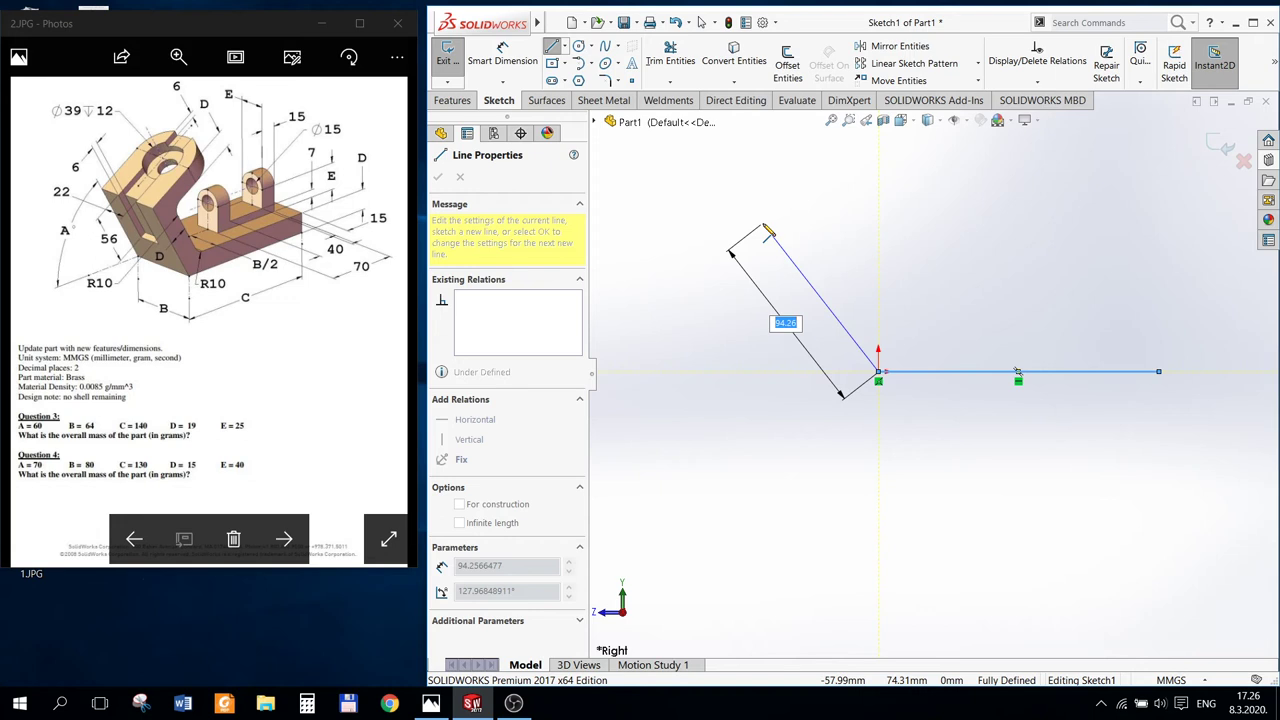
type("52")
key("Return")
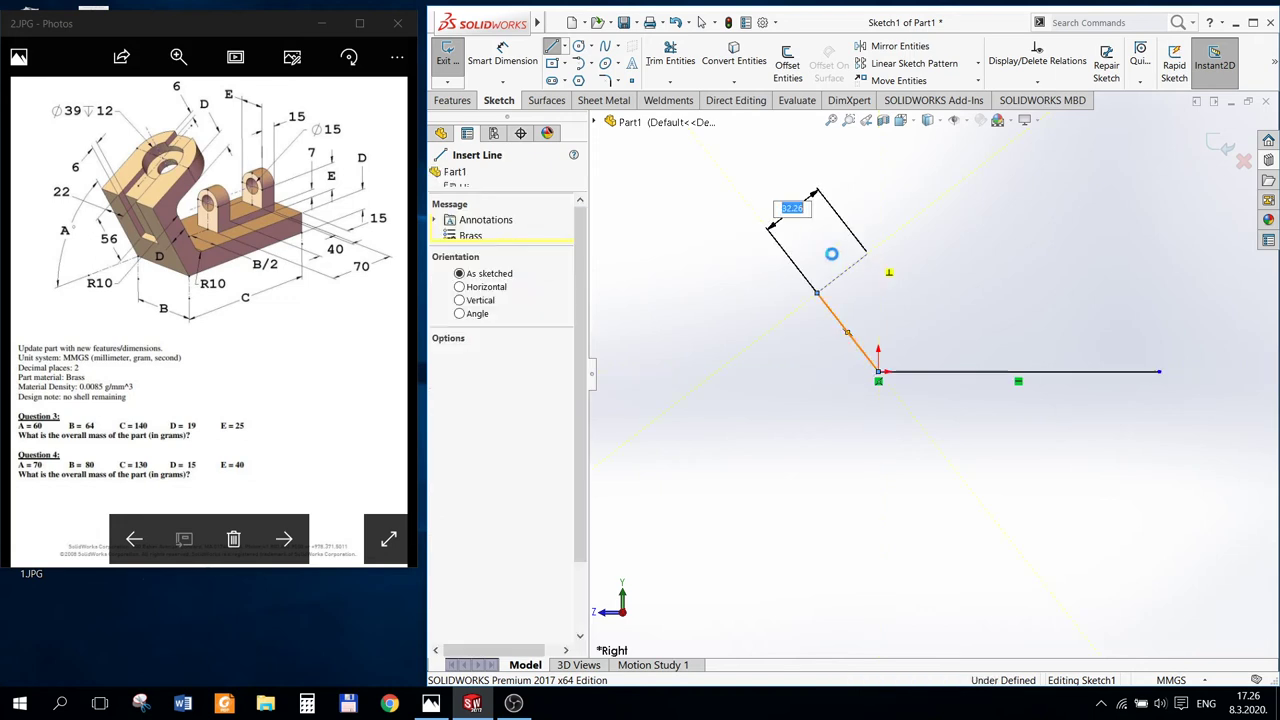
key("Escape")
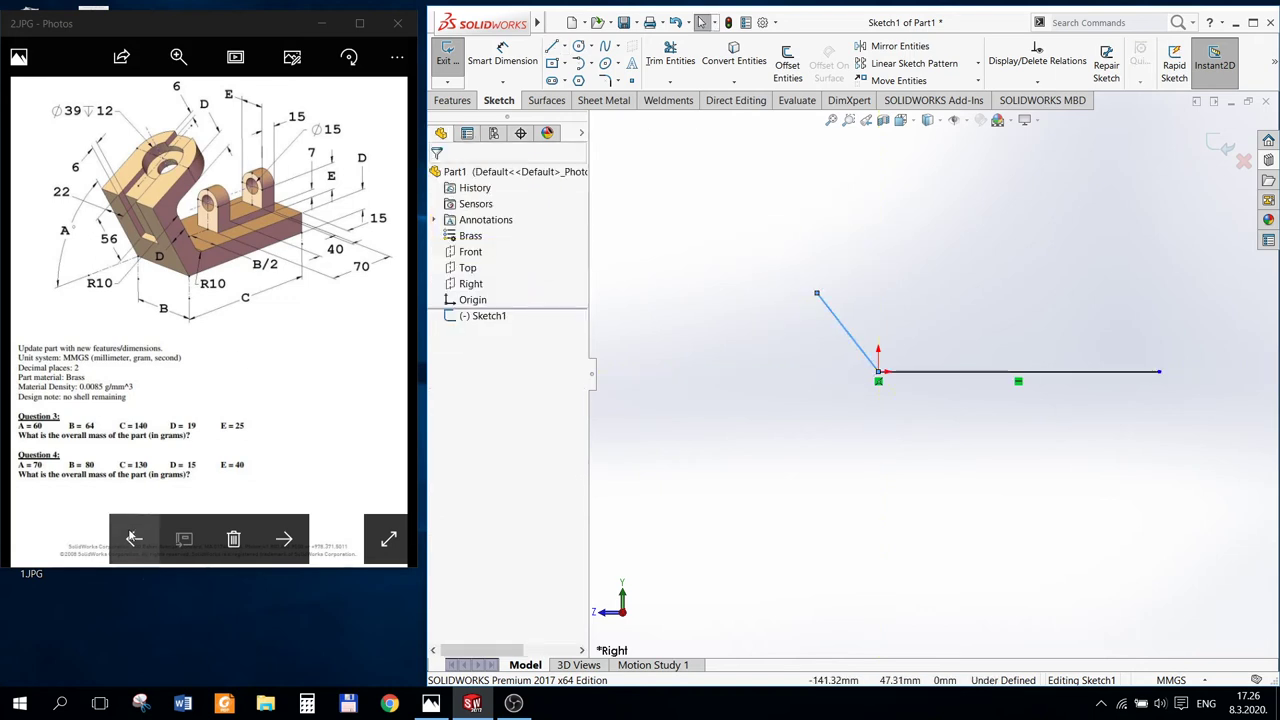
Step: Dimension the slanted line to 90 mm with Smart Dimension
left_click(134, 538)
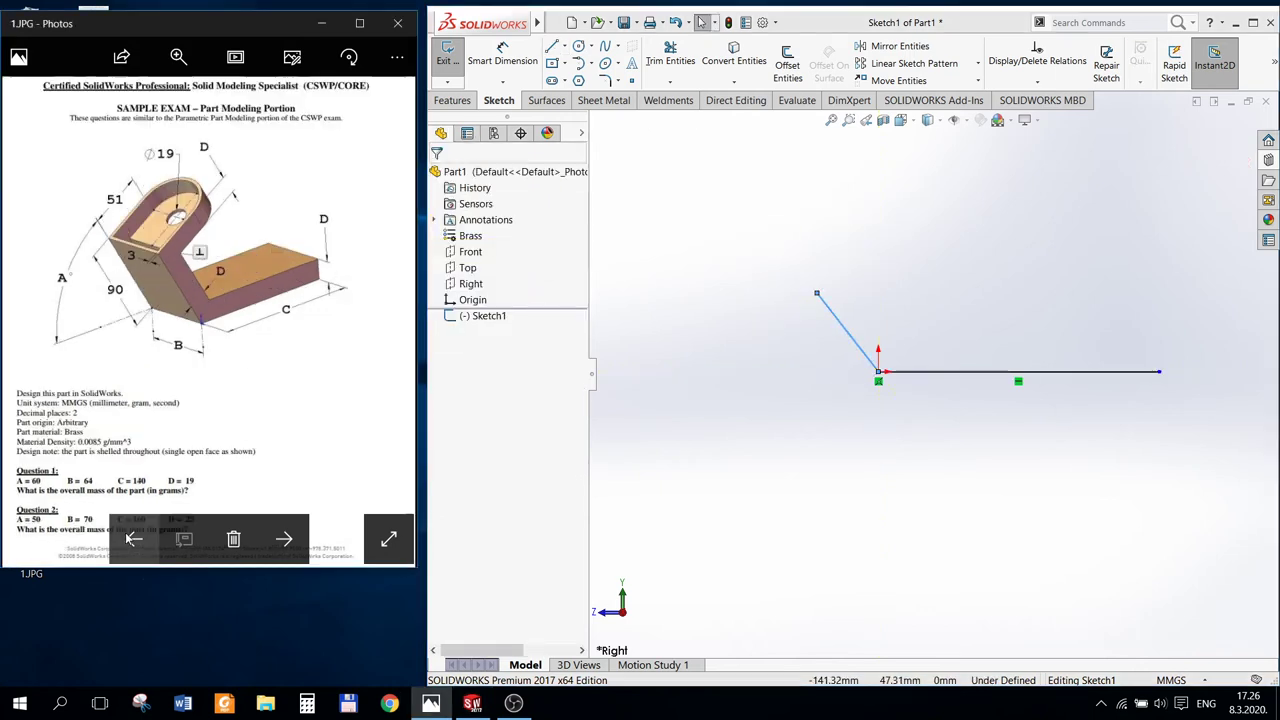
left_click(276, 549)
left_click(502, 60)
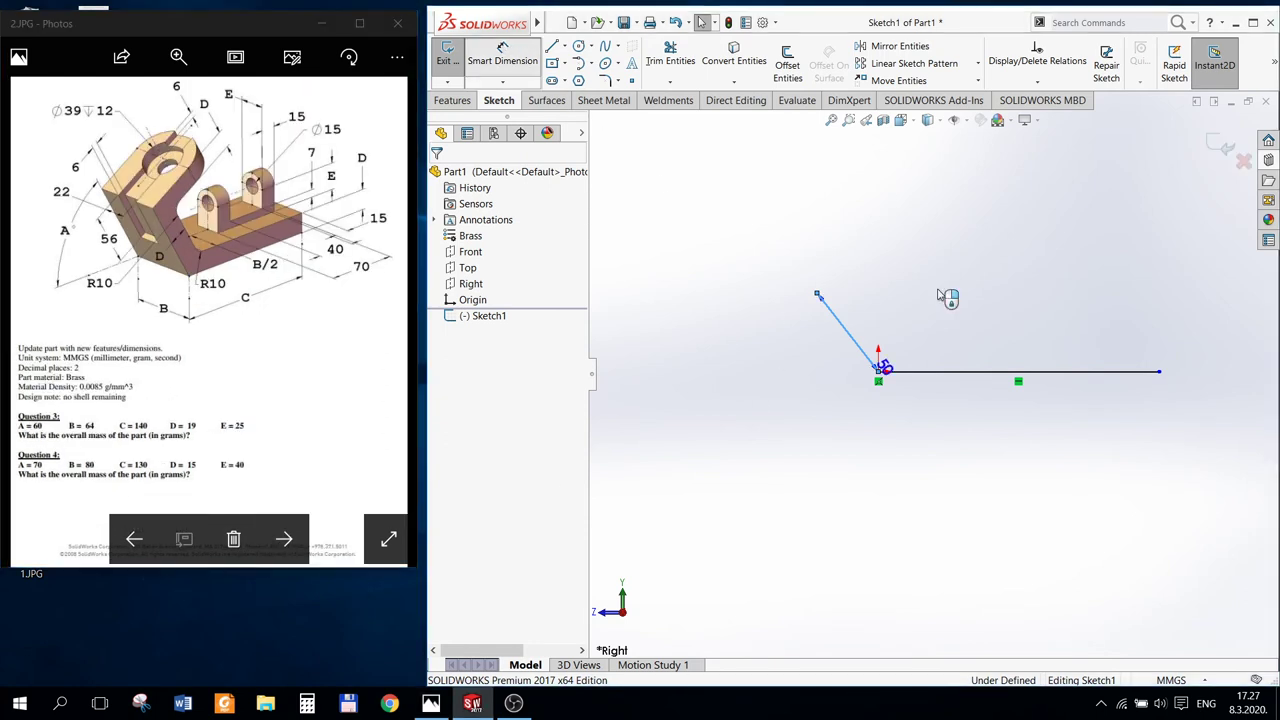
left_click(850, 333)
left_click(826, 358)
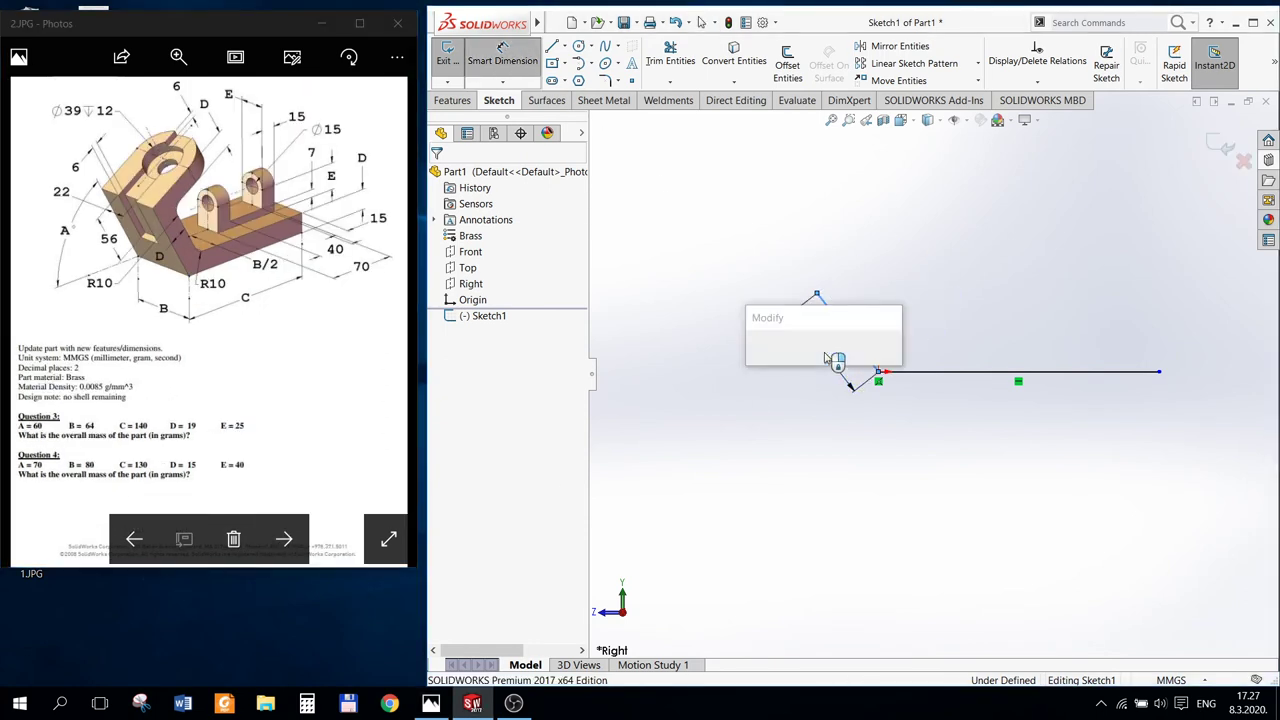
type("90")
key("Return")
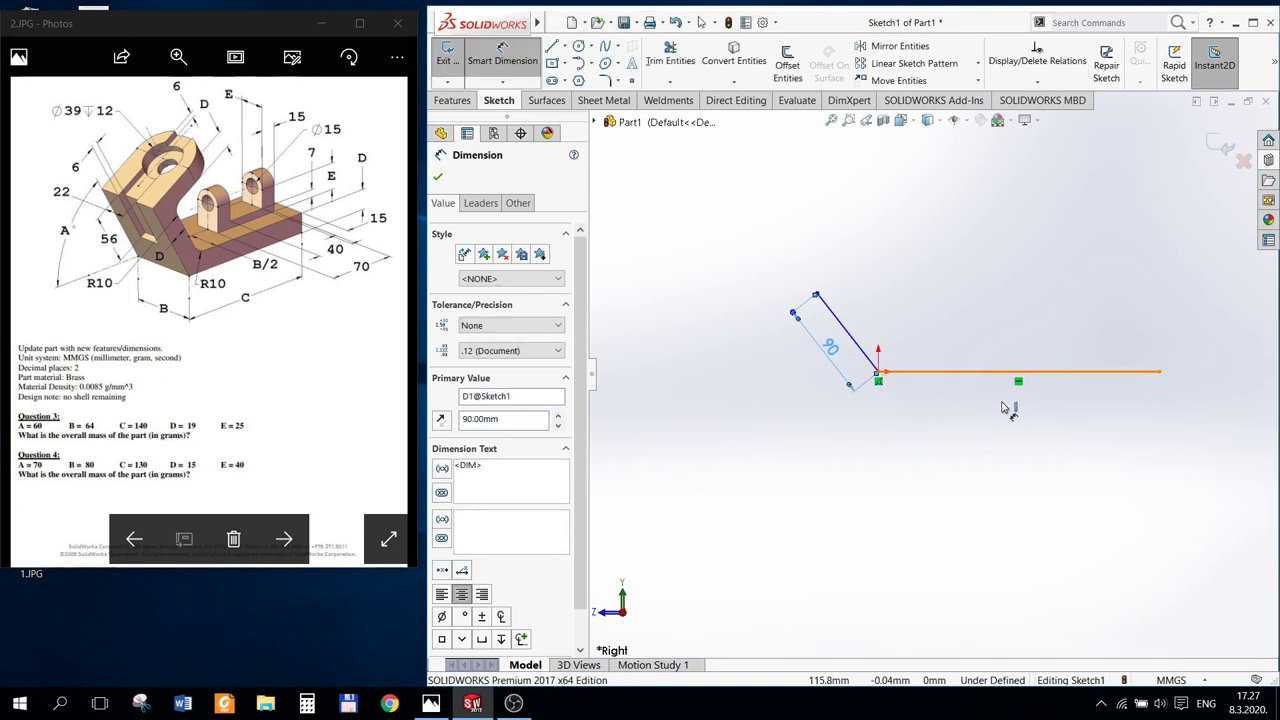
Step: Dimension the horizontal line to 140 mm and close the sketch
left_click(1005, 372)
left_click(1000, 410)
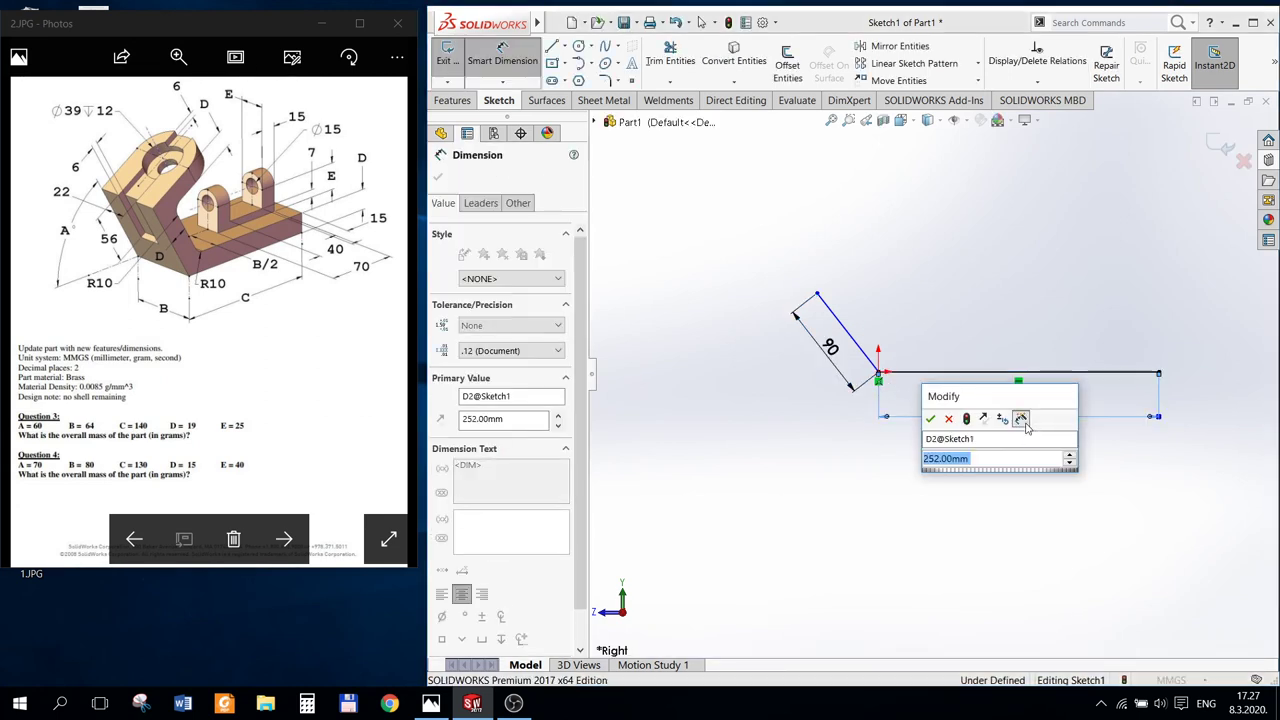
type("140")
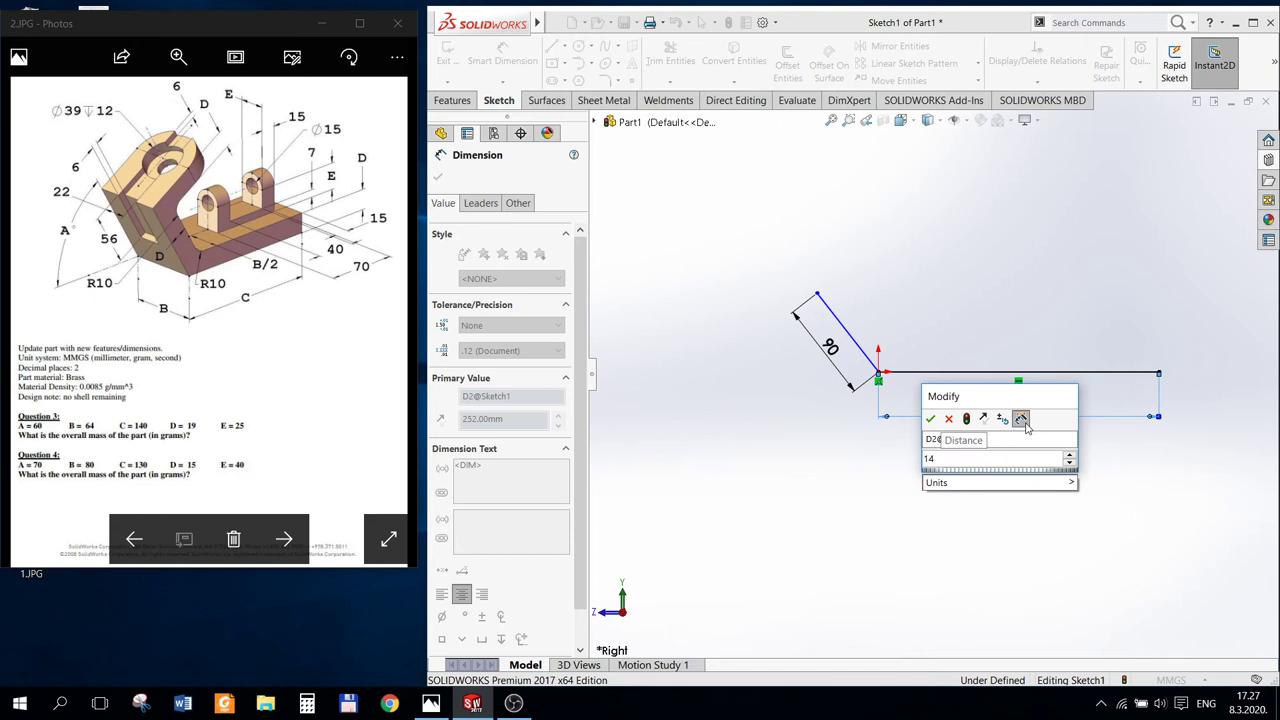
key("Return")
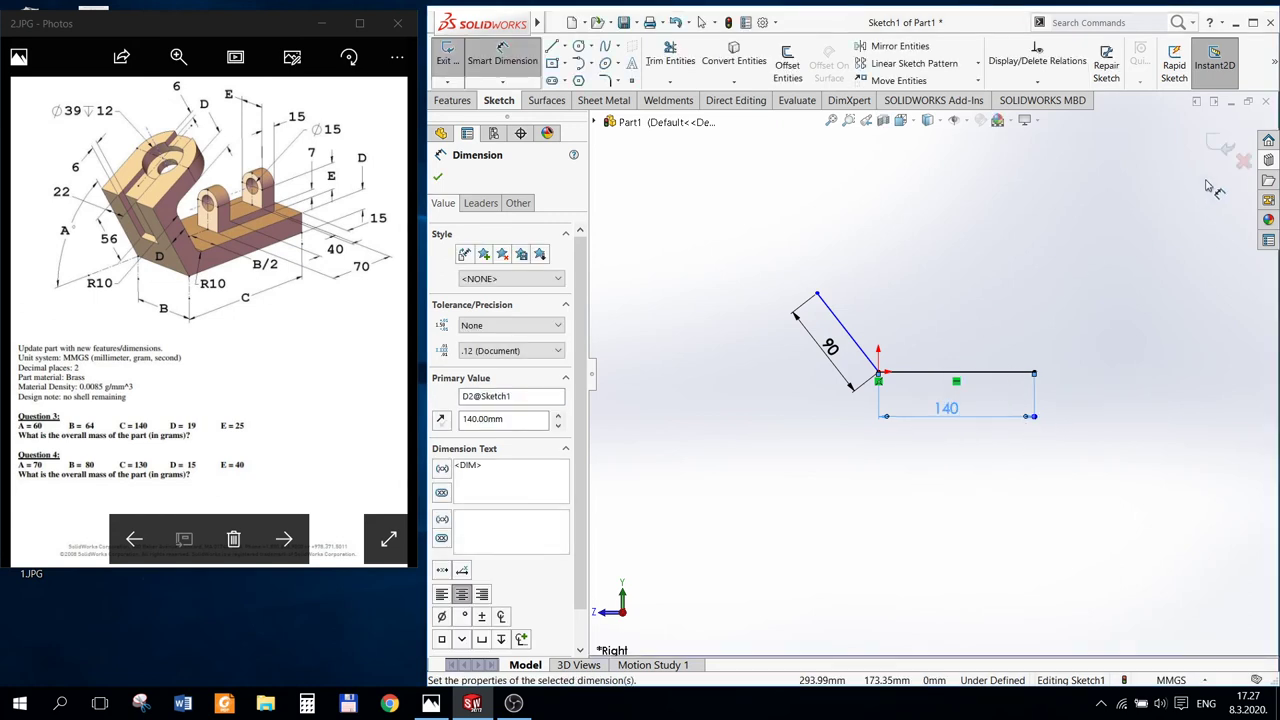
left_click(1222, 147)
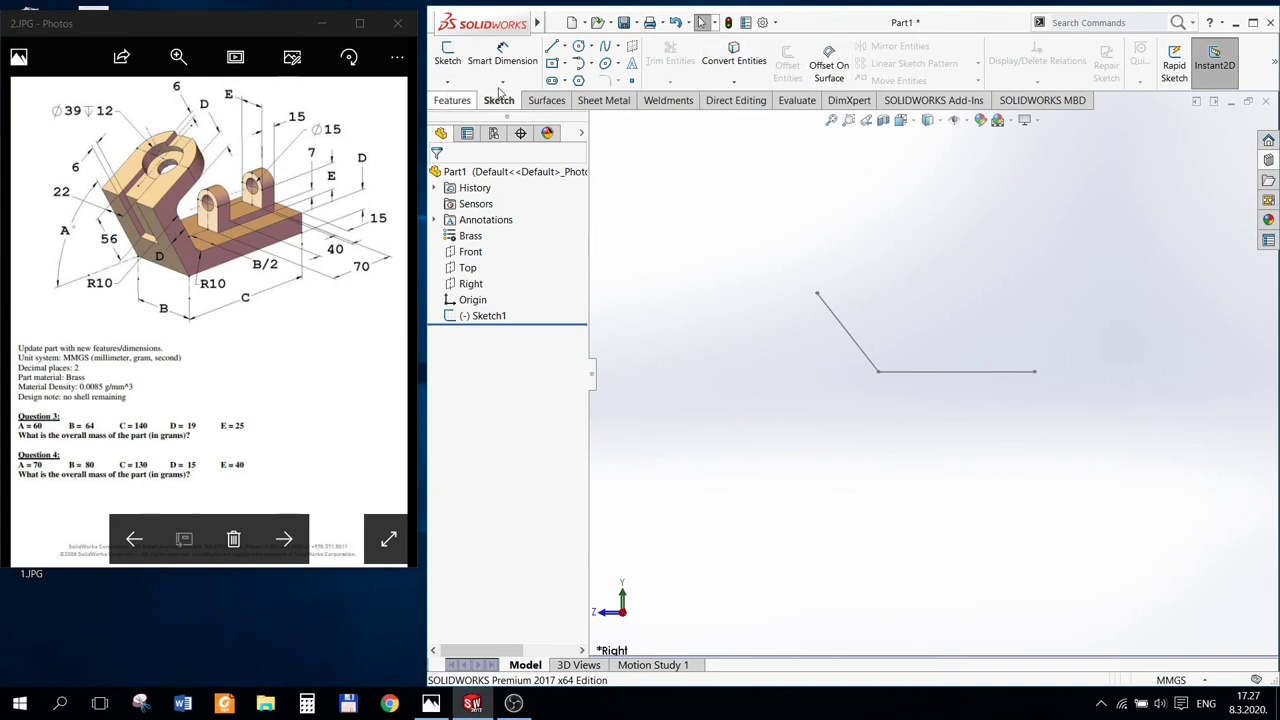
Step: Reopen Sketch1 and place an angle dimension between the 140 and 90 lines
left_click(500, 315)
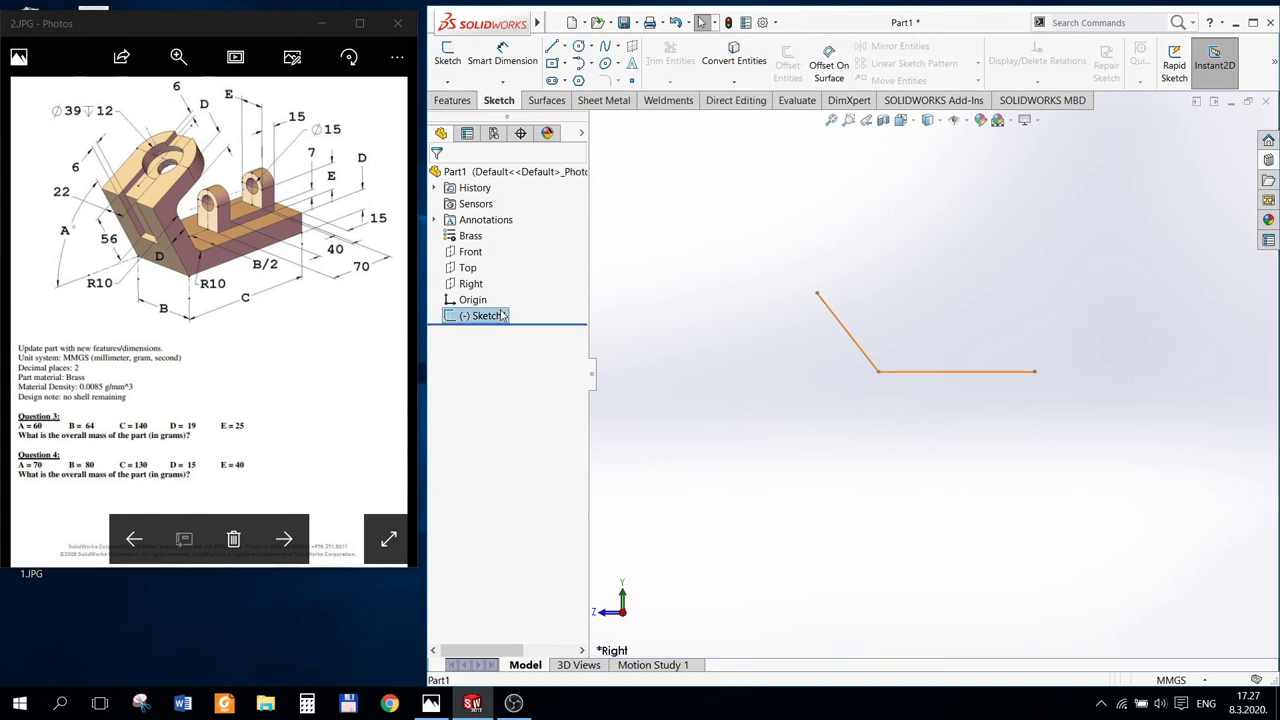
right_click(500, 315)
left_click(512, 267)
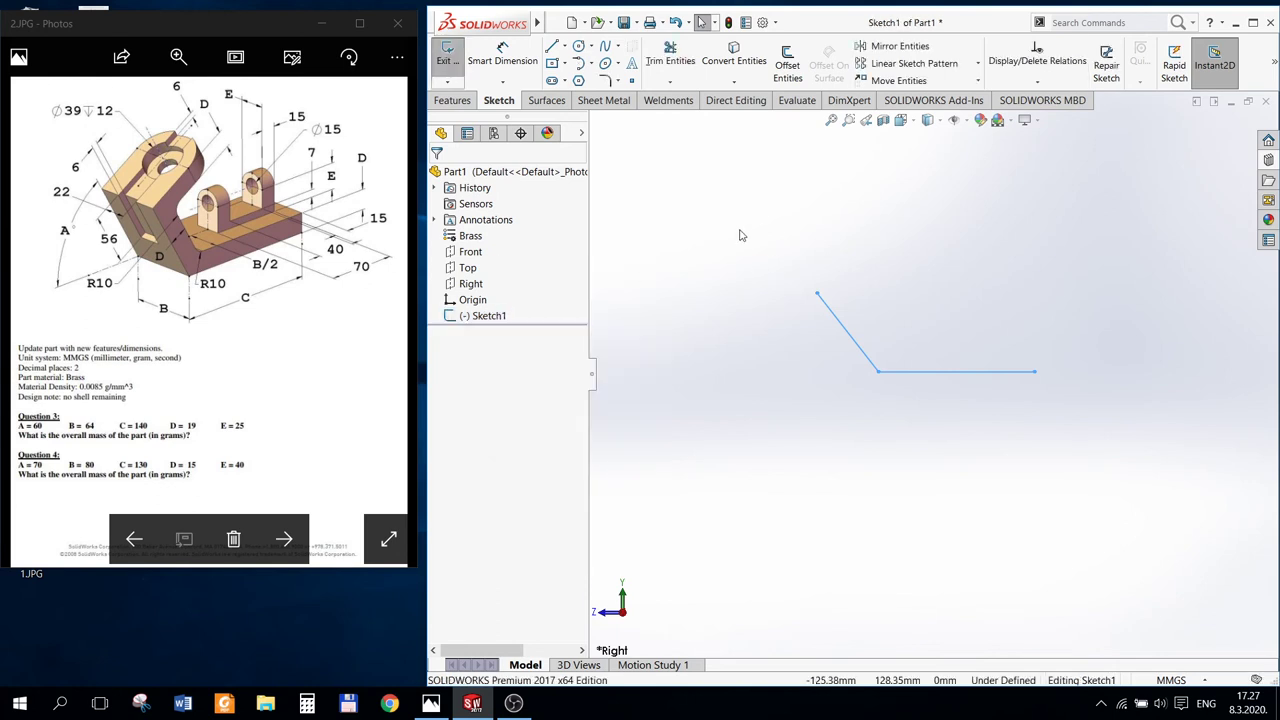
left_click_drag(740, 235, 1196, 514)
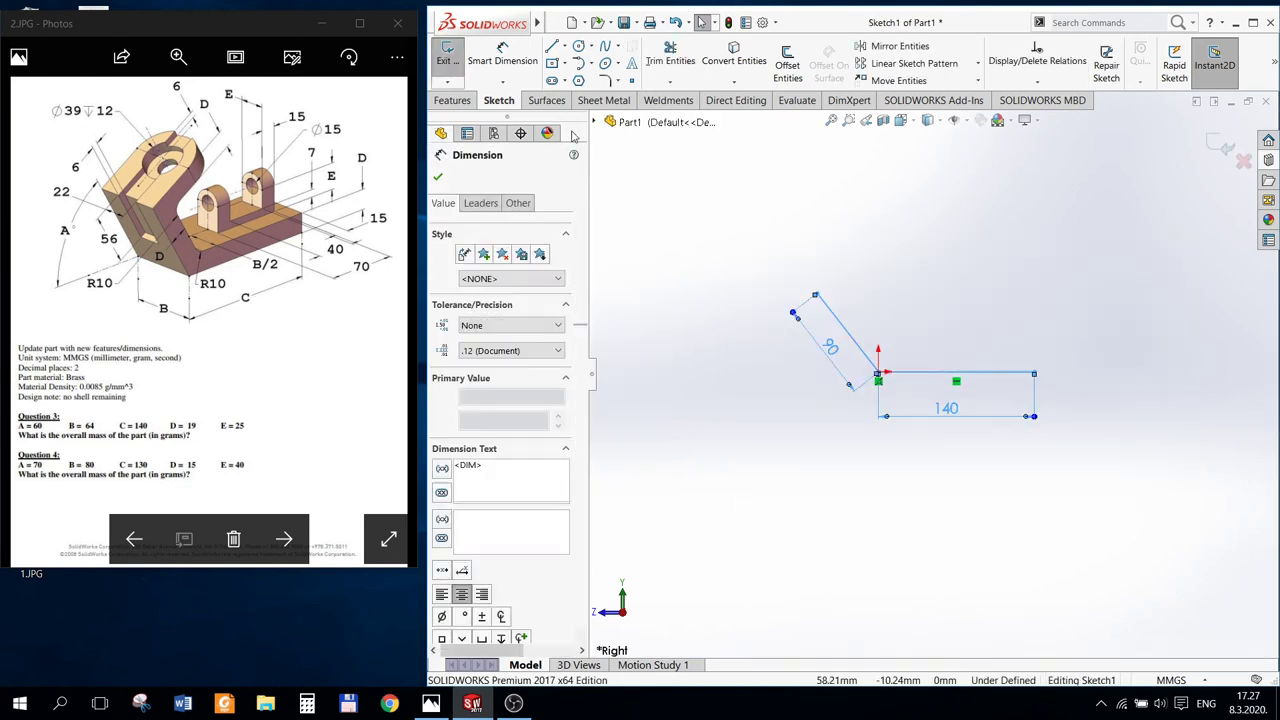
left_click(502, 55)
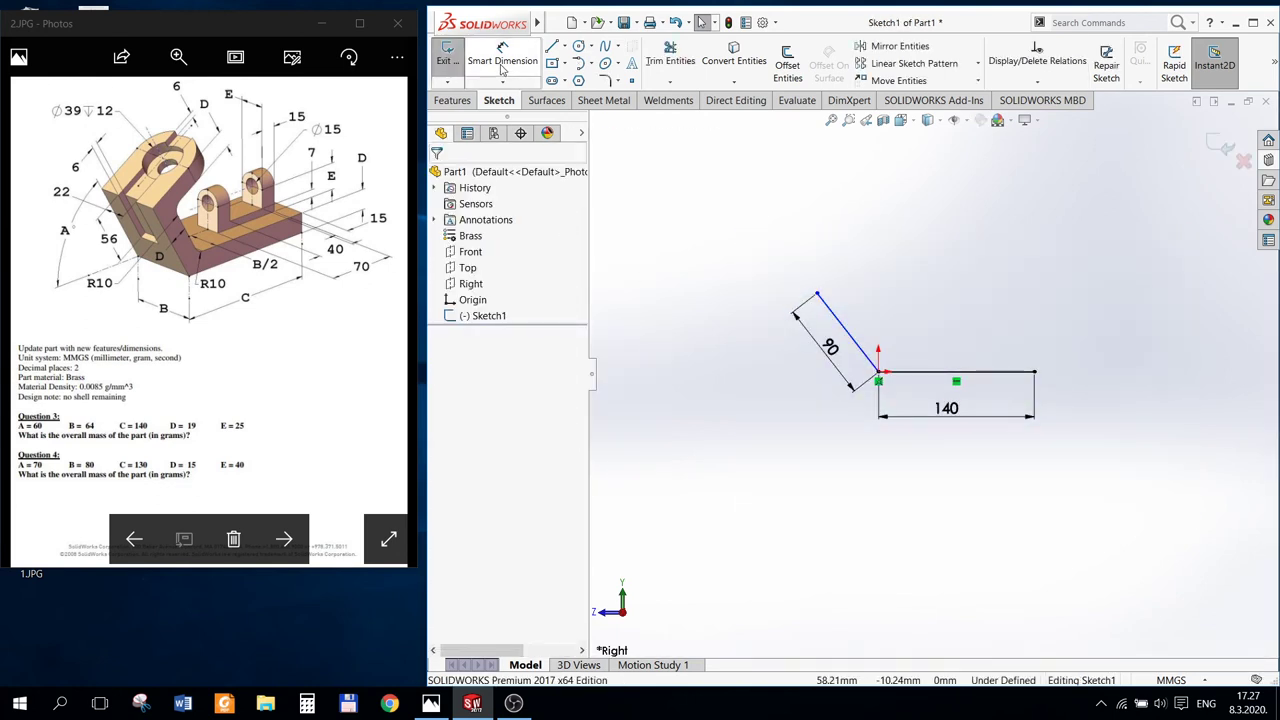
left_click(918, 374)
left_click(842, 335)
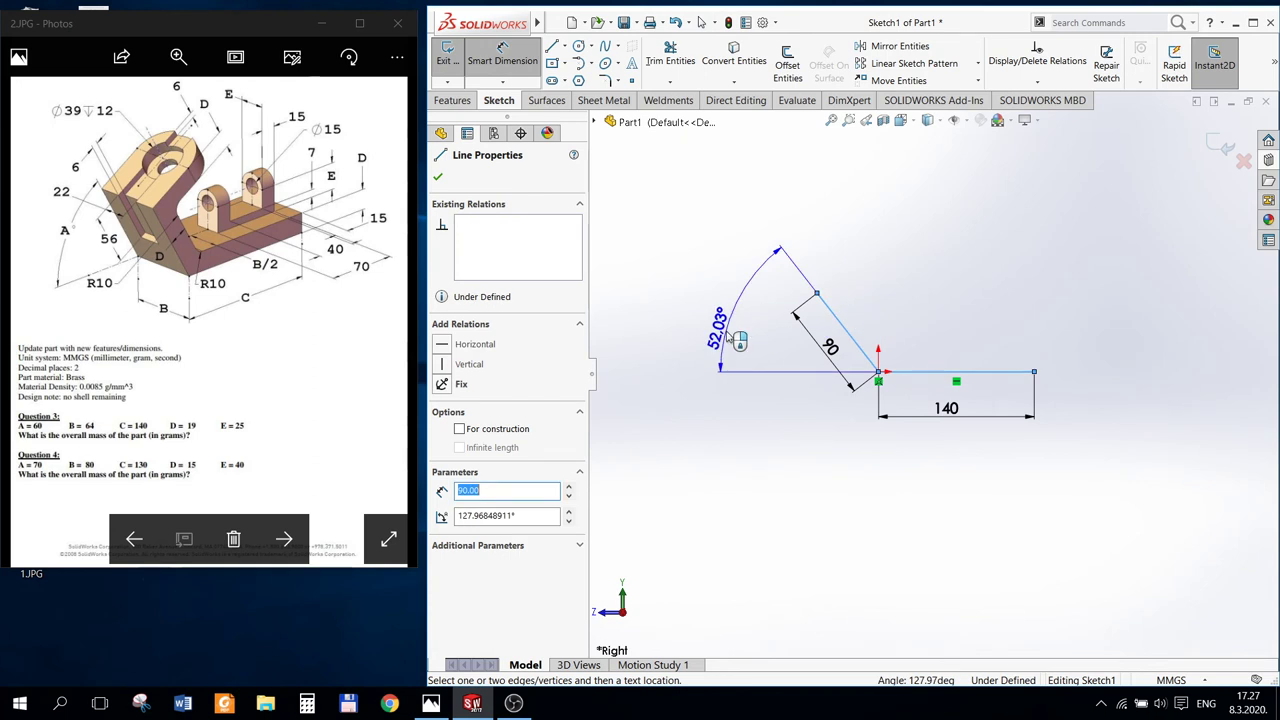
left_click(736, 338)
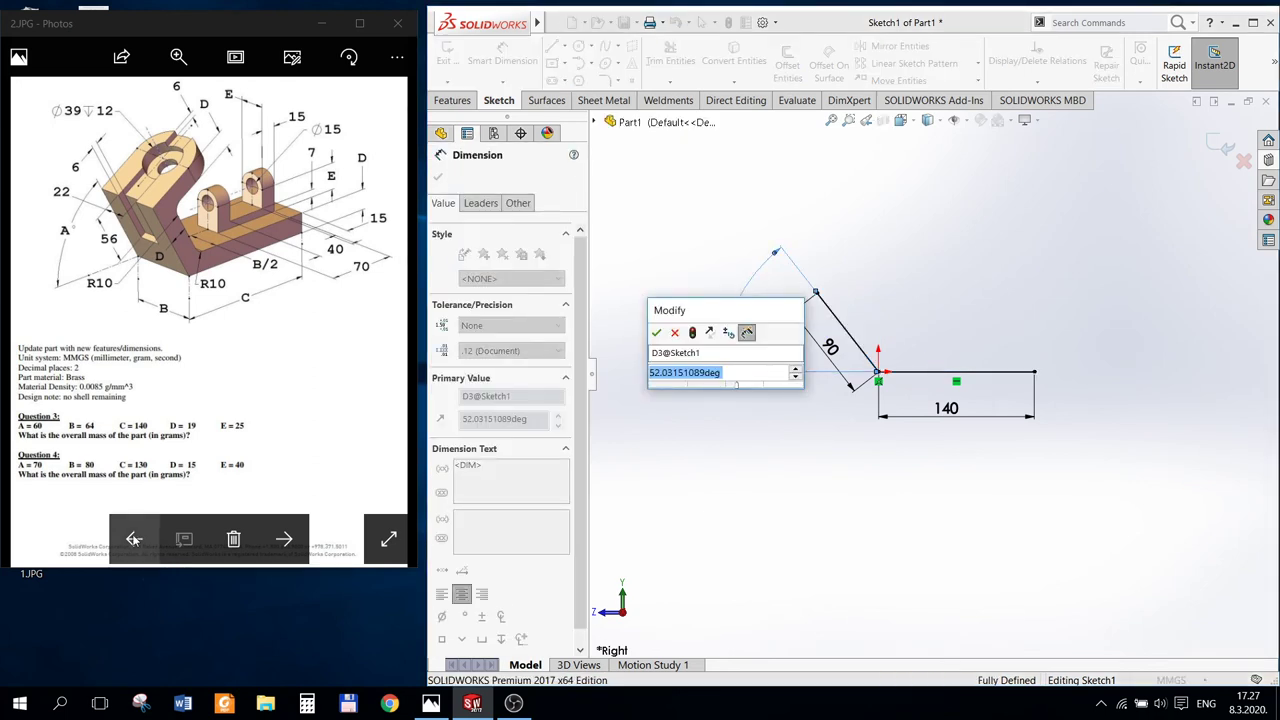
Step: Set the angle dimension to 60° and exit the sketch
left_click(134, 539)
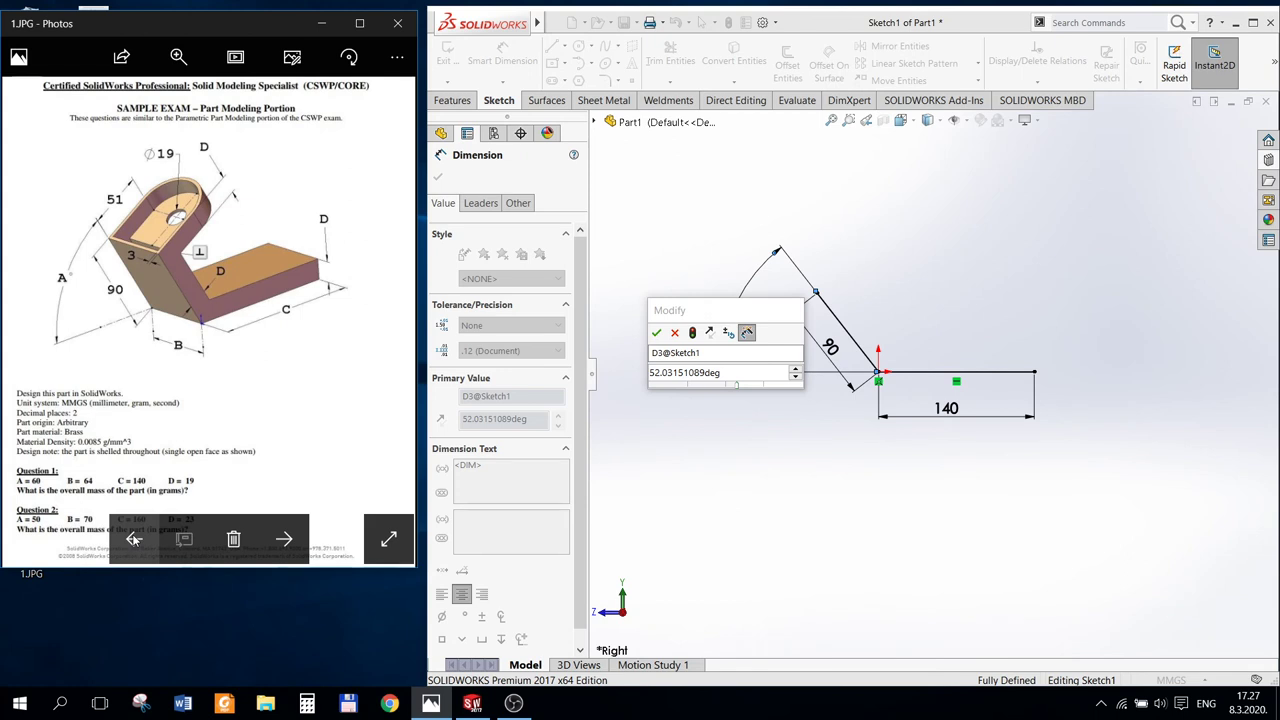
left_click(292, 545)
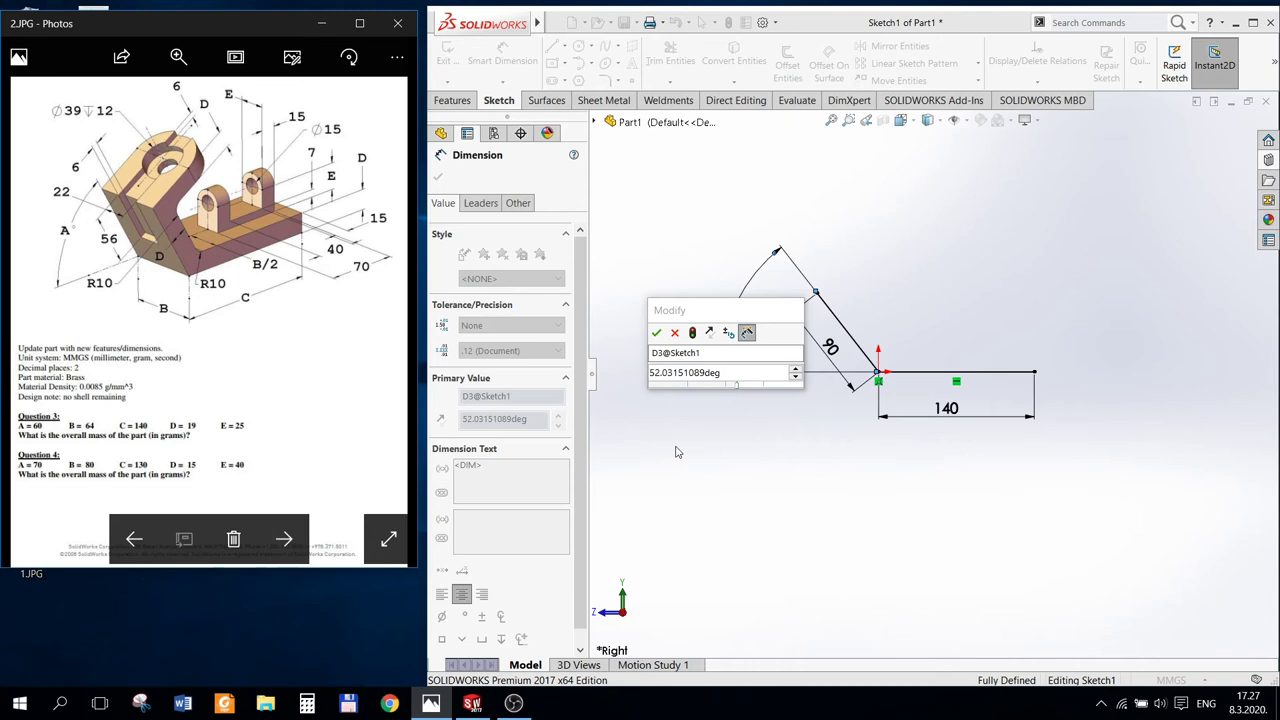
left_click(749, 376)
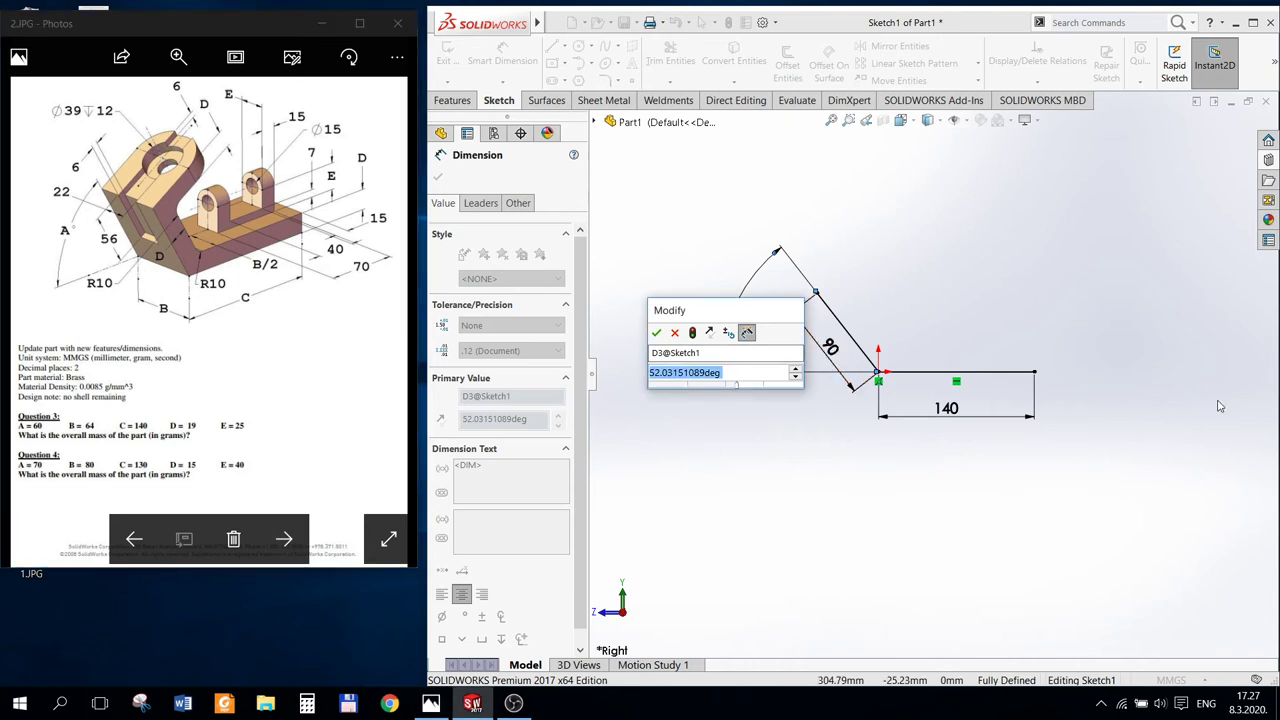
type("=")
key("Escape")
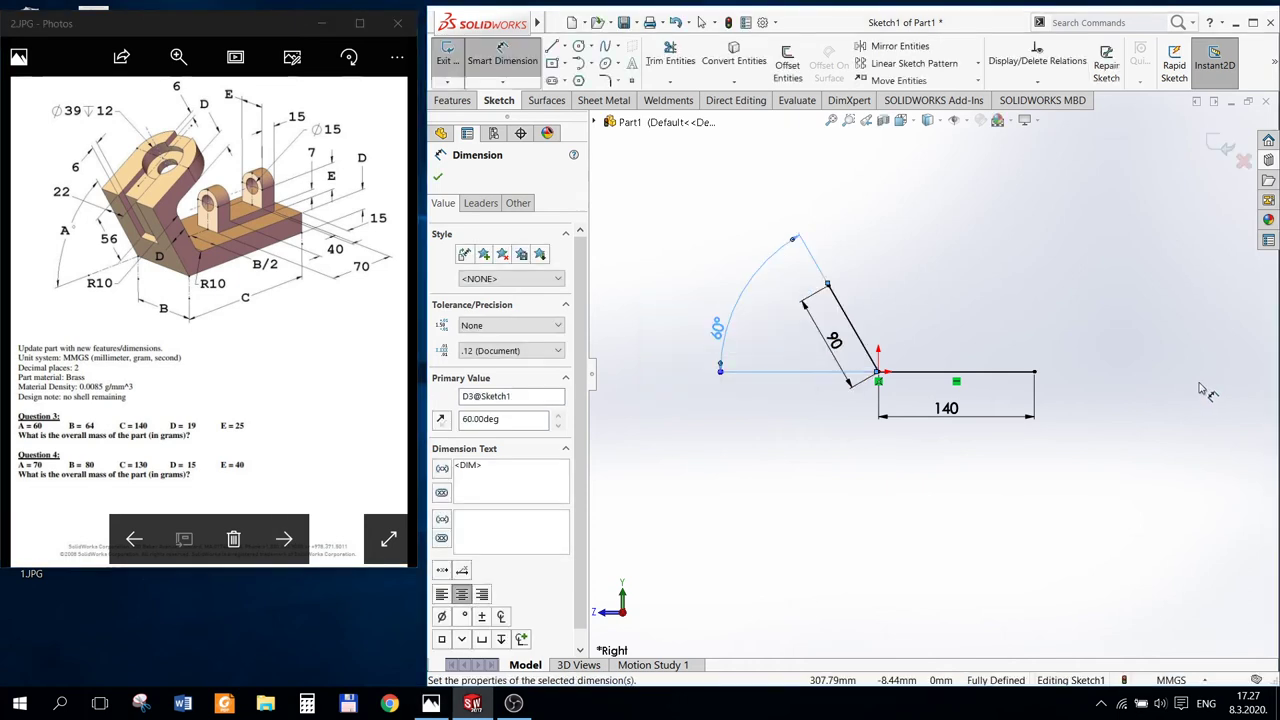
key("Escape")
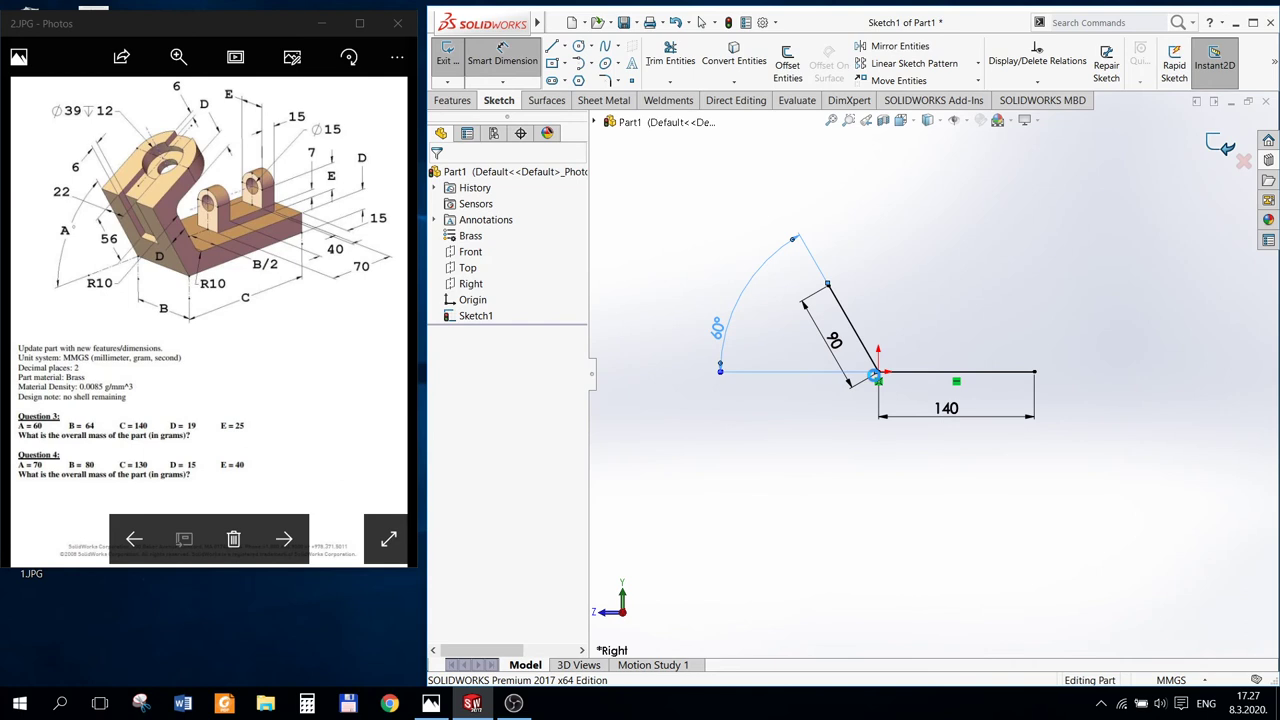
key("ctrl+b")
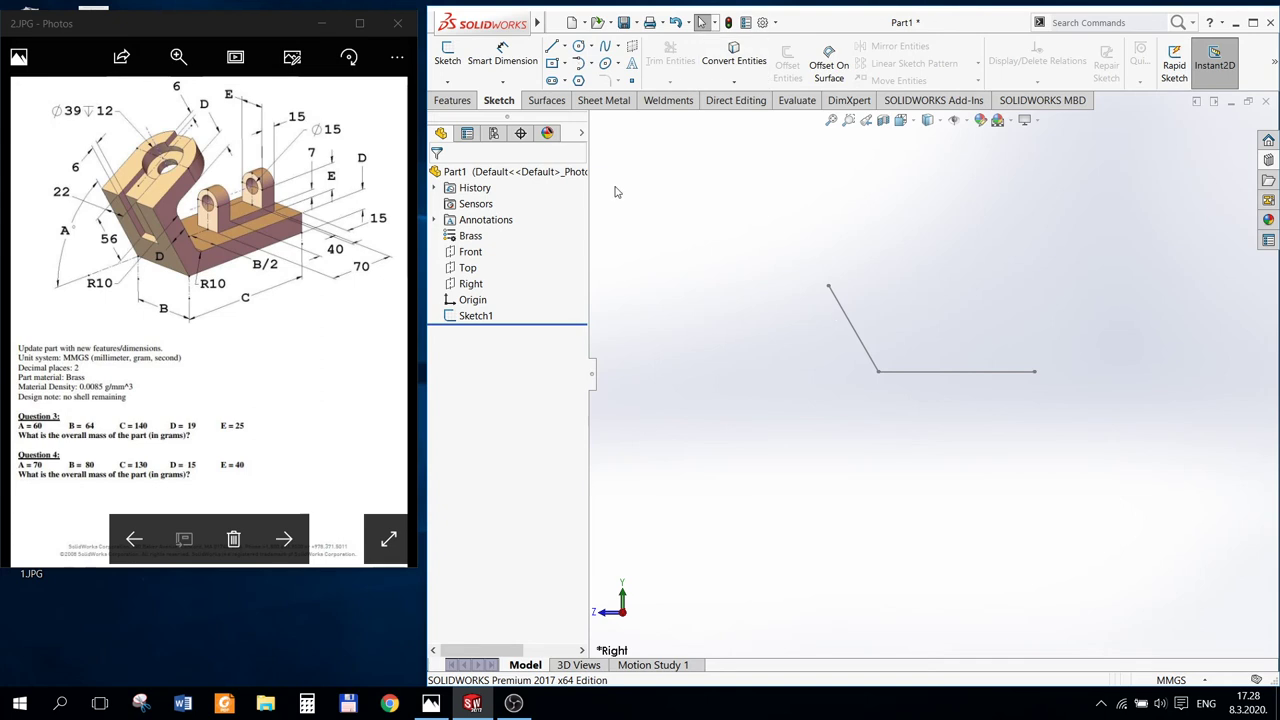
Step: Offset the Sketch1 lines by 10 mm to form the strip thickness
right_click(477, 323)
left_click(488, 281)
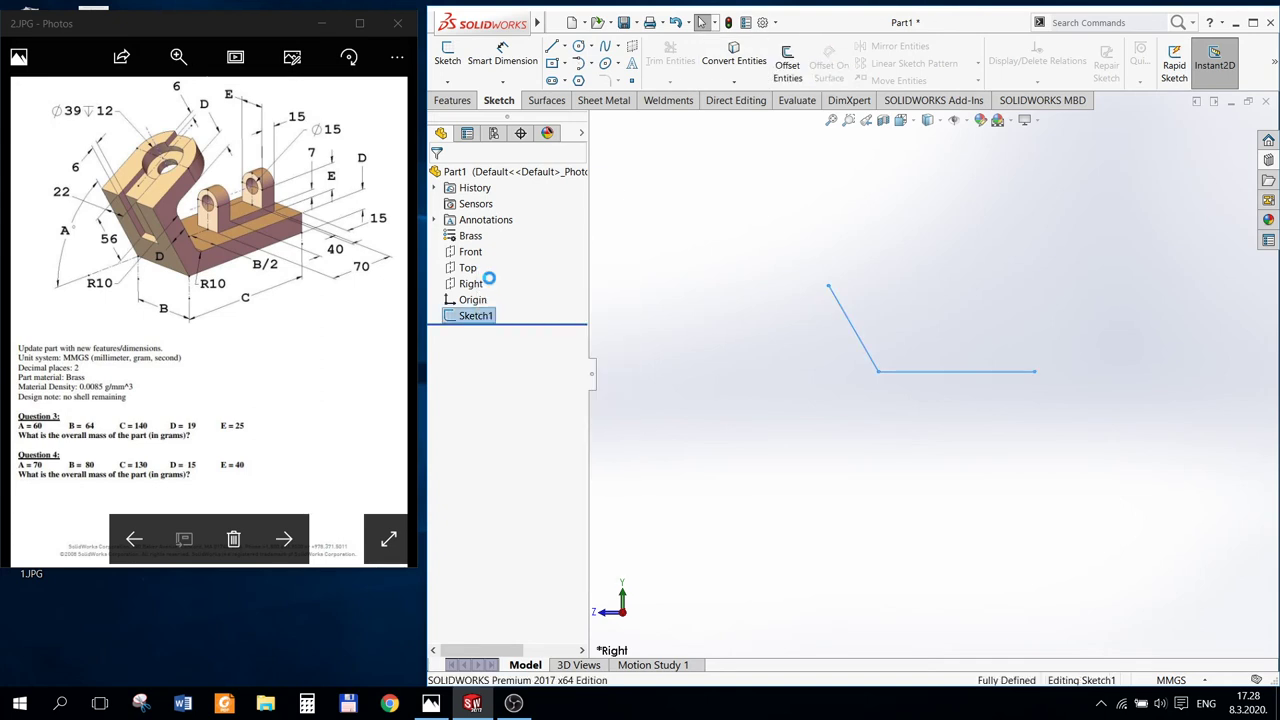
left_click_drag(752, 225, 1168, 486)
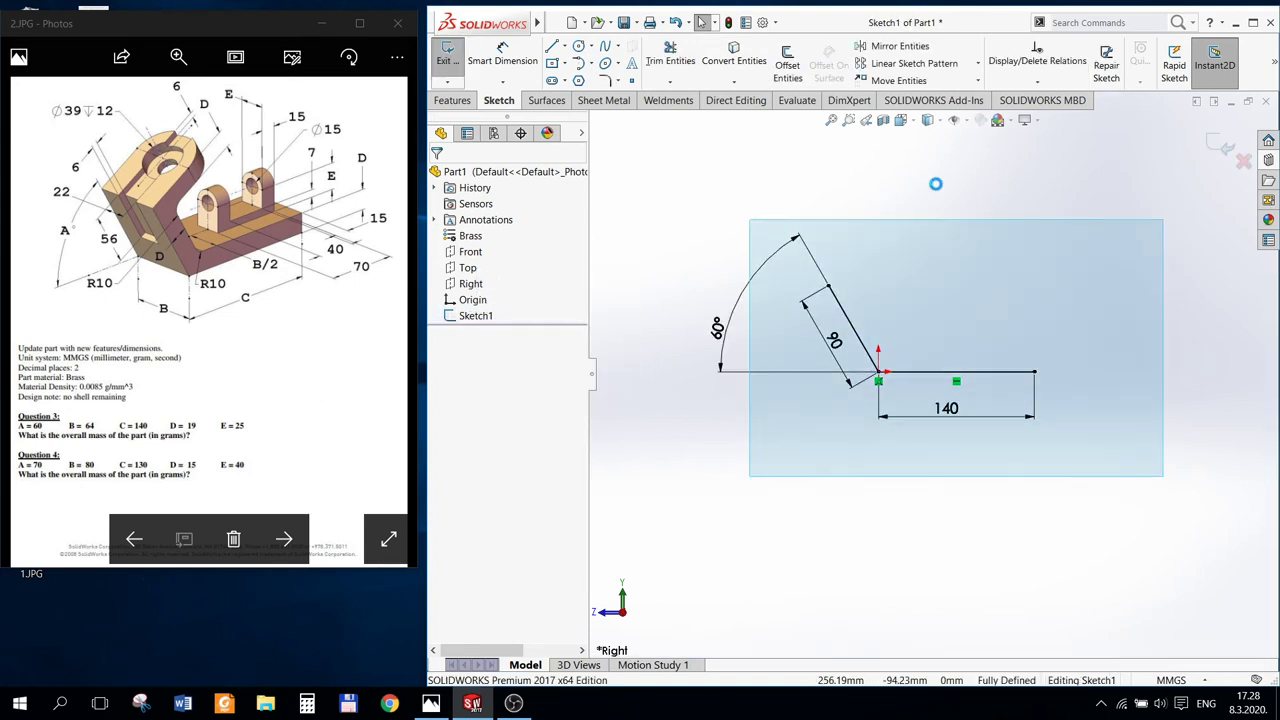
left_click(788, 62)
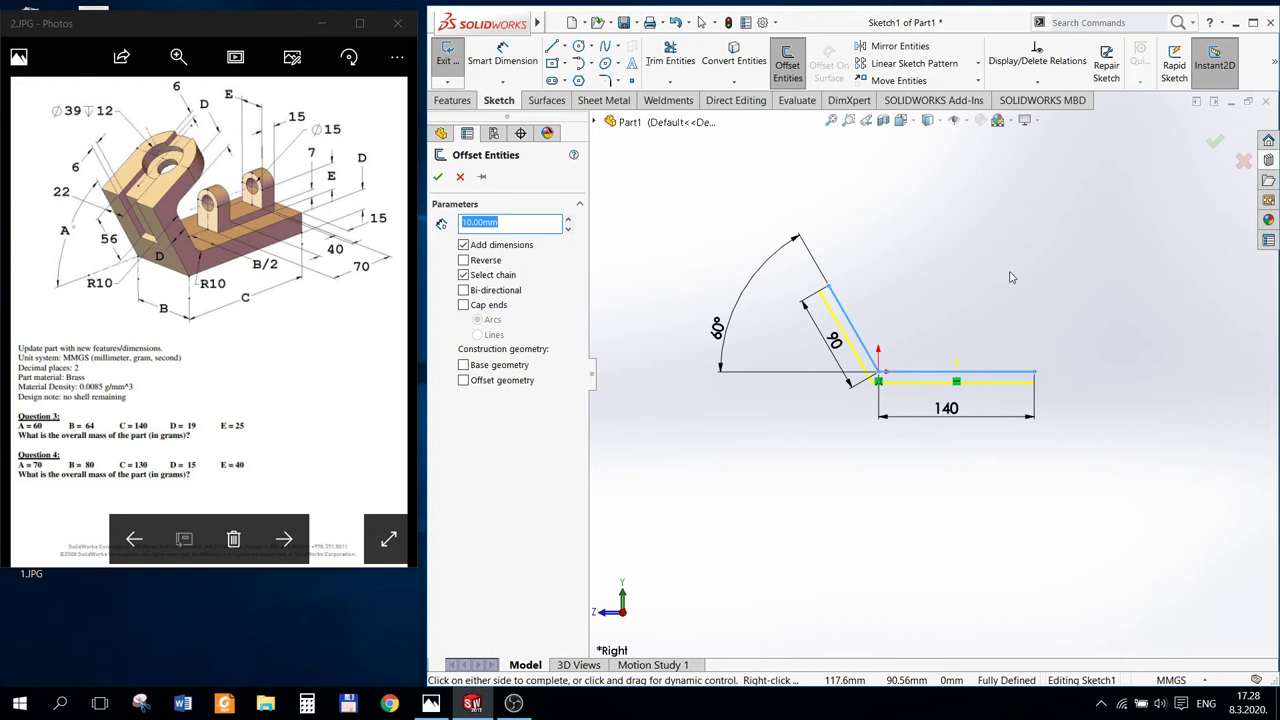
left_click(1011, 268)
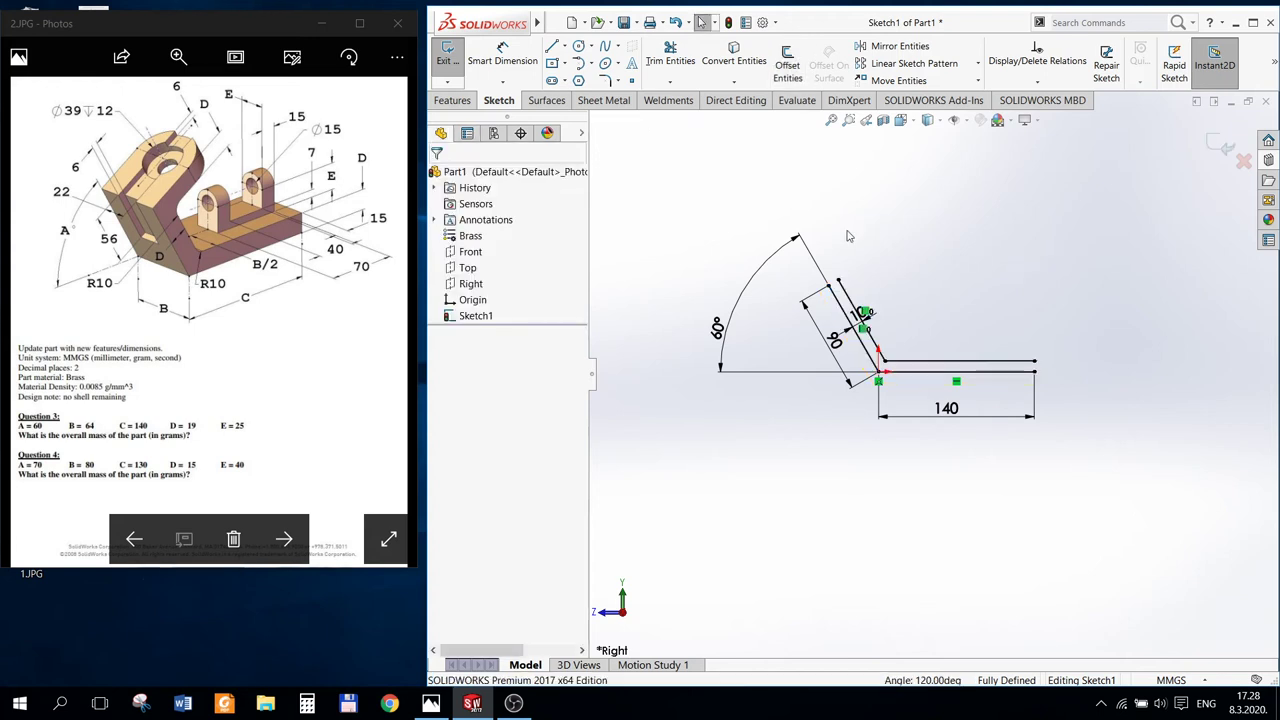
Step: Cap the angled and right ends of the strip with lines and exit the sketch
left_click(552, 46)
scroll(835, 295, "down", 2)
scroll(850, 305, "down", 1)
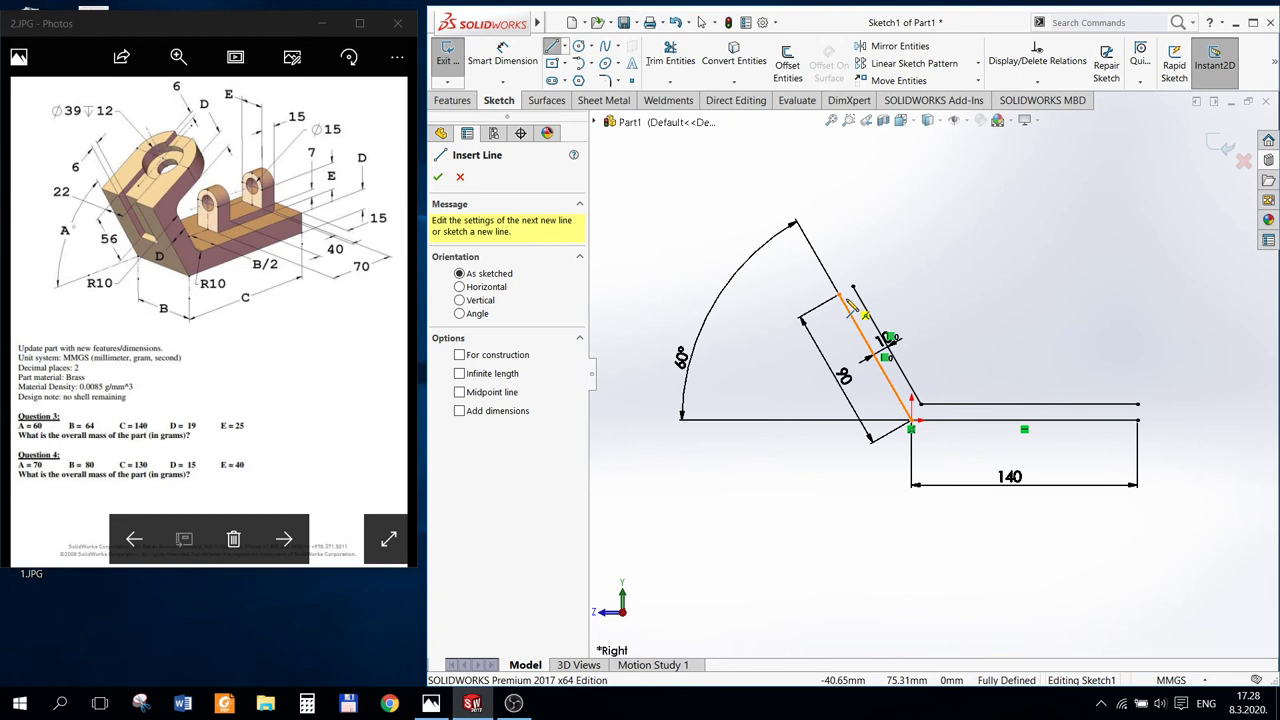
left_click(843, 300)
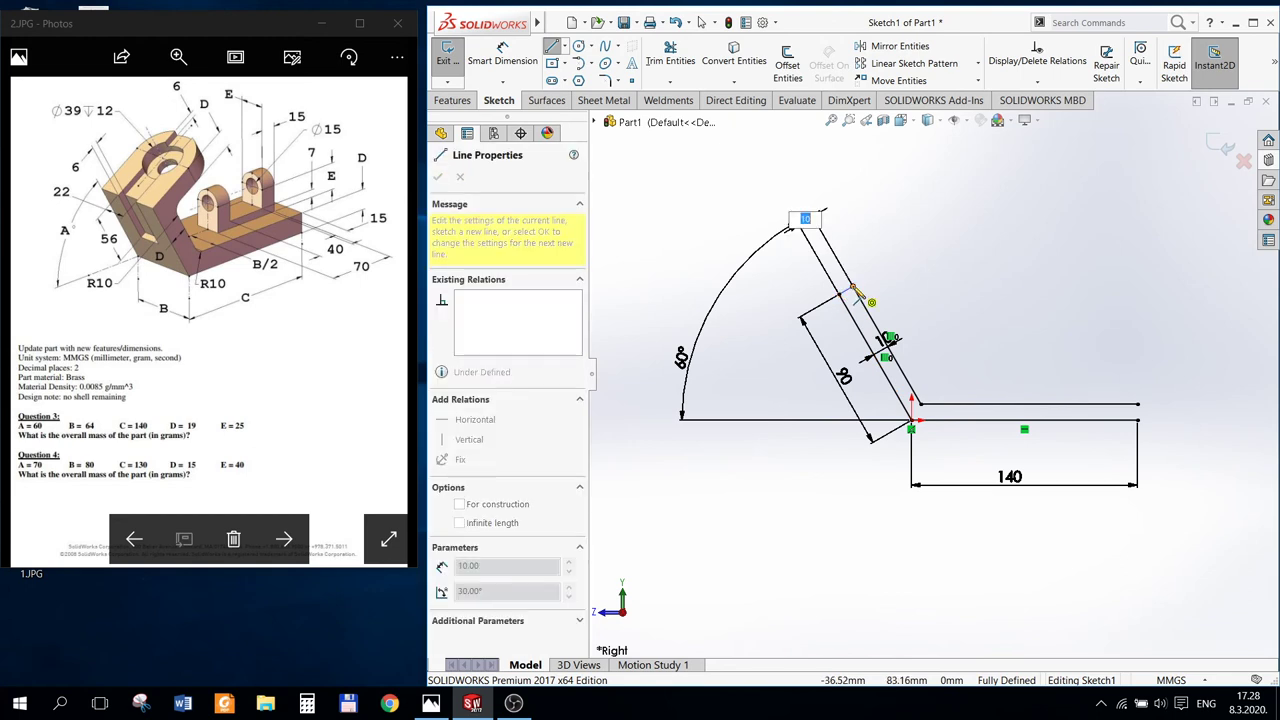
left_click(852, 288)
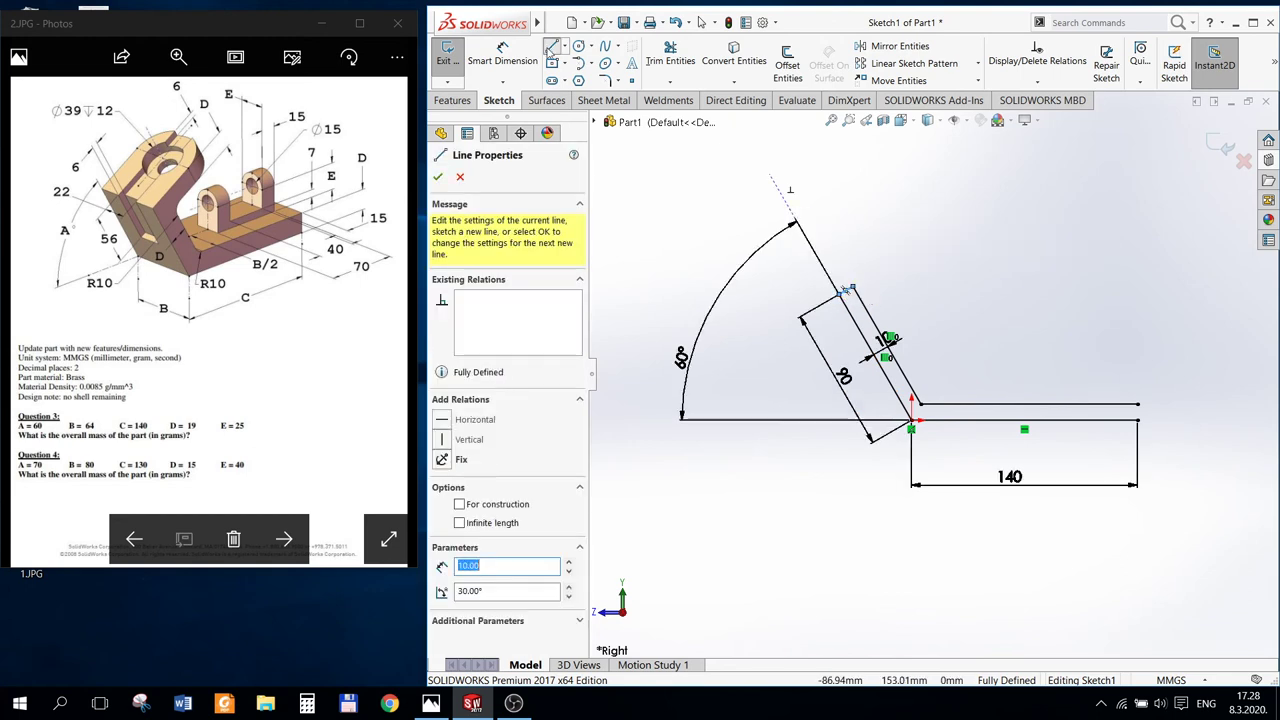
left_click(551, 48)
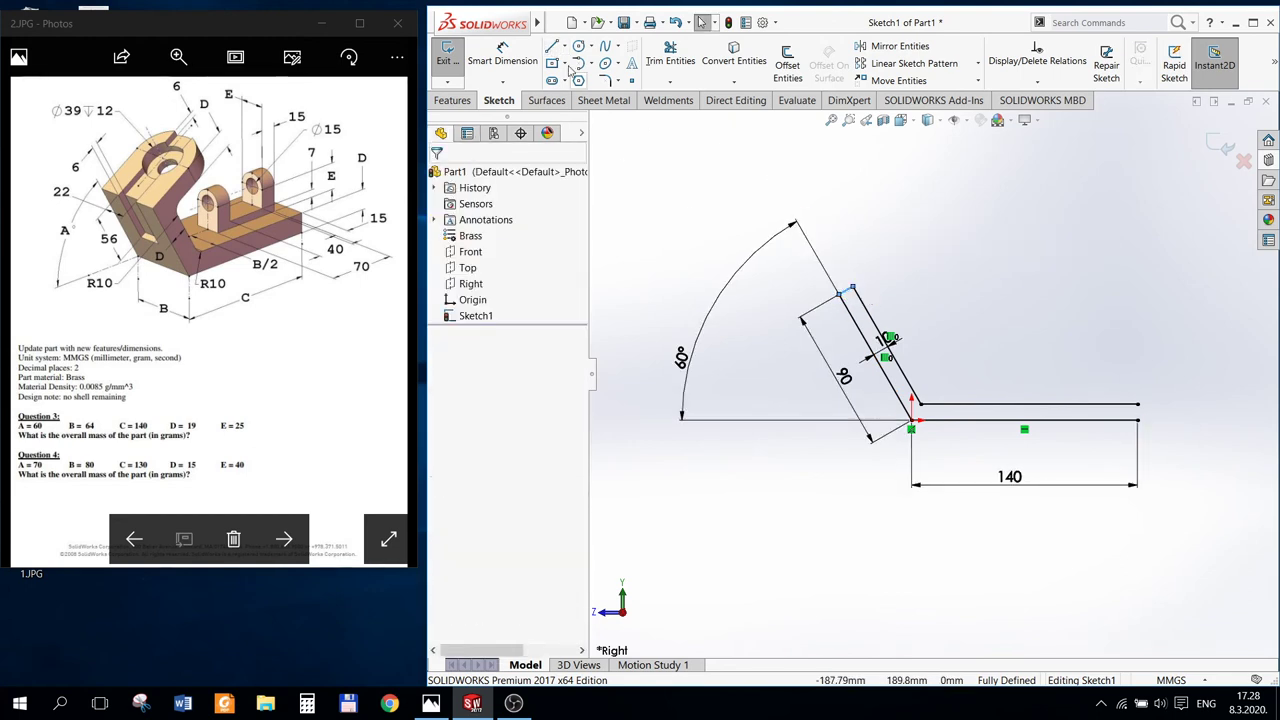
left_click(556, 50)
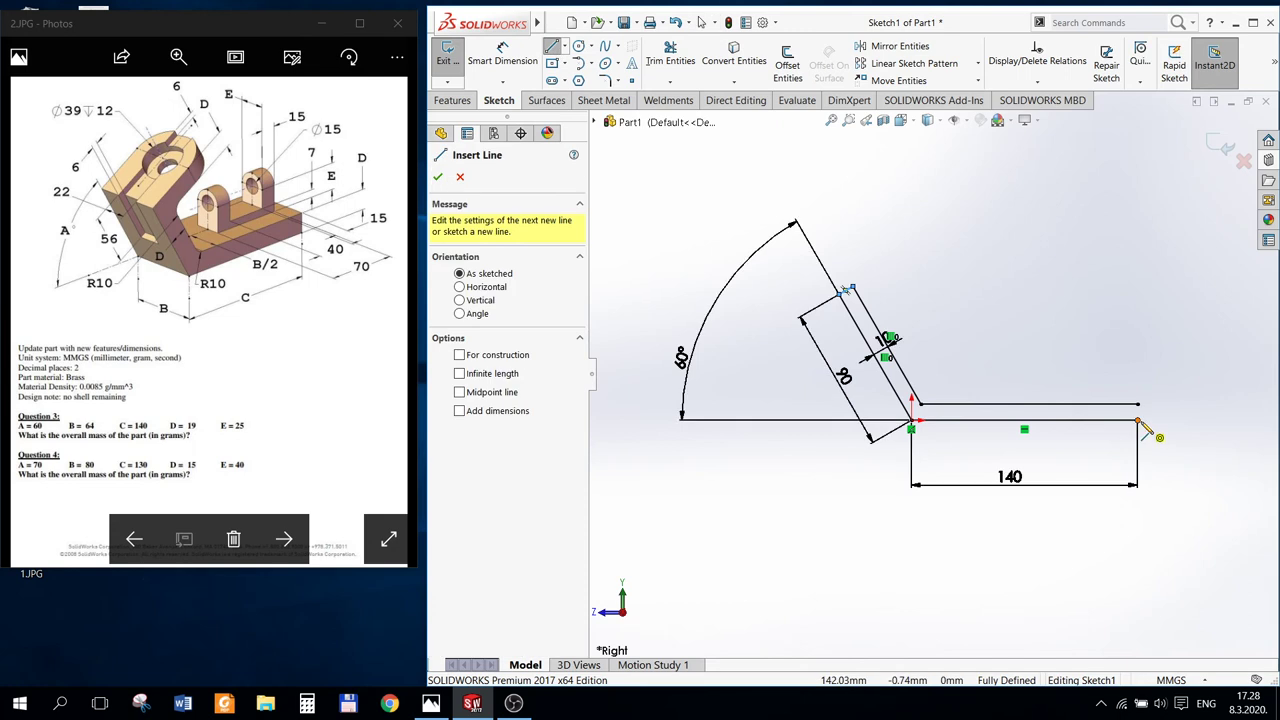
left_click(1137, 405)
left_click(1137, 418)
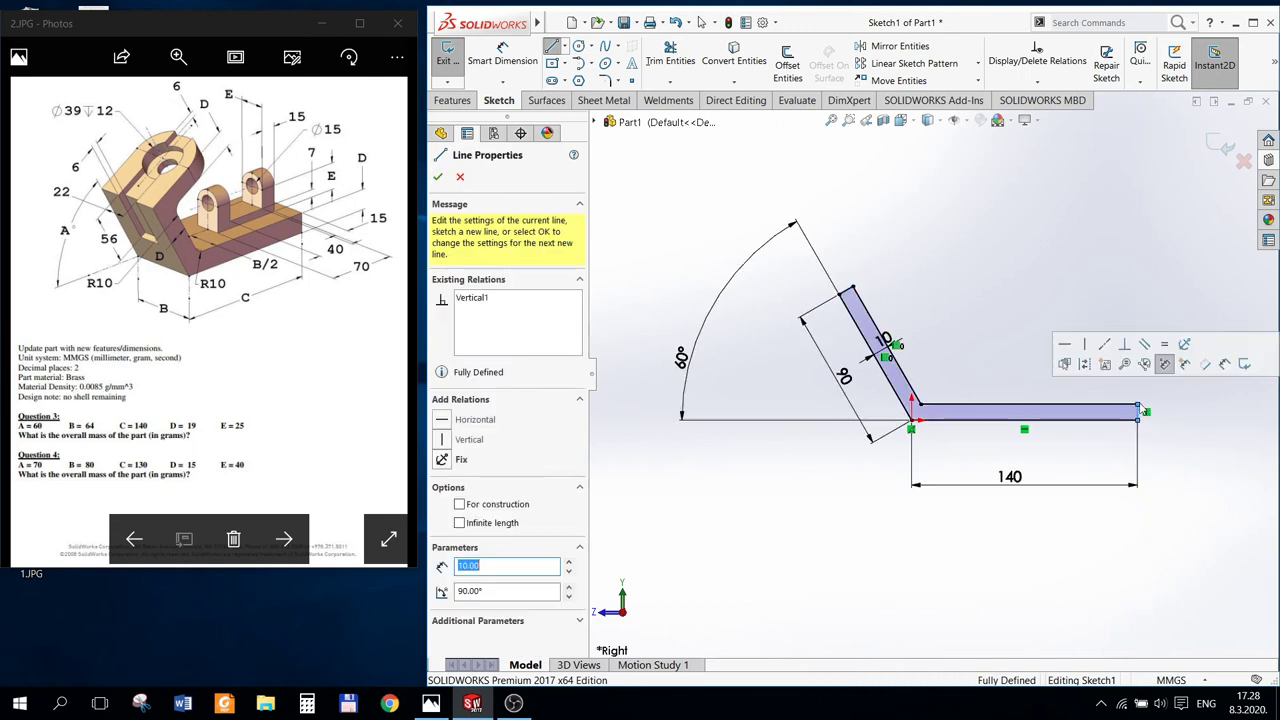
left_click(1220, 146)
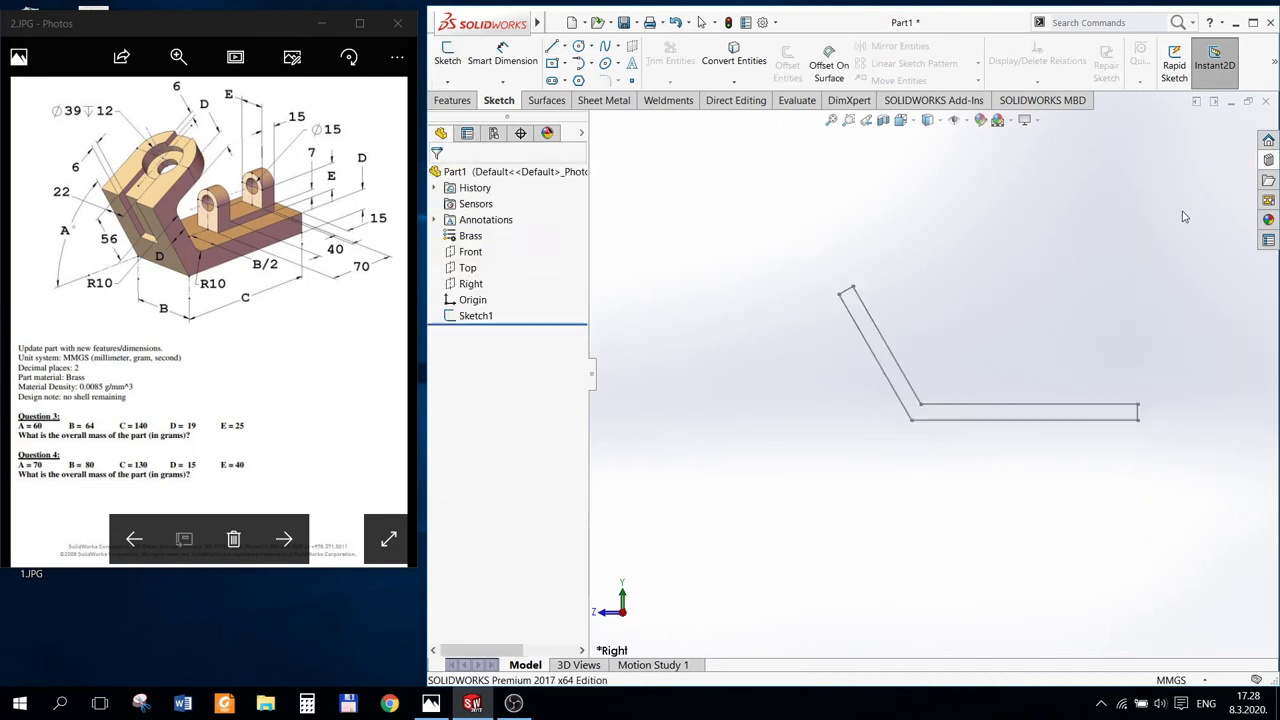
Step: In Manage Equations, define global variables A = 60 and B = 64
scroll(997, 330, "up", 3)
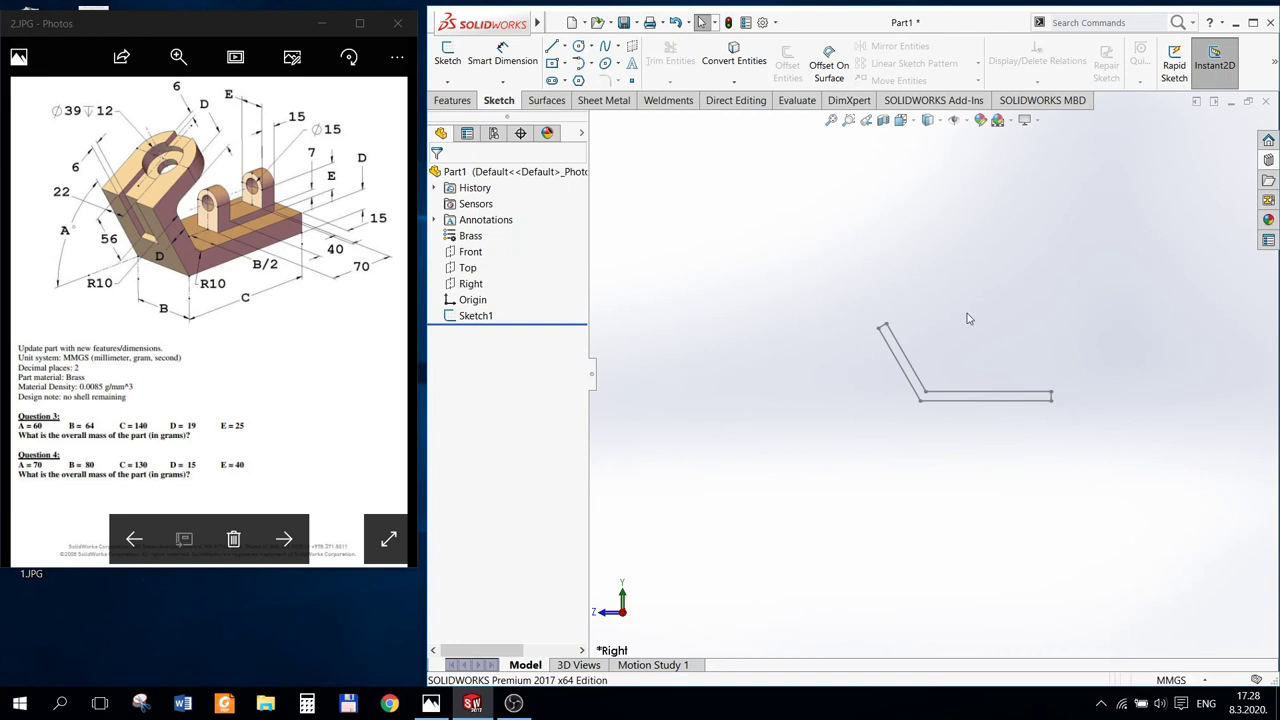
mouse_move(488, 22)
left_click(673, 22)
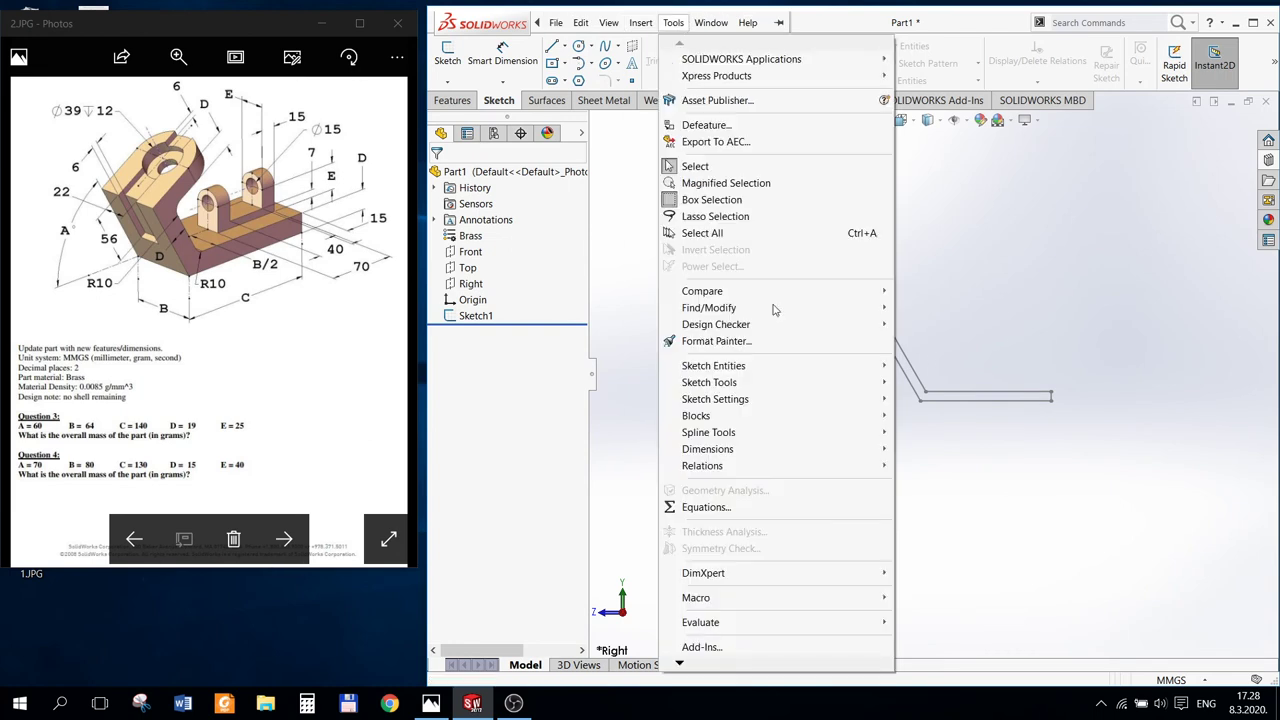
left_click(775, 507)
type("A")
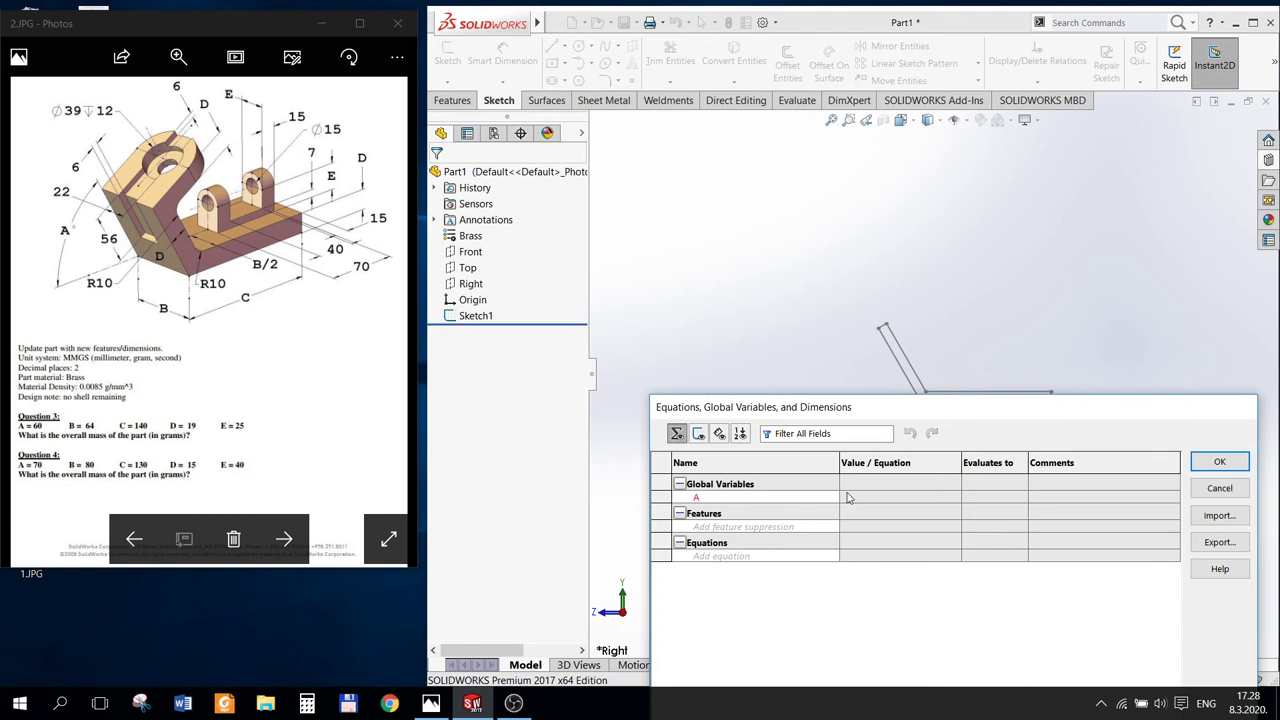
left_click(860, 495)
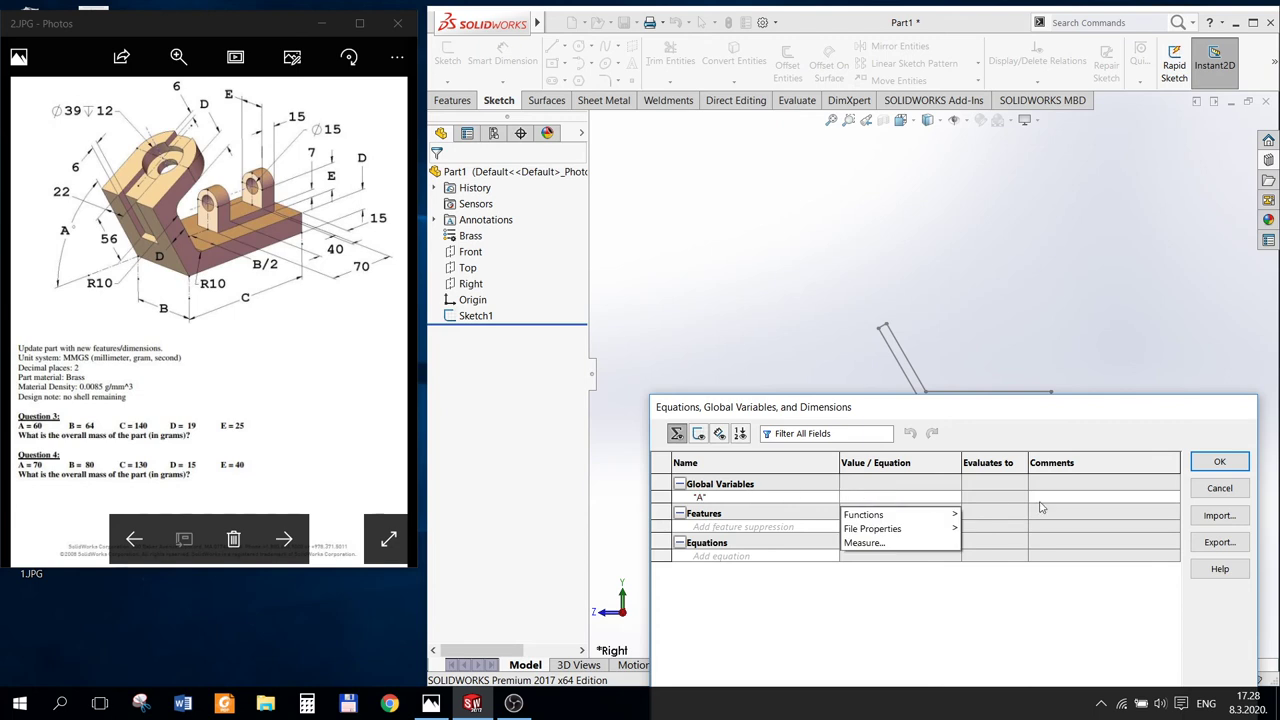
type("60")
key("Return")
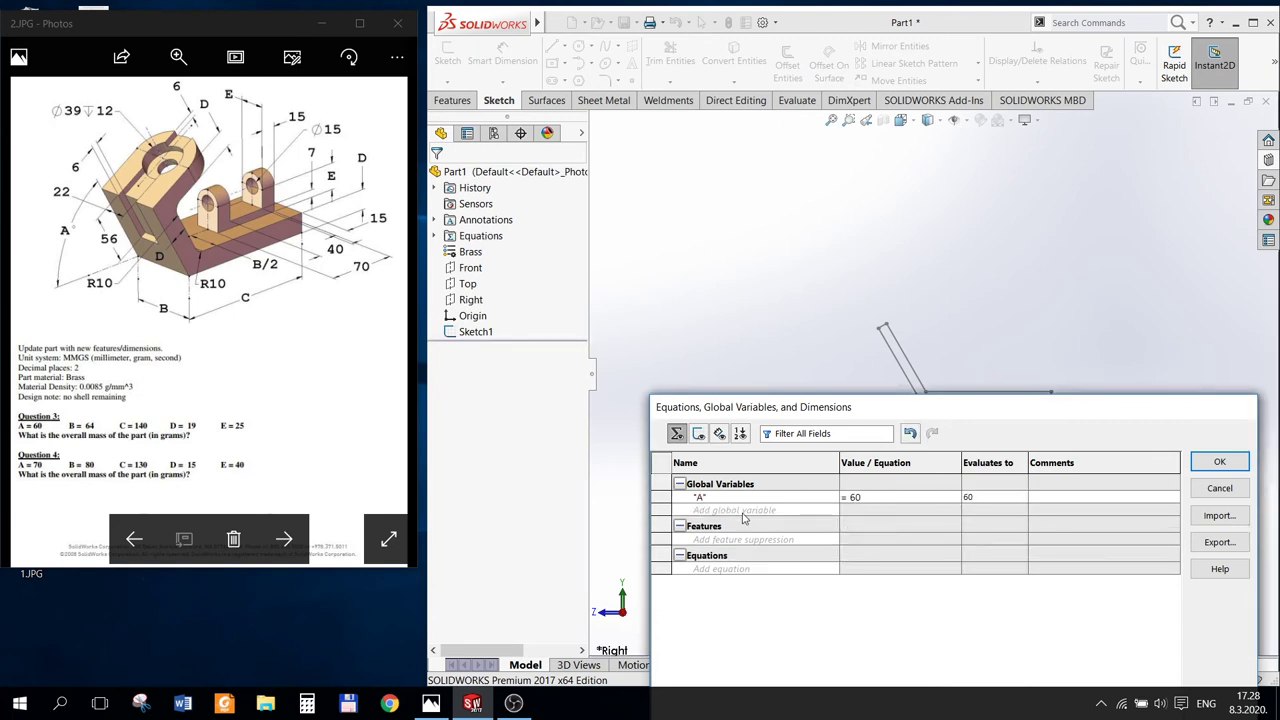
left_click(743, 511)
left_click(858, 511)
type("64")
key("Return")
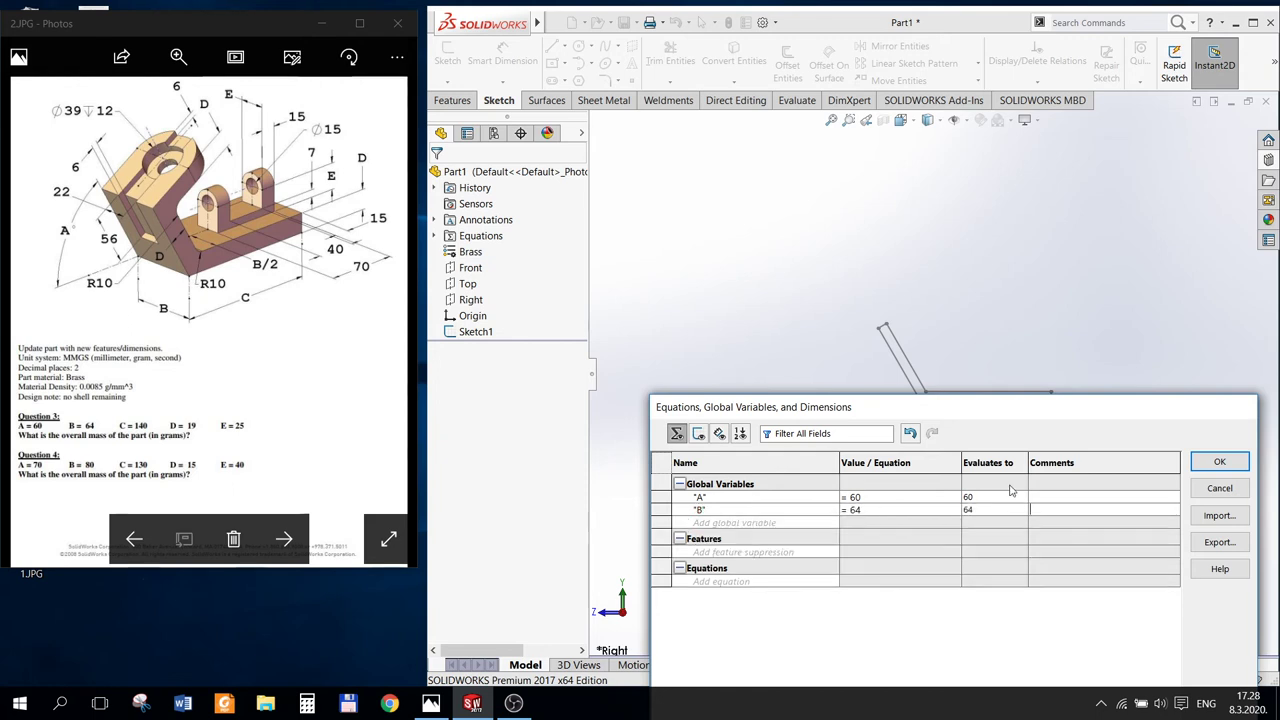
Step: Add global variables C = 140 and D = 19
left_click(707, 520)
type("C")
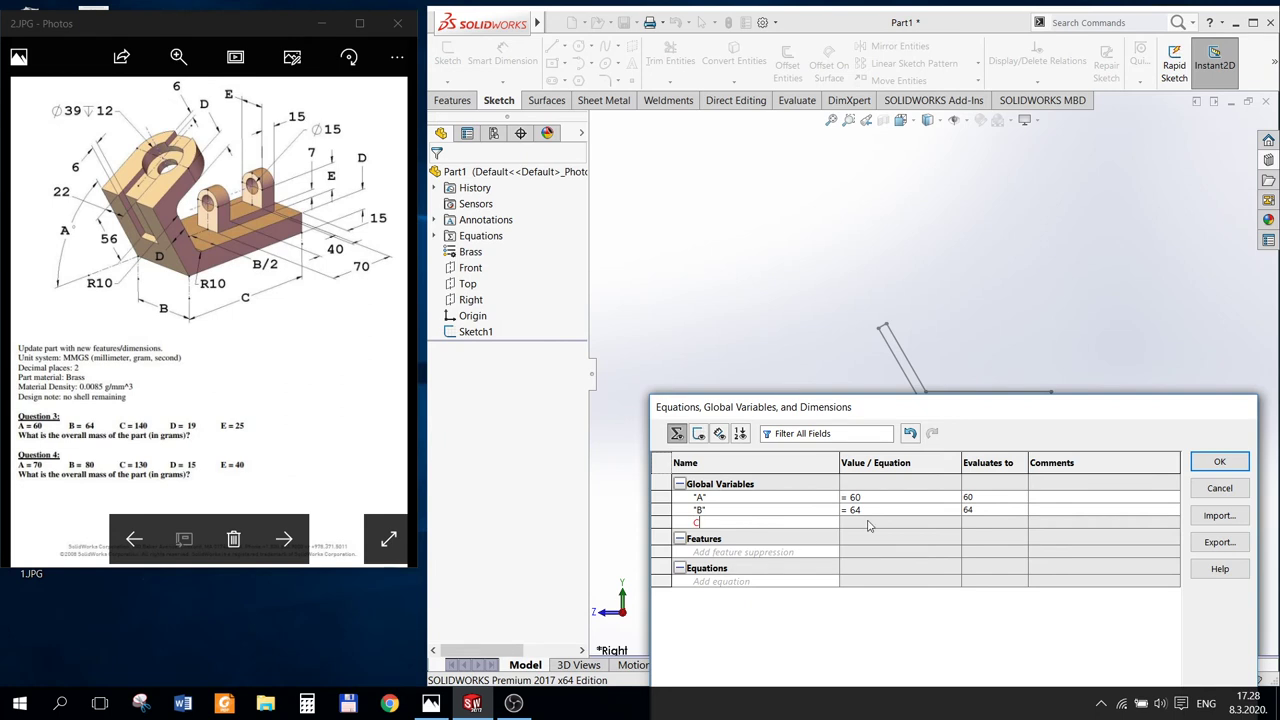
left_click(869, 522)
type("140")
key("Return")
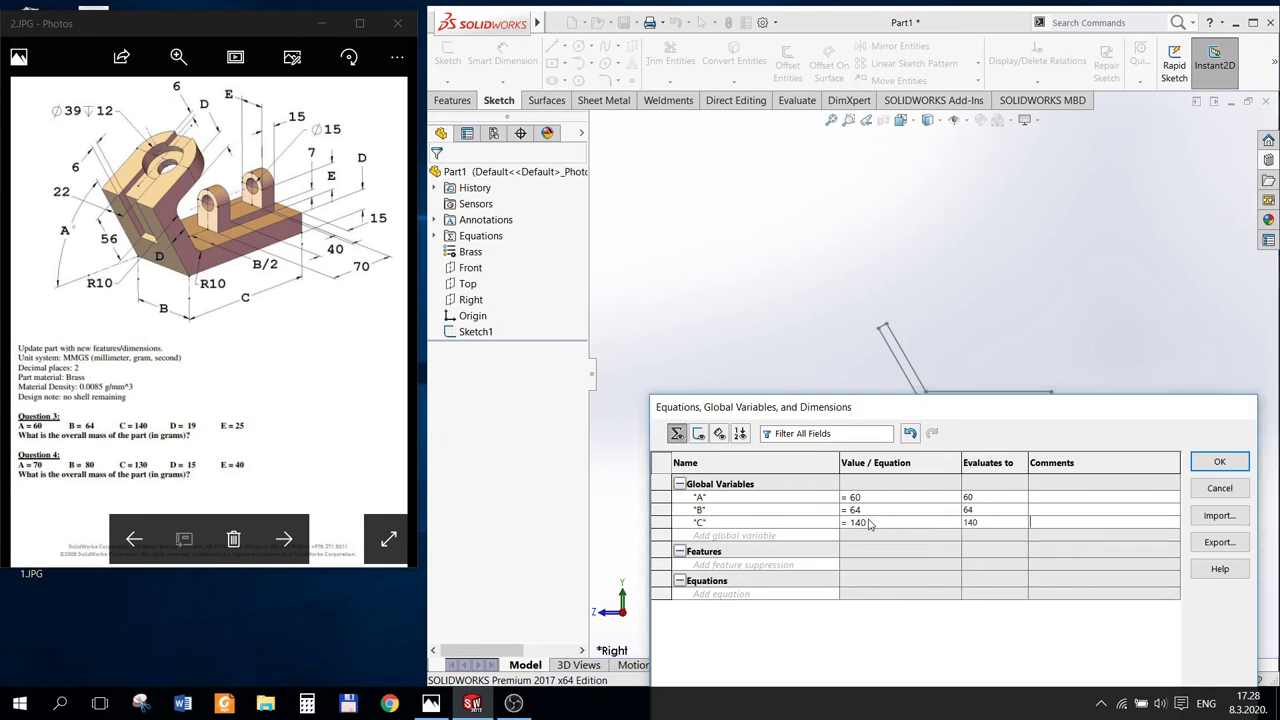
left_click(781, 538)
type("D")
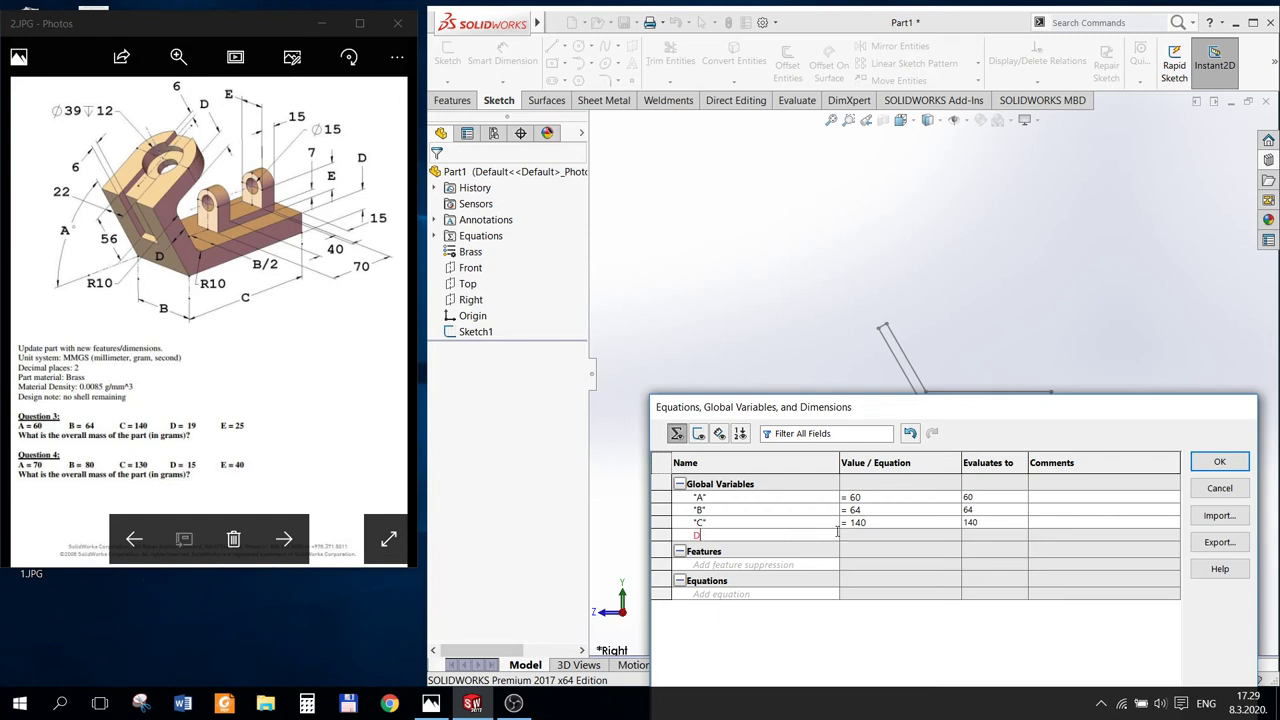
left_click(869, 535)
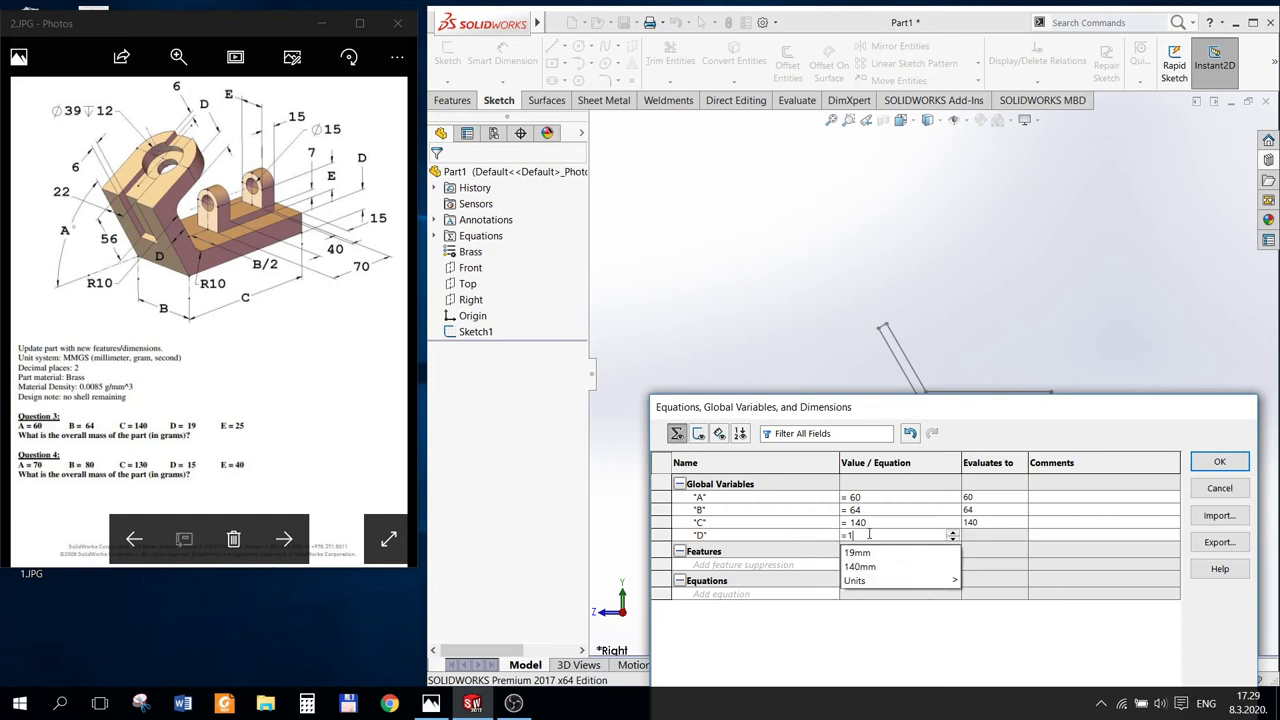
type("19")
key("Return")
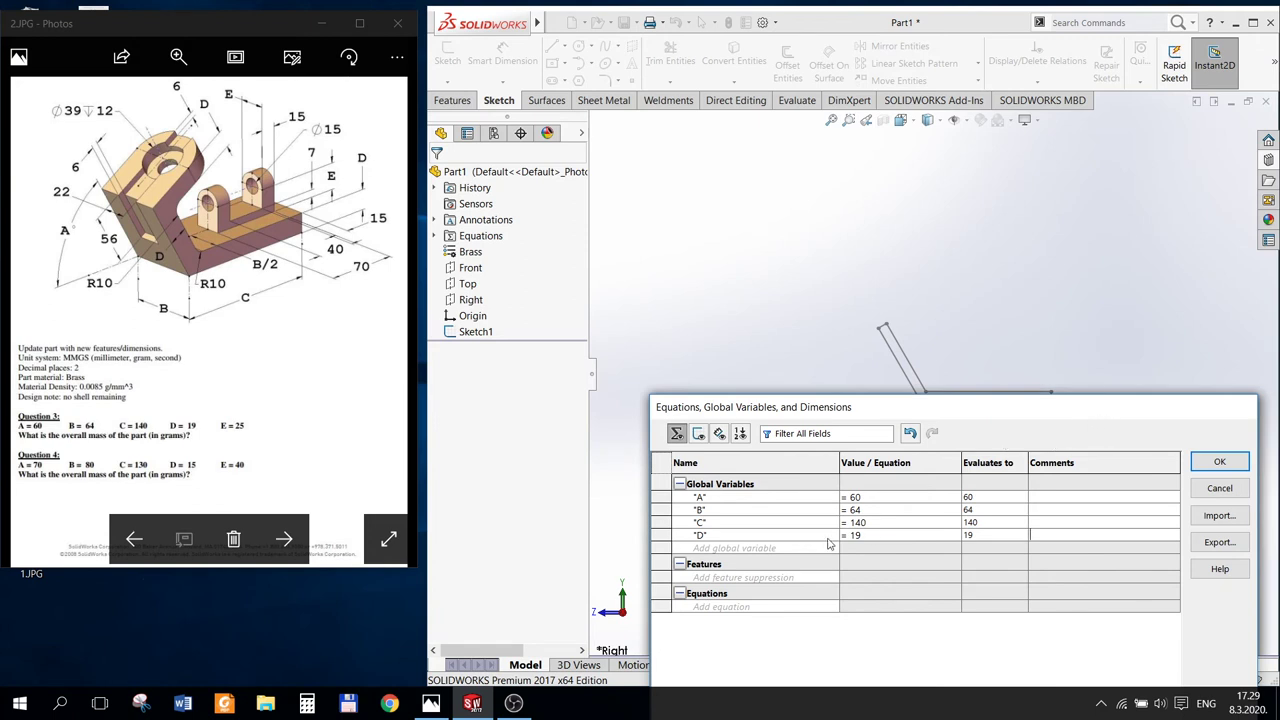
Step: Add global variable E = 25 and confirm the equations dialog
left_click(746, 547)
left_click(866, 548)
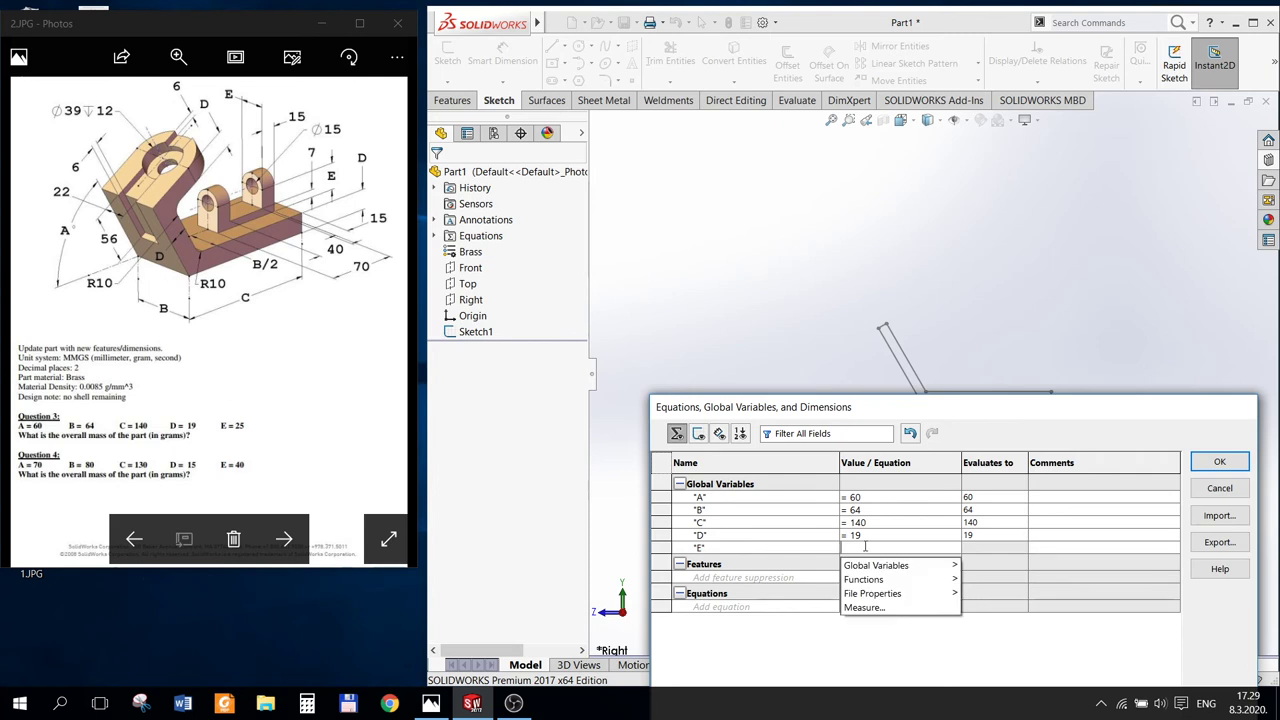
type("25")
key("Return")
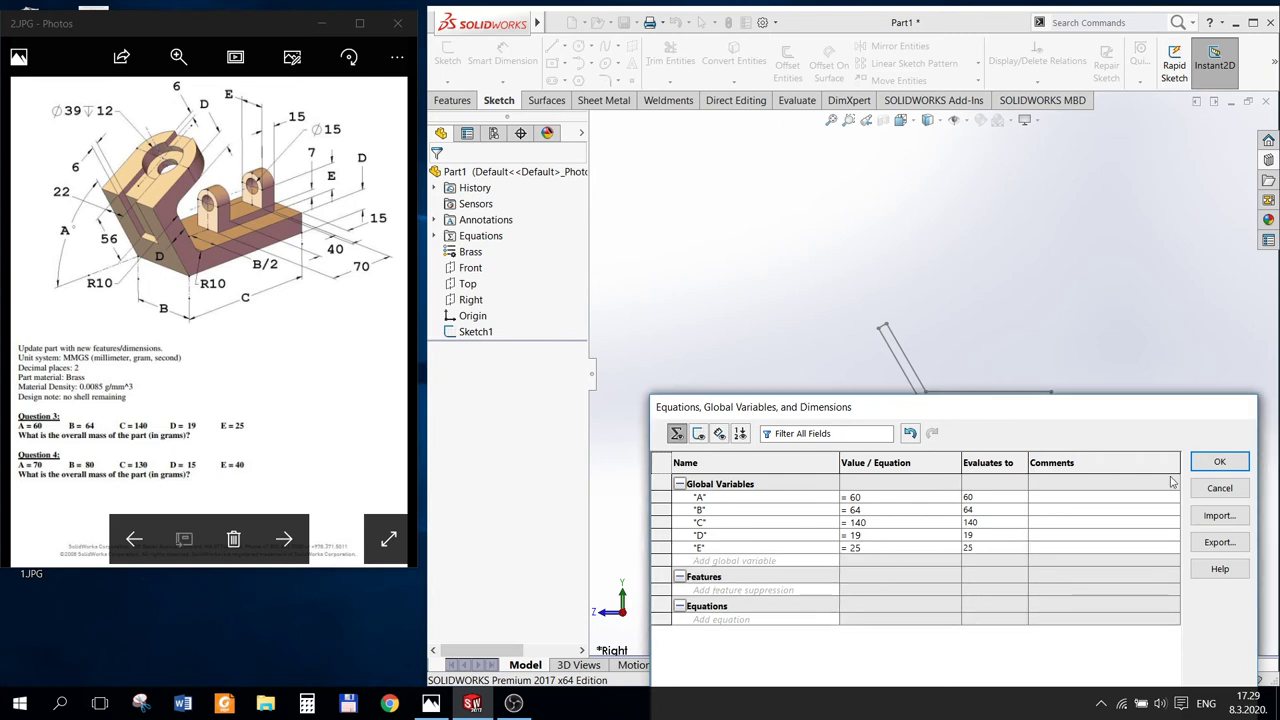
mouse_move(1063, 420)
left_mouse_down()
mouse_move(1155, 445)
mouse_move(1162, 483)
left_mouse_up()
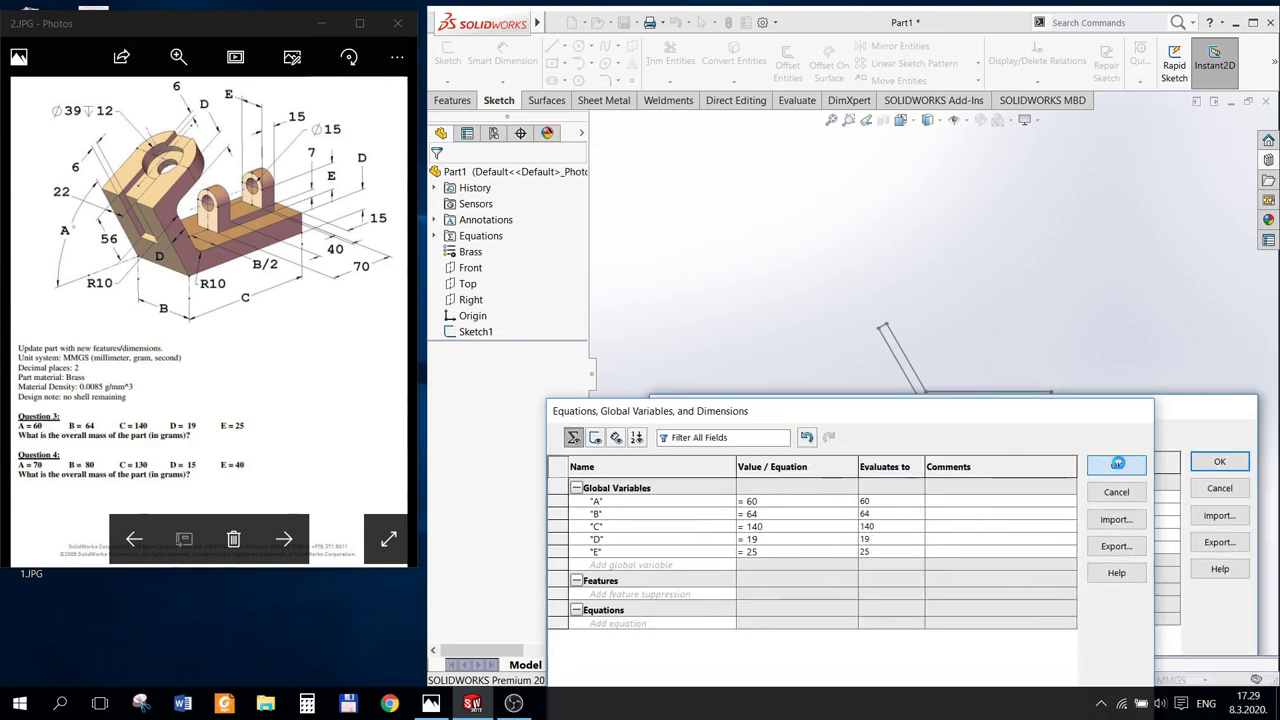
left_click(1130, 468)
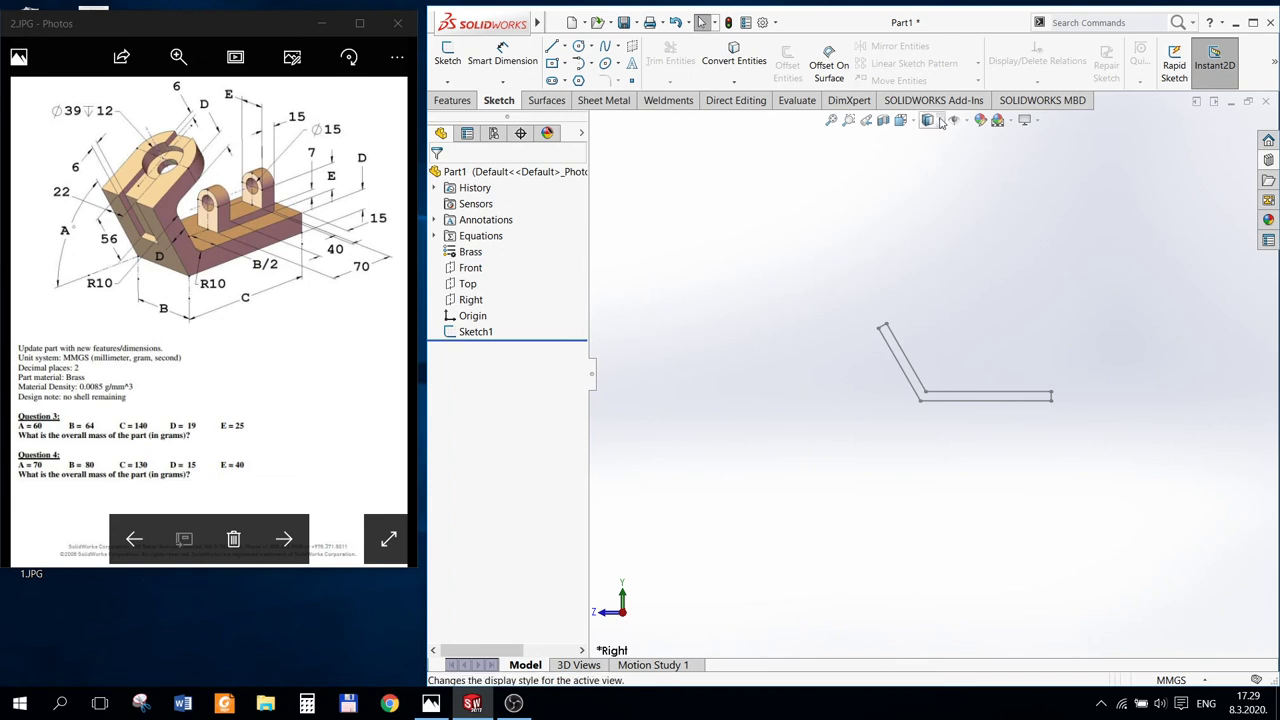
Step: Switch to Isometric view, open Manage Equations and display Sketch1's dimensions
left_click(900, 120)
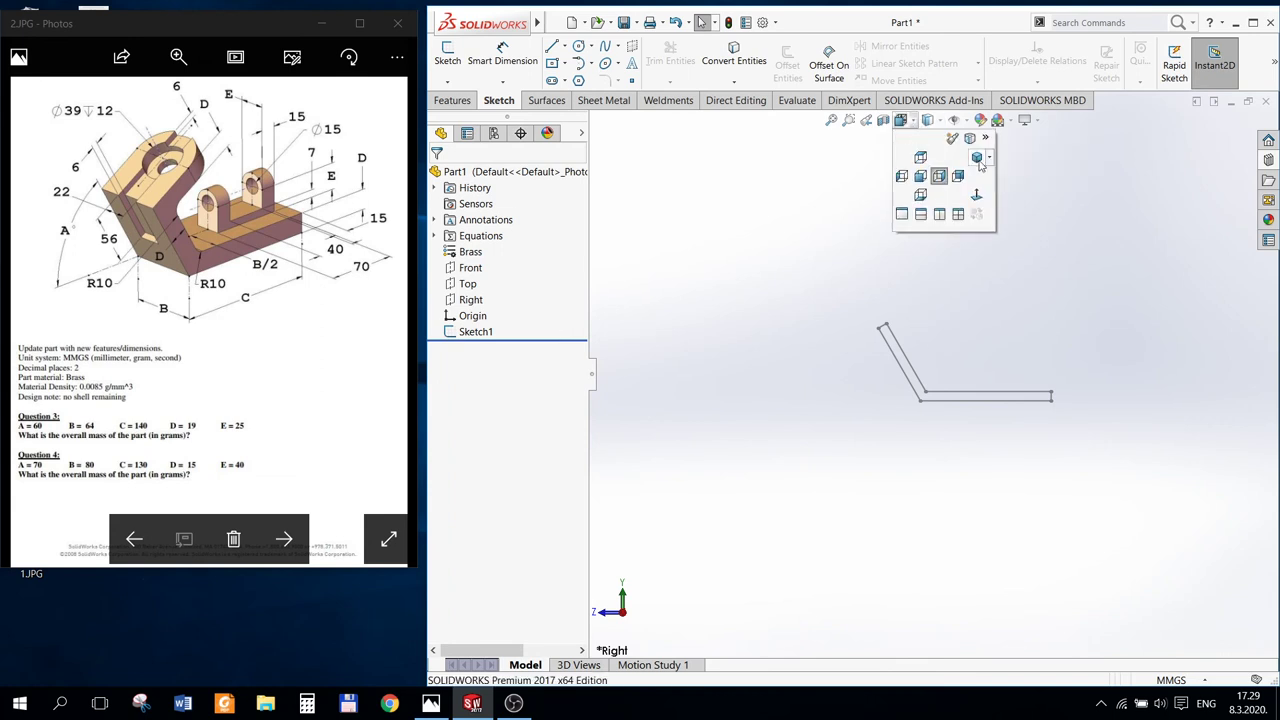
left_click(978, 159)
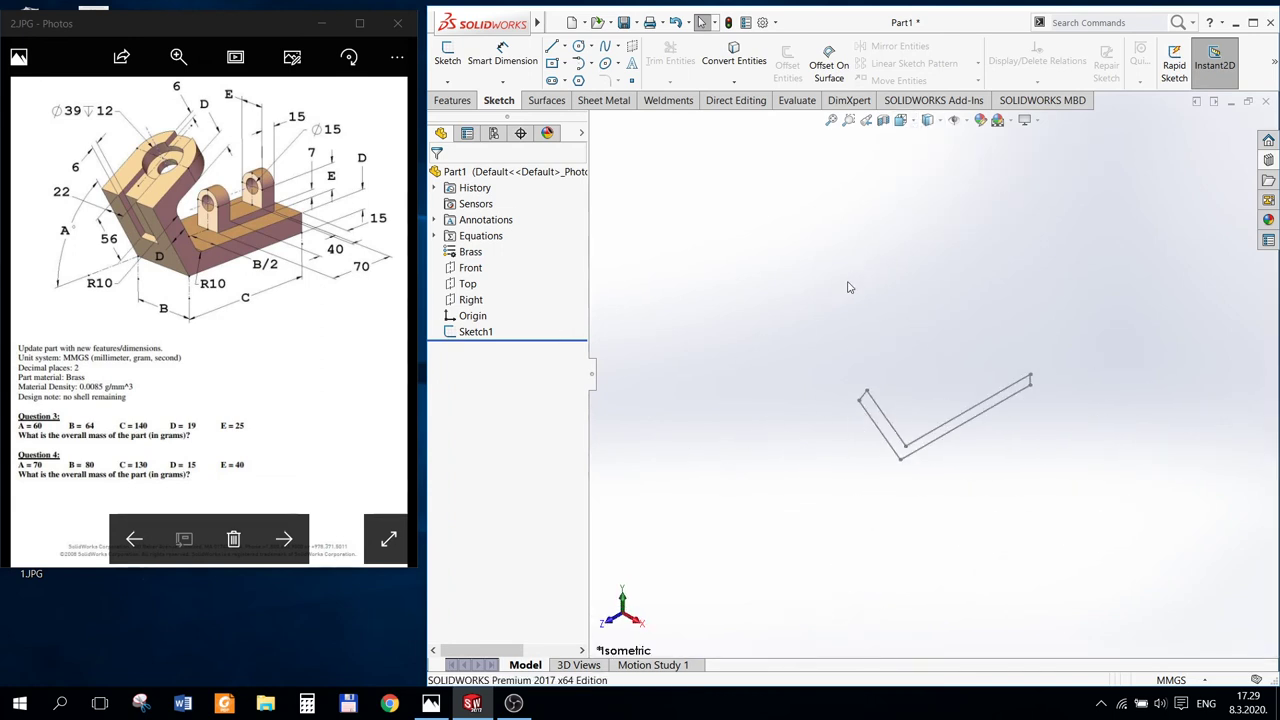
right_click(488, 236)
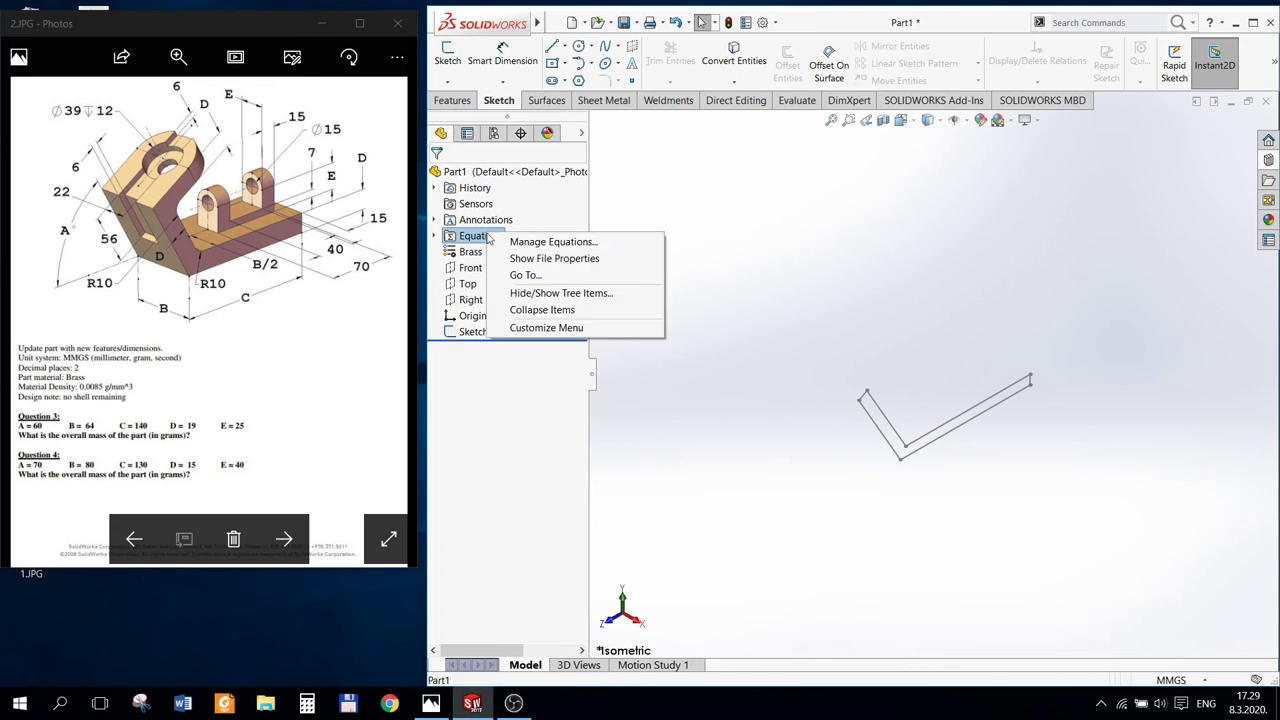
left_click(545, 243)
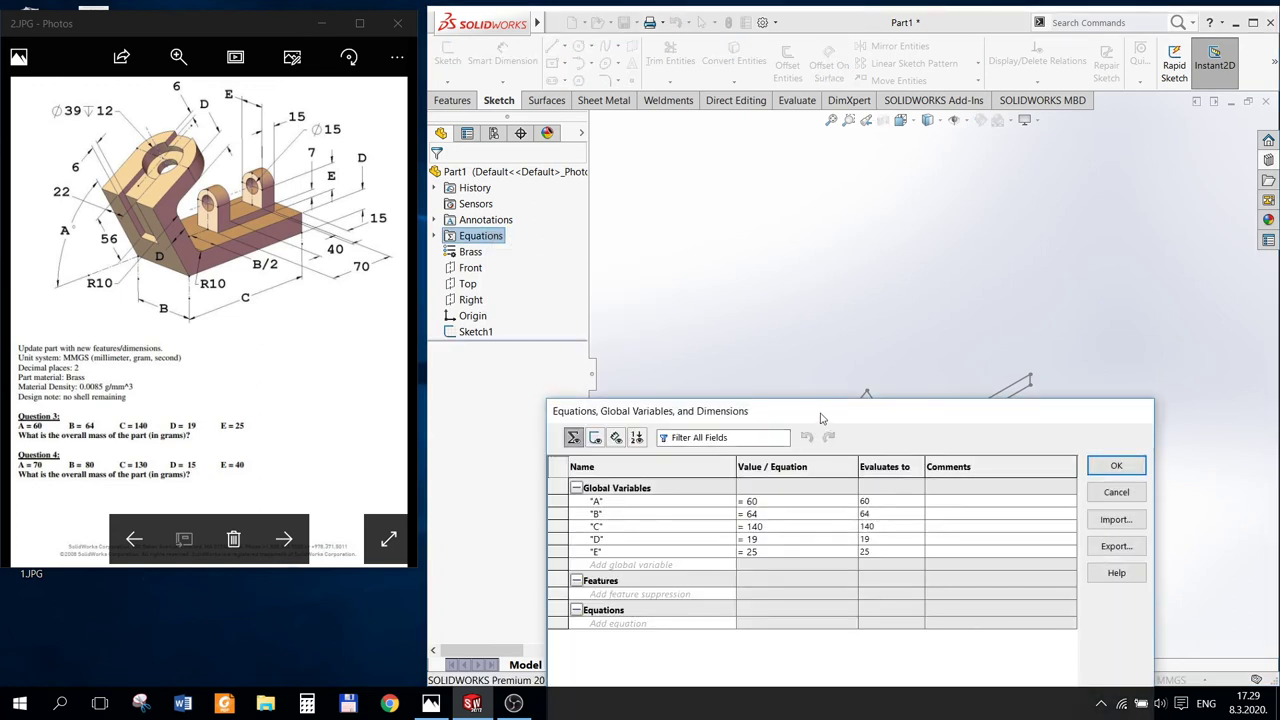
left_click_drag(820, 418, 771, 510)
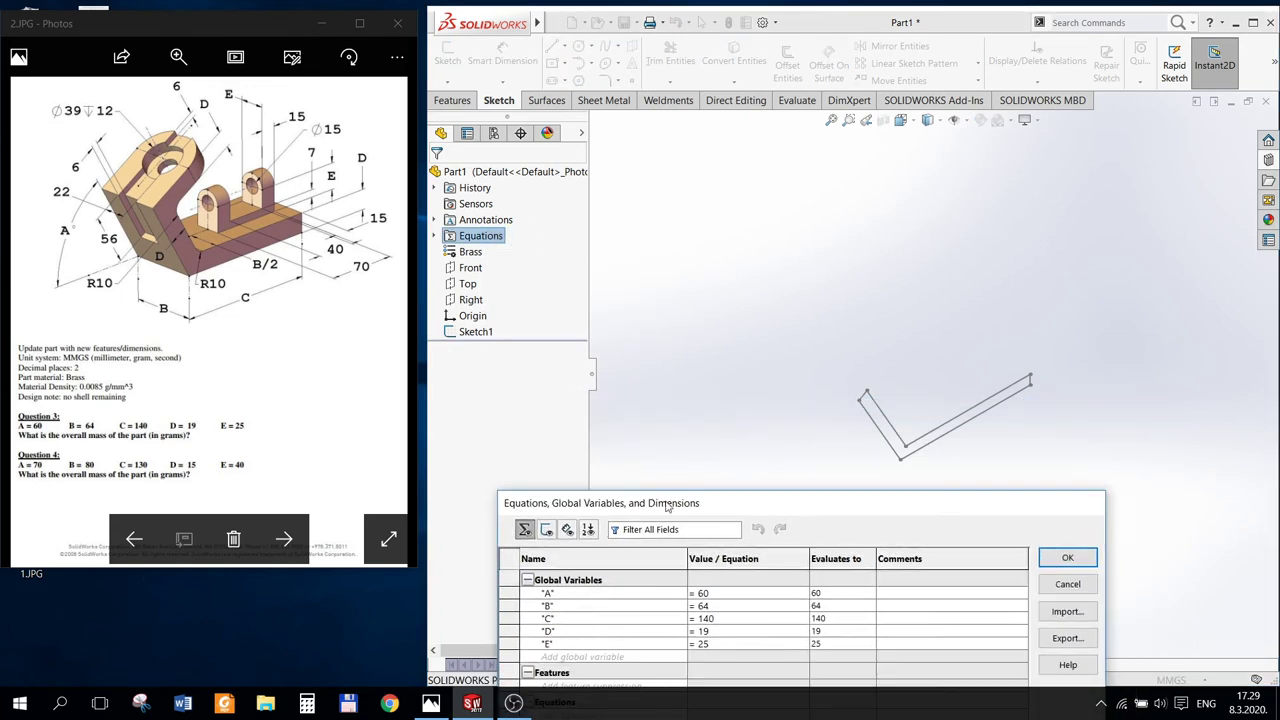
left_click_drag(666, 505, 689, 369)
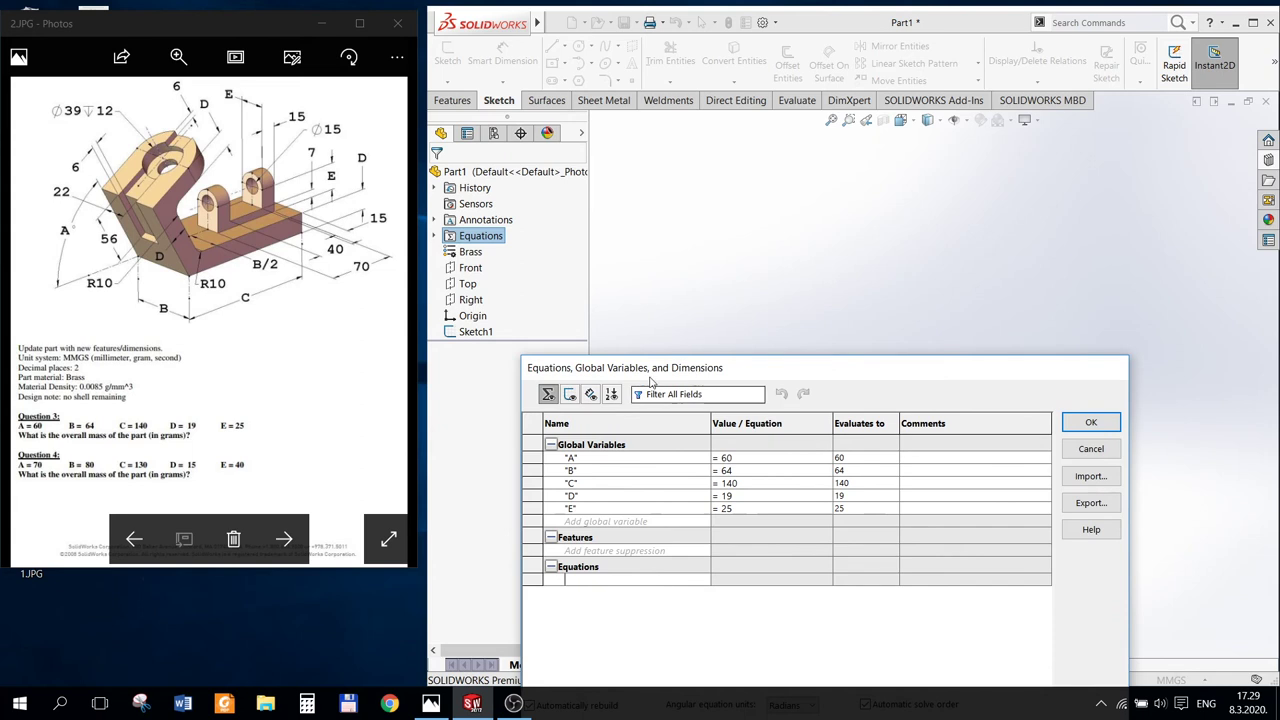
left_click(478, 332)
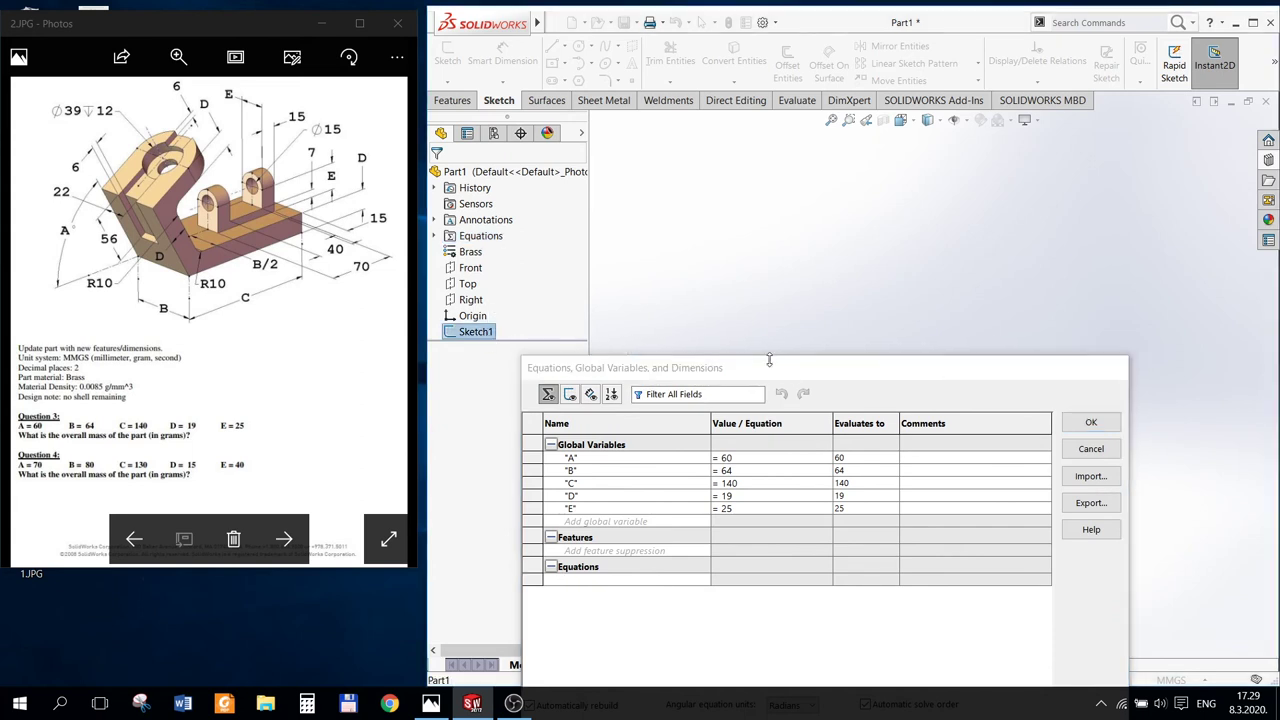
left_click_drag(787, 375, 788, 531)
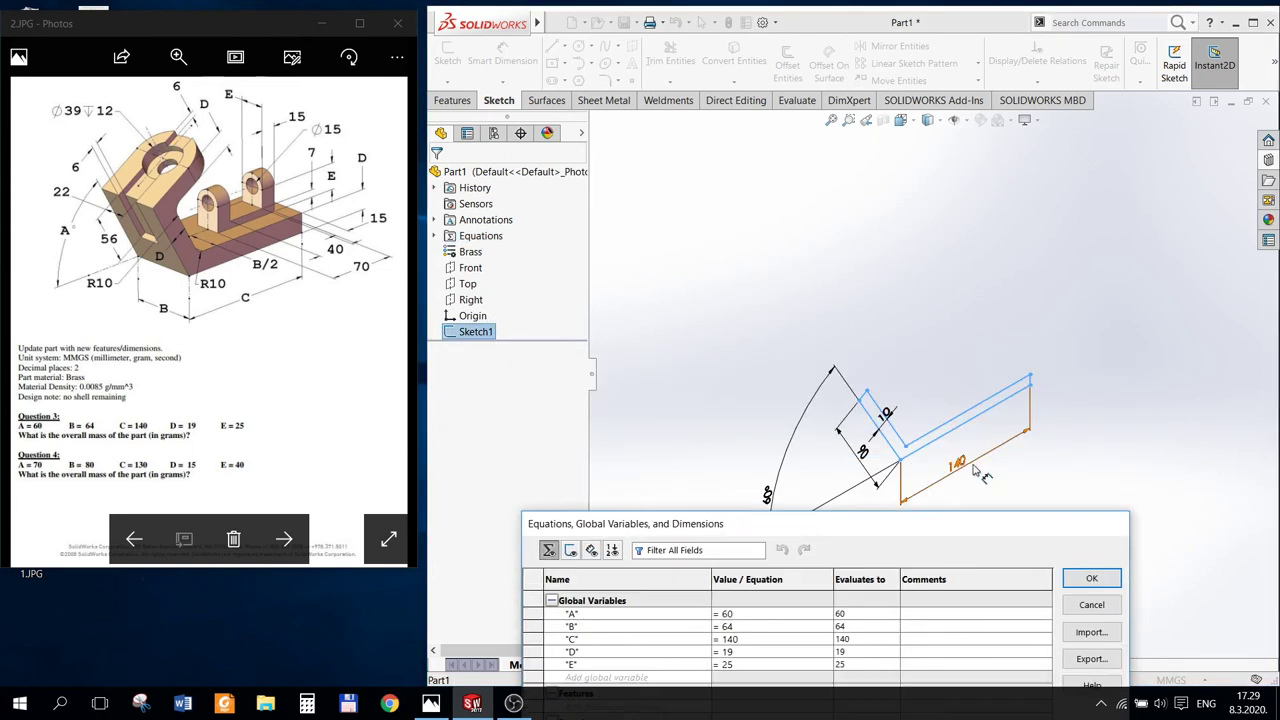
Step: Add the 140 mm dimension D2@Sketch1 with the equation = "C" and close
left_click(973, 470)
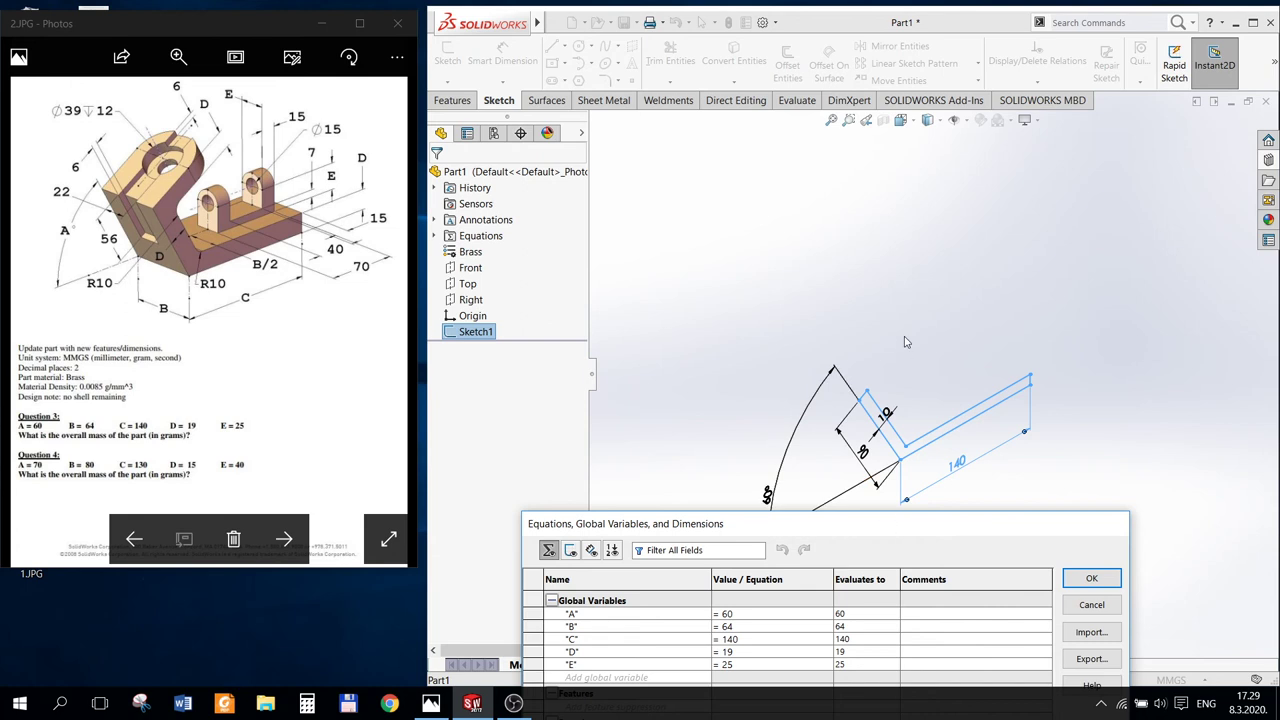
left_click_drag(817, 523, 868, 268)
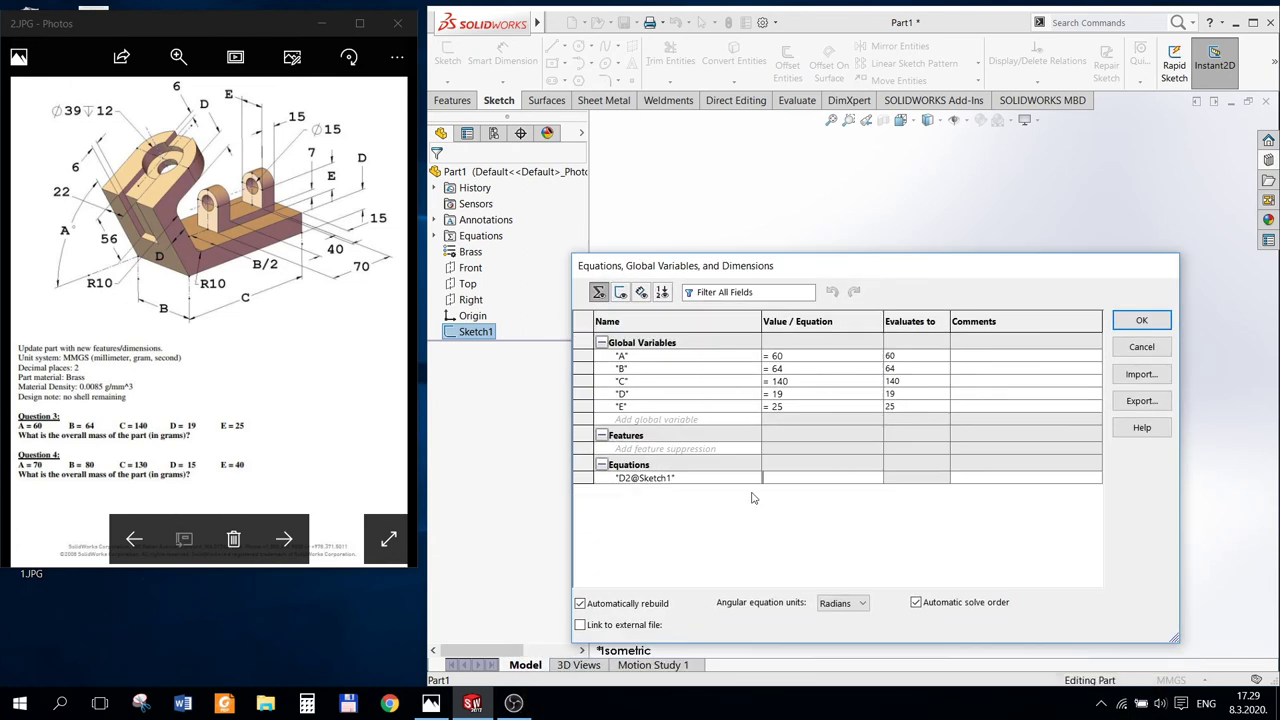
left_click(834, 477)
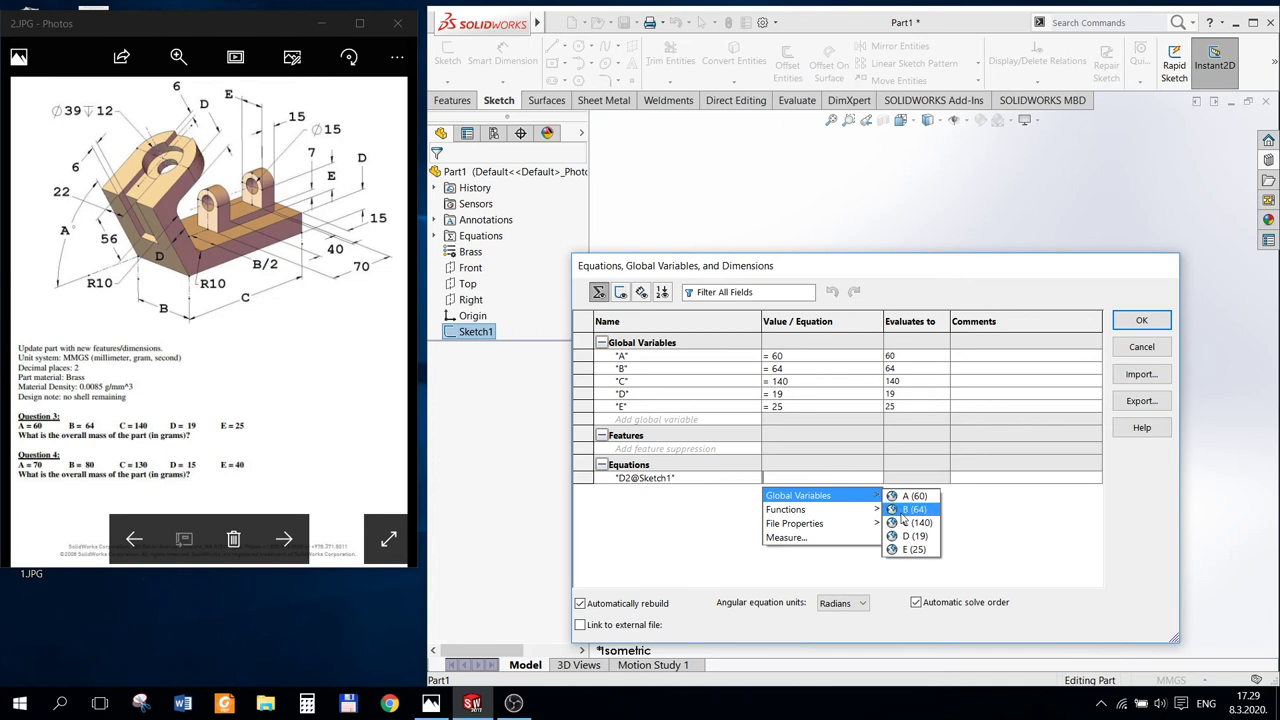
left_click(905, 518)
left_click(877, 479)
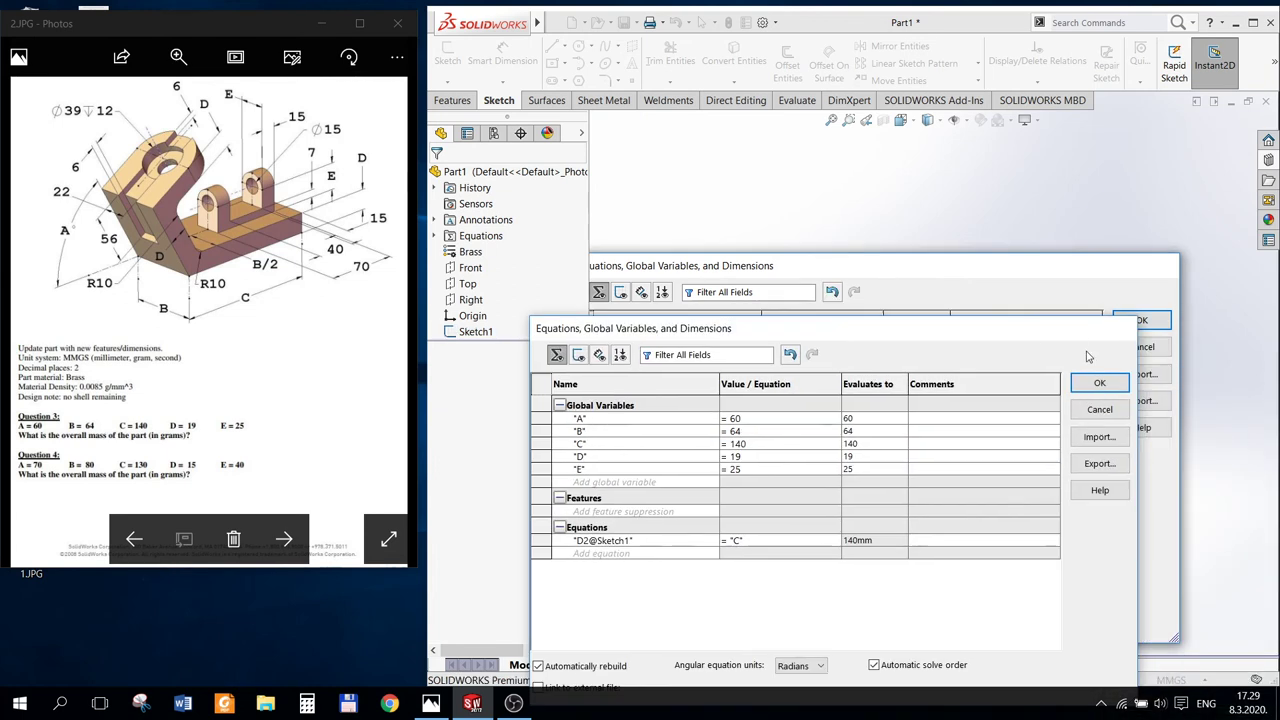
left_click(1097, 385)
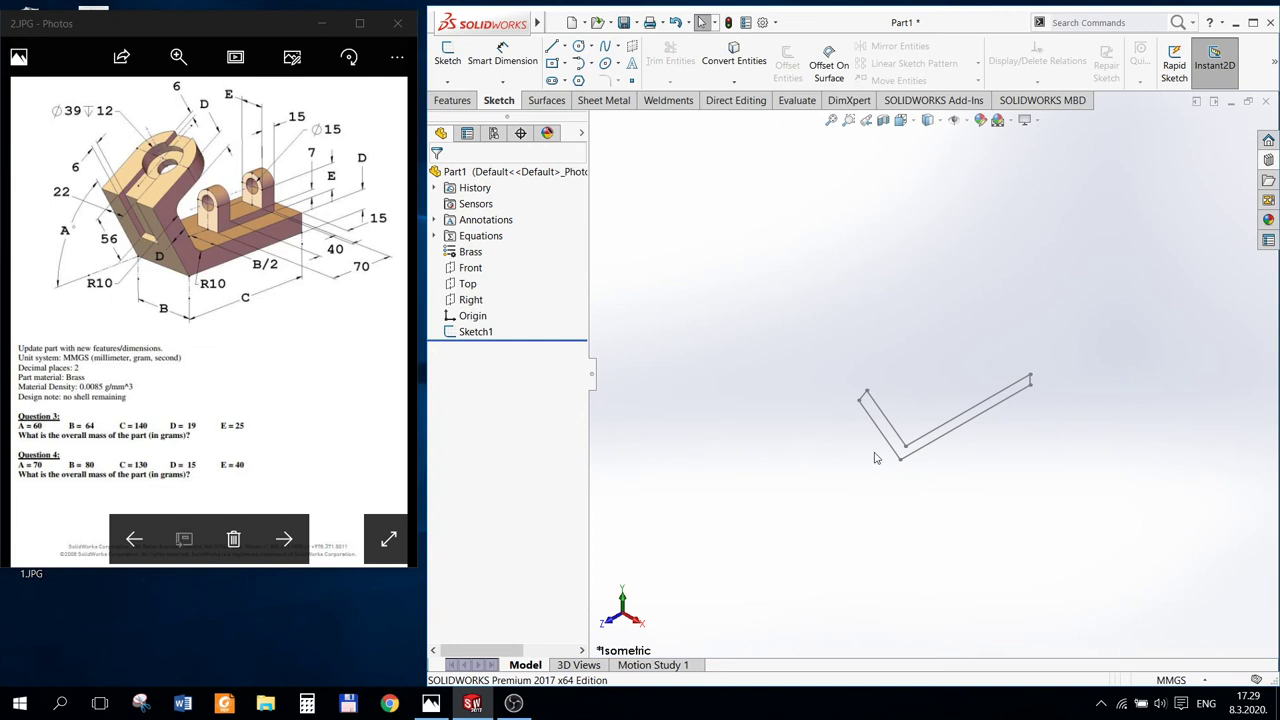
Step: Reopen Manage Equations and display Sketch1's dimensions to add another equation
middle_click_drag(906, 444, 923, 437)
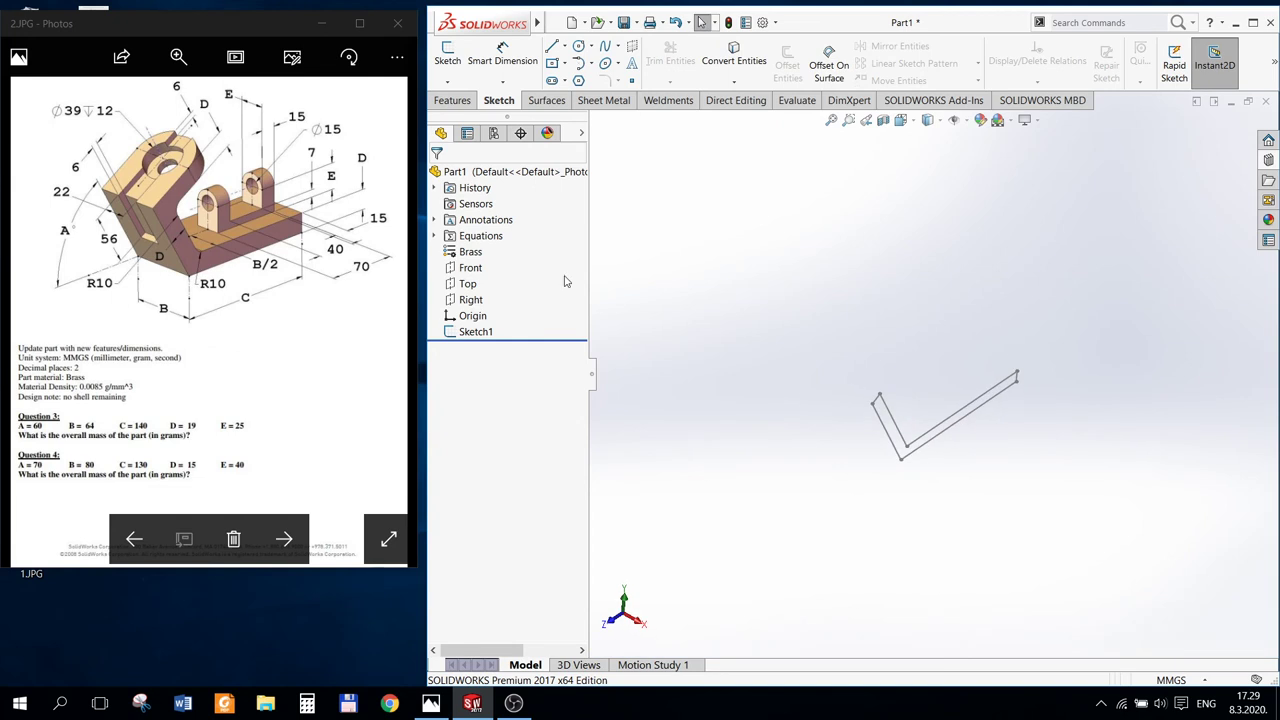
right_click(487, 237)
left_click(520, 244)
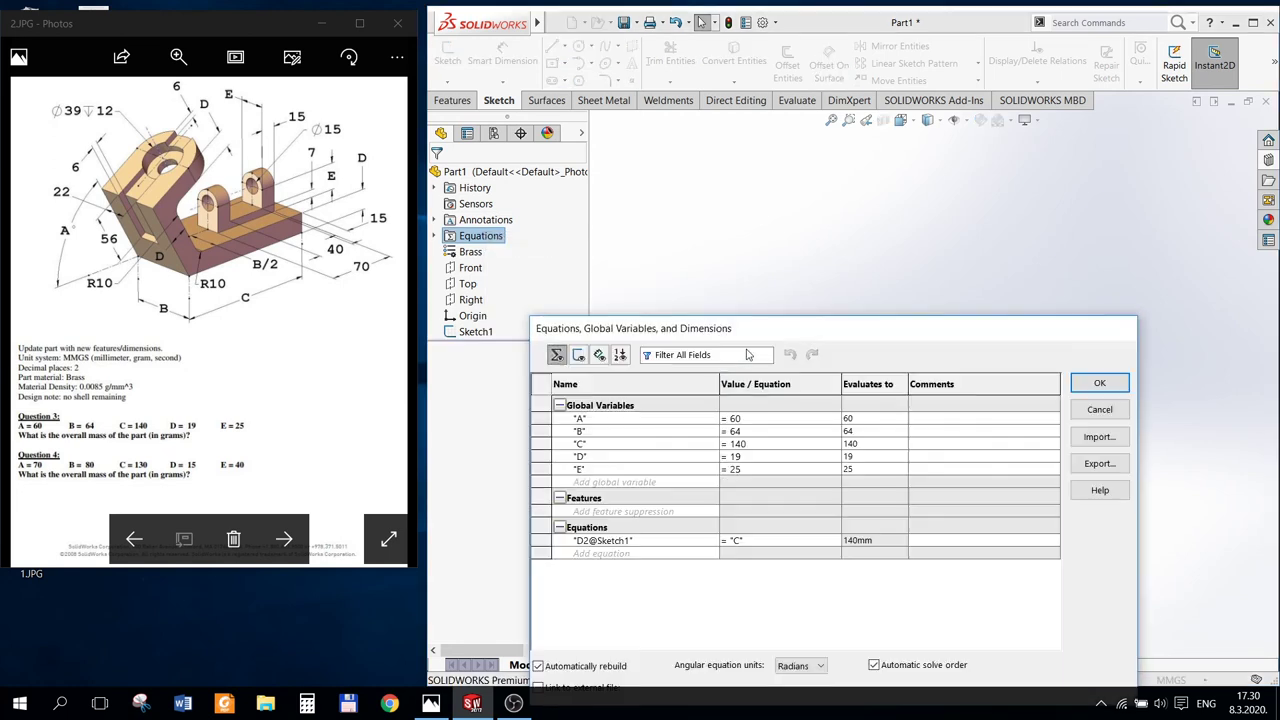
left_click(589, 555)
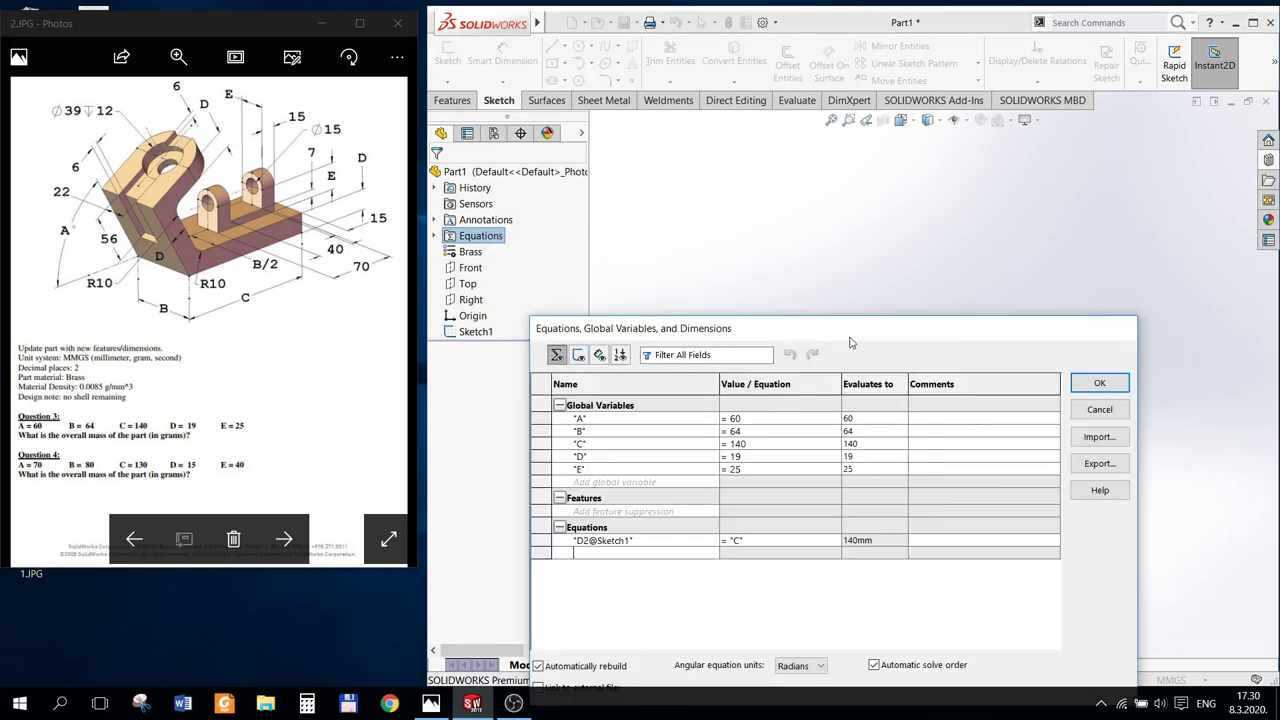
left_click_drag(850, 343, 911, 497)
left_click(474, 333)
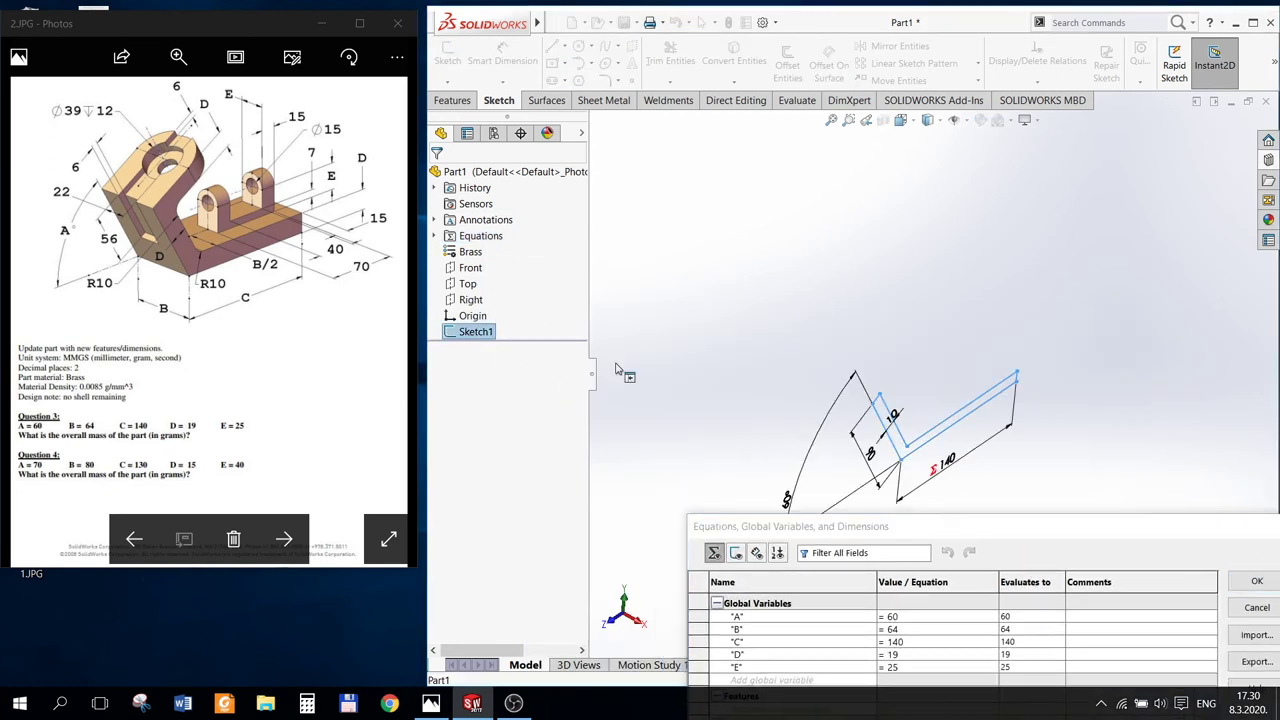
Step: Drive the angle dimension D3@Sketch1 by = "A", giving 60deg
left_click(802, 490)
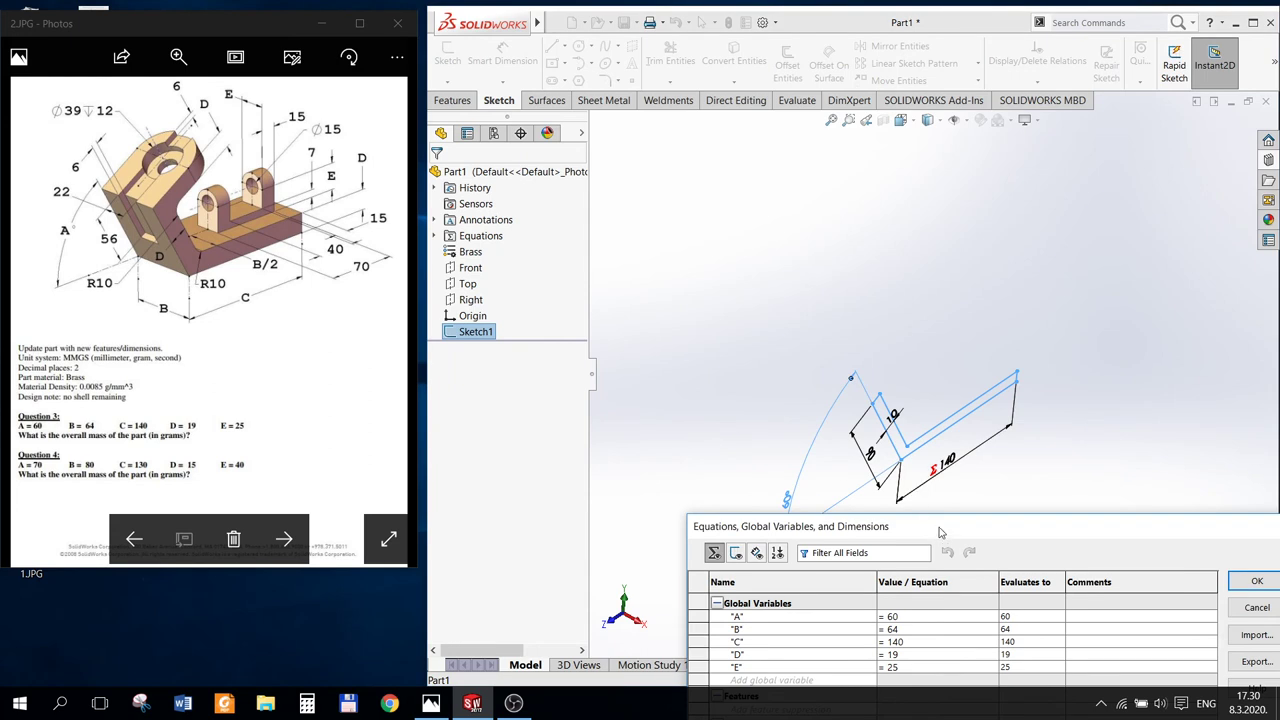
left_click_drag(940, 532, 798, 280)
left_click(760, 498)
type("=")
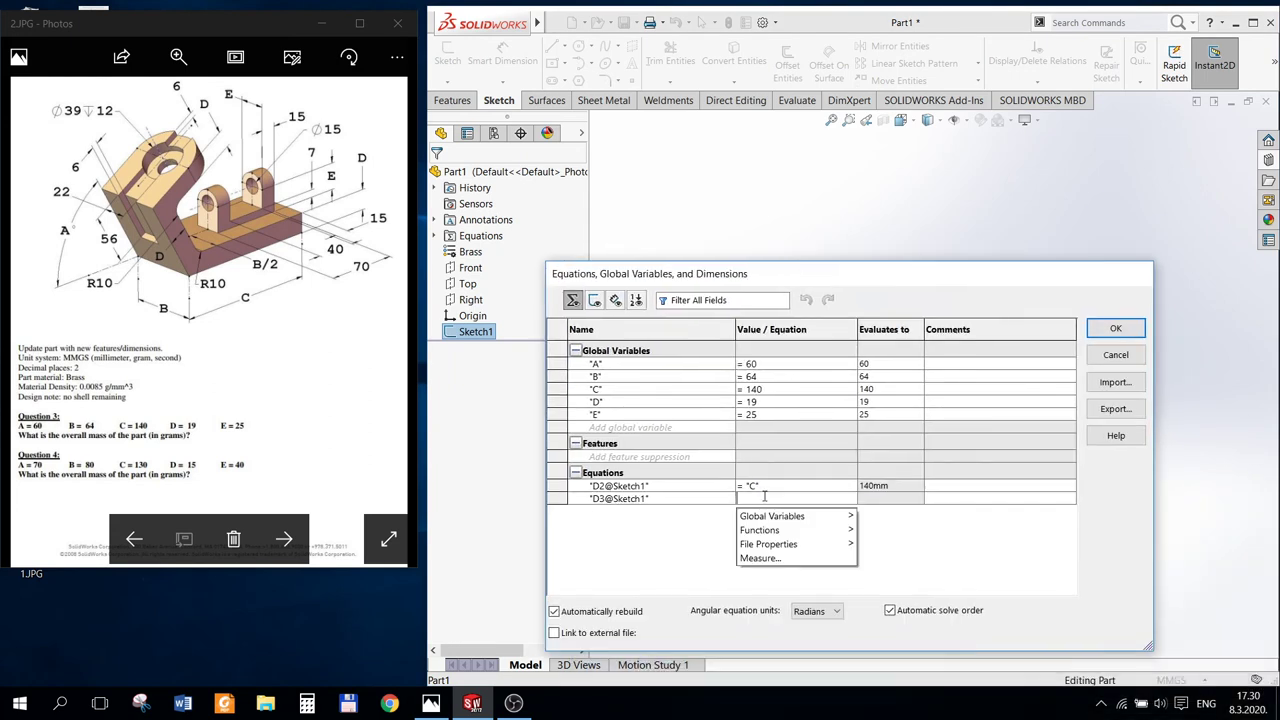
left_click(875, 517)
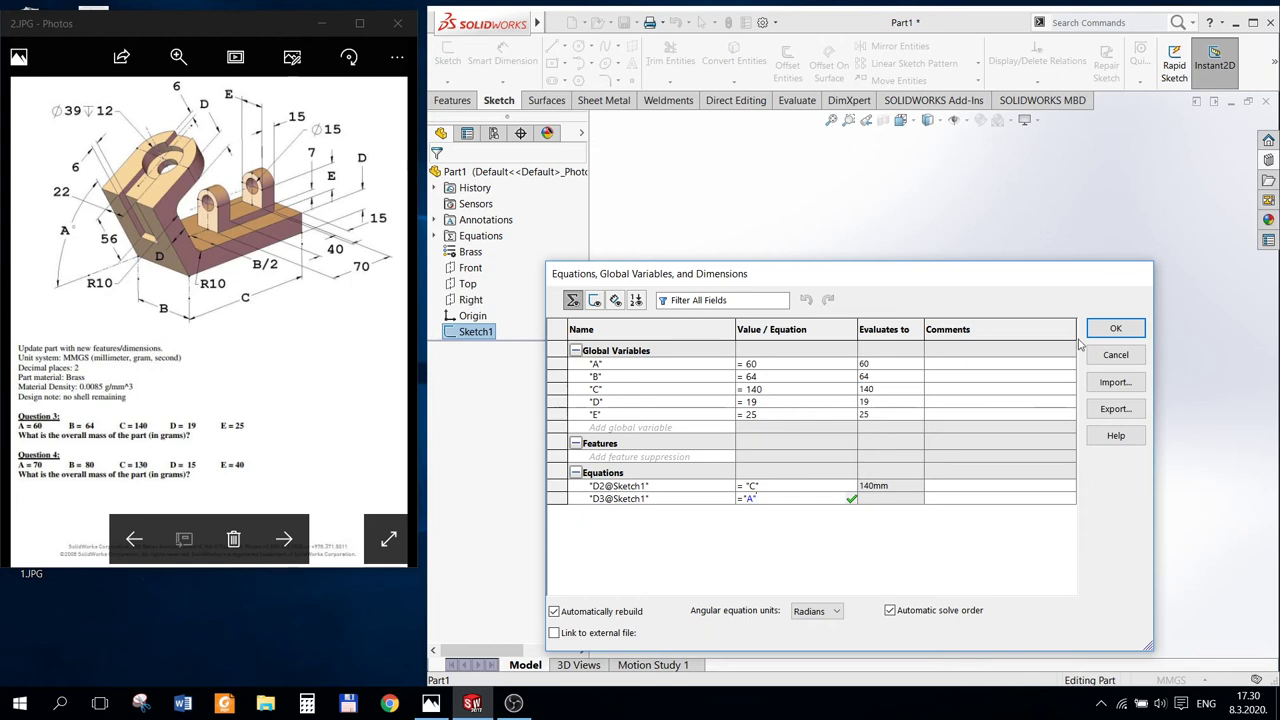
left_click(849, 499)
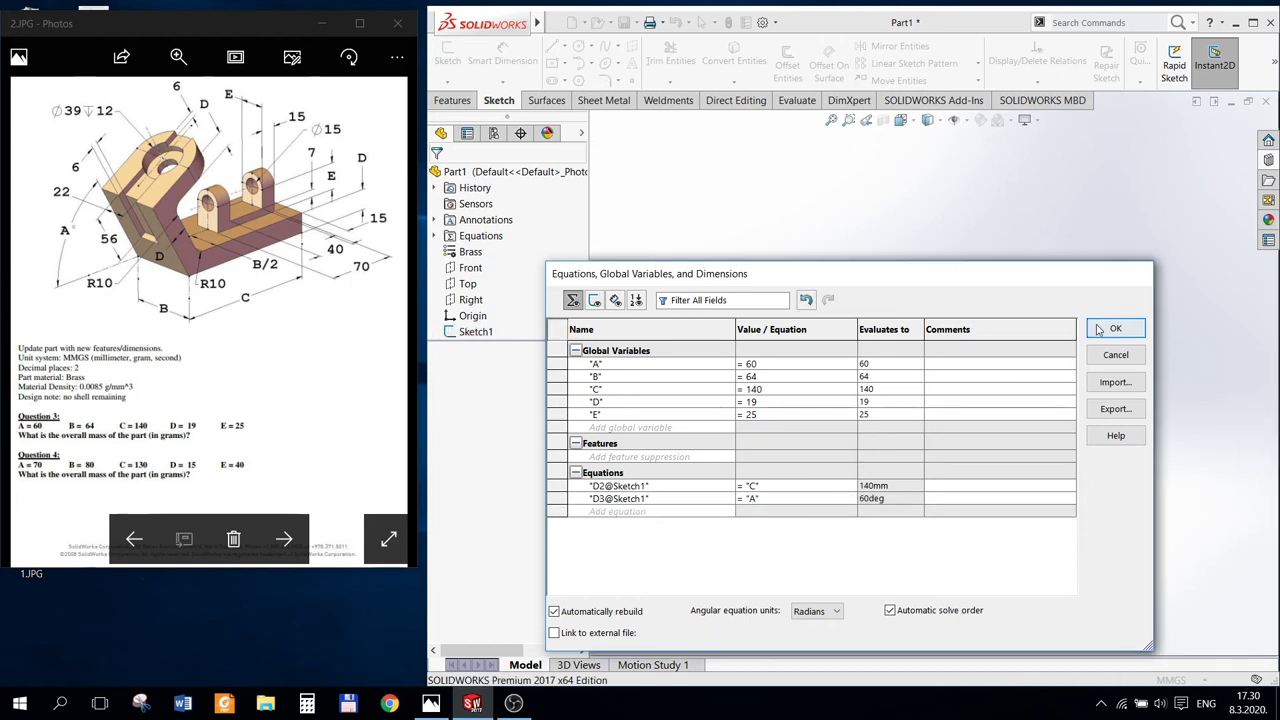
key("Return")
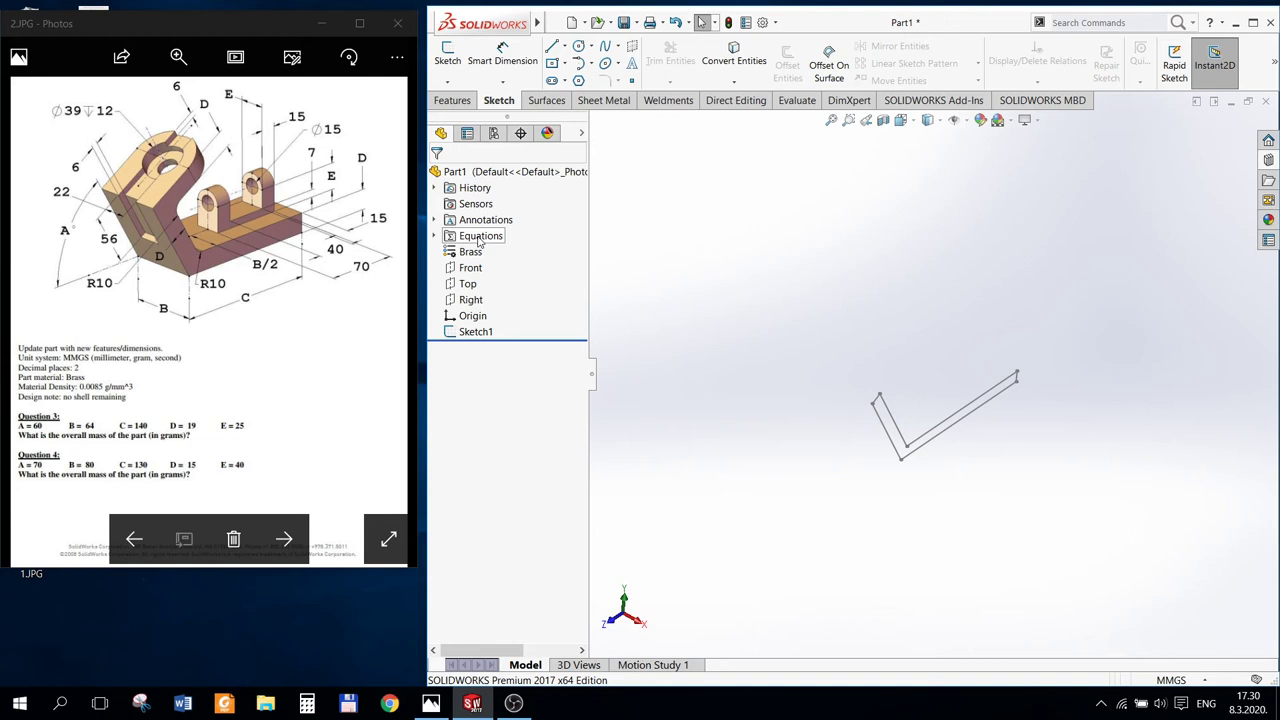
right_click(479, 241)
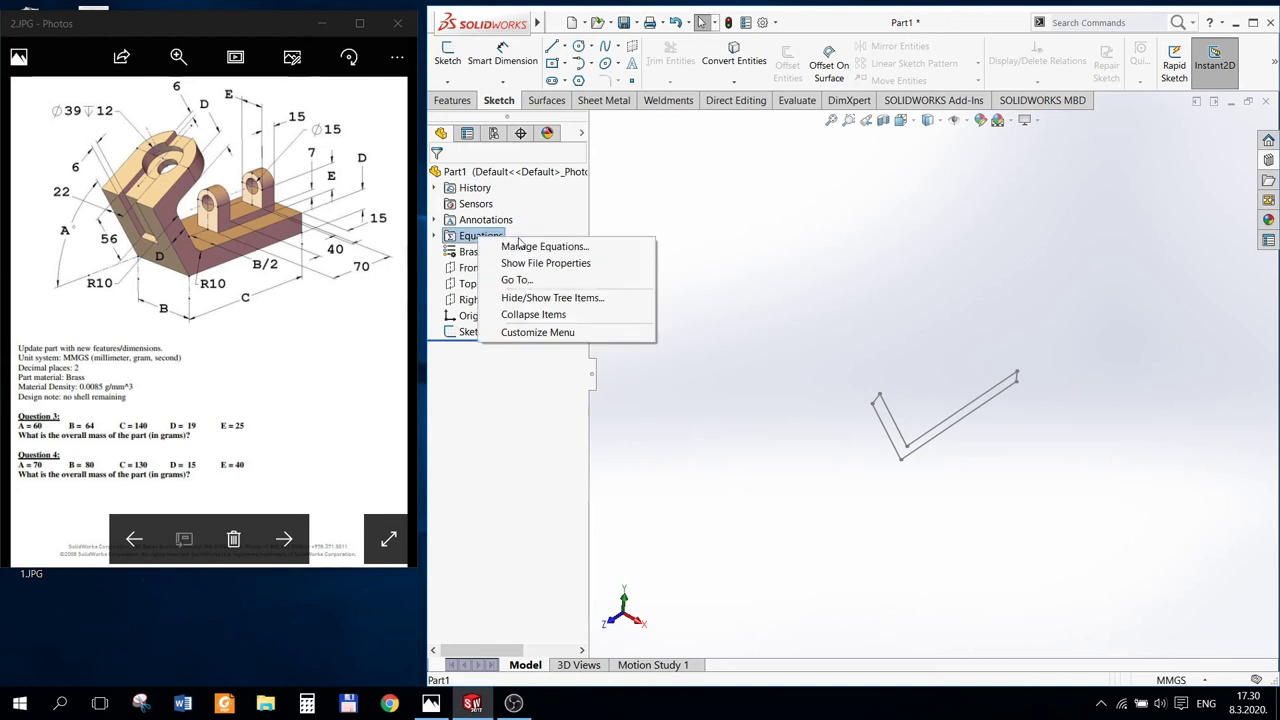
Step: Add D4@Sketch1 as an equation = "D" so it evaluates to 19 mm
left_click(535, 247)
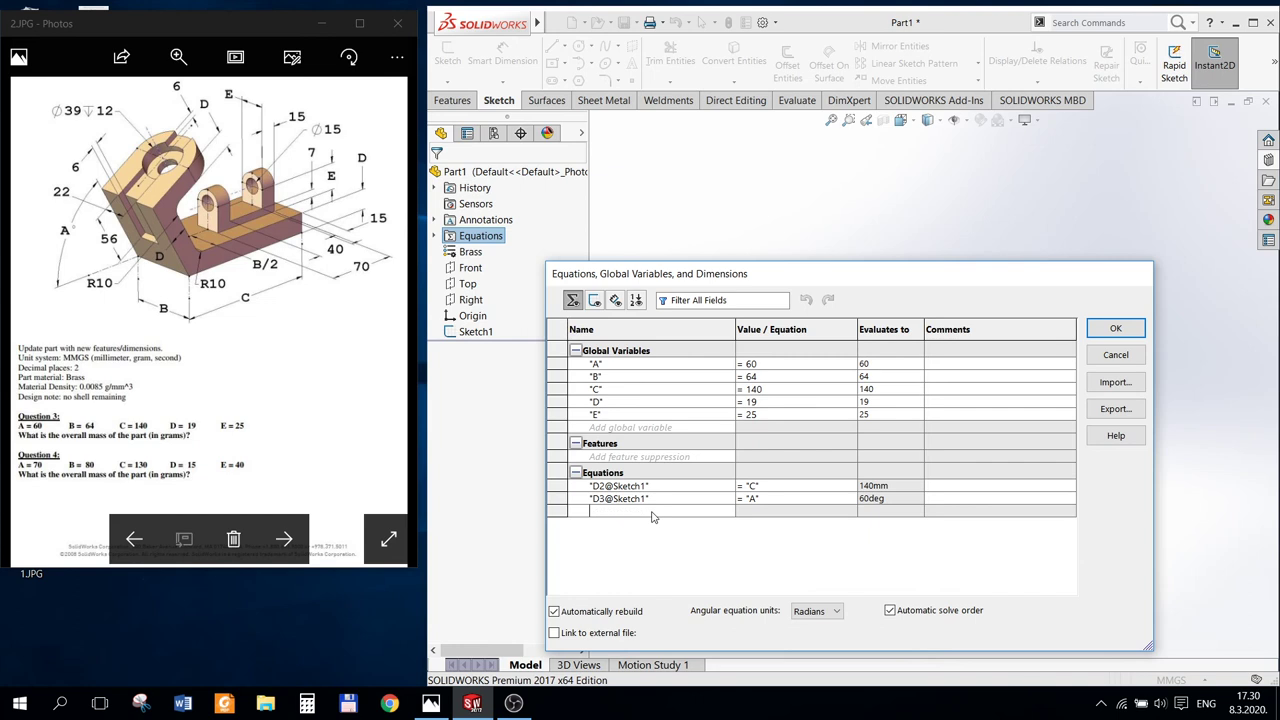
left_click_drag(845, 283, 858, 471)
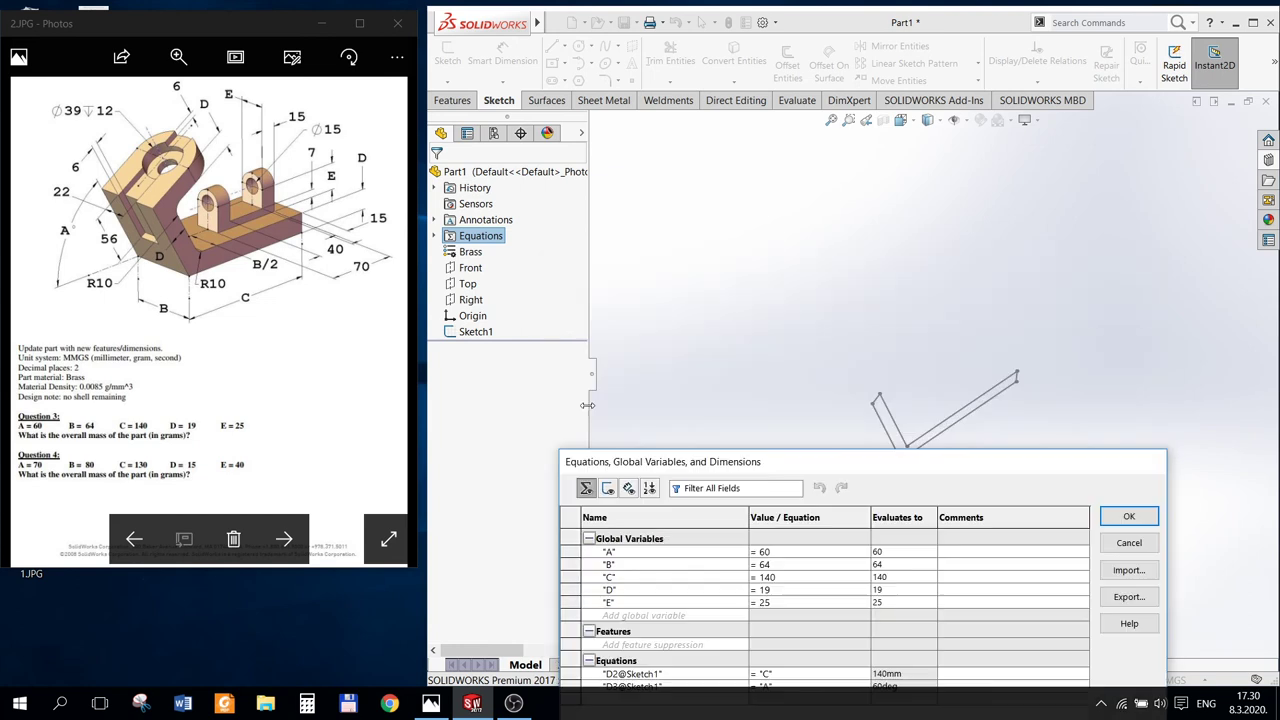
left_click(487, 336)
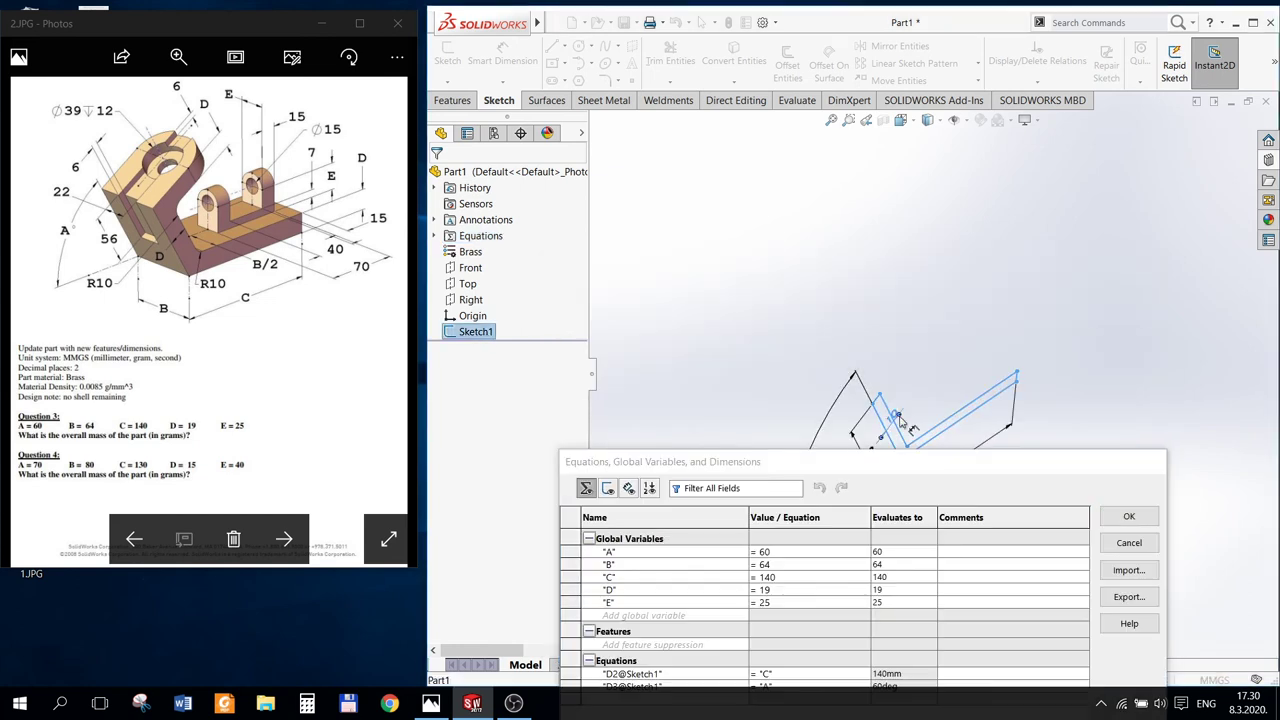
left_click(890, 622)
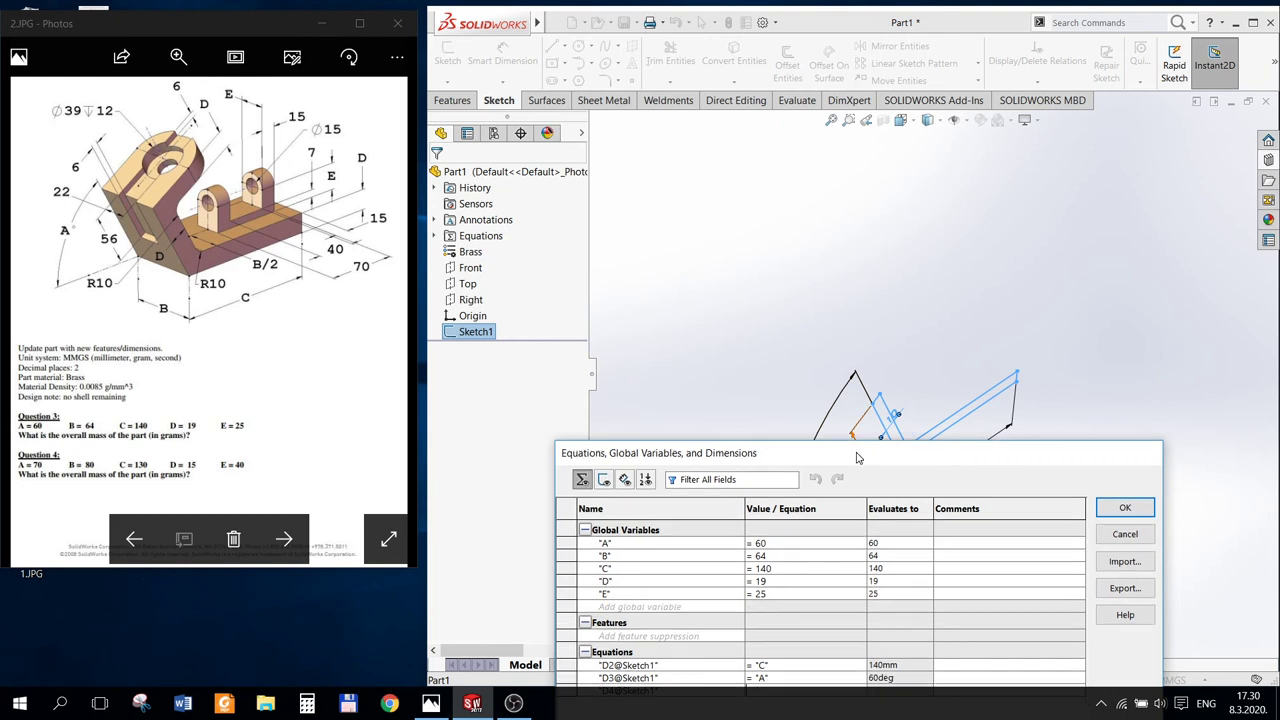
left_click_drag(864, 452, 846, 370)
type("=")
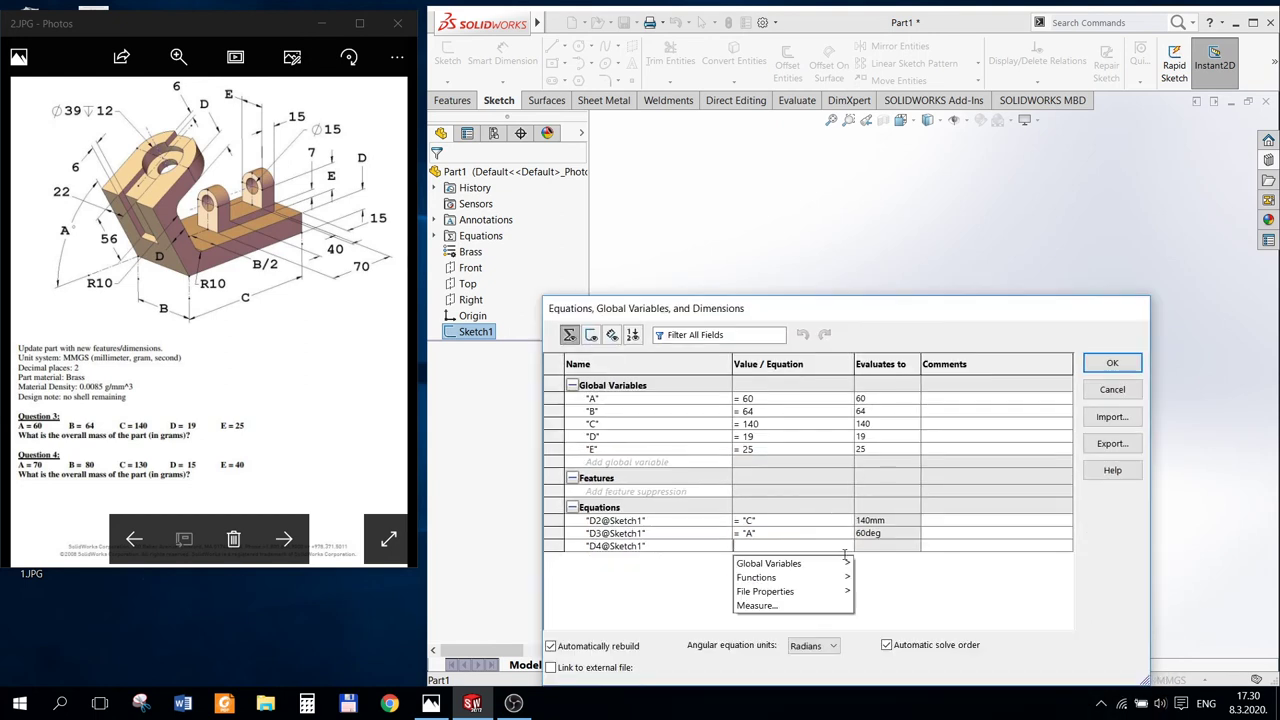
mouse_move(769, 563)
left_click(880, 600)
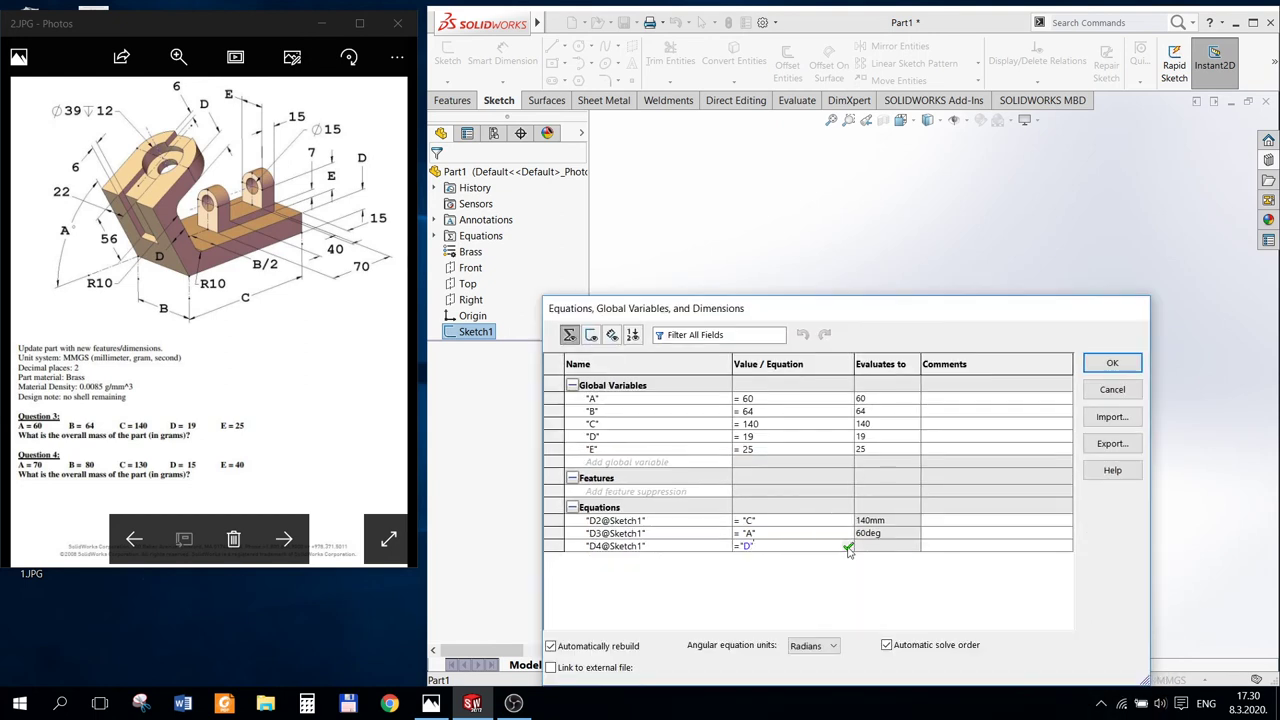
left_click(848, 548)
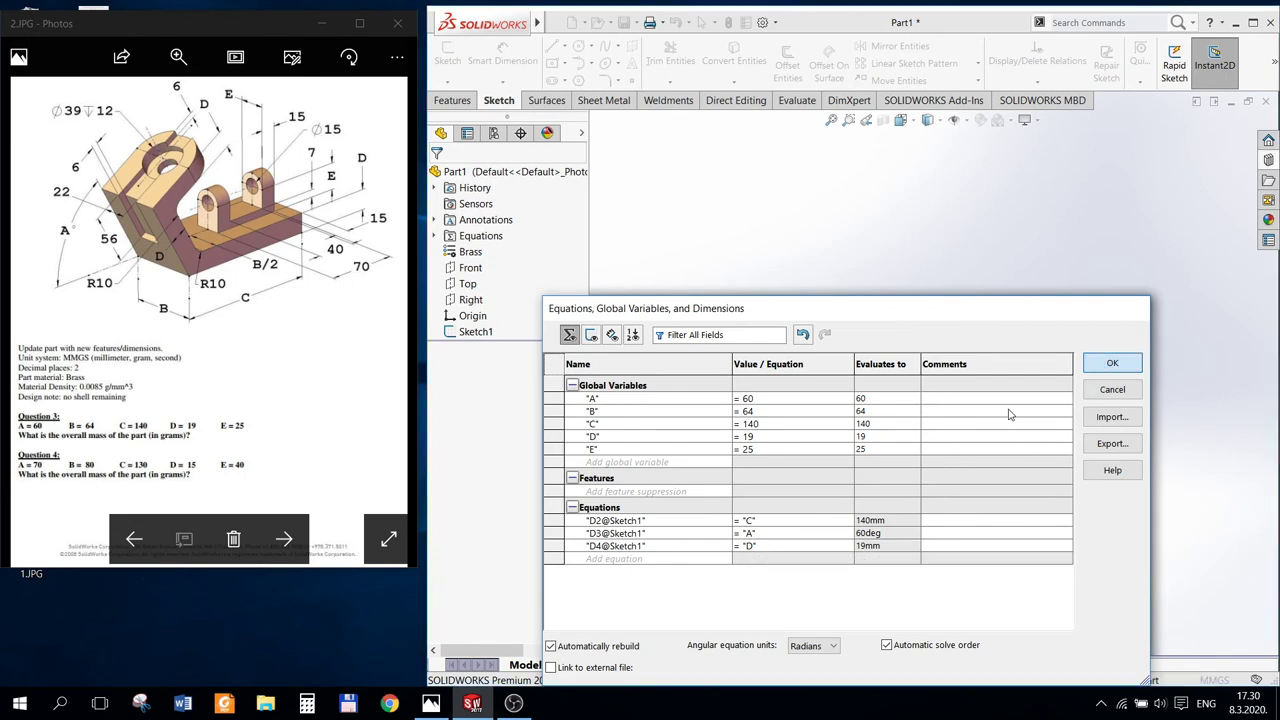
key("Return")
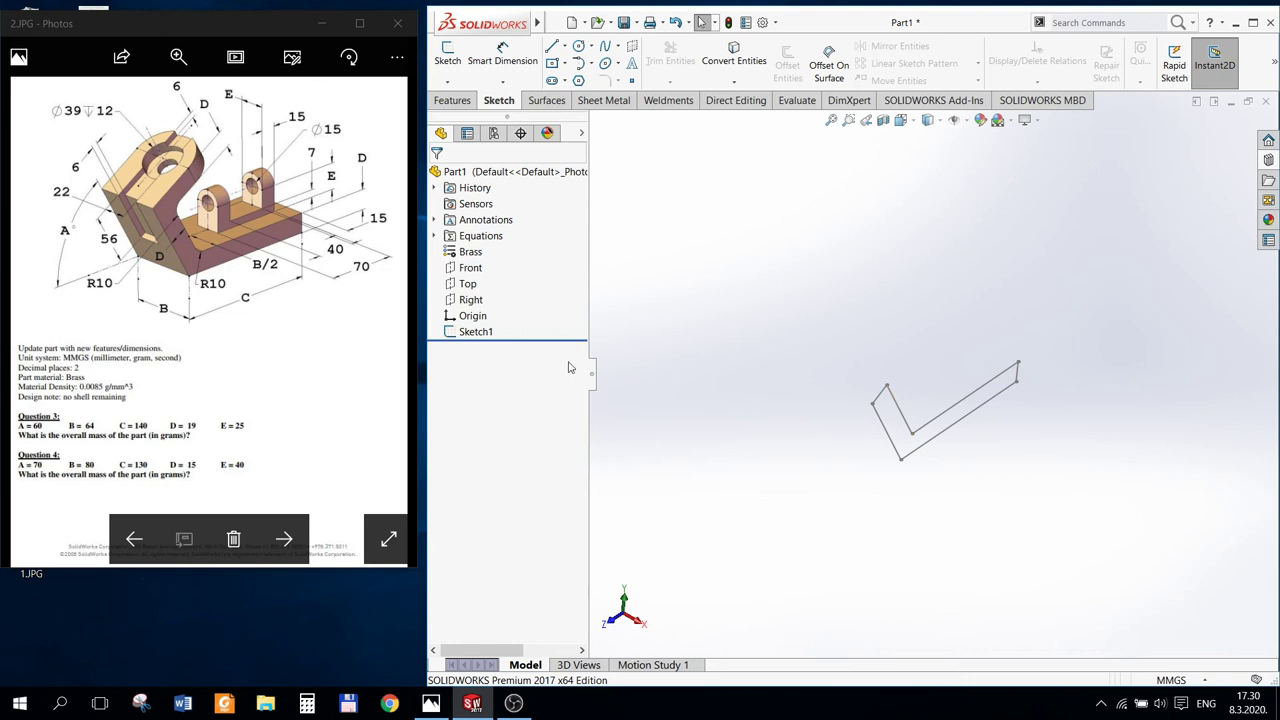
Step: Extrude Sketch1 with a Mid Plane end condition into Boss-Extrude1
left_click(484, 331)
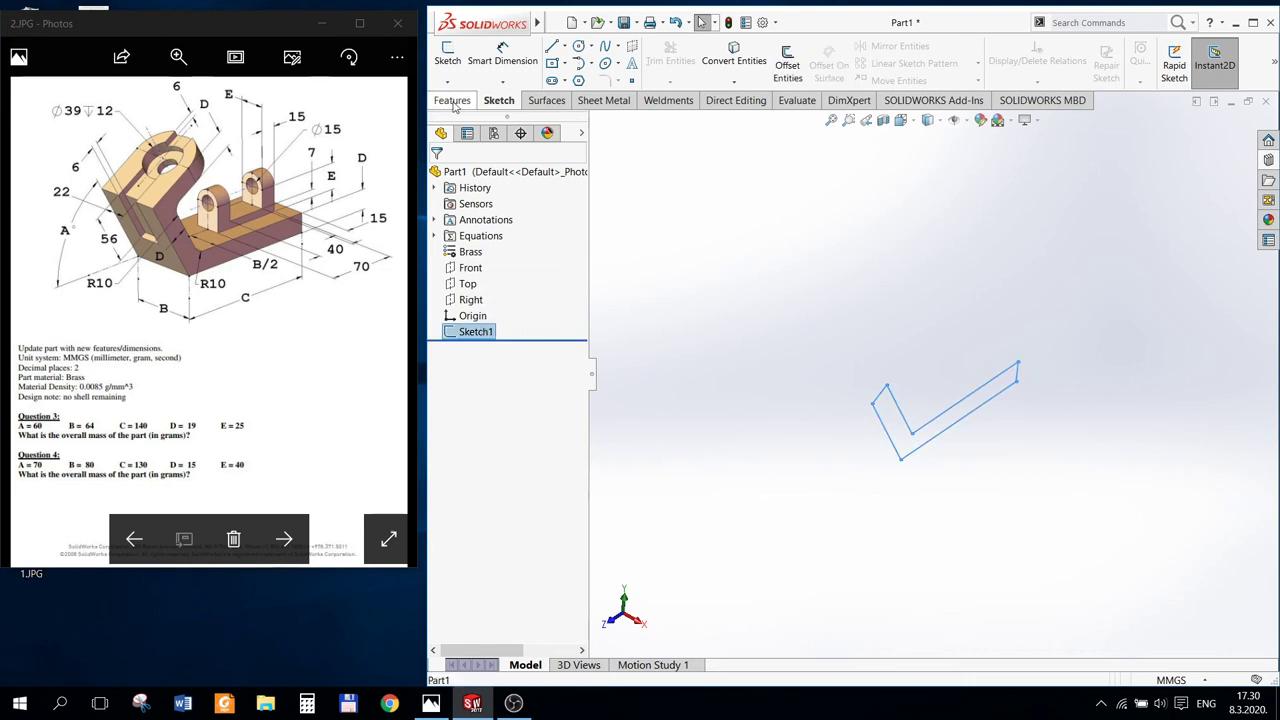
left_click(455, 102)
left_click(455, 70)
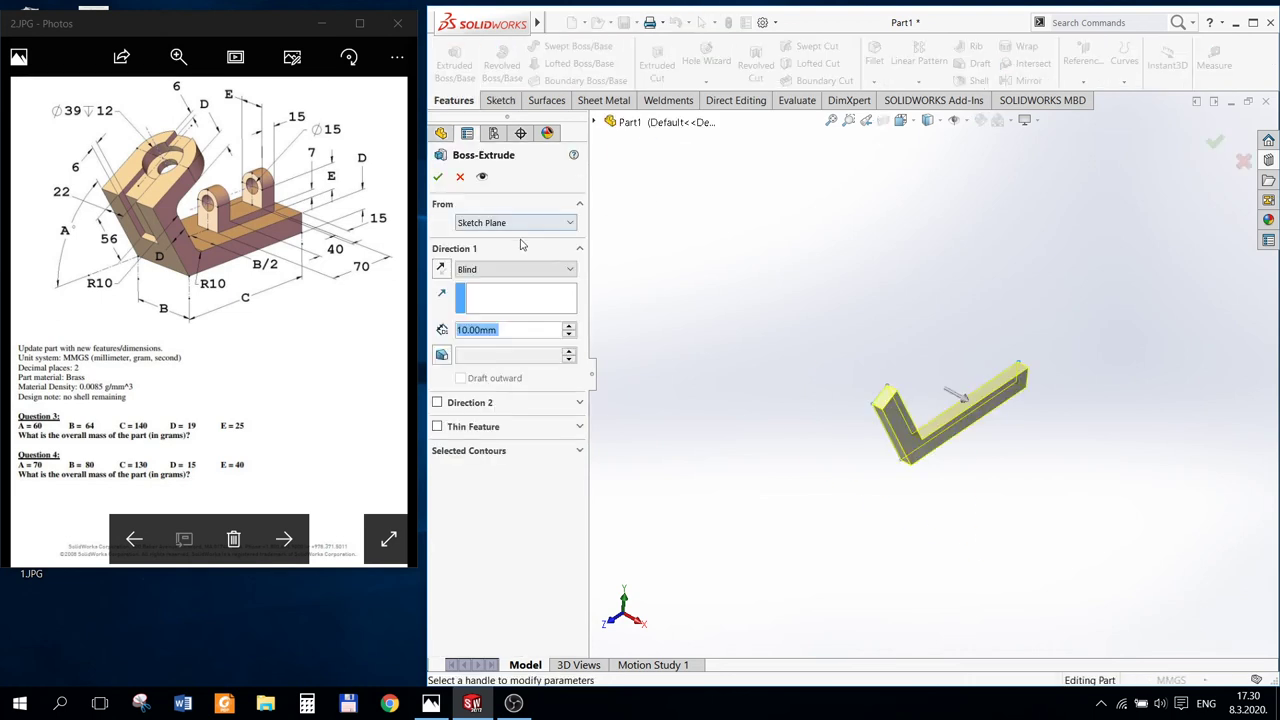
left_click(515, 269)
left_click(478, 340)
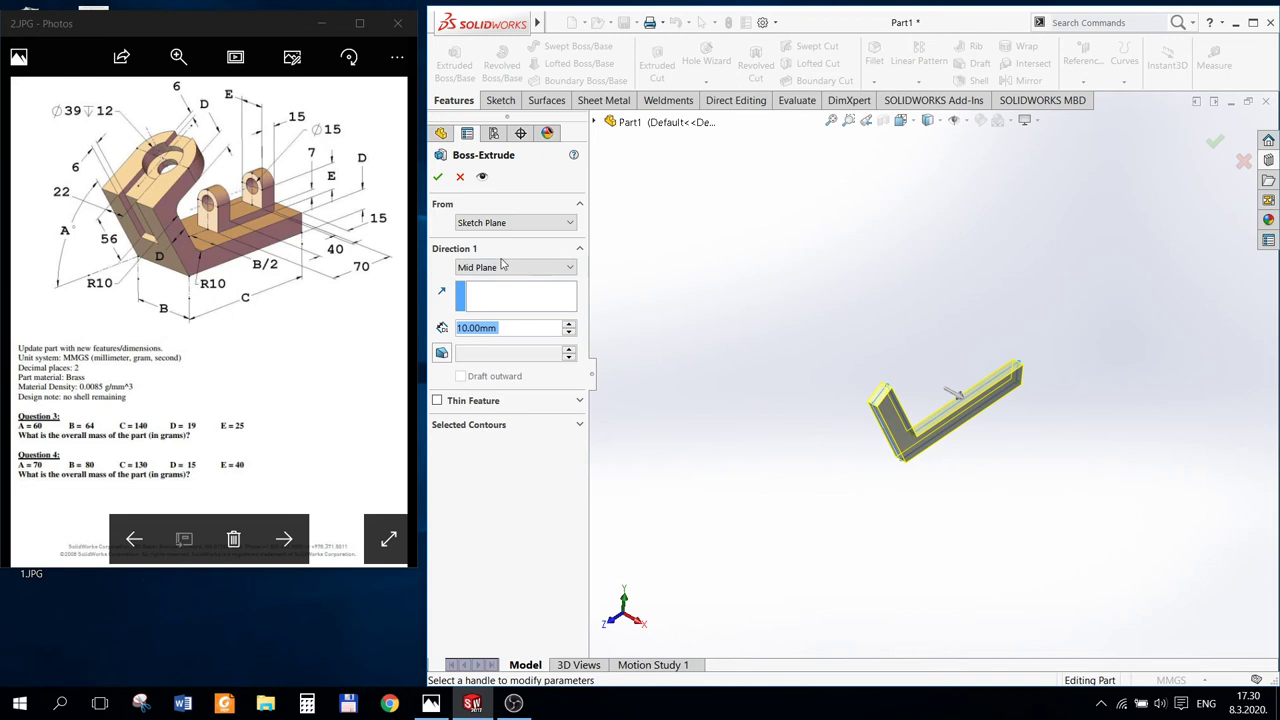
left_click(438, 177)
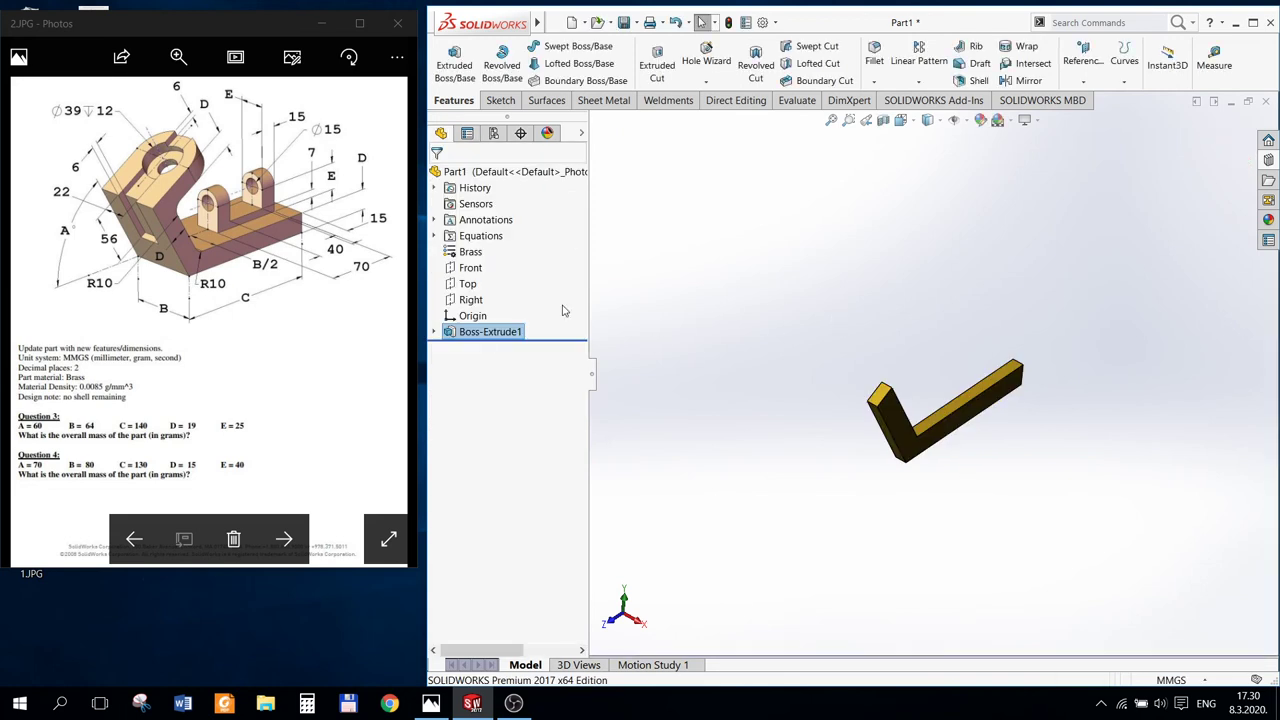
Step: In Equations, set D1@Boss-Extrude1 to ="B" so the extrusion depth becomes 64 mm
right_click(480, 236)
left_click(530, 243)
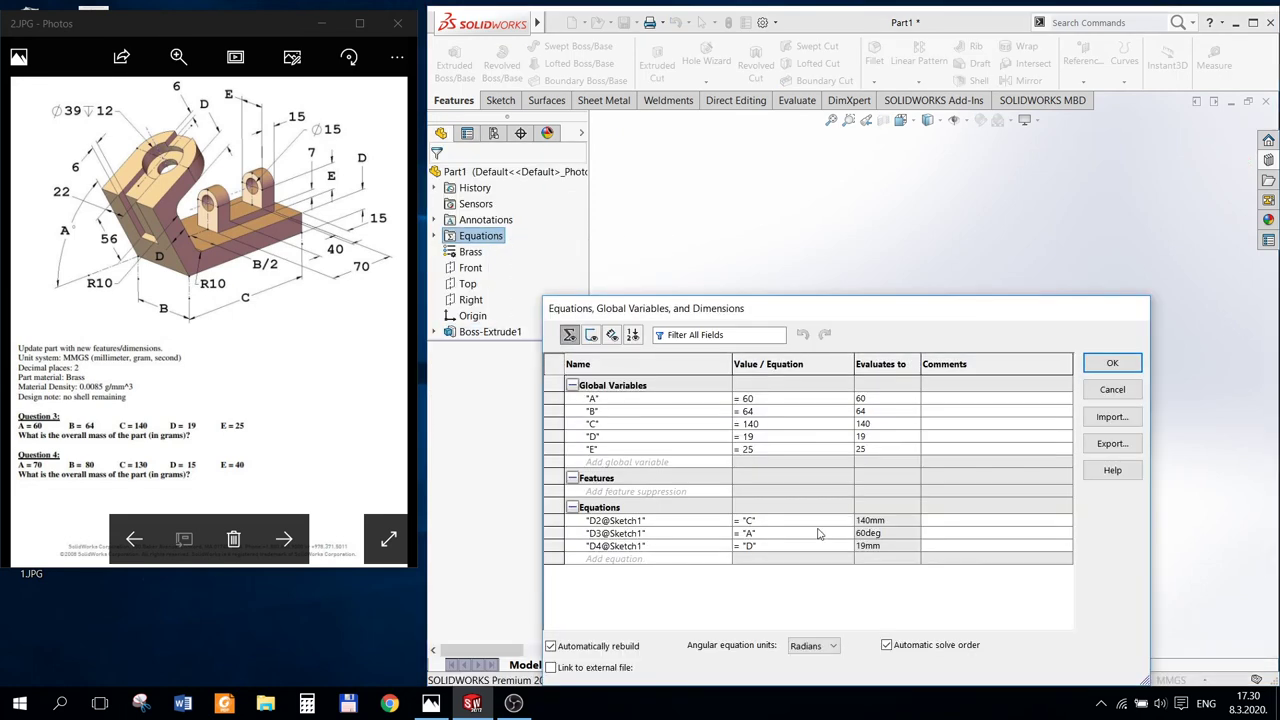
left_click(490, 332)
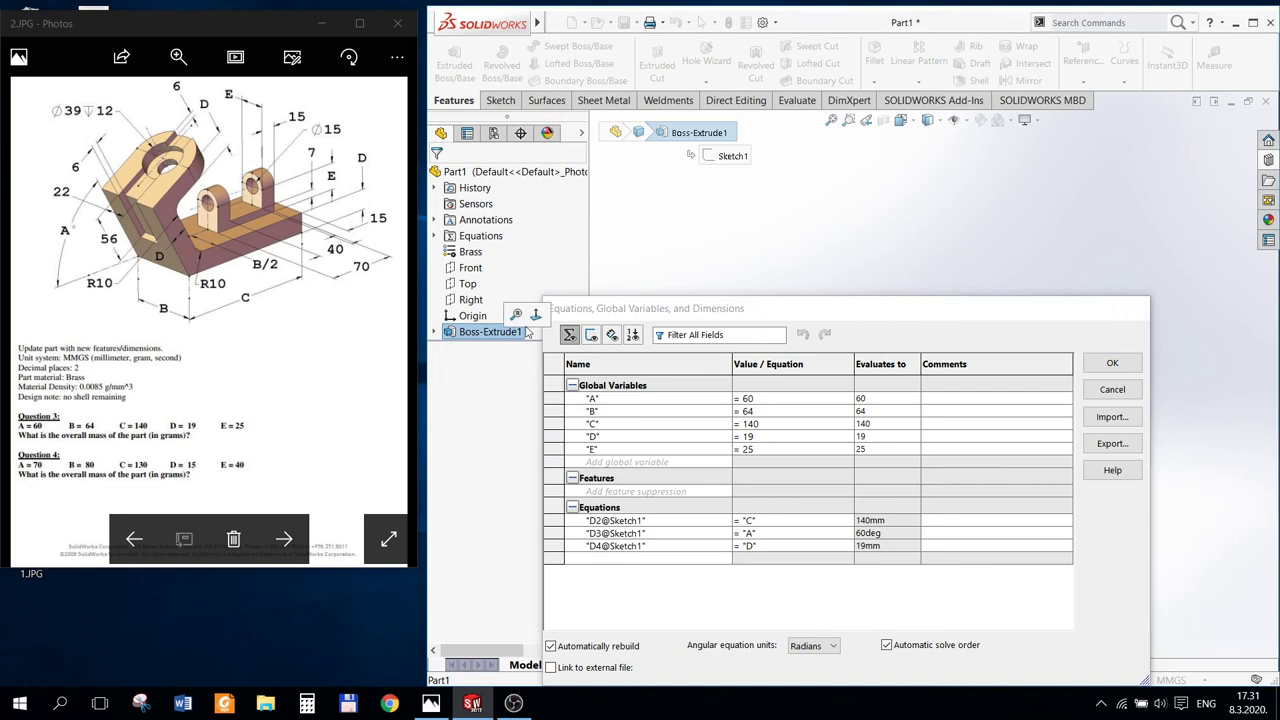
left_click_drag(859, 312, 832, 493)
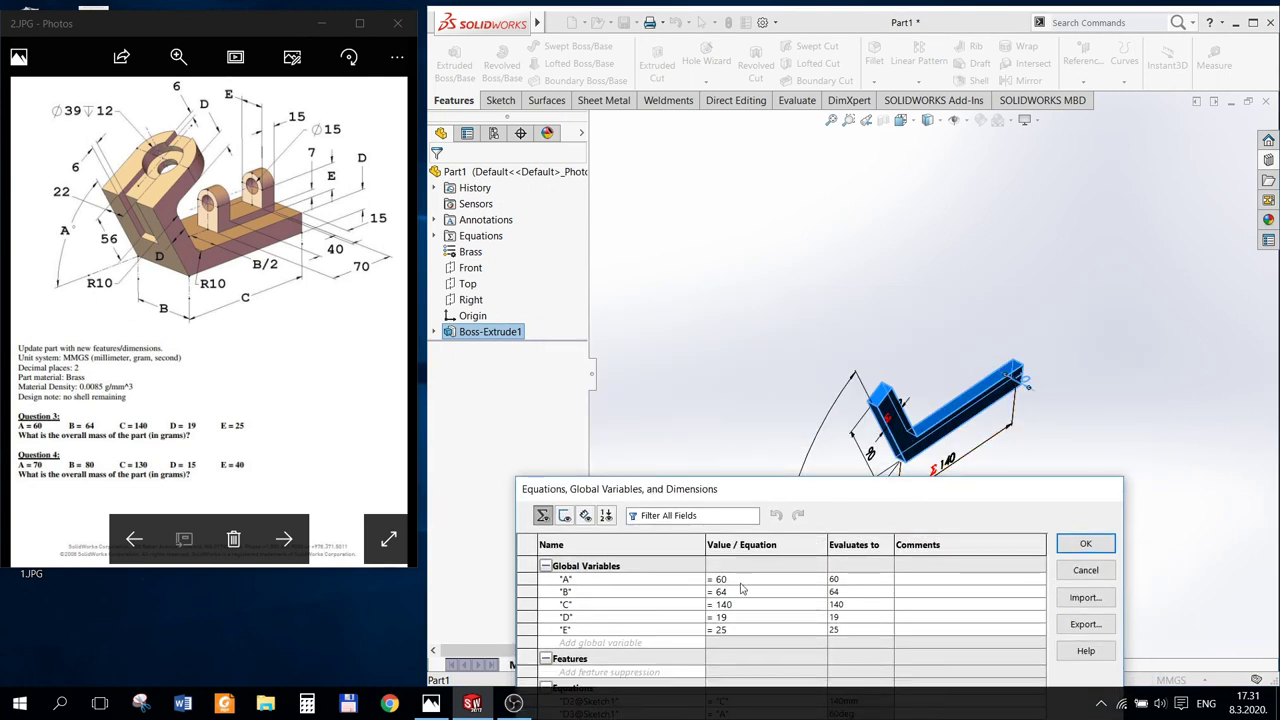
left_click_drag(809, 489, 806, 324)
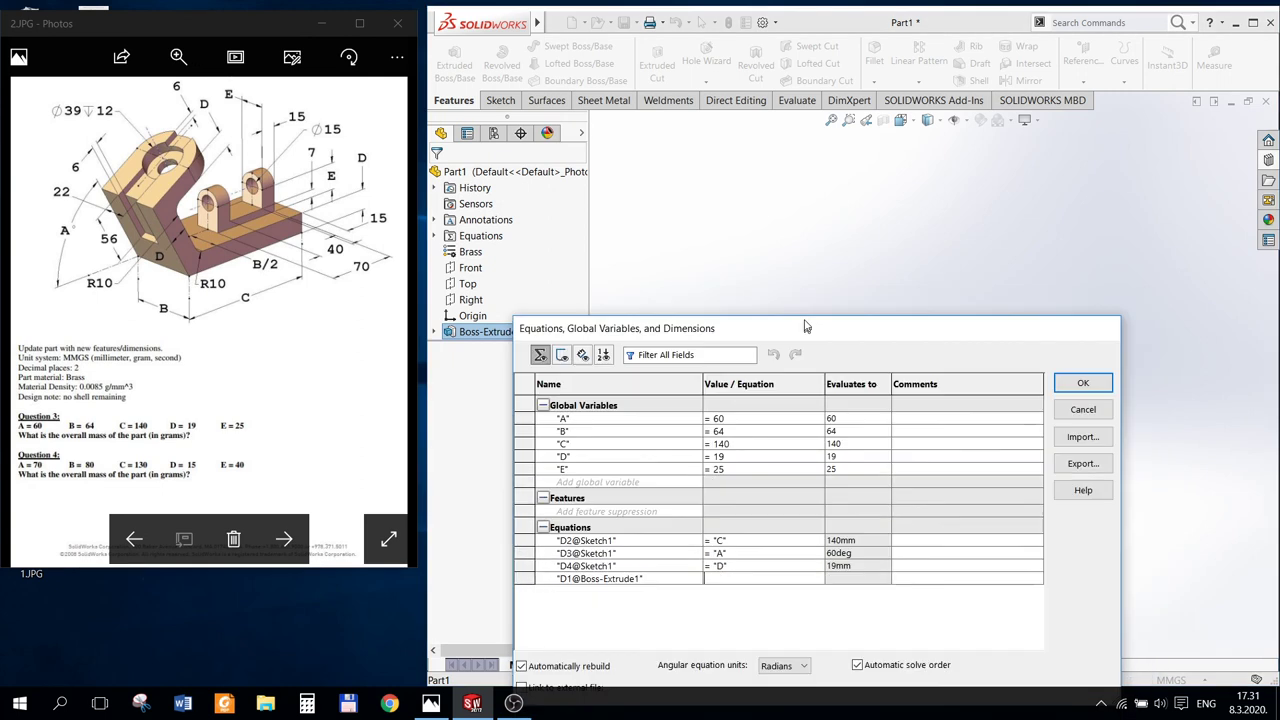
type("=")
mouse_move(745, 592)
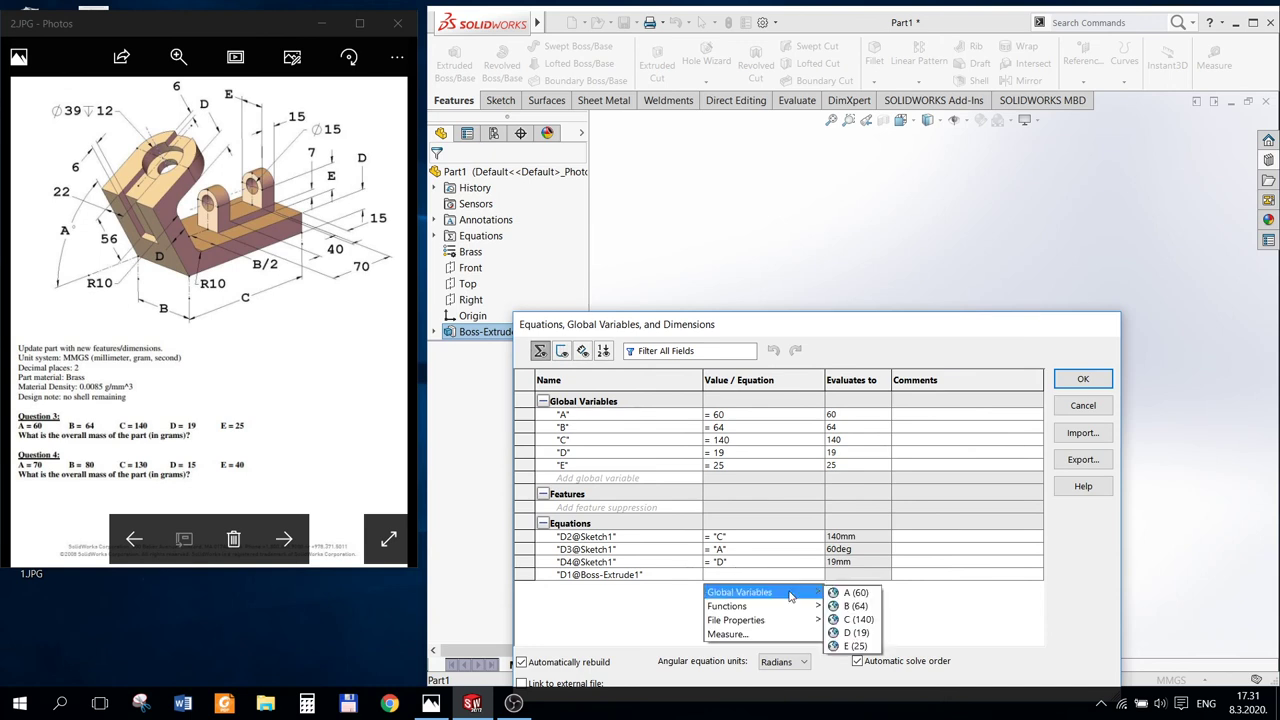
left_click(862, 603)
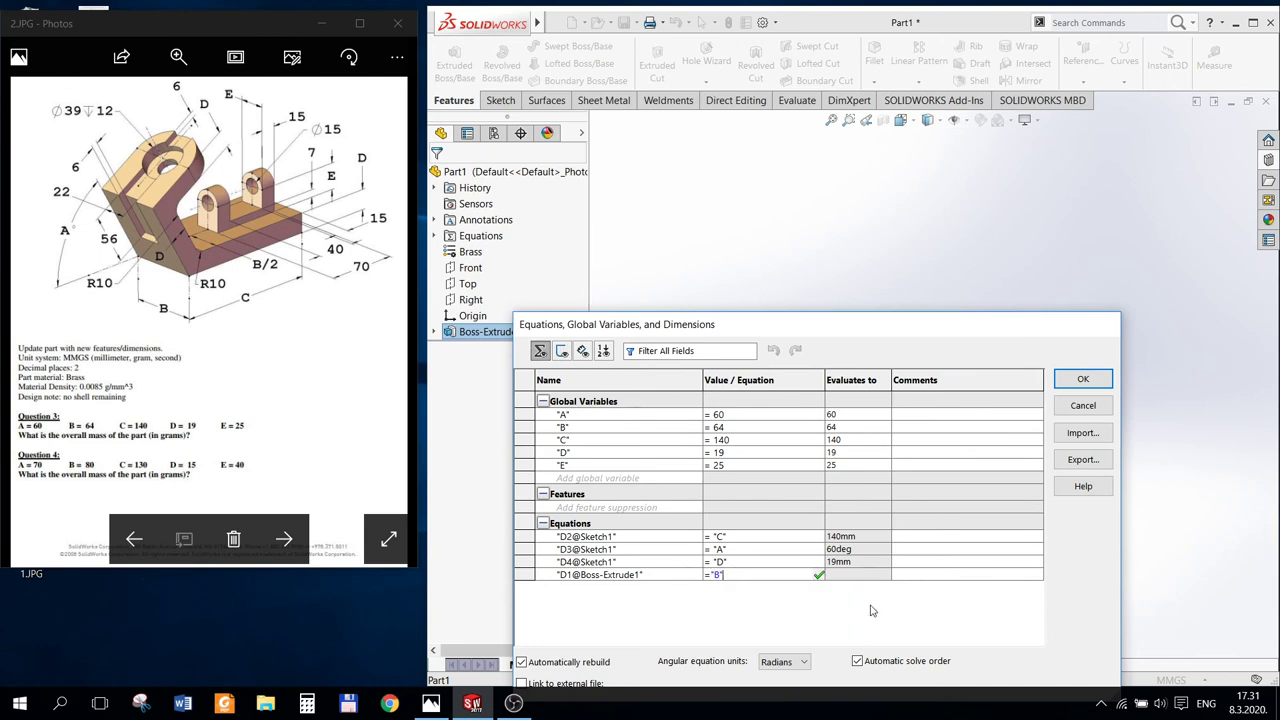
left_click(817, 575)
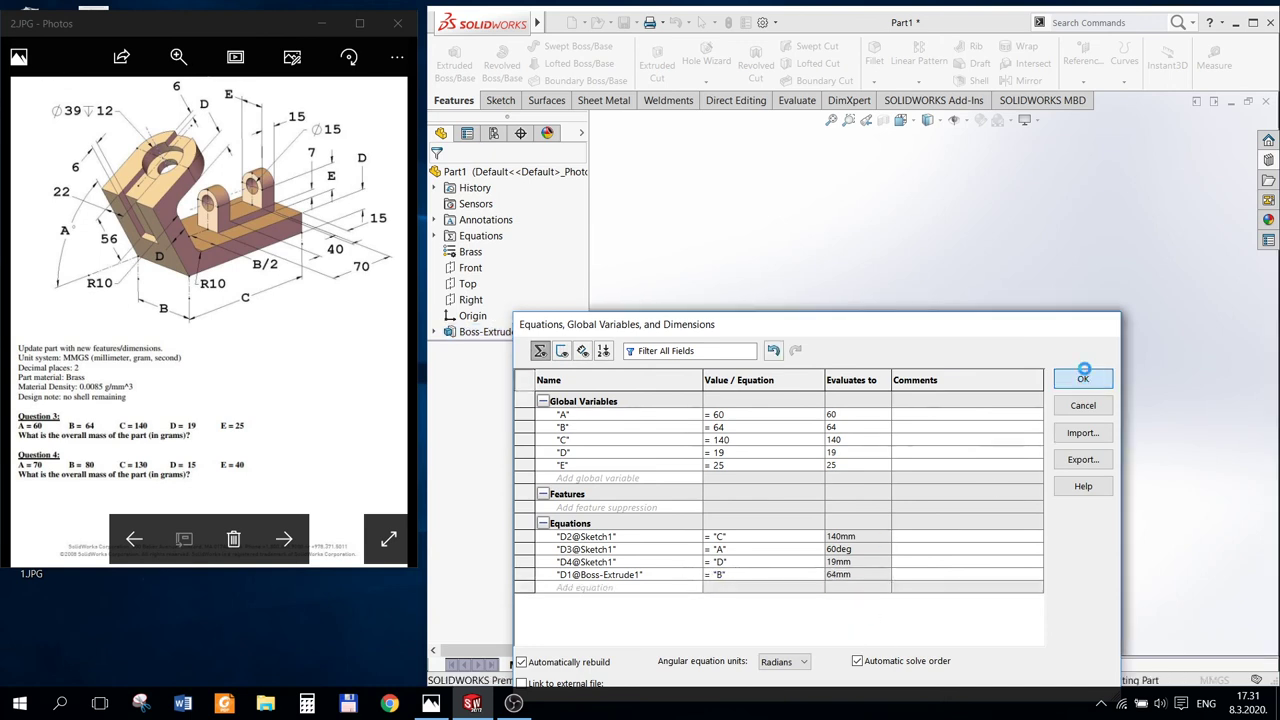
left_click(1083, 378)
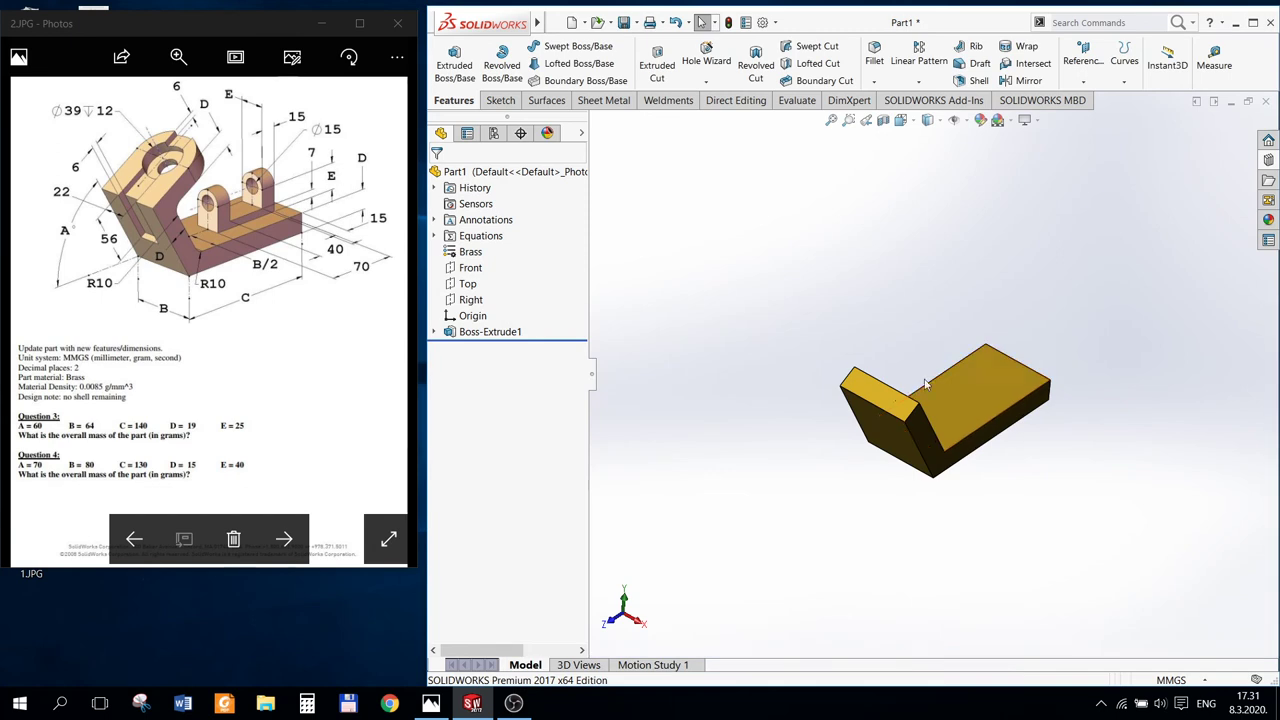
Step: Orbit the part and bring up the context menu on the angled arm's top face
mouse_move(925, 383)
middle_mouse_down()
mouse_move(814, 391)
mouse_move(771, 349)
mouse_move(763, 380)
mouse_move(789, 417)
mouse_move(750, 417)
middle_mouse_up()
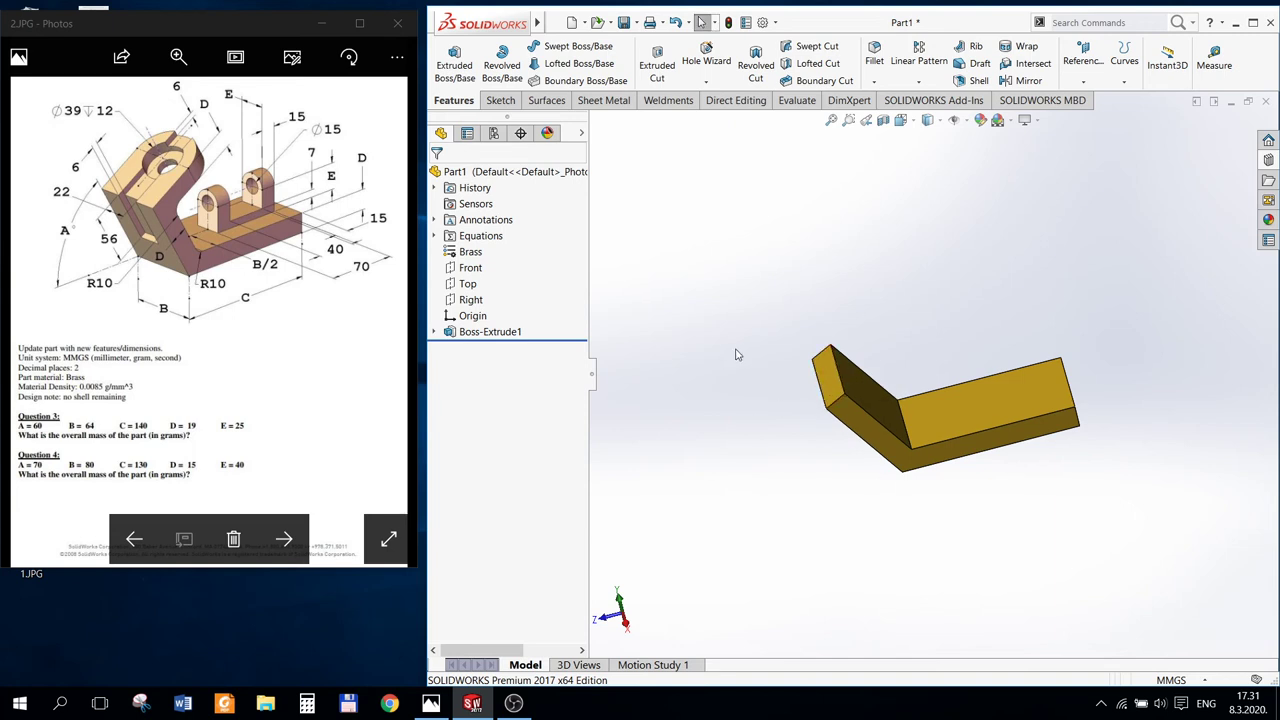
middle_click_drag(736, 354, 843, 317)
right_click(908, 383)
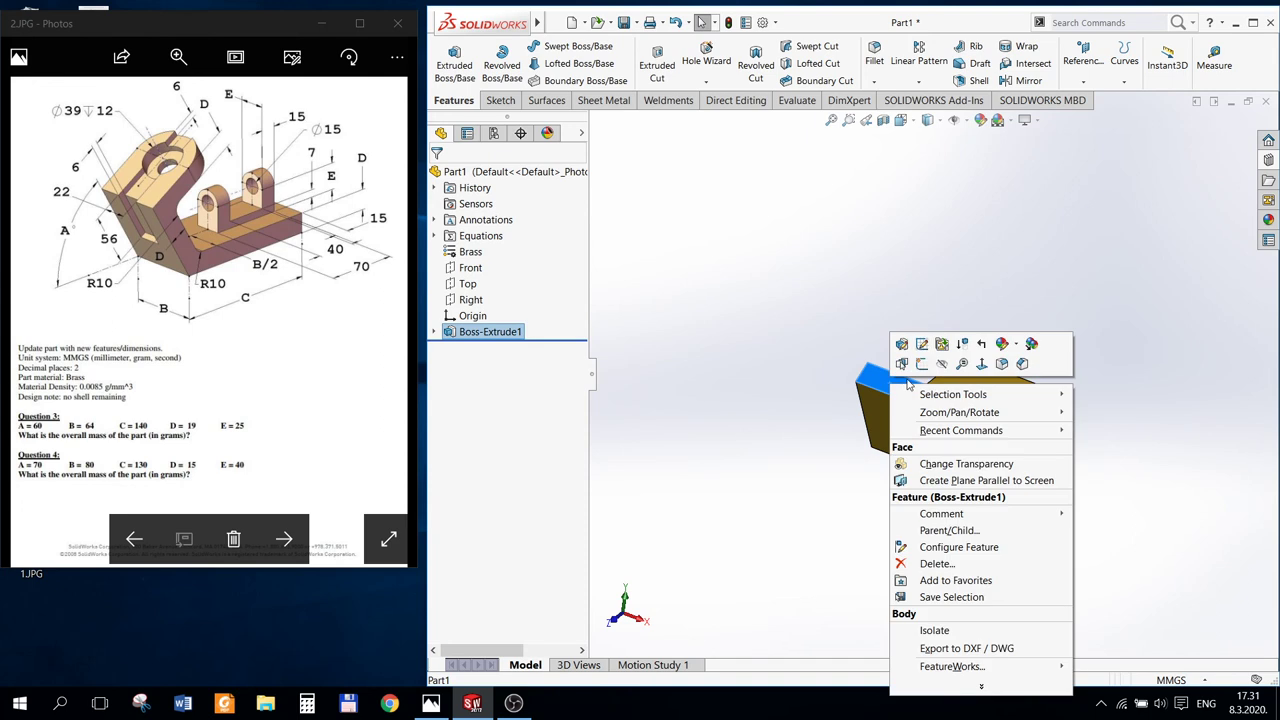
Step: Start a sketch on the angled arm's face, view it normal, and draw a circle near the top
left_click(922, 363)
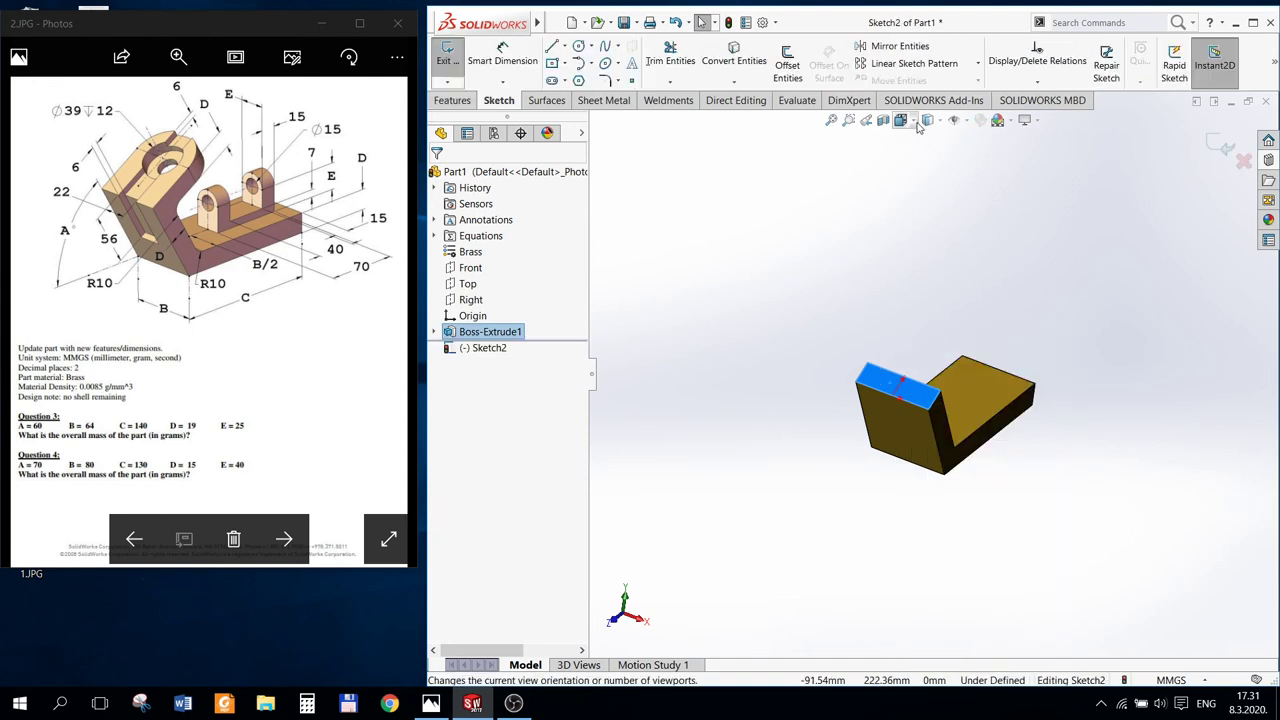
left_click(916, 122)
left_click(979, 198)
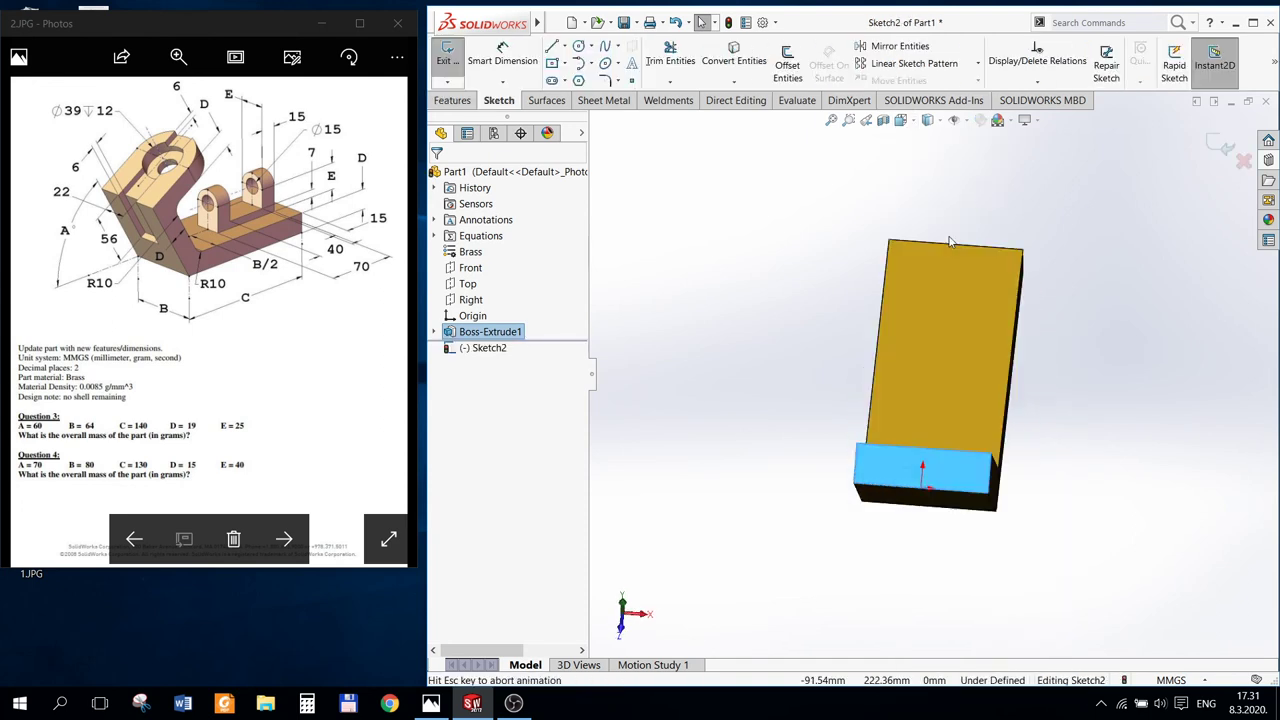
left_click(578, 46)
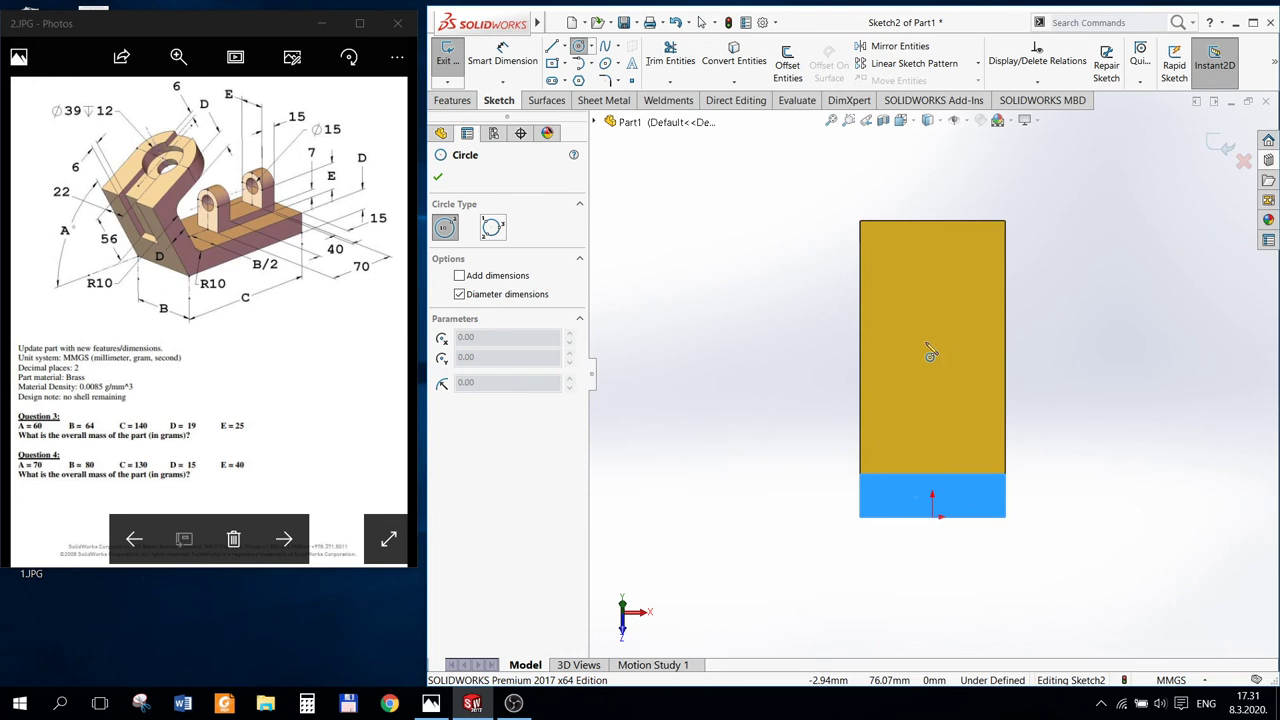
left_click_drag(910, 315, 938, 343)
key("Escape")
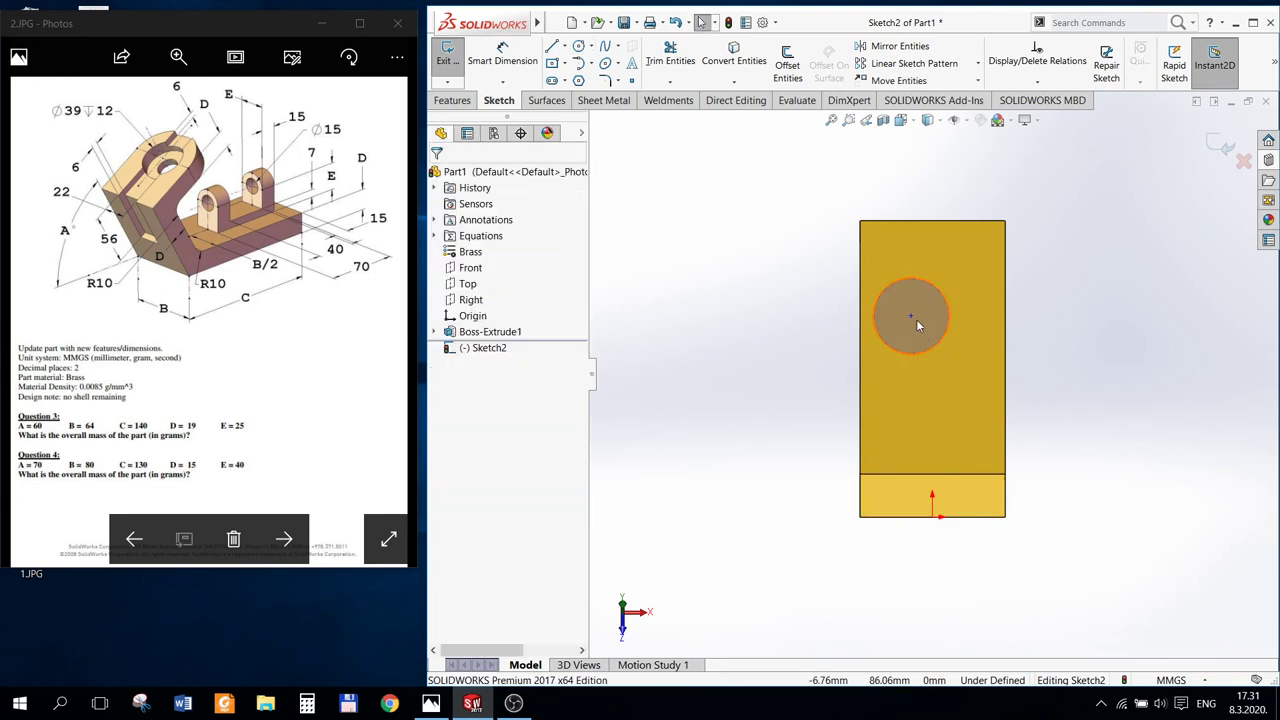
Step: Align the circle's centre vertically with the origin
left_click(911, 316)
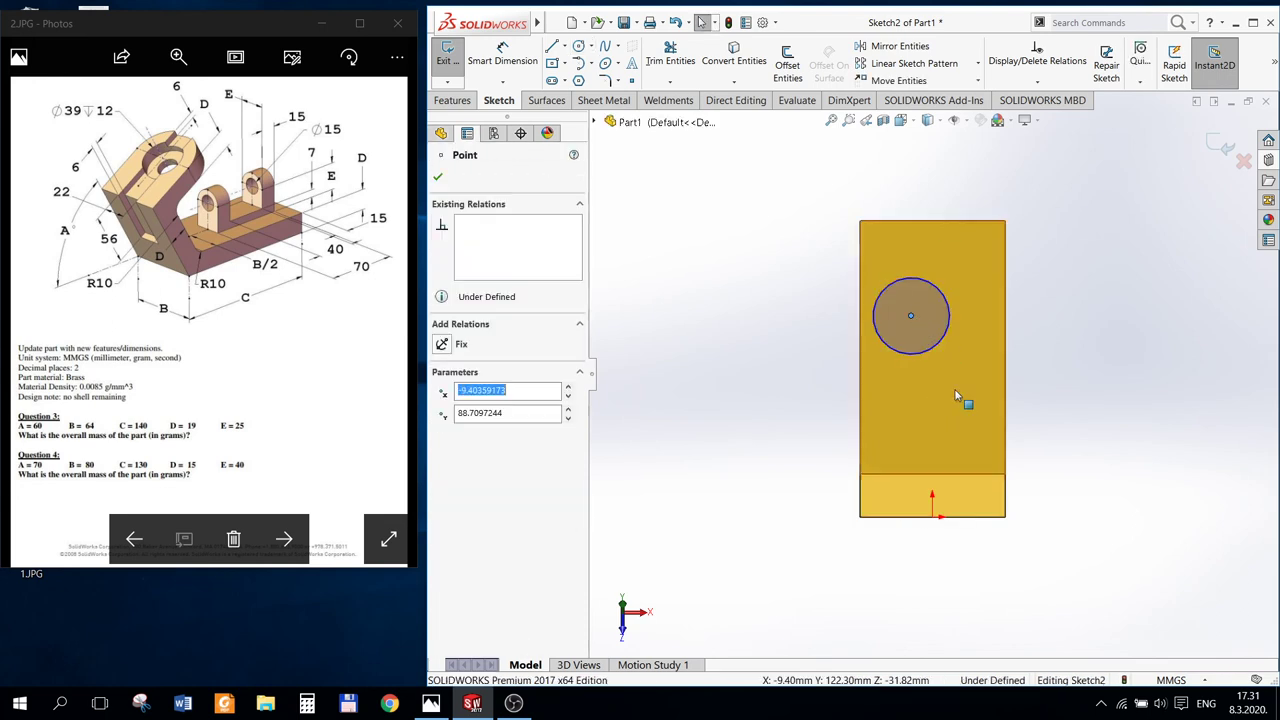
left_click(932, 516, "ctrl")
left_click(444, 437)
key("Escape")
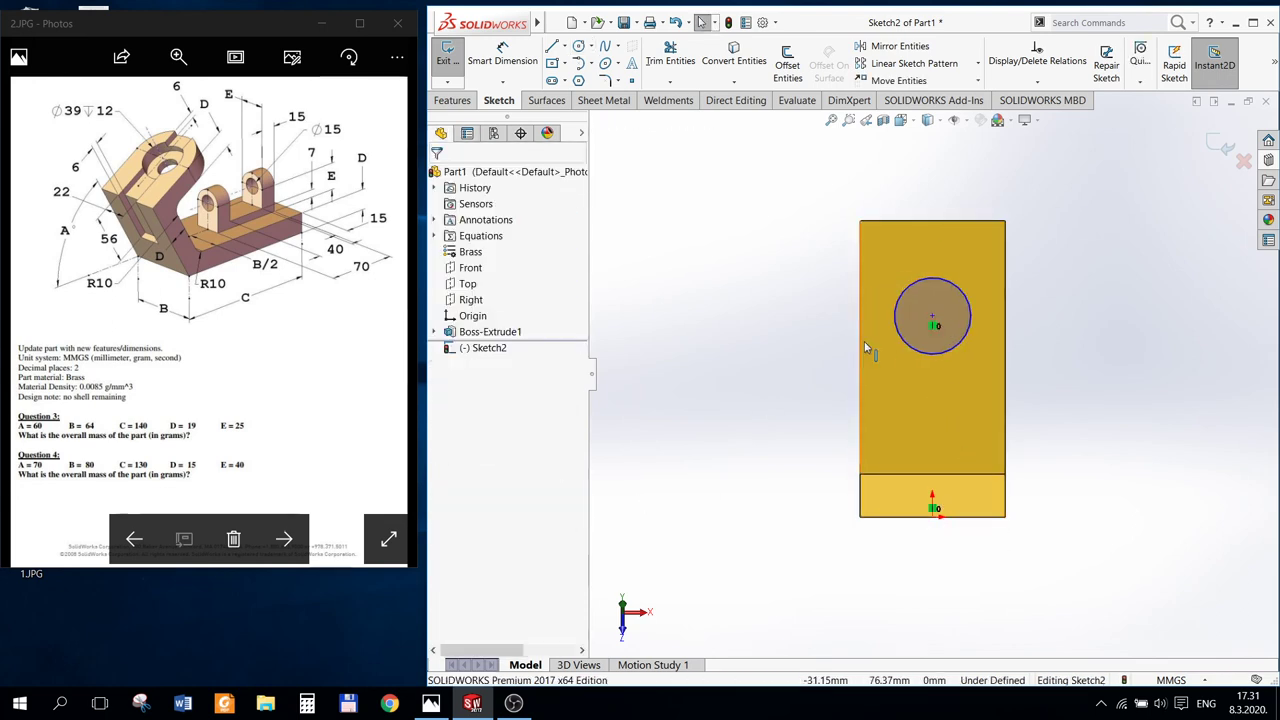
Step: Make the circle tangent to the plate's left edge and convert that edge into the sketch
left_click(894, 320)
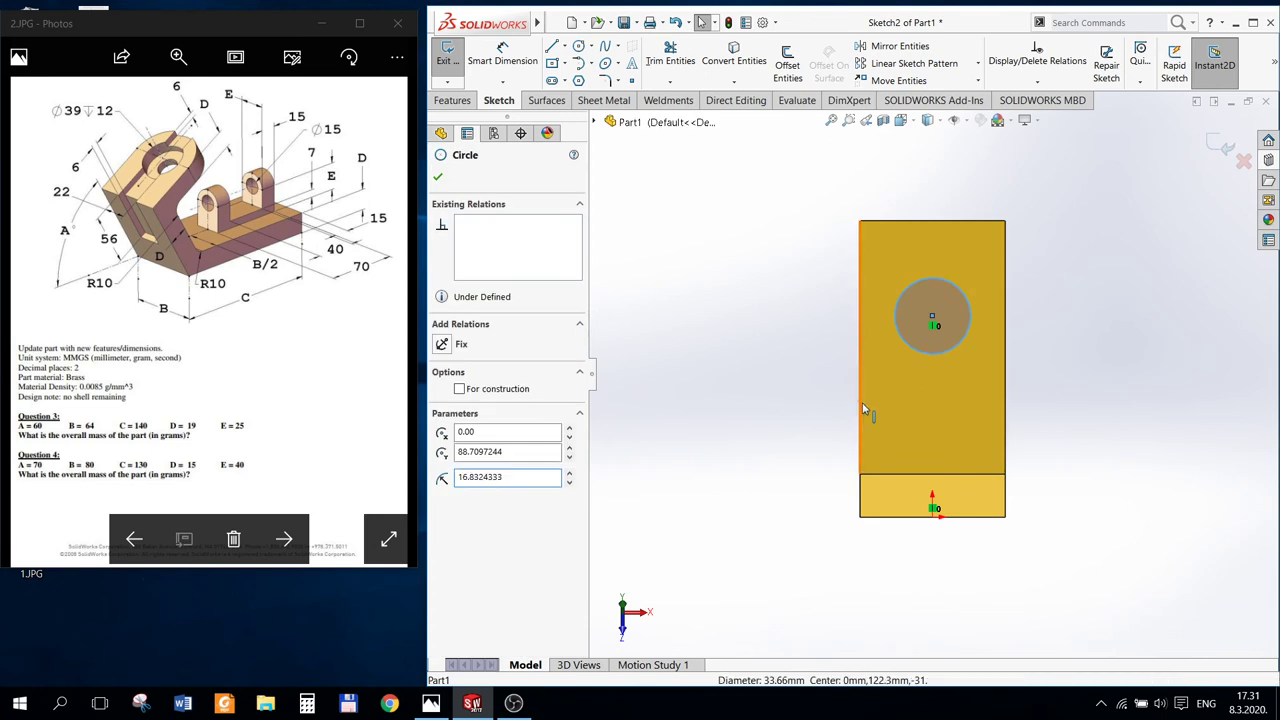
left_click(859, 407, "ctrl")
left_click(470, 412)
key("Escape")
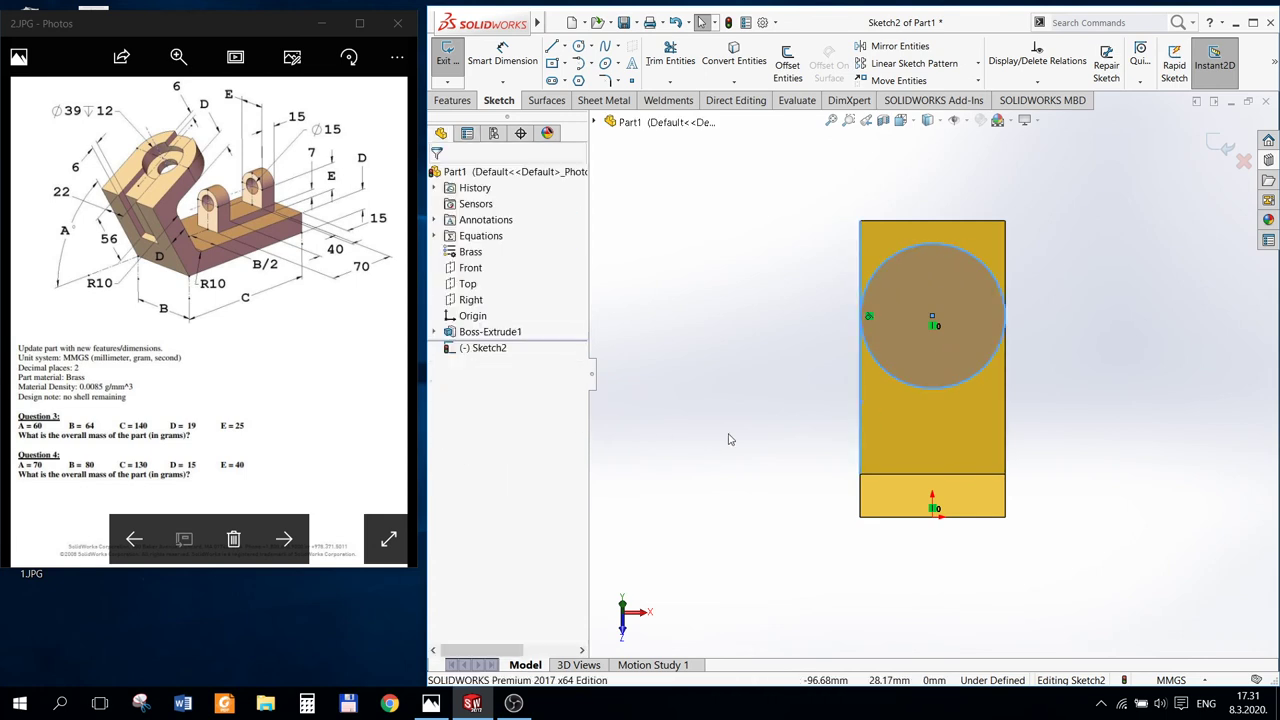
left_click(860, 420)
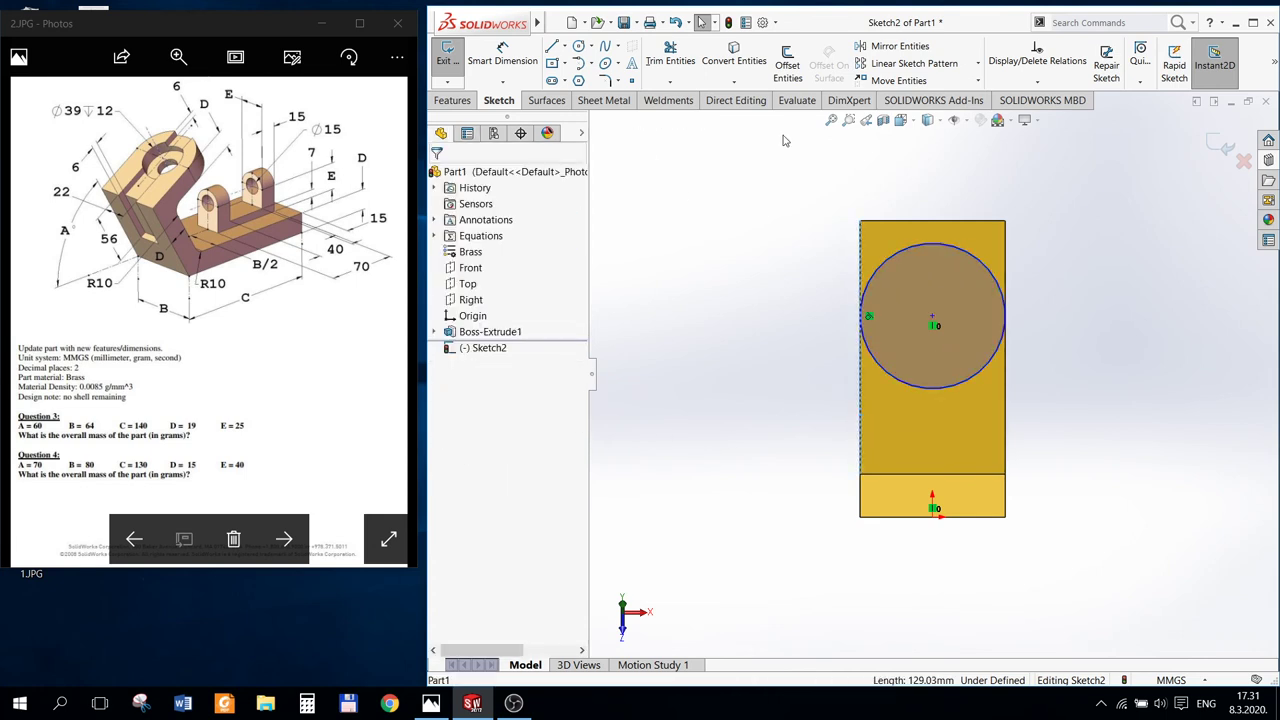
left_click(767, 79)
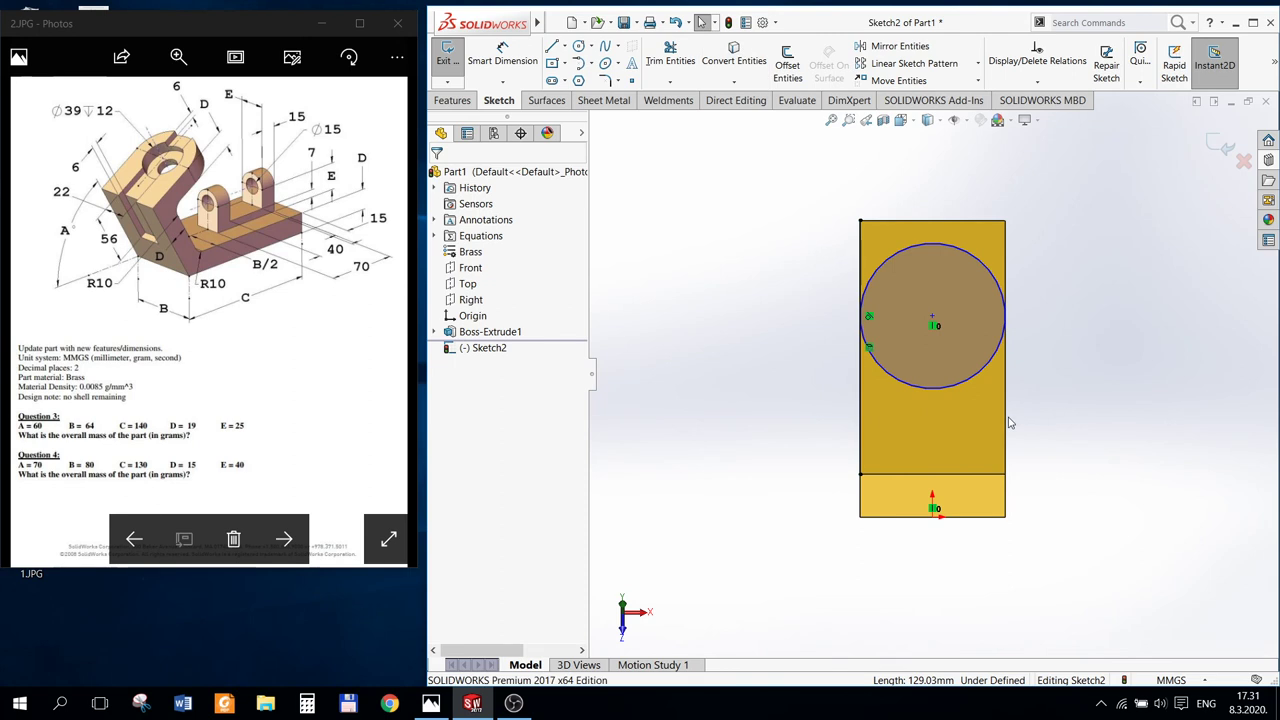
left_click(1006, 423)
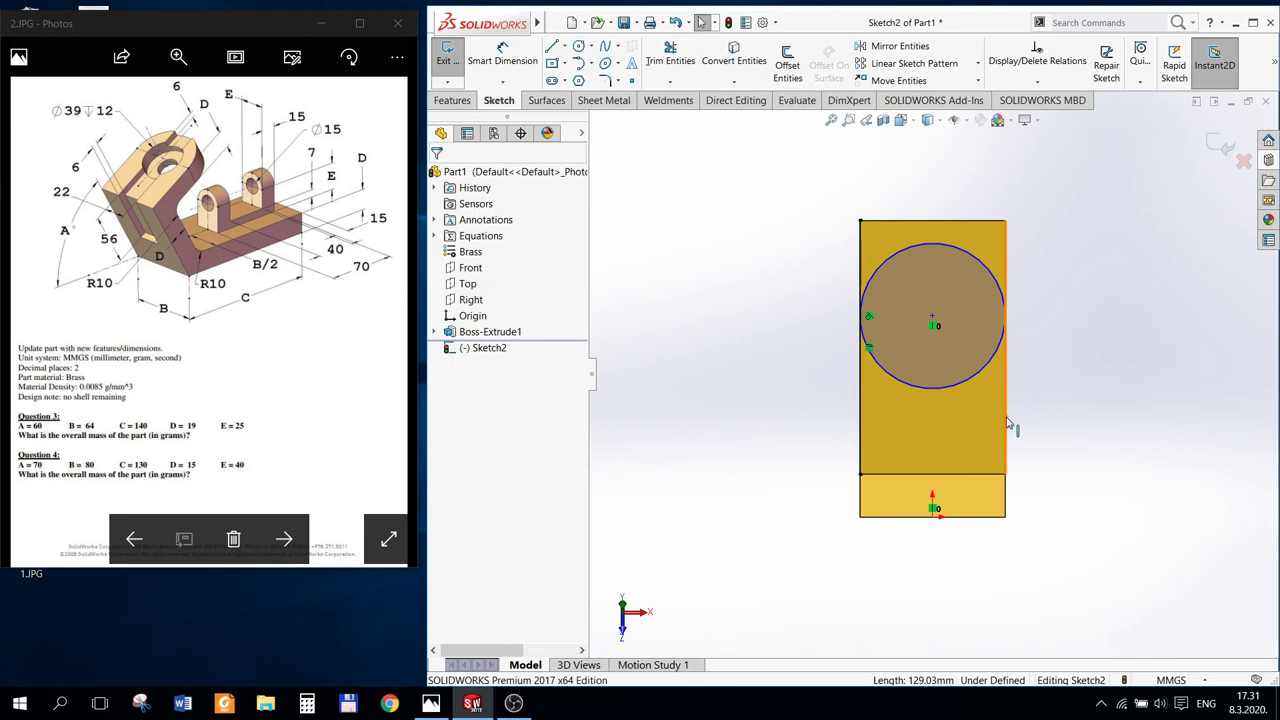
Step: Convert the face's right and bottom edges into sketch lines
left_click(753, 57)
left_click(967, 519)
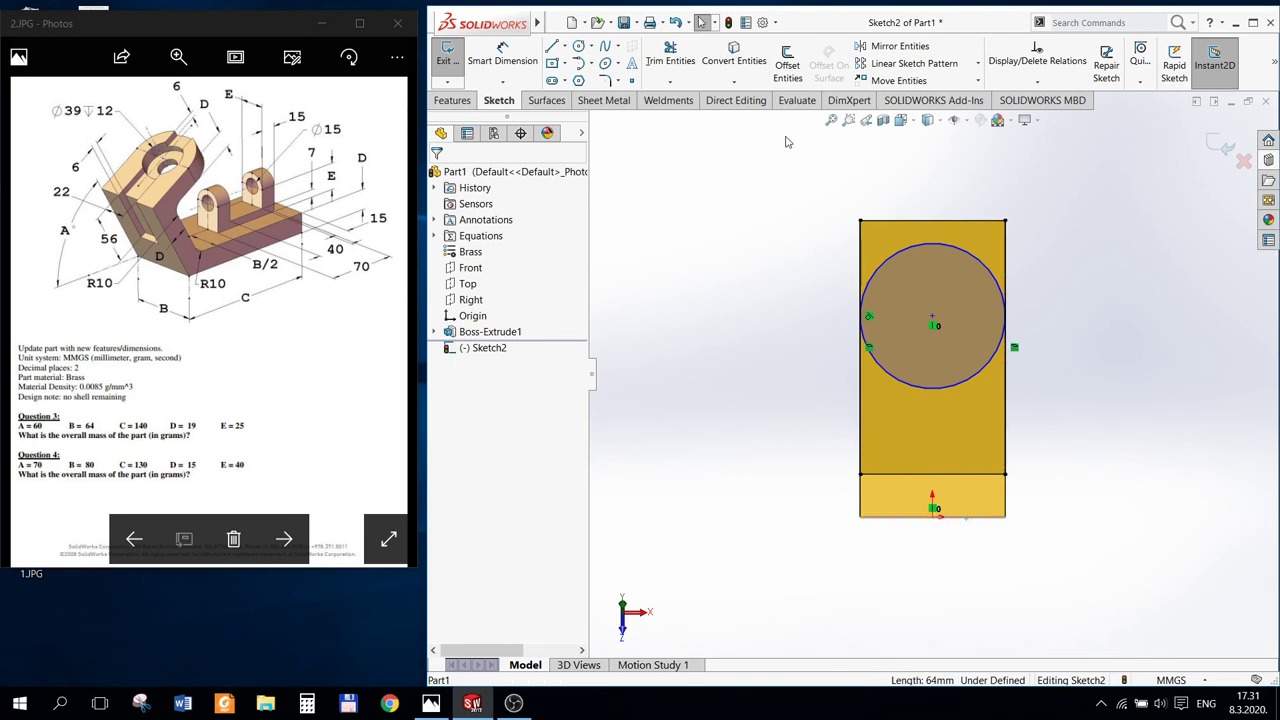
left_click(733, 57)
left_click(860, 474)
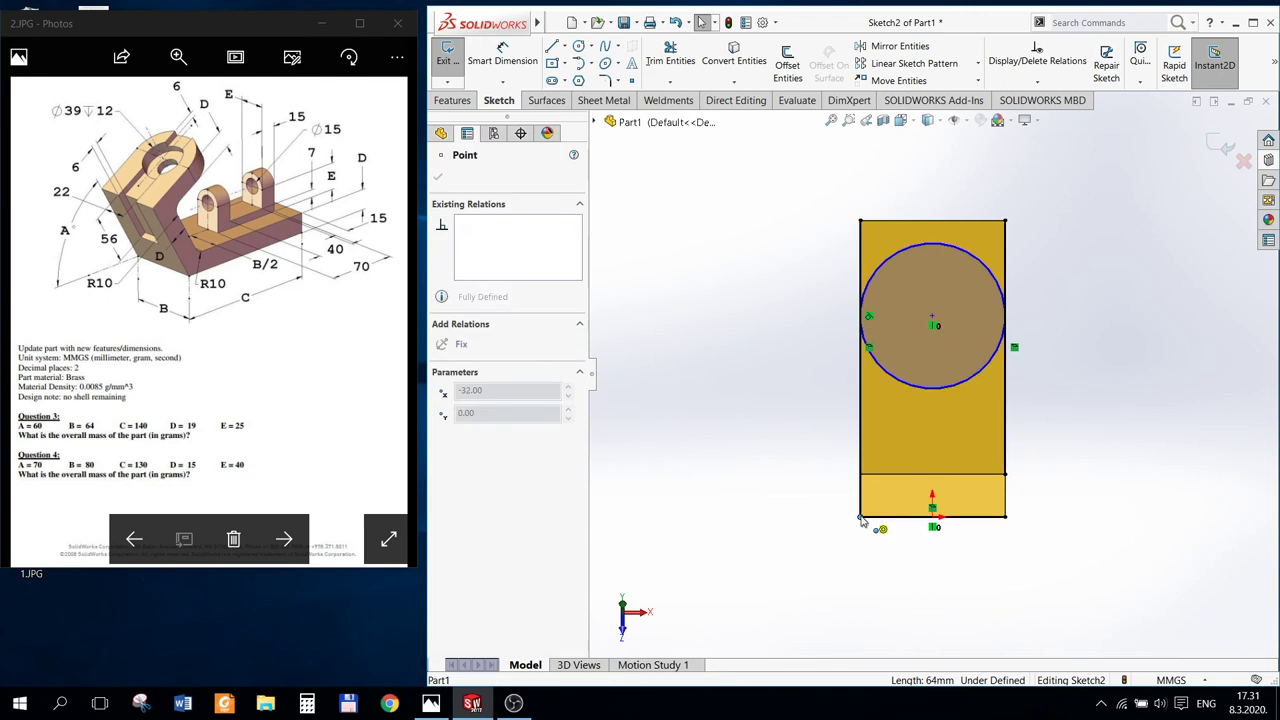
key("Escape")
left_click(1005, 517)
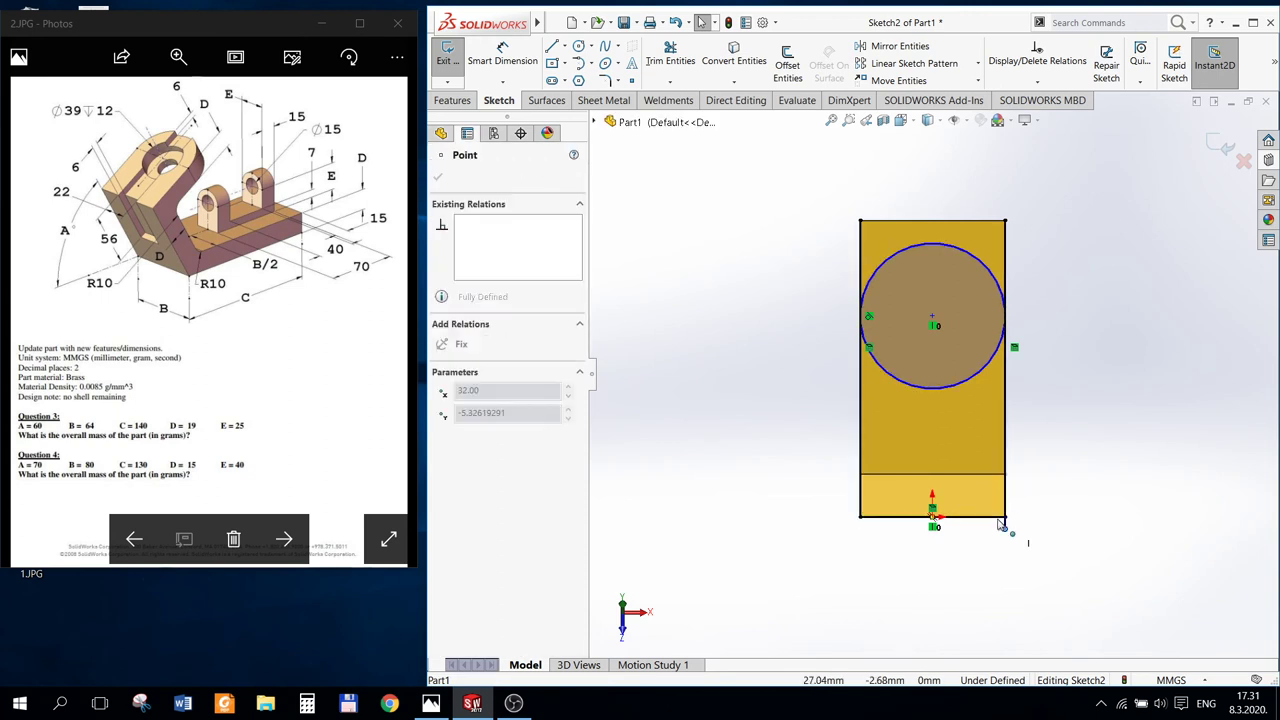
left_click(845, 187)
Step: Trim the side lines above the circle and the circle's lower half
left_click(670, 55)
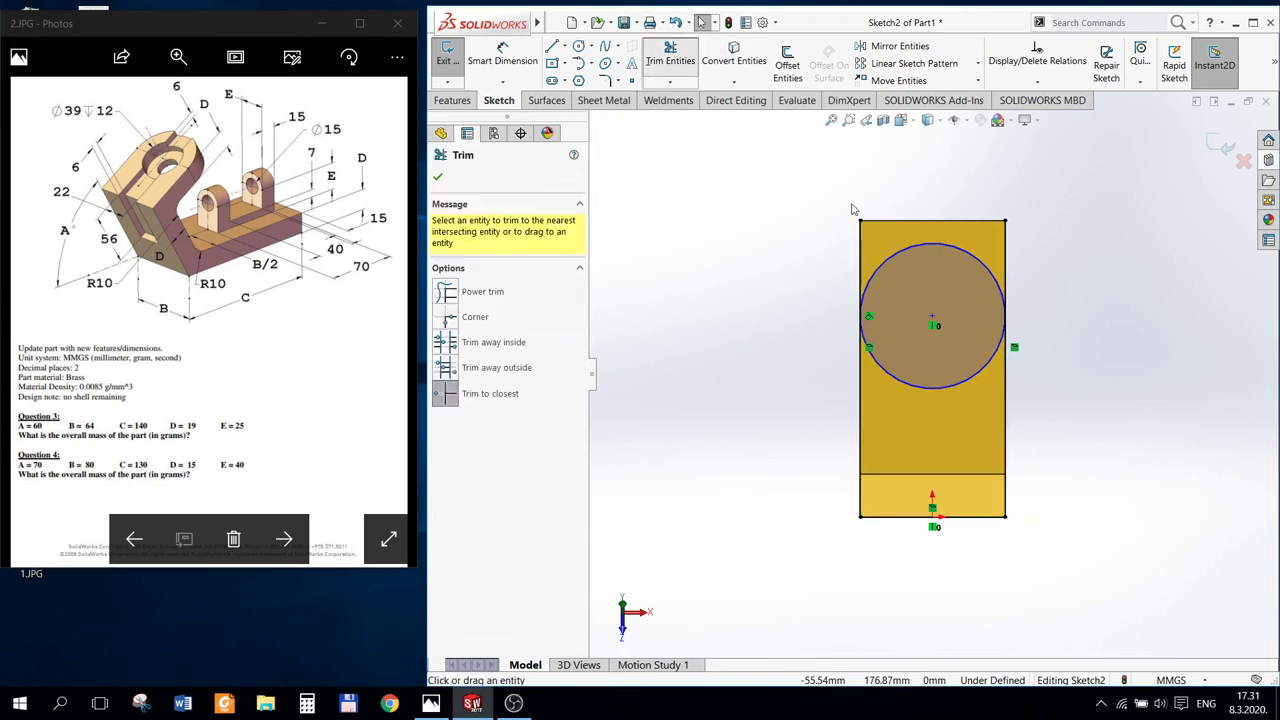
left_click(861, 263)
left_click(1005, 268)
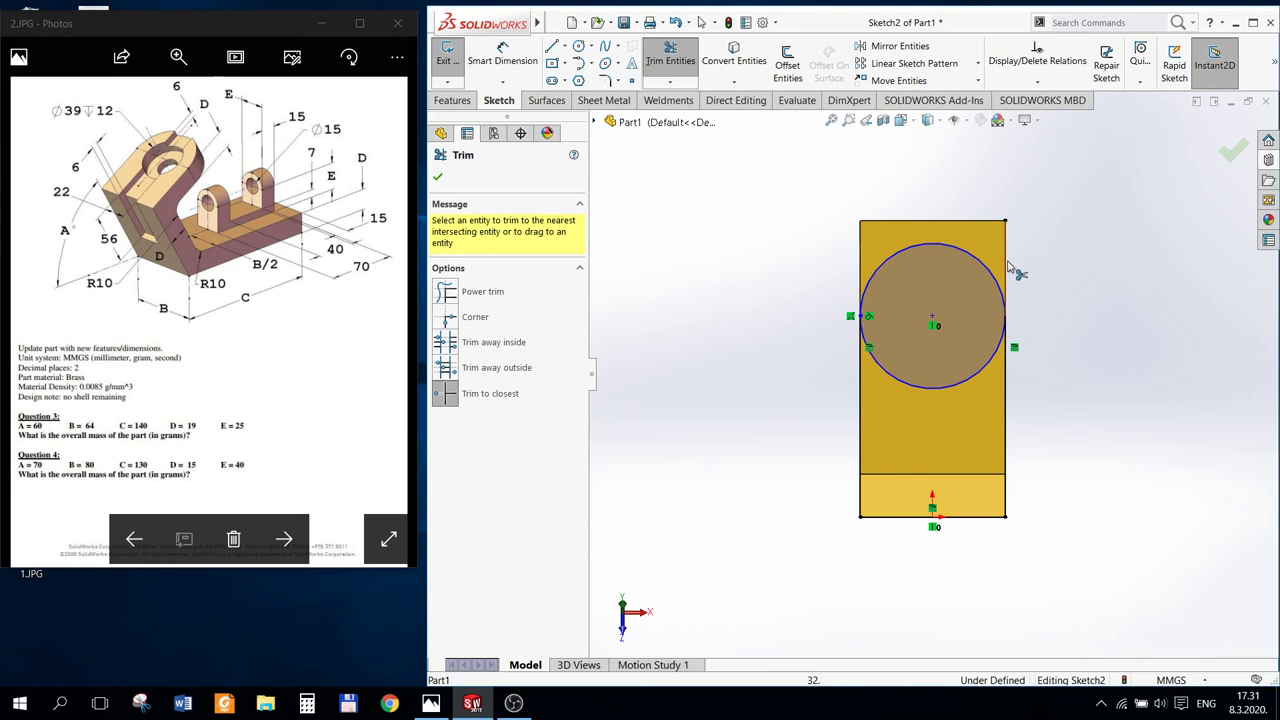
left_click(971, 378)
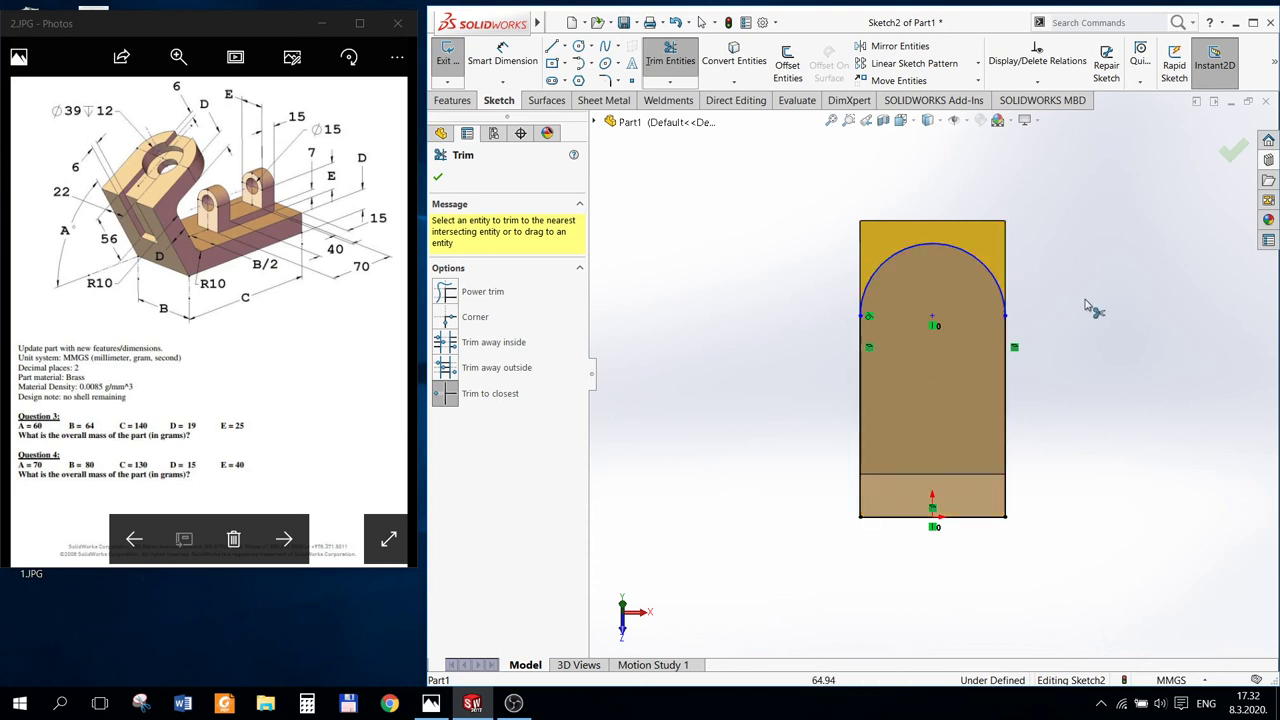
key("d")
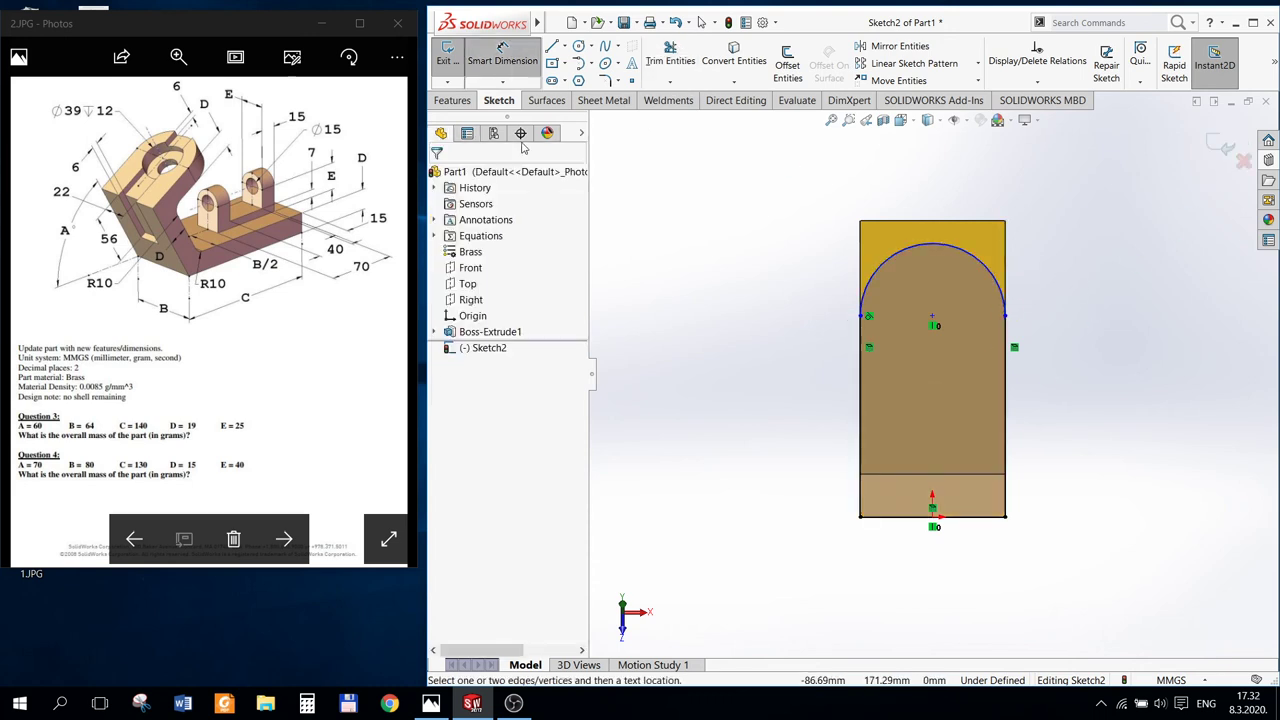
Step: Dimension the arc centre 51 mm above the bottom line and exit the sketch
left_click(118, 543)
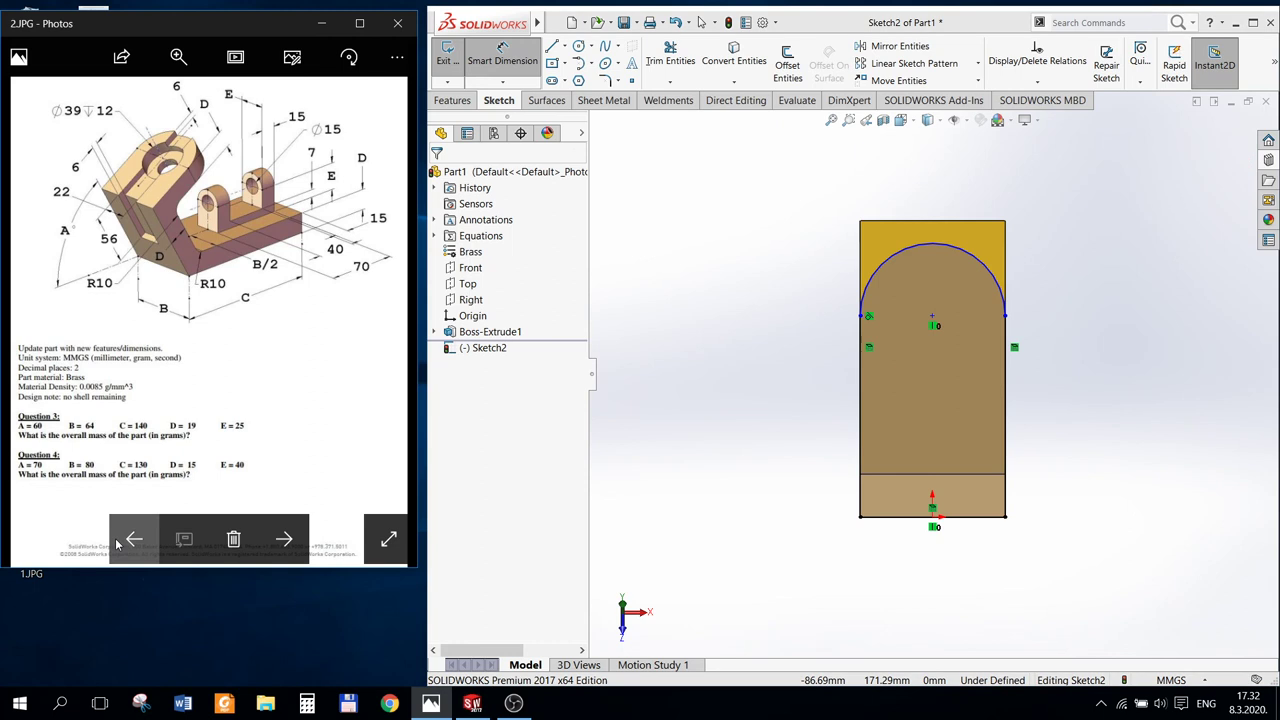
left_click(284, 541)
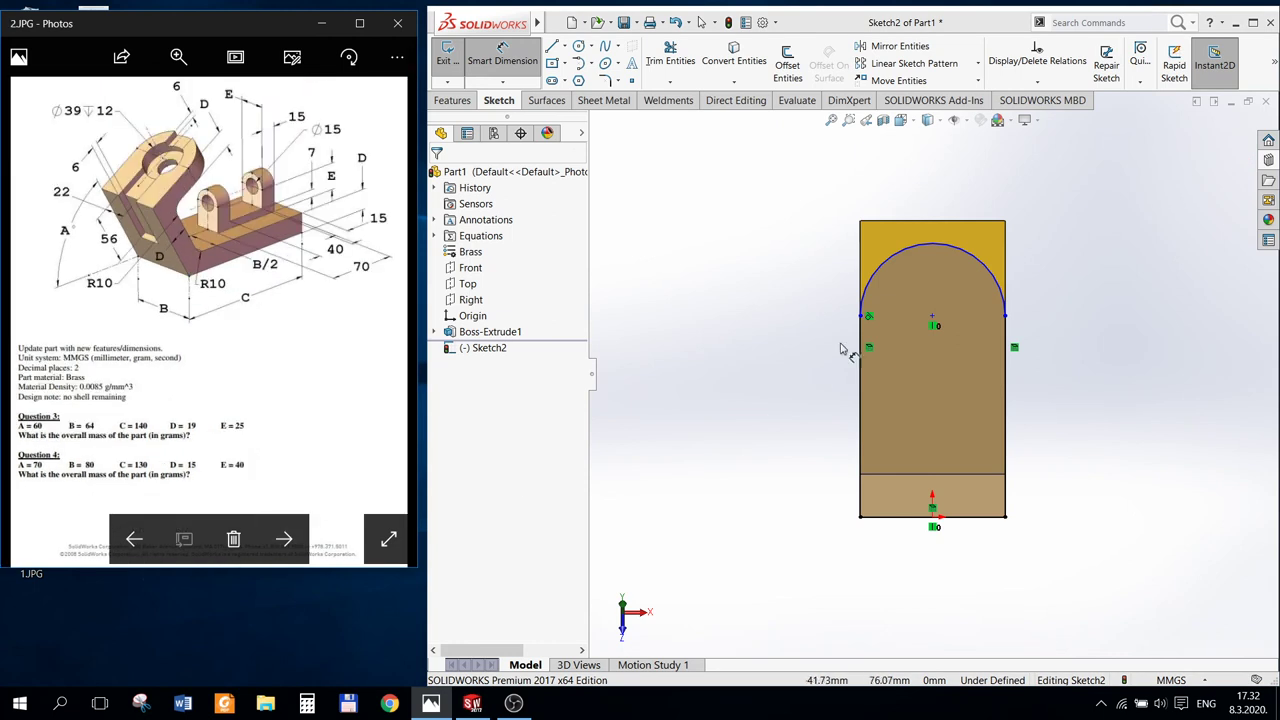
left_click(882, 268)
left_click(885, 516)
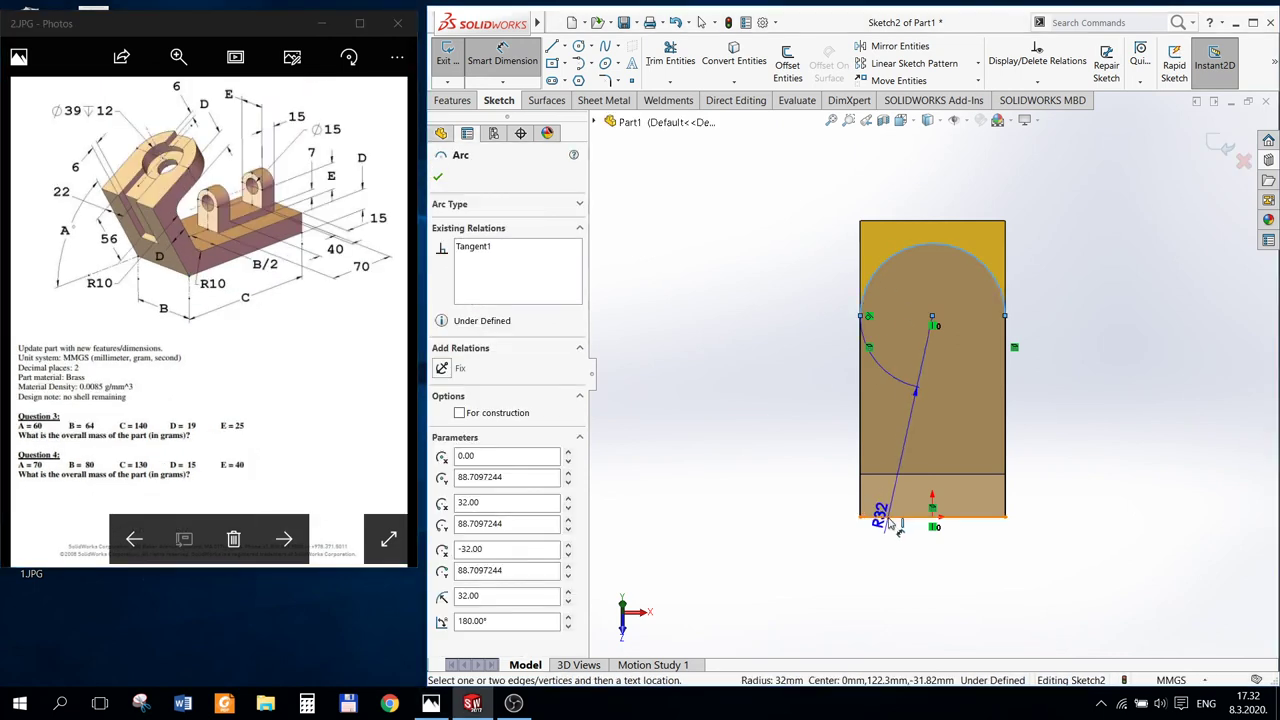
left_click(820, 452)
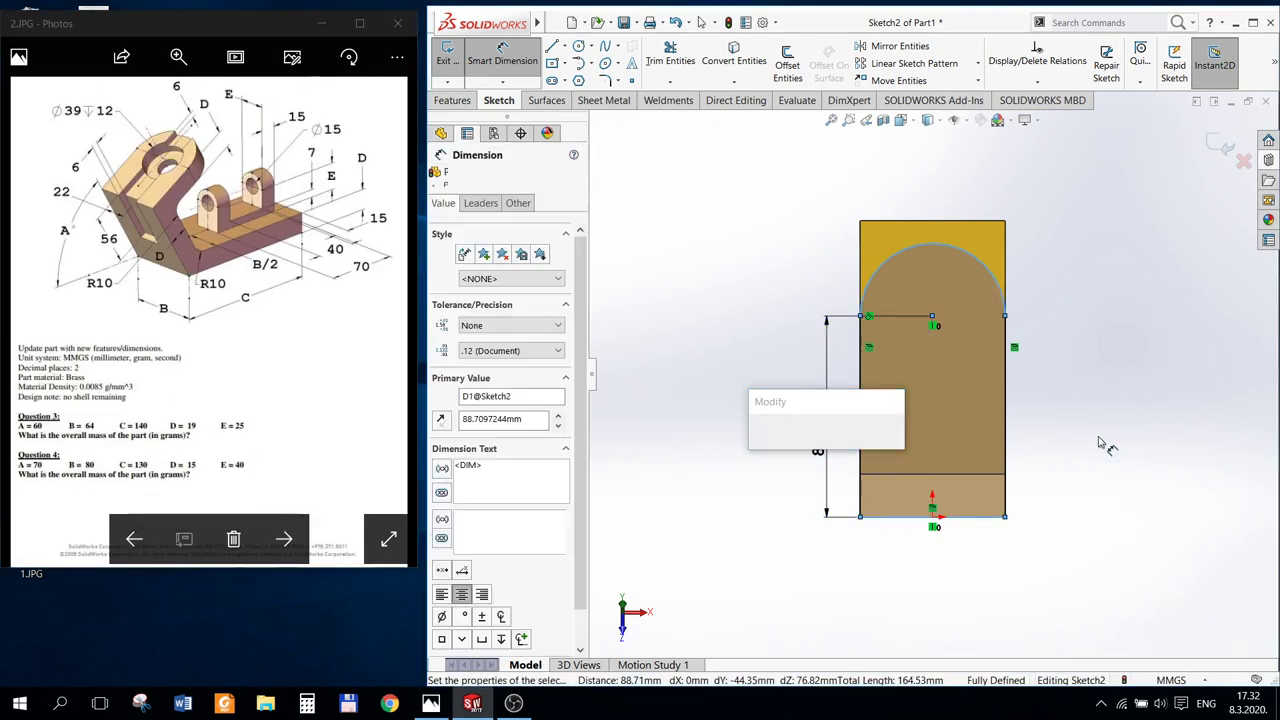
type("61")
key("Return")
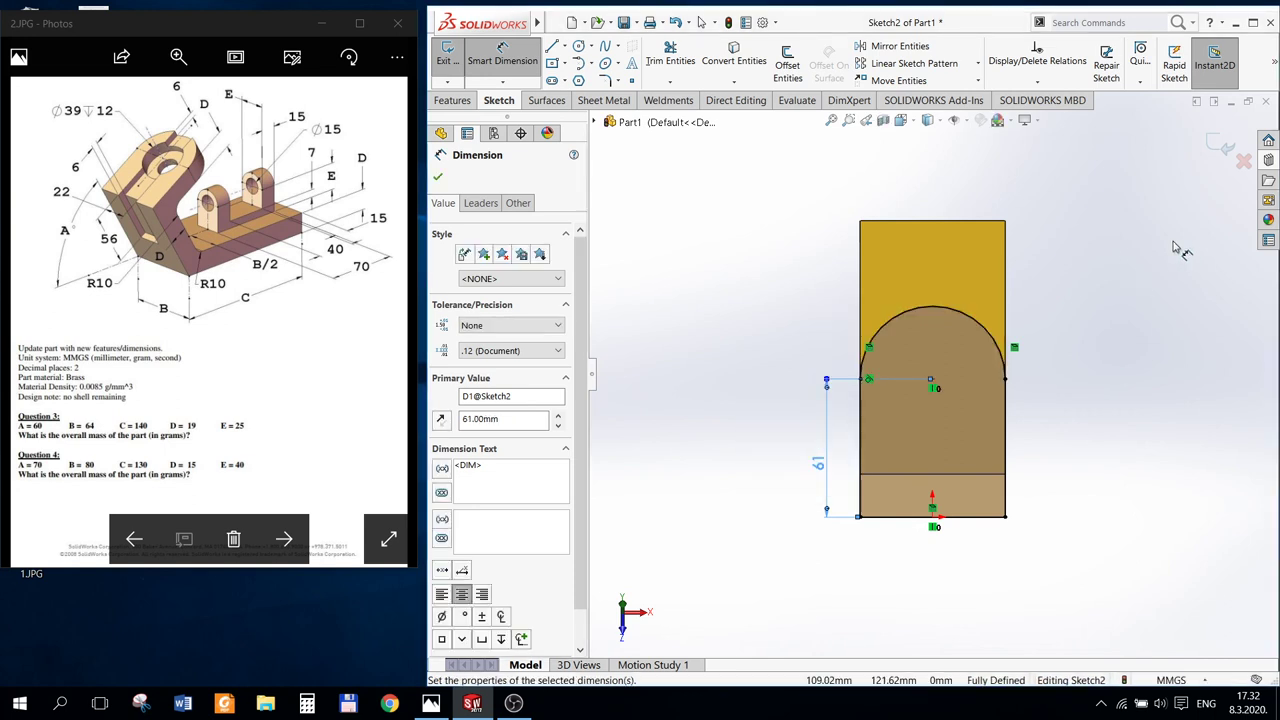
key("Escape")
double_click(824, 455)
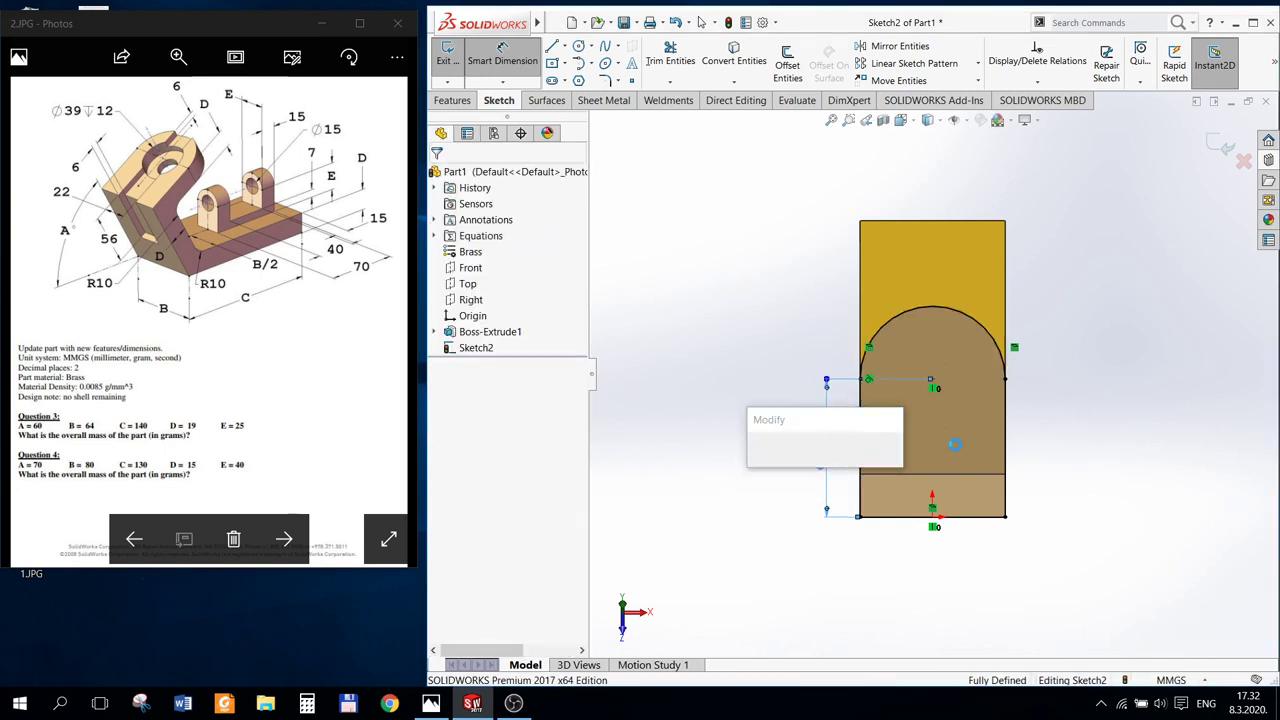
type("5")
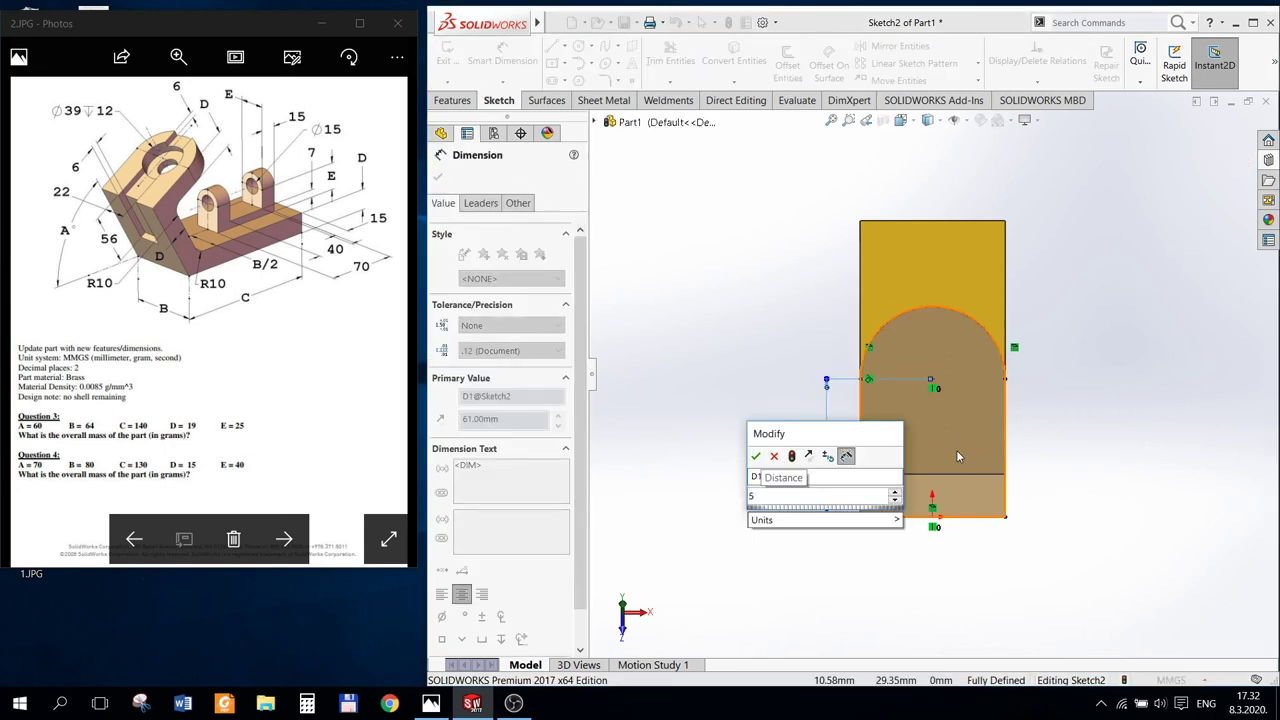
type("1")
key("Return")
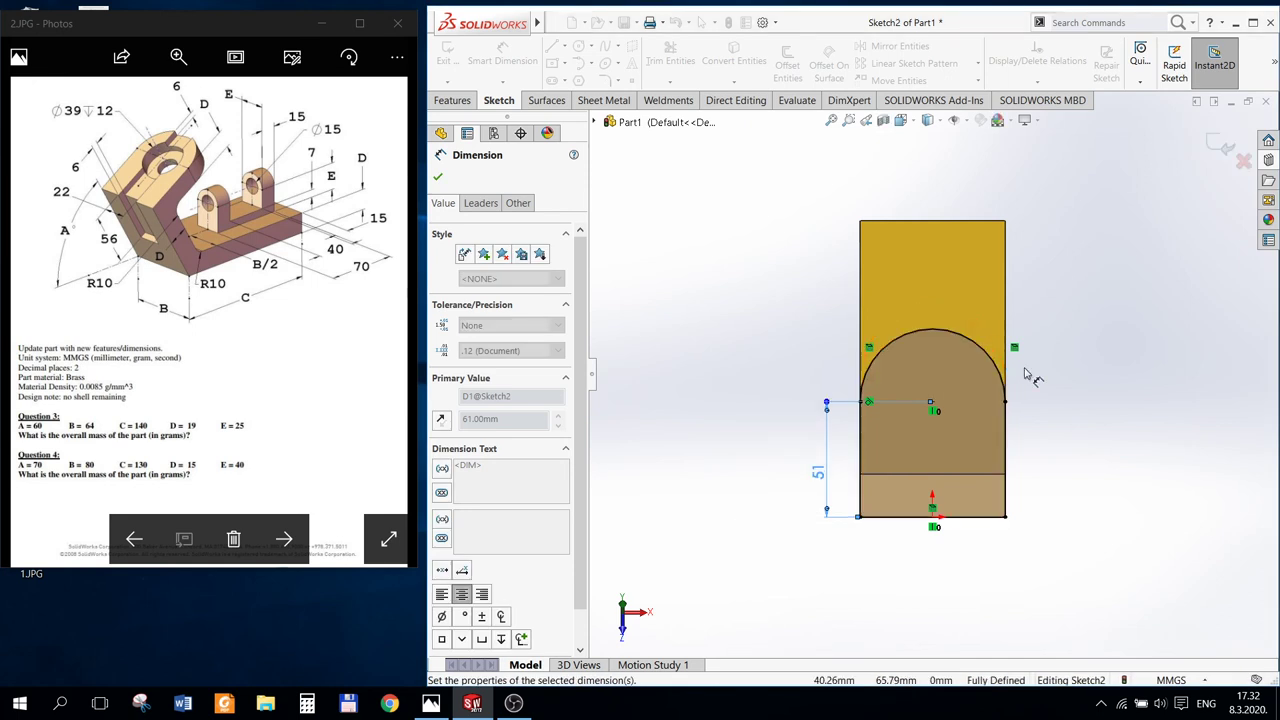
key("Escape")
key("ctrl+b")
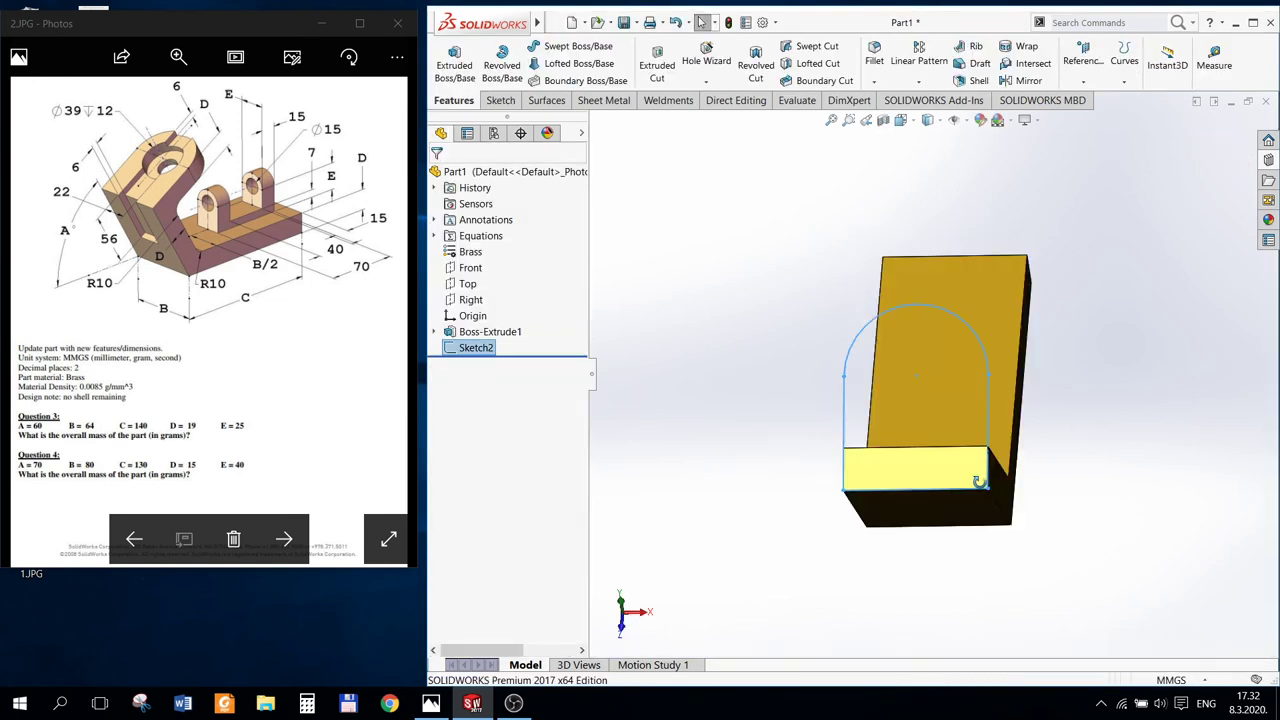
Step: Extrude the arched sketch into a tab, flipped to the opposite side
middle_click_drag(979, 481, 944, 418)
left_click(454, 62)
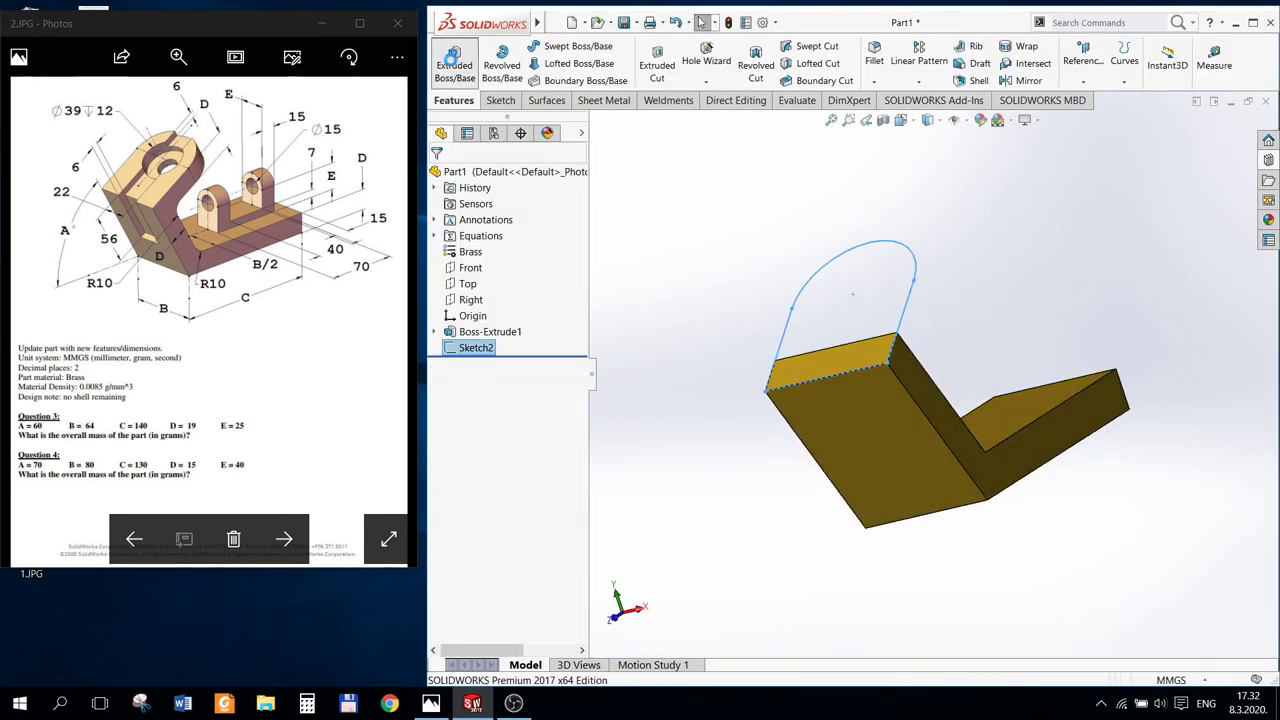
left_click(441, 269)
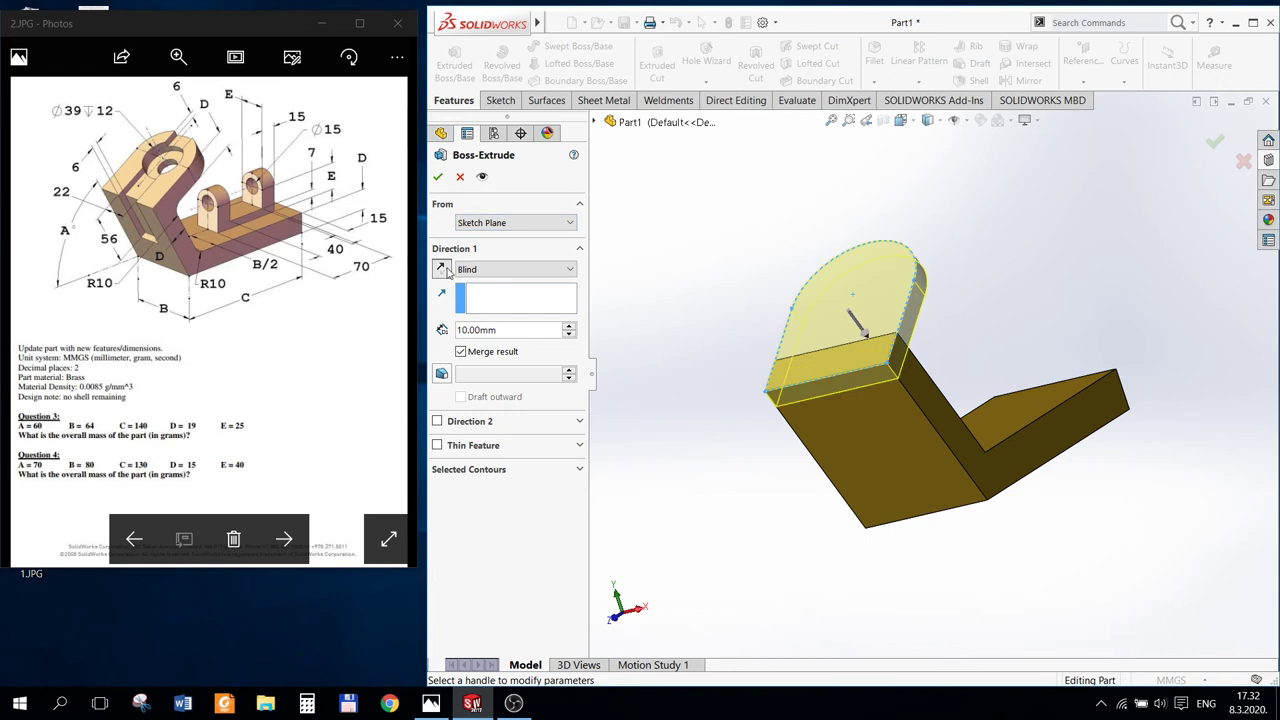
left_click(438, 176)
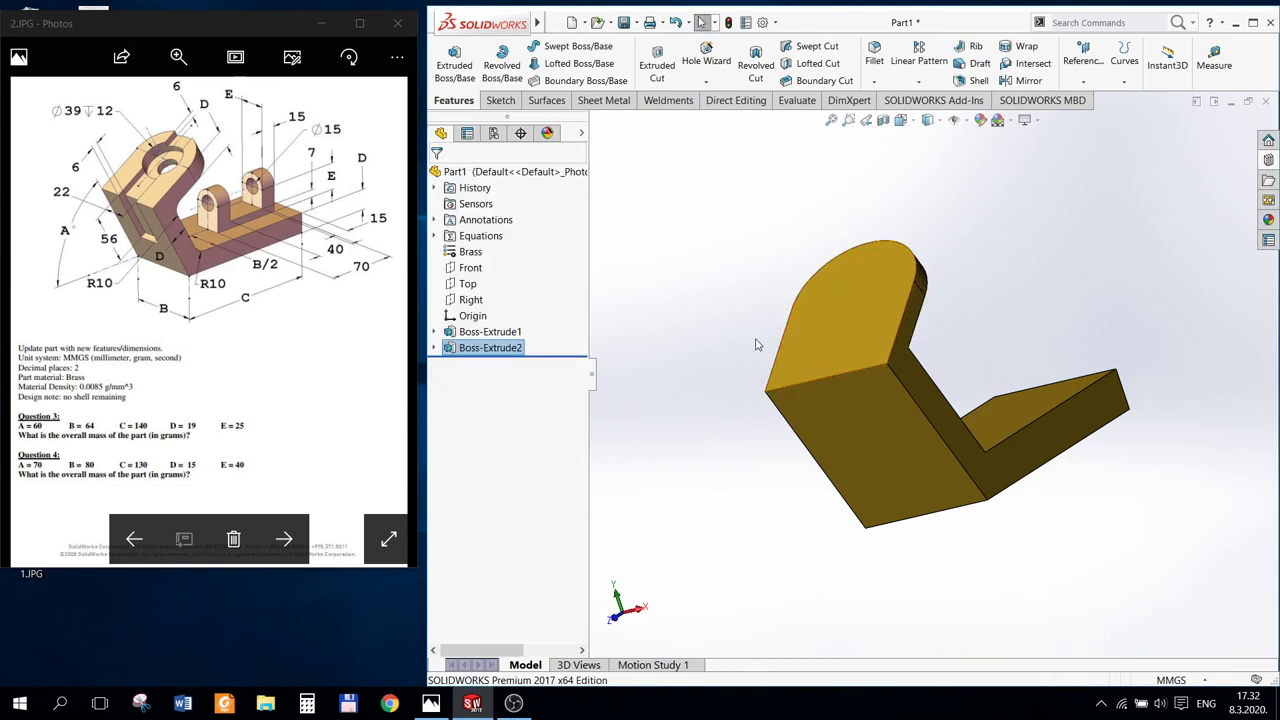
Step: Set D1@Boss-Extrude2 to ="D" so the tab depth evaluates to 19 mm
right_click(470, 240)
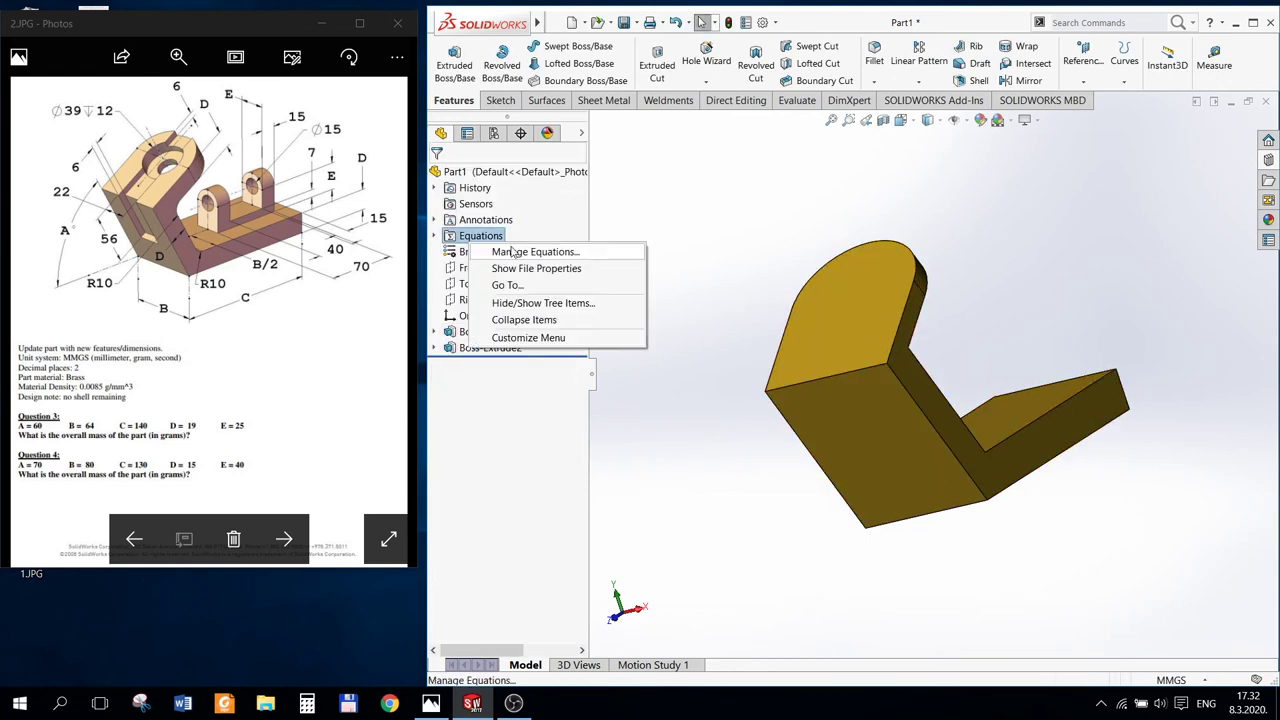
left_click(512, 250)
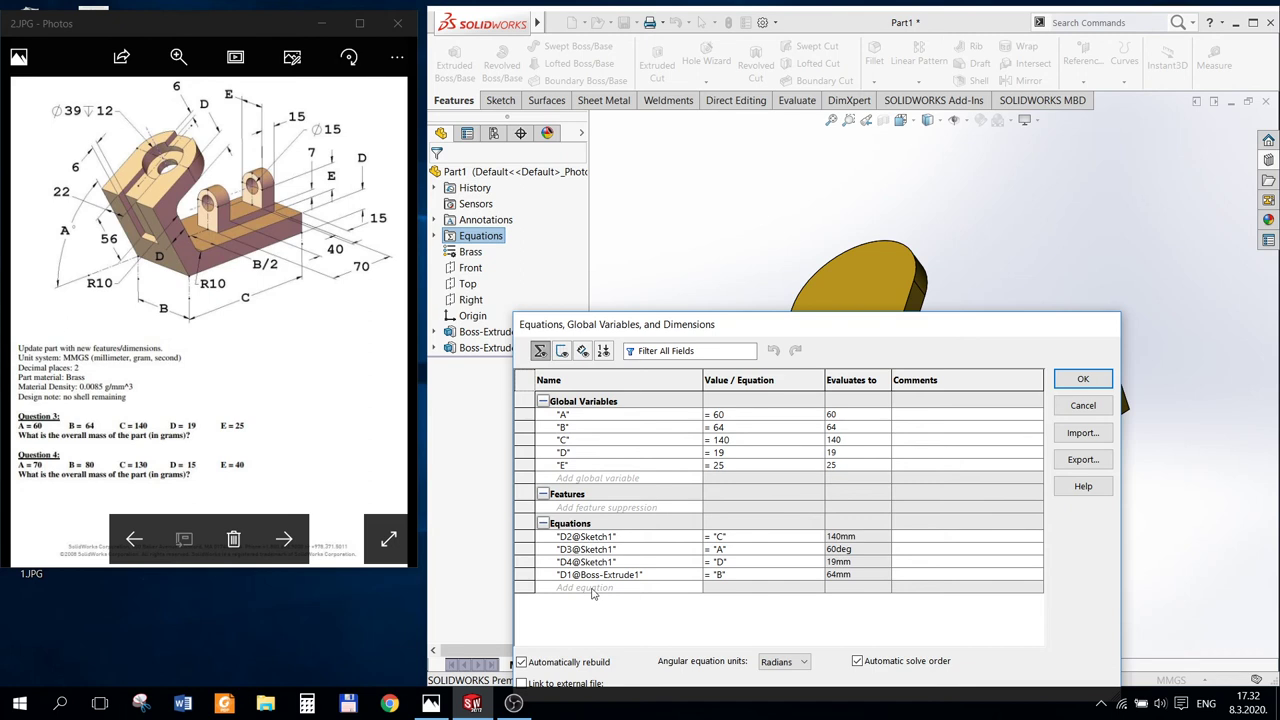
left_click(860, 275)
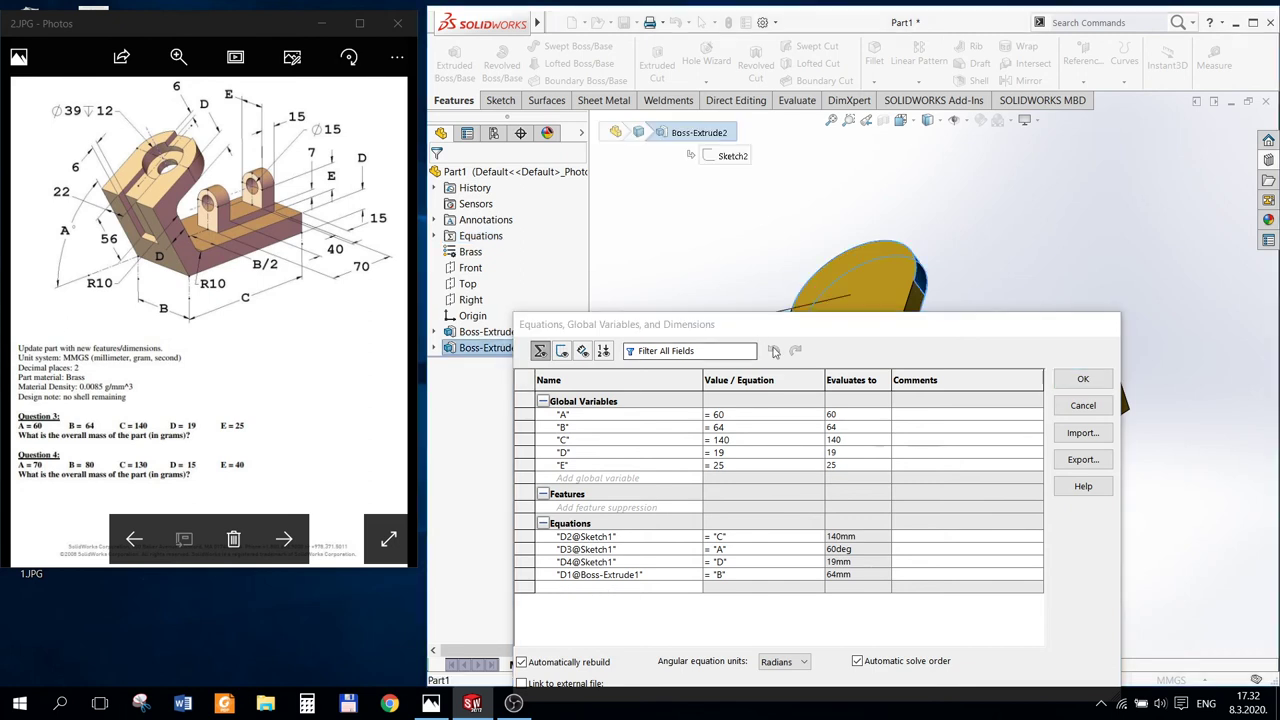
left_click_drag(794, 331, 796, 485)
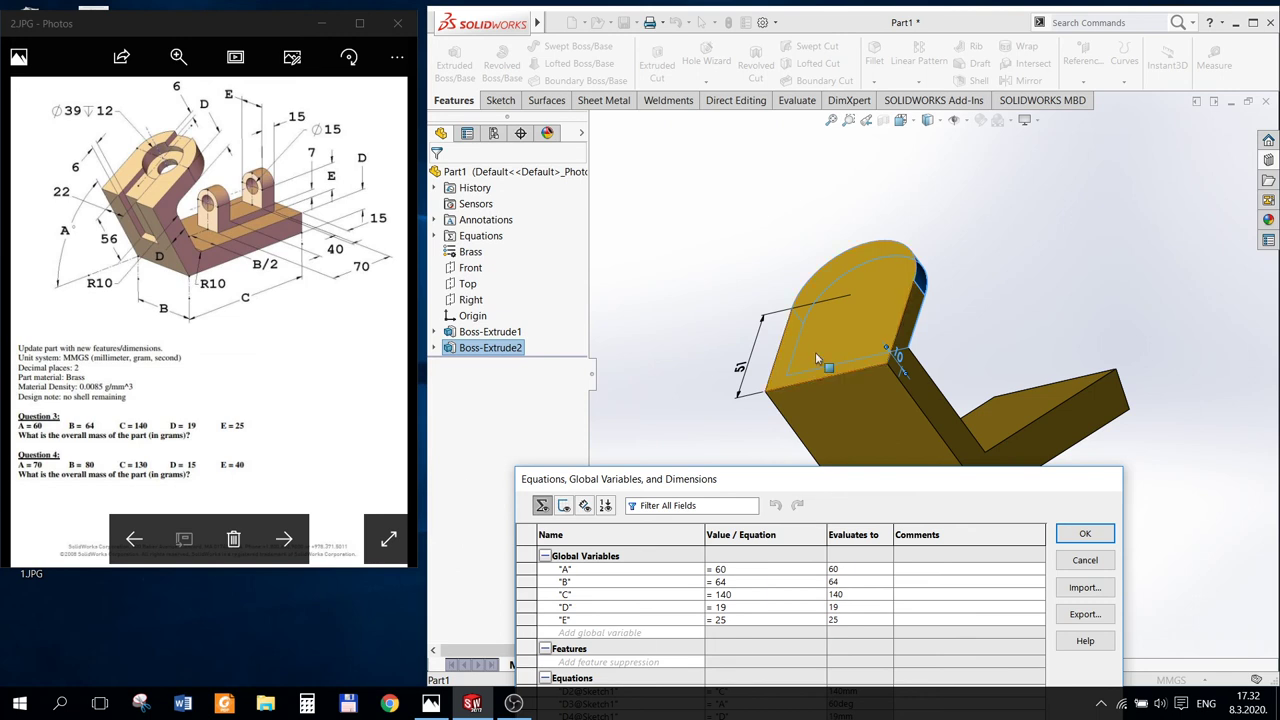
left_click_drag(794, 470, 800, 296)
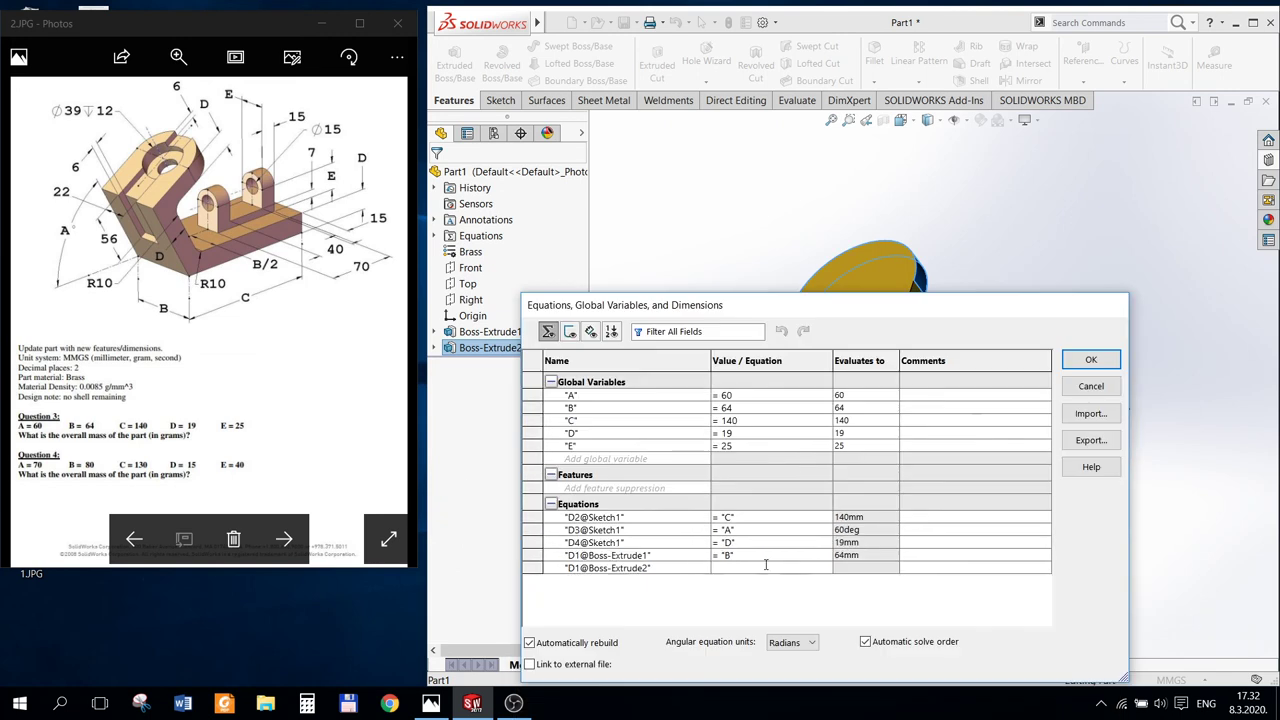
type("=")
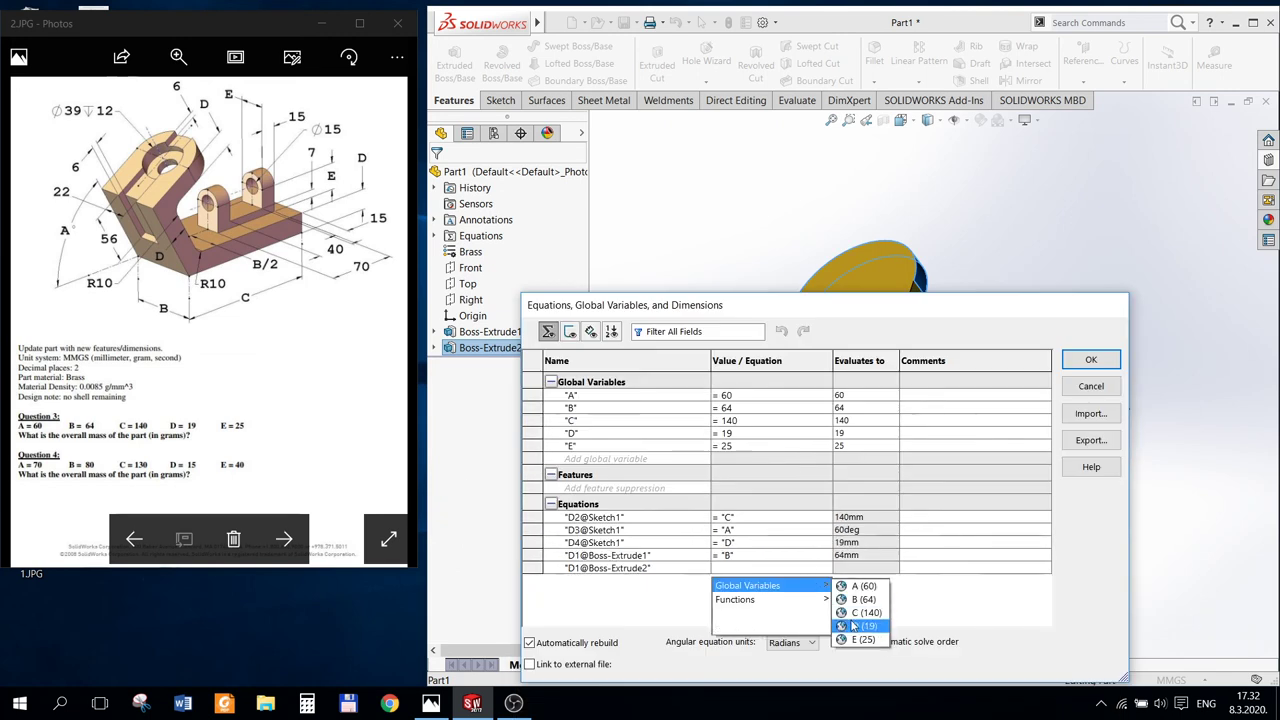
left_click(862, 620)
left_click(1092, 357)
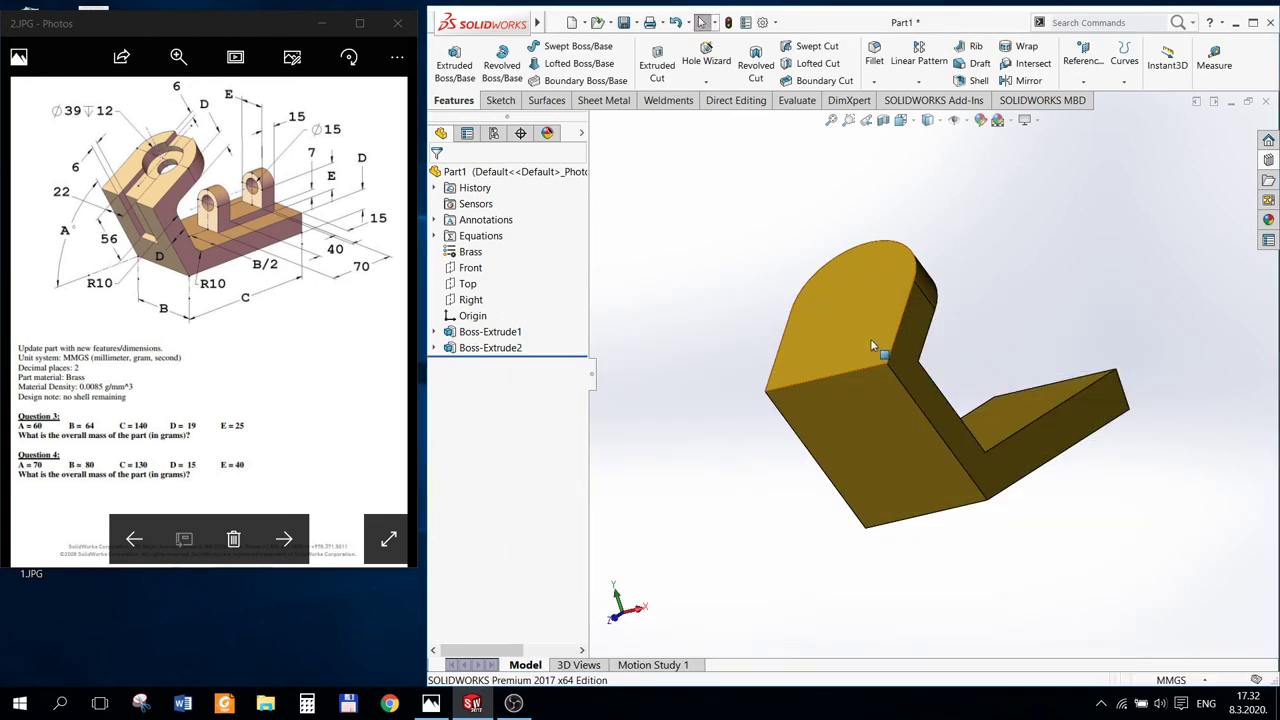
Step: Orbit to face the arched tab and start a new sketch on its face
mouse_move(871, 343)
middle_mouse_down()
mouse_move(871, 394)
mouse_move(766, 303)
mouse_move(763, 355)
mouse_move(771, 345)
mouse_move(749, 334)
middle_mouse_up()
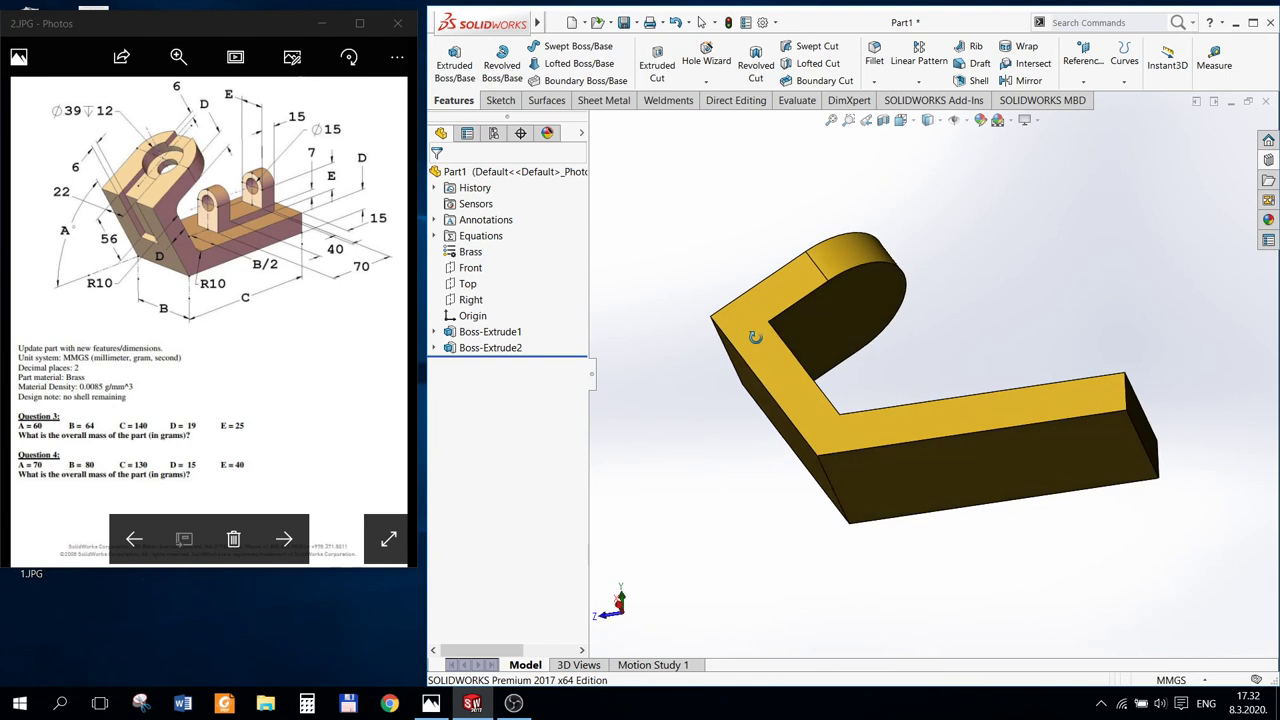
left_click(134, 539)
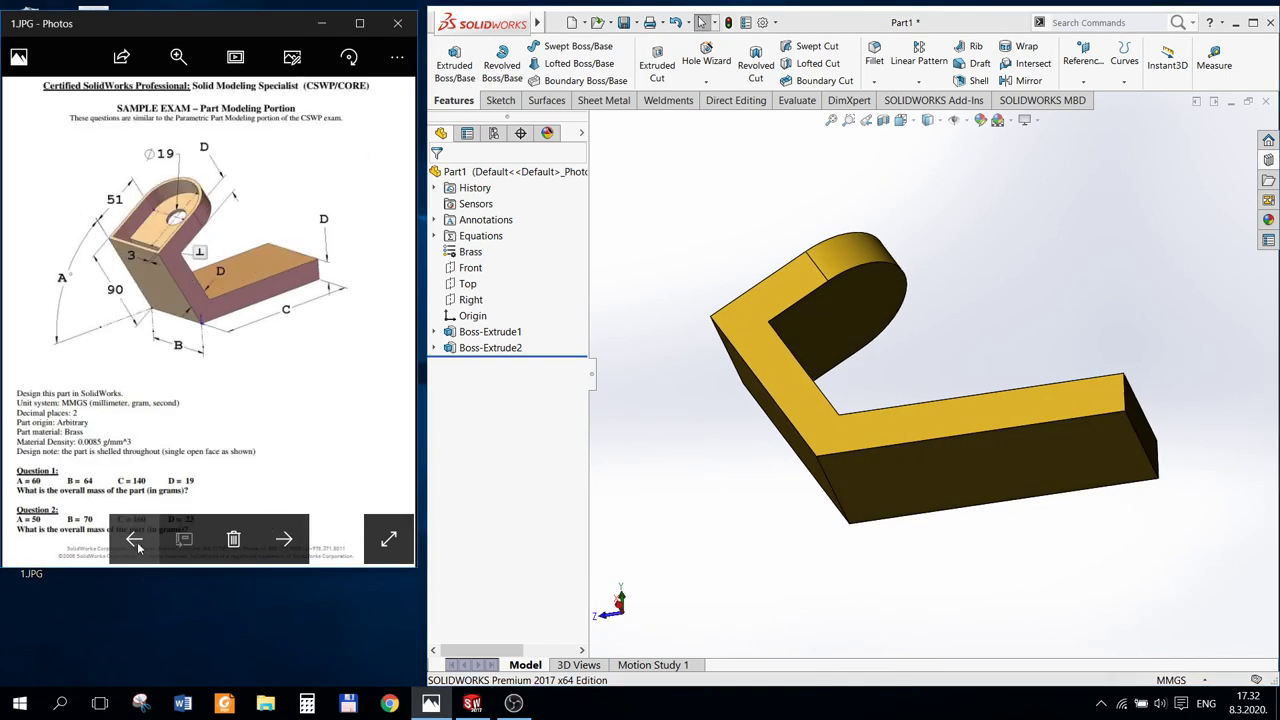
left_click(284, 539)
middle_click_drag(812, 352, 834, 321)
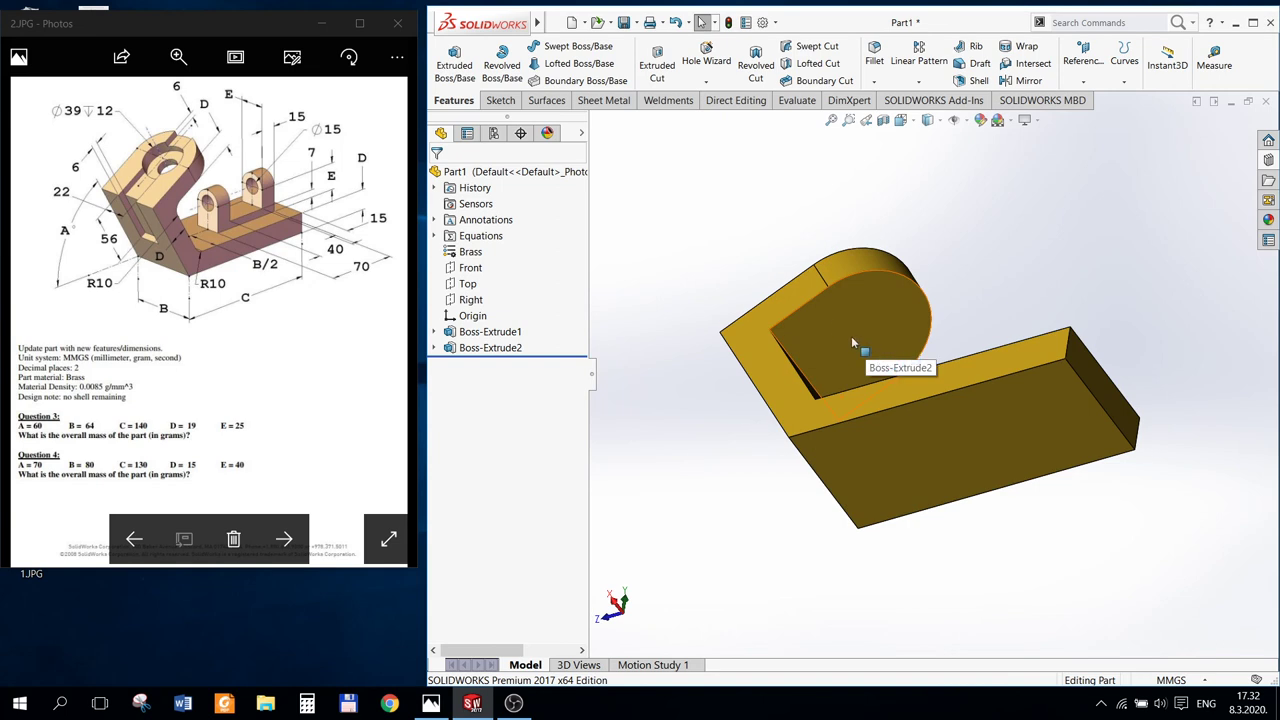
right_click(852, 341)
left_click(887, 326)
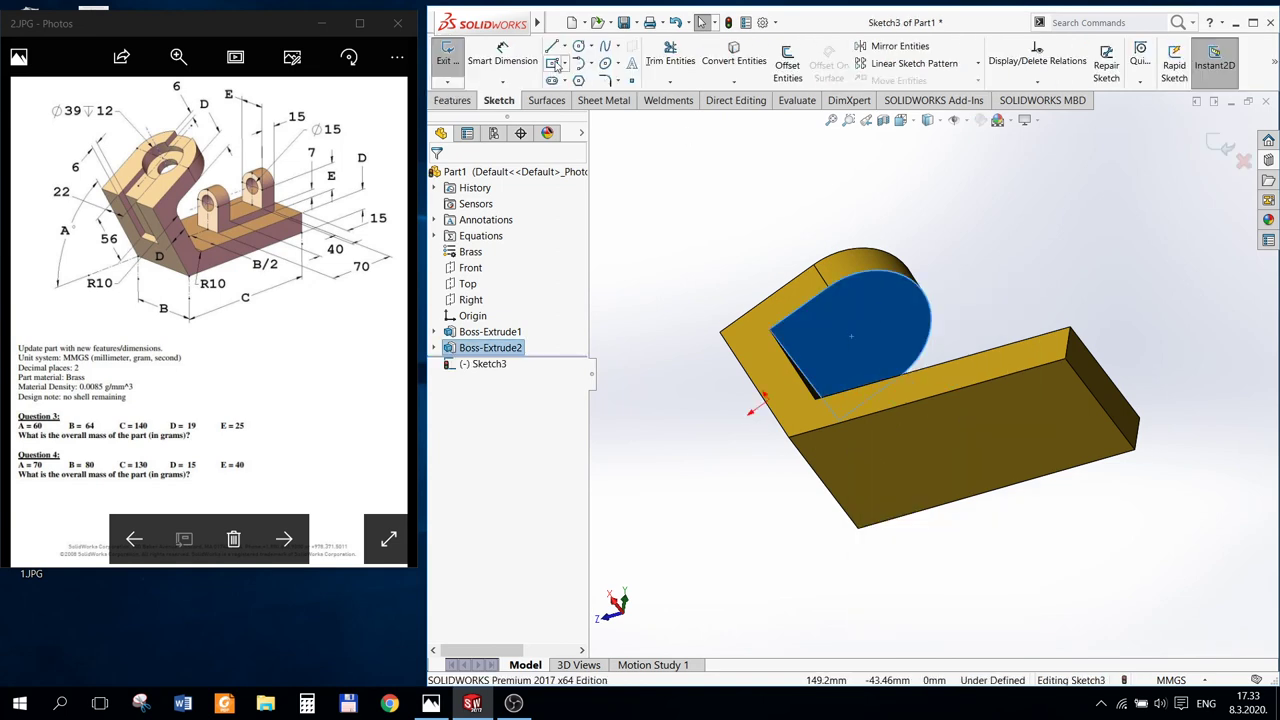
Step: Draw a circle and make it concentric with the tab's rounded edge
left_click(579, 47)
left_click(865, 331)
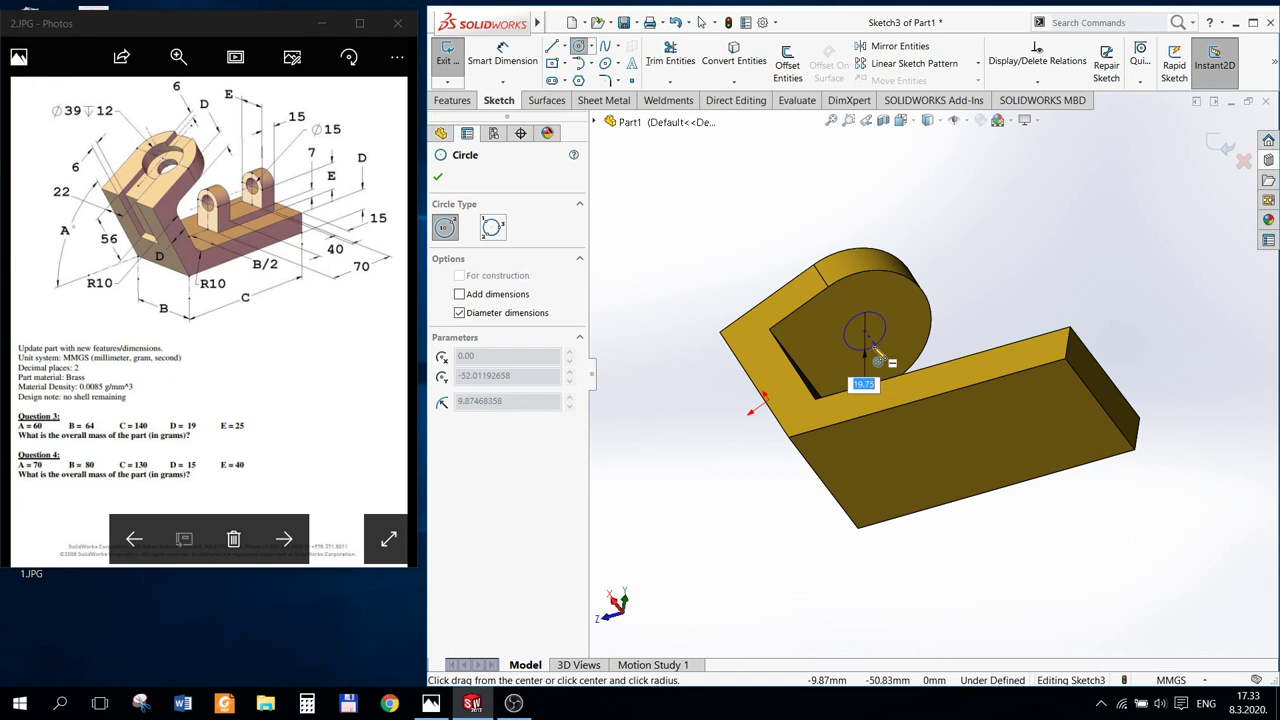
left_click(880, 342)
scroll(894, 317, "down", 2)
scroll(894, 317, "down", 1)
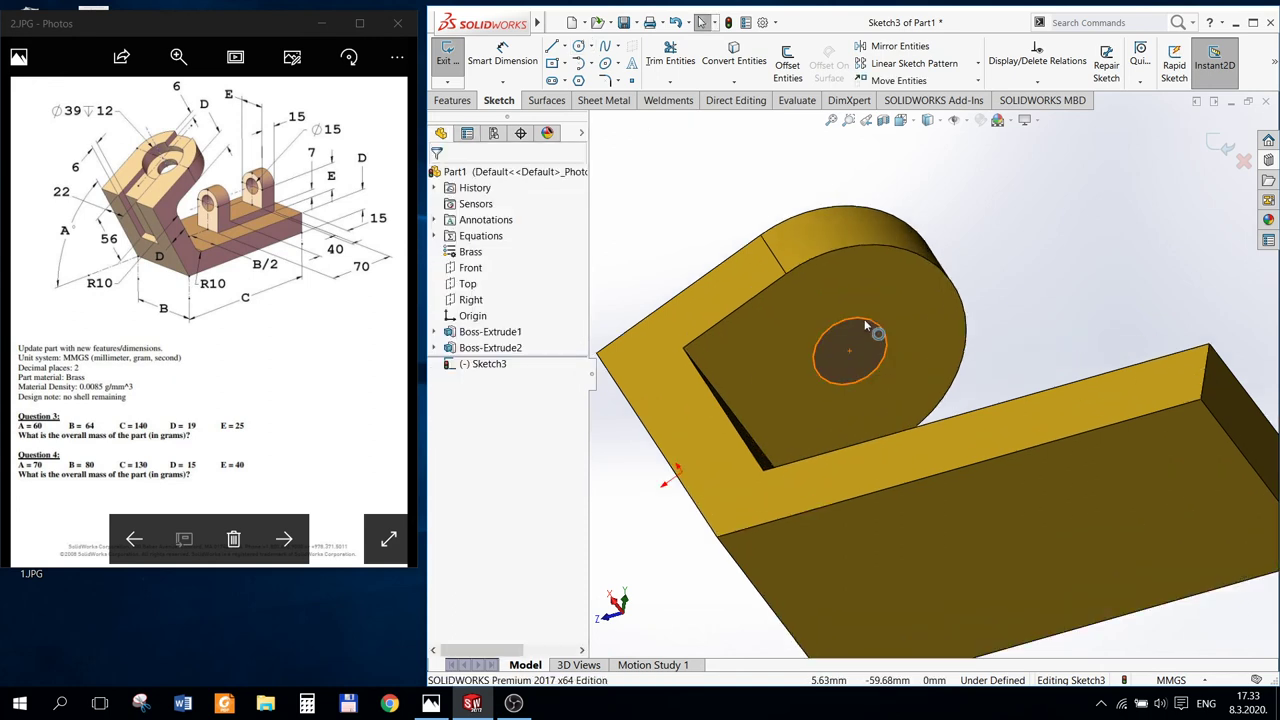
key("Escape")
left_click(880, 256, "ctrl")
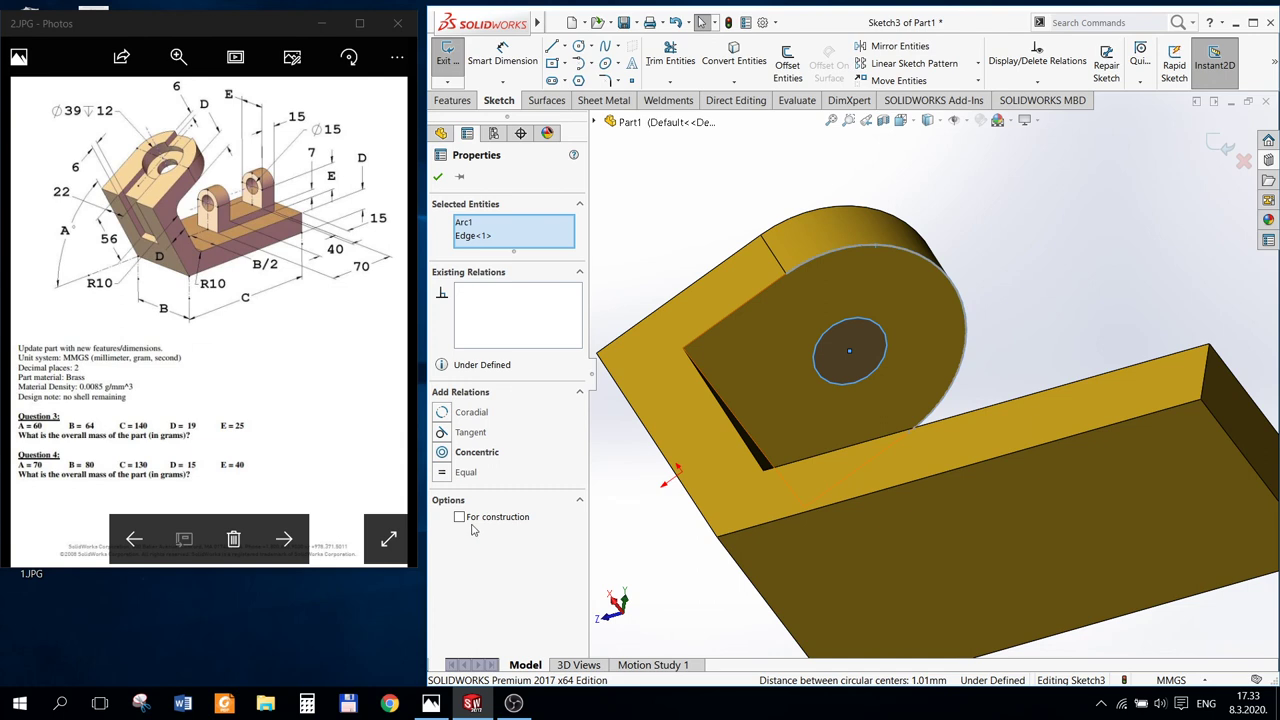
left_click(445, 452)
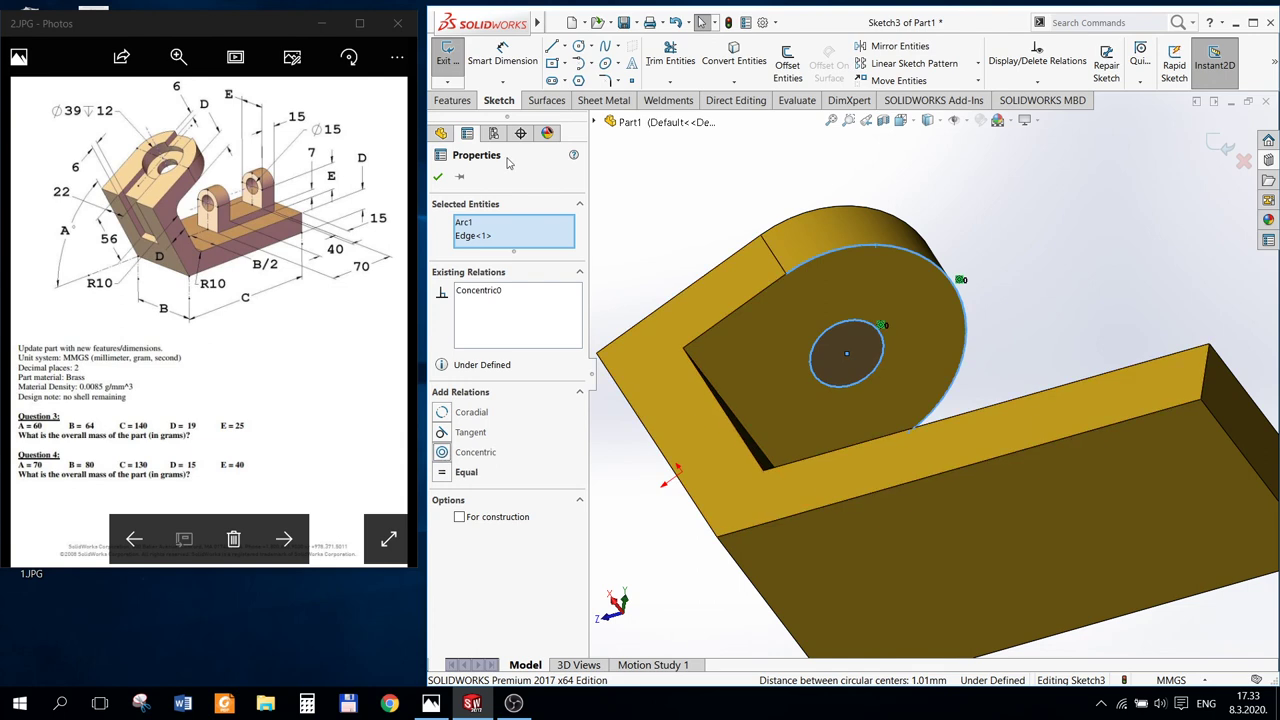
left_click(437, 176)
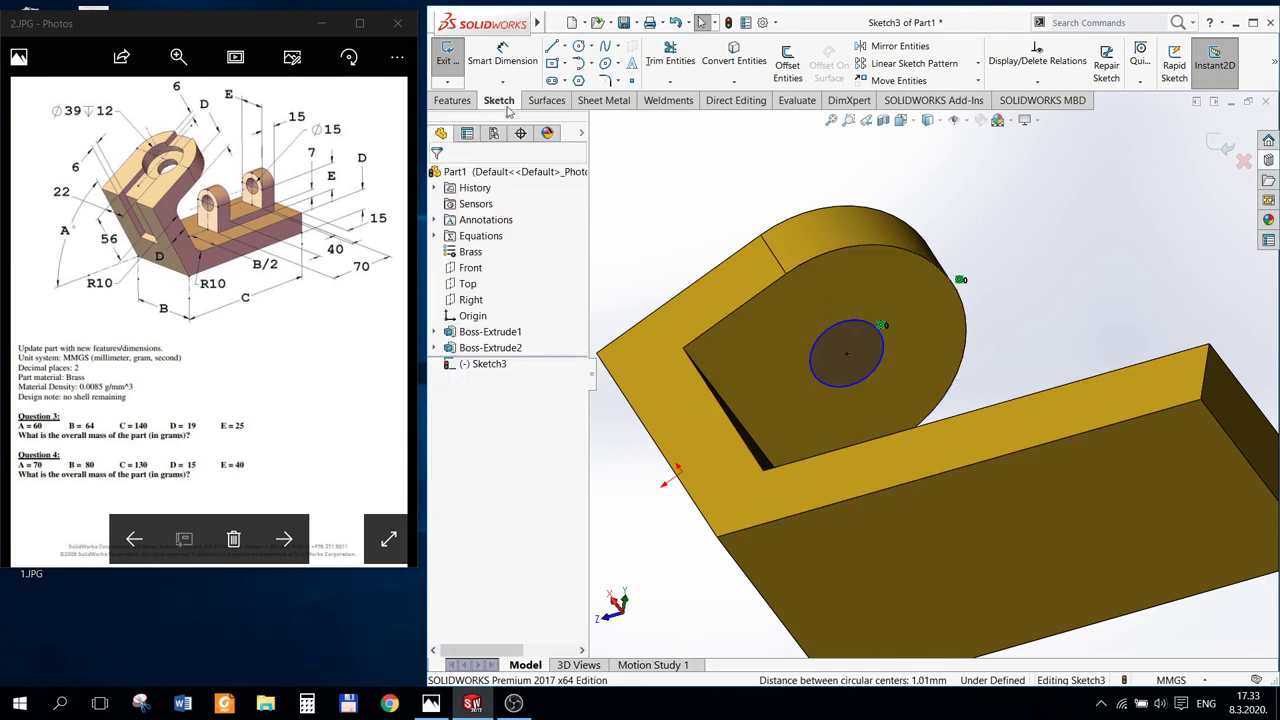
Step: Give the circle a 19 mm diameter and exit the sketch
left_click(499, 62)
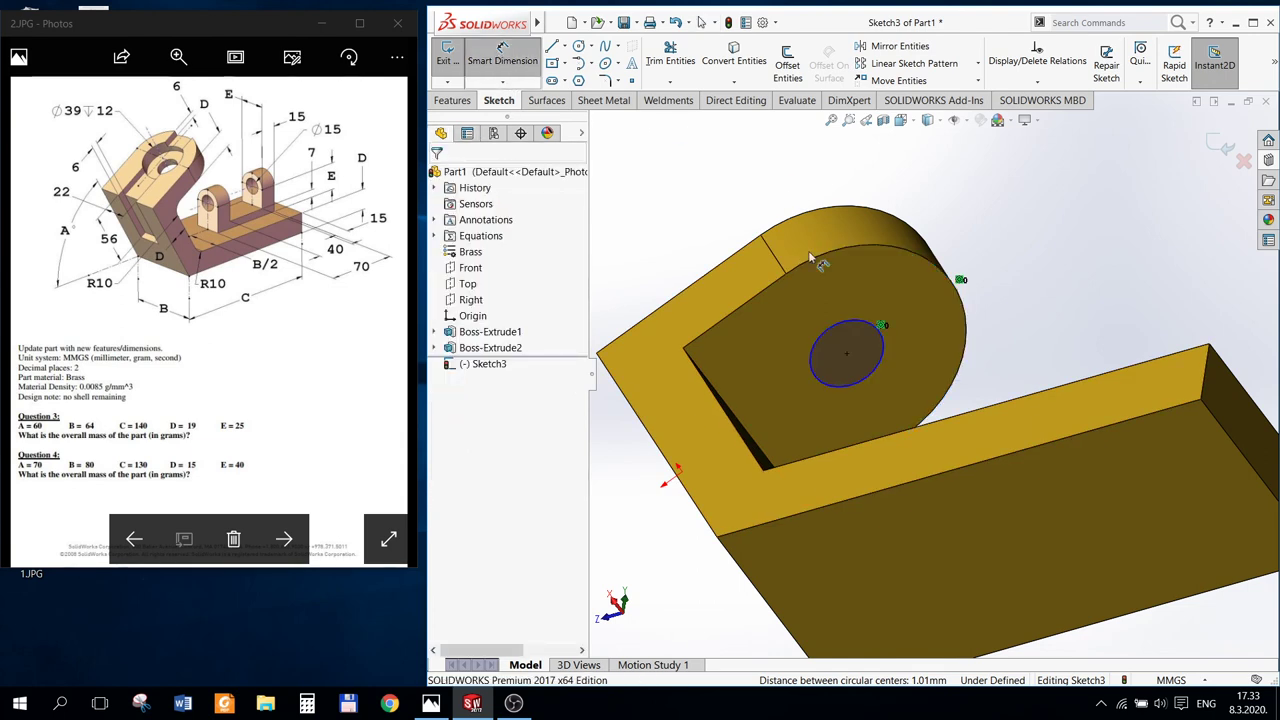
left_click(849, 324)
left_click(884, 310)
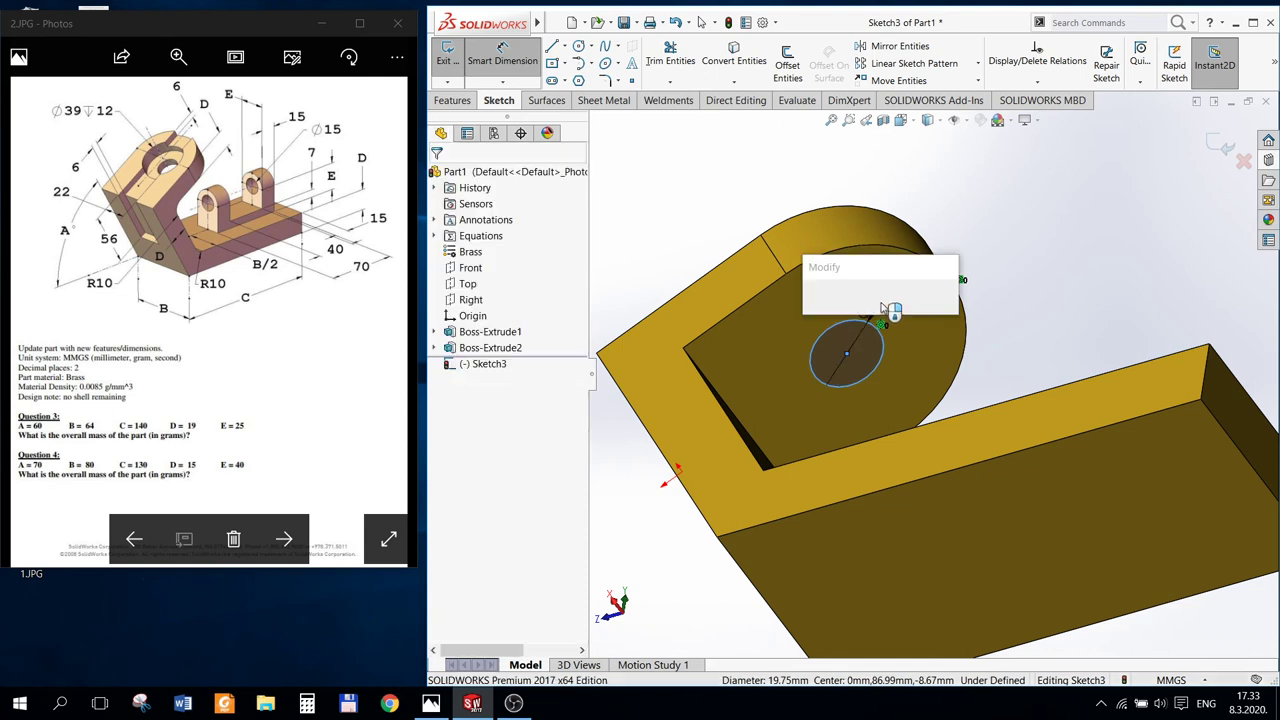
type("19.74936716mm")
key("Return")
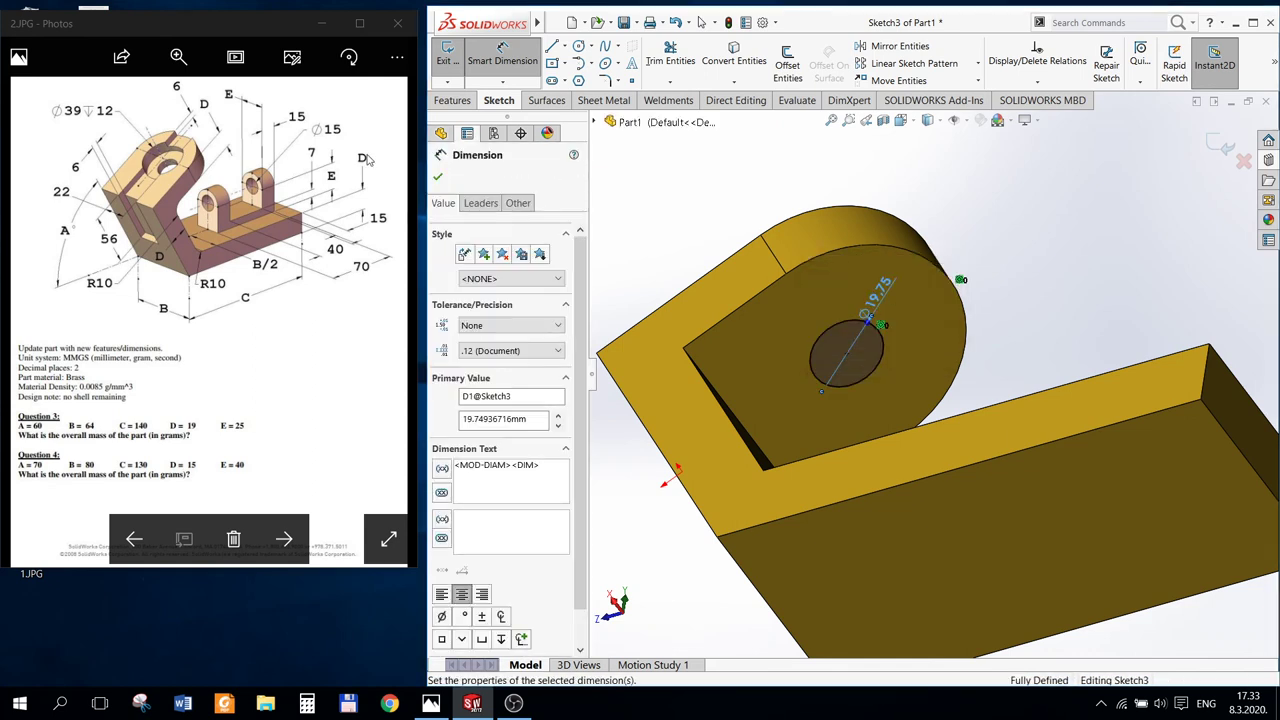
left_click(1220, 145)
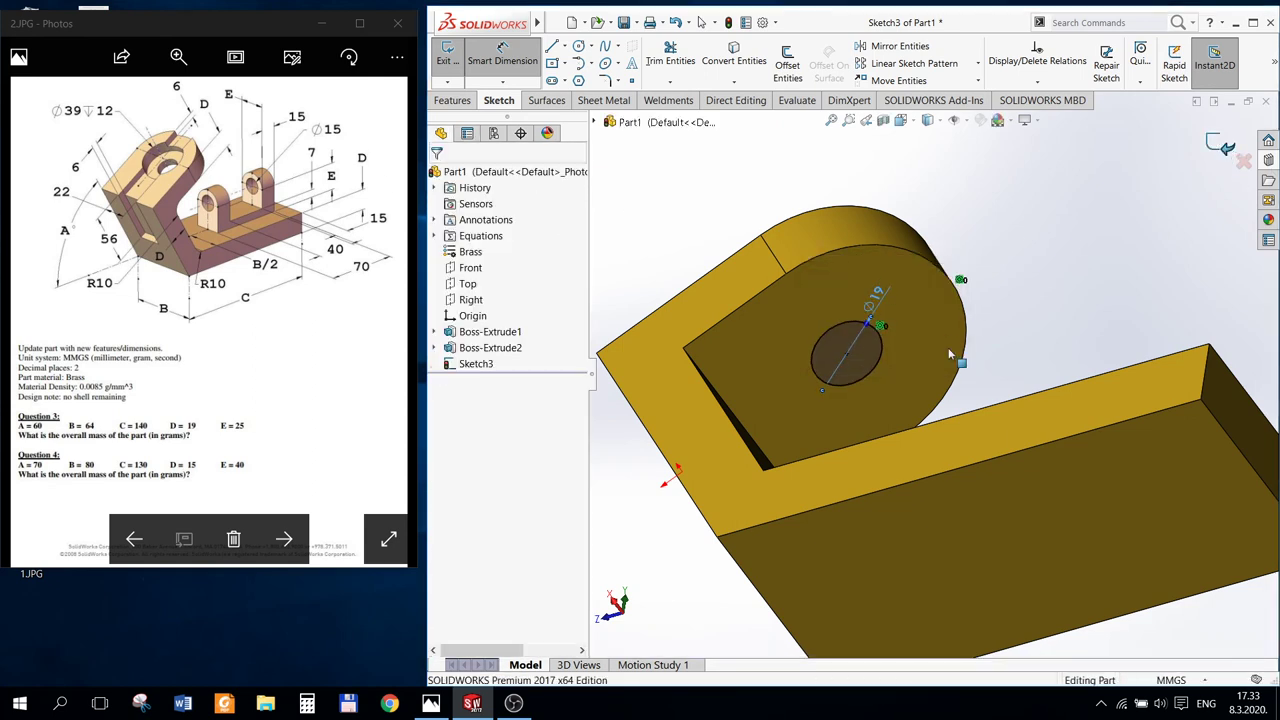
middle_click_drag(949, 357, 930, 428)
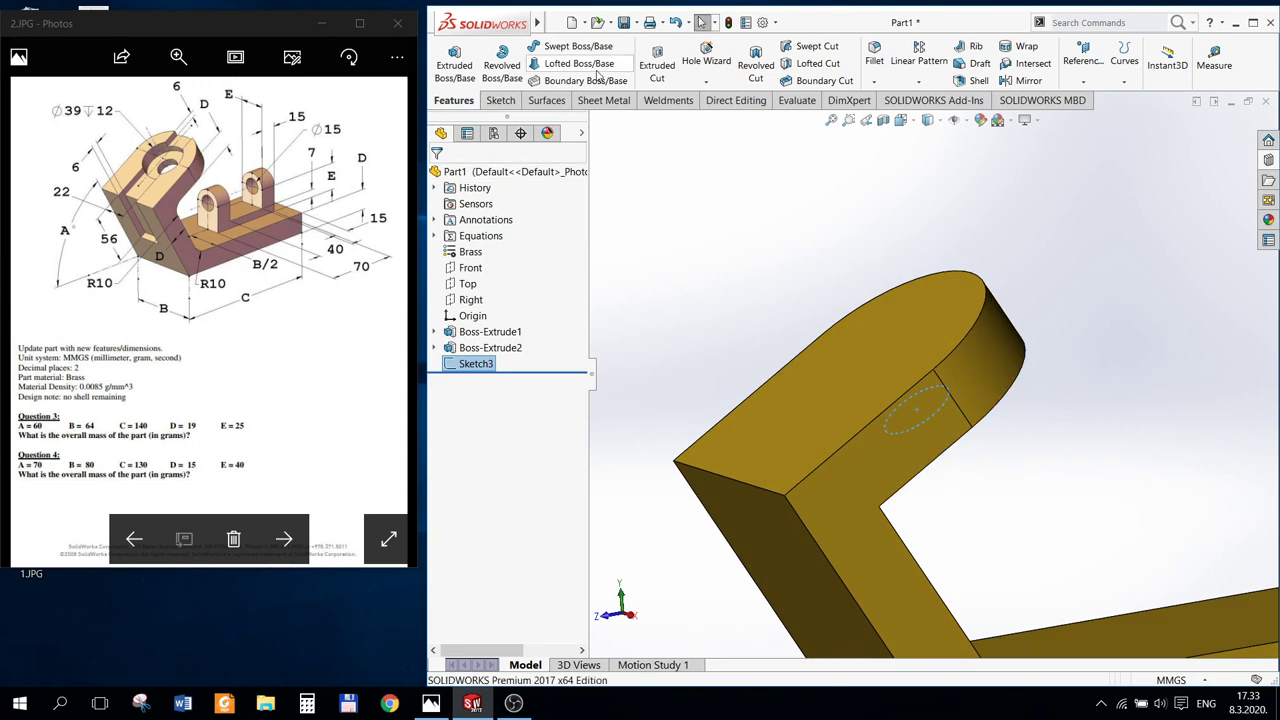
Step: Extruded-cut the 19 mm circle Through All to bore the hole in the tab
left_click(657, 64)
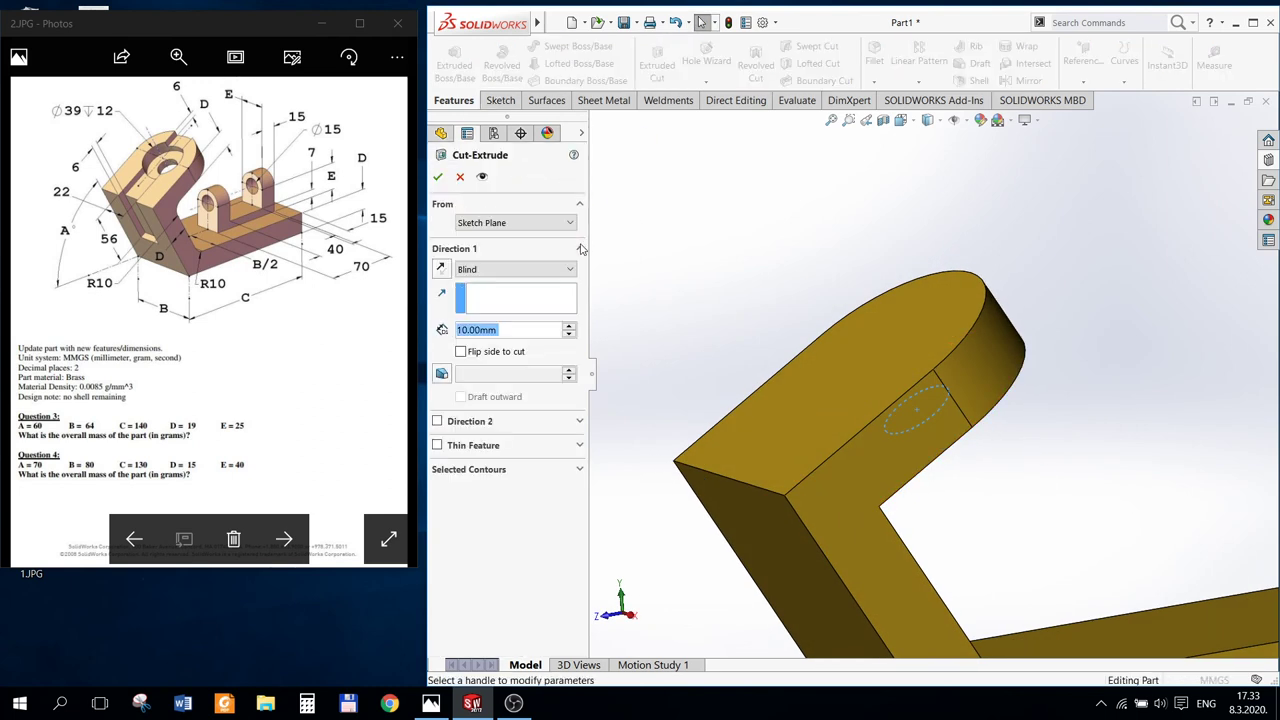
left_click(495, 270)
left_click(490, 297)
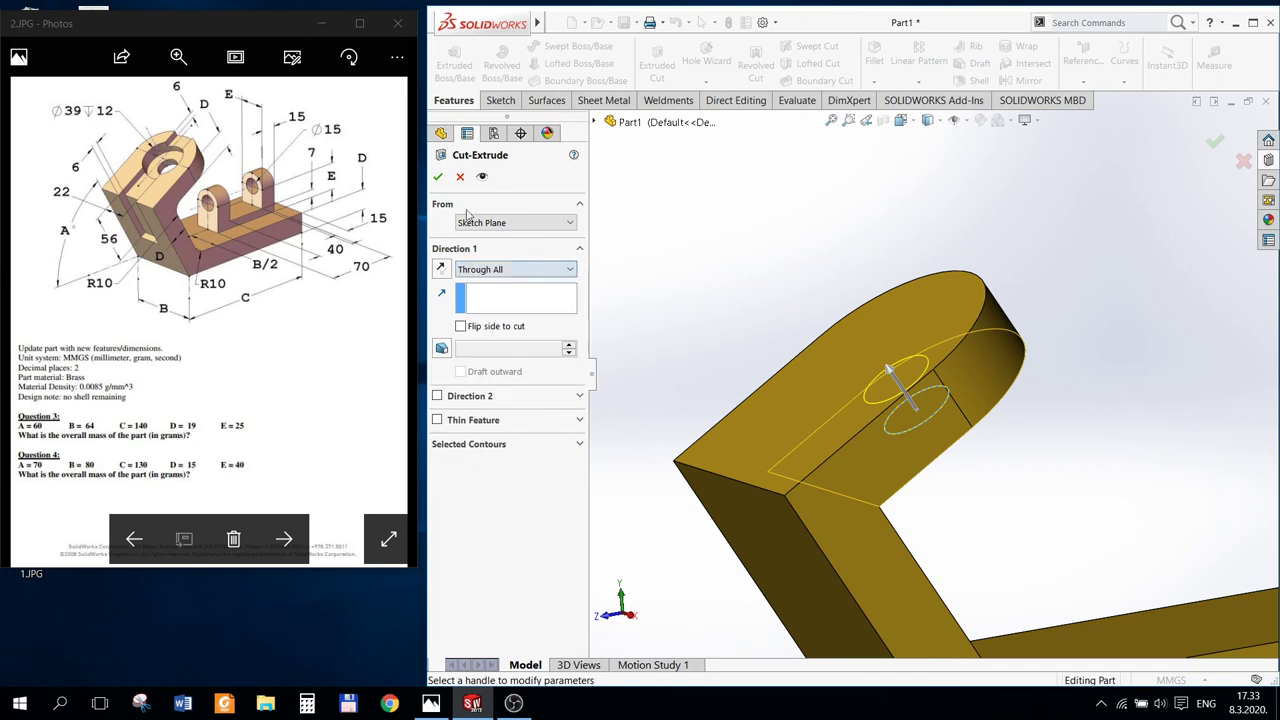
left_click(437, 176)
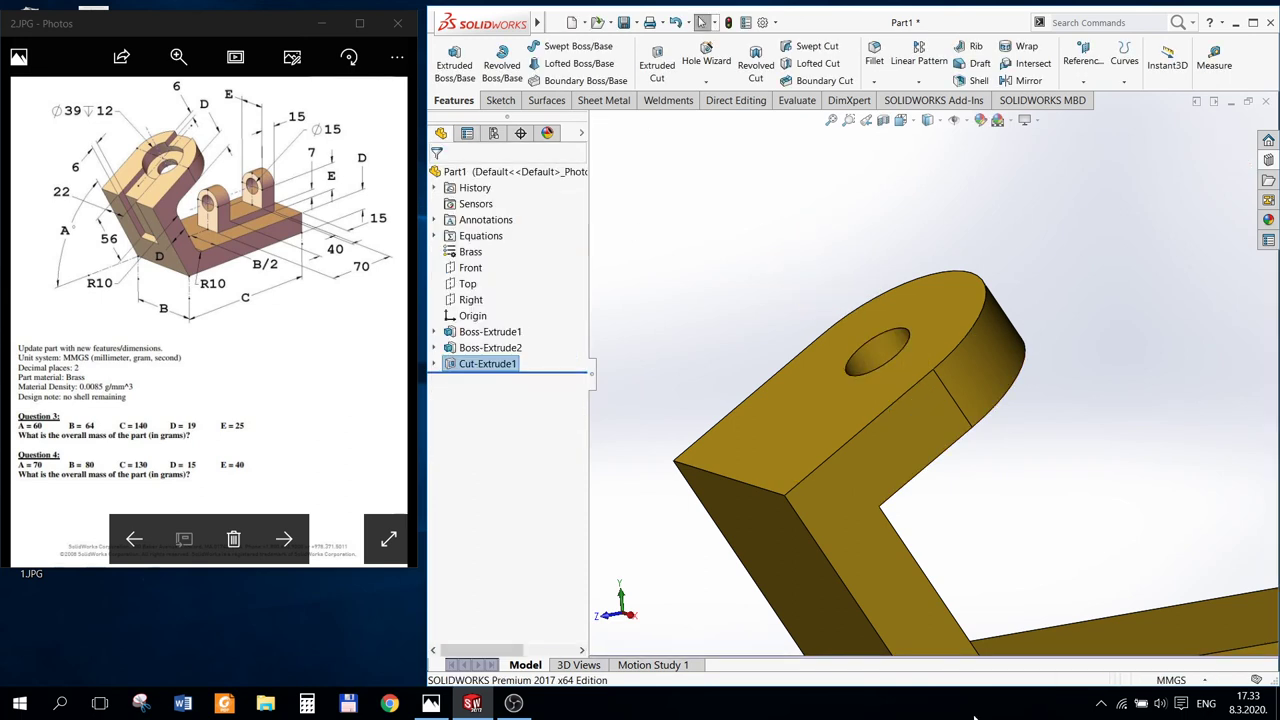
scroll(948, 398, "up", 1)
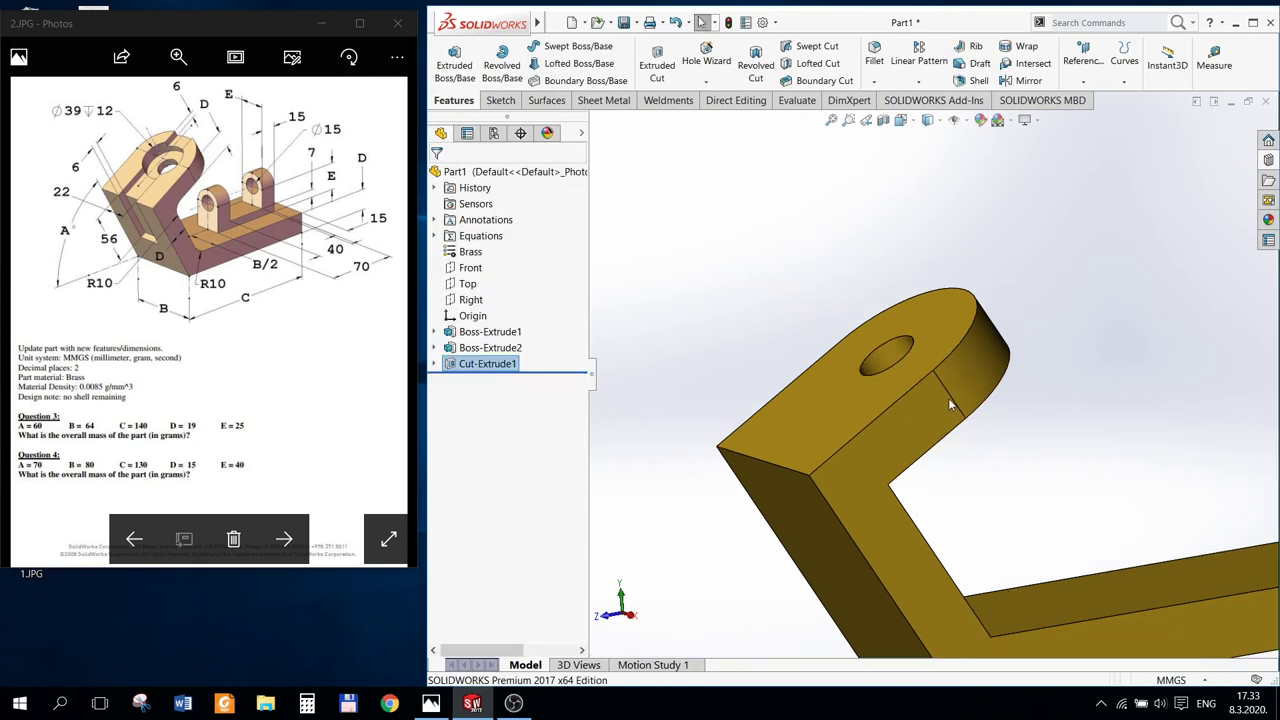
scroll(947, 396, "down", 2)
scroll(960, 400, "up", 2)
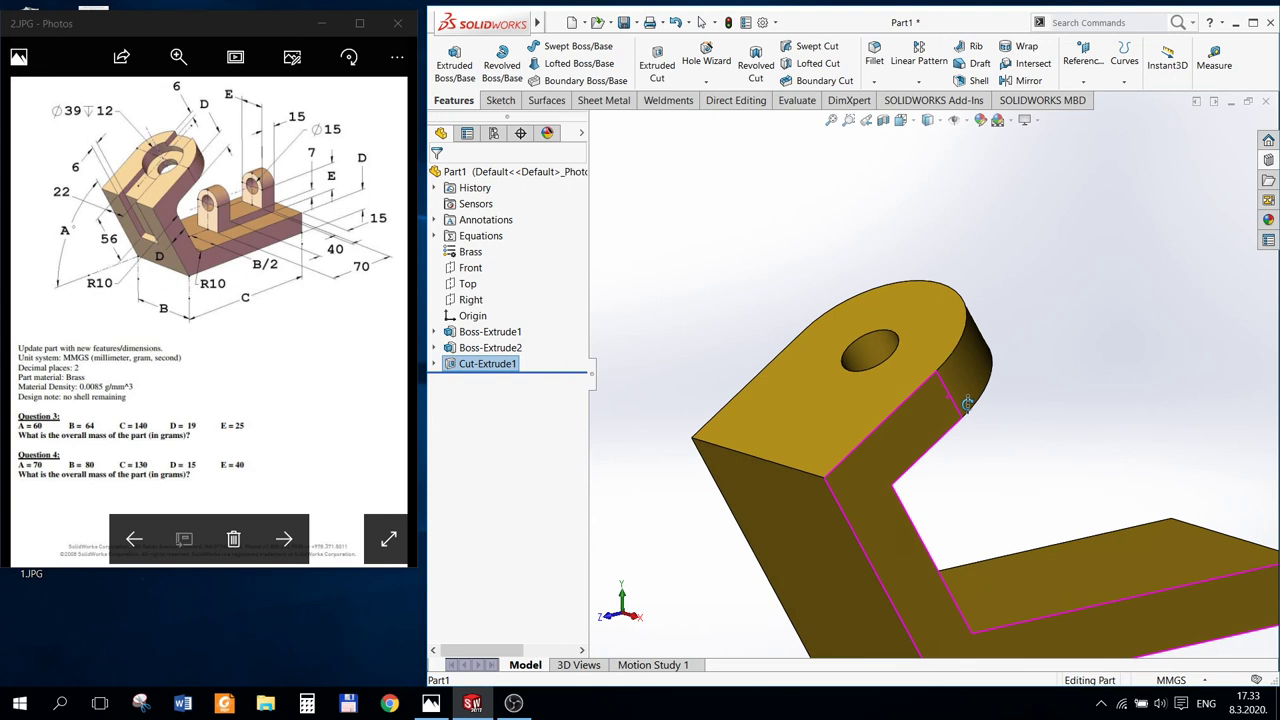
mouse_move(967, 403)
middle_mouse_down()
mouse_move(972, 412)
mouse_move(927, 404)
middle_mouse_up()
Step: Start a sketch on the tab's top face and draw a circle
right_click(840, 396)
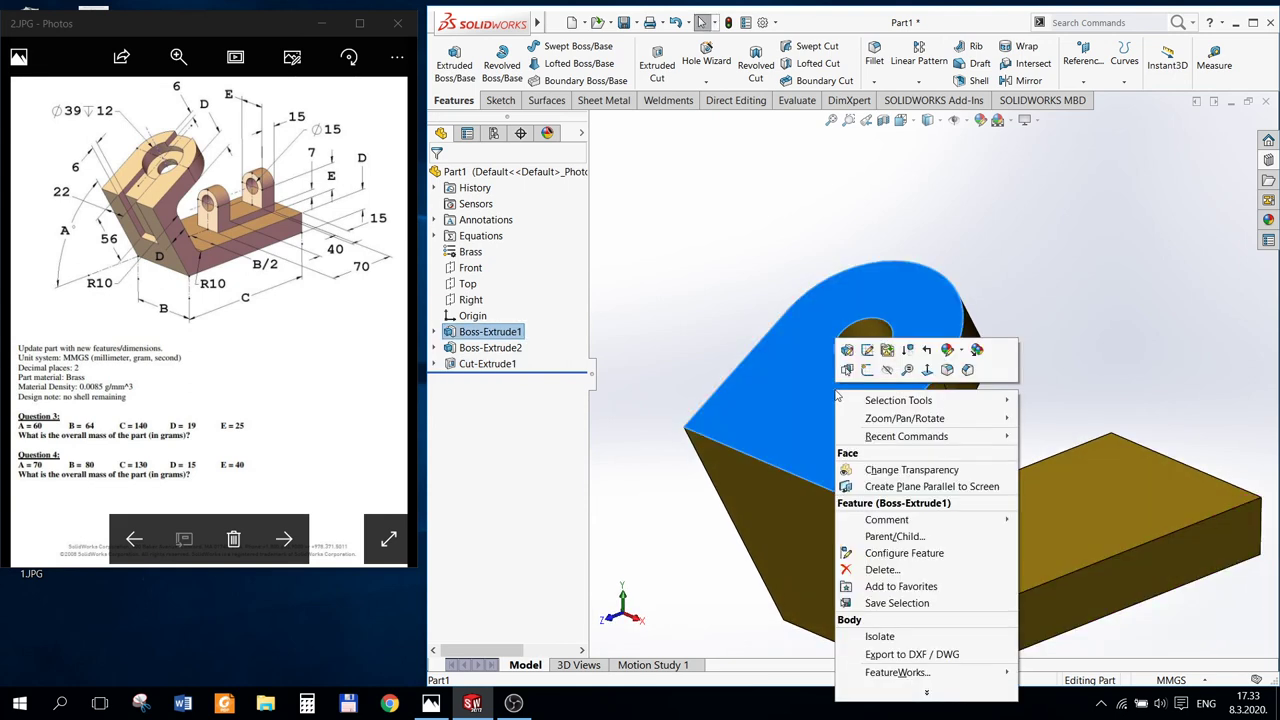
left_click(868, 371)
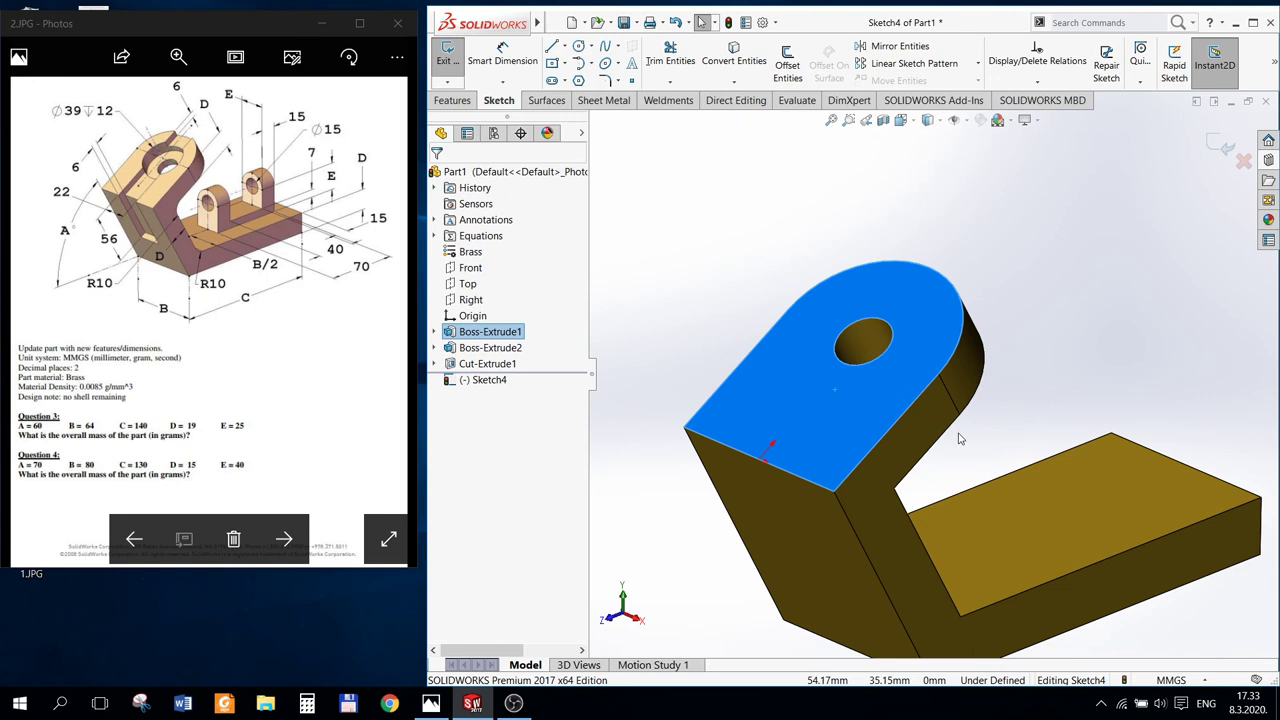
left_click(580, 47)
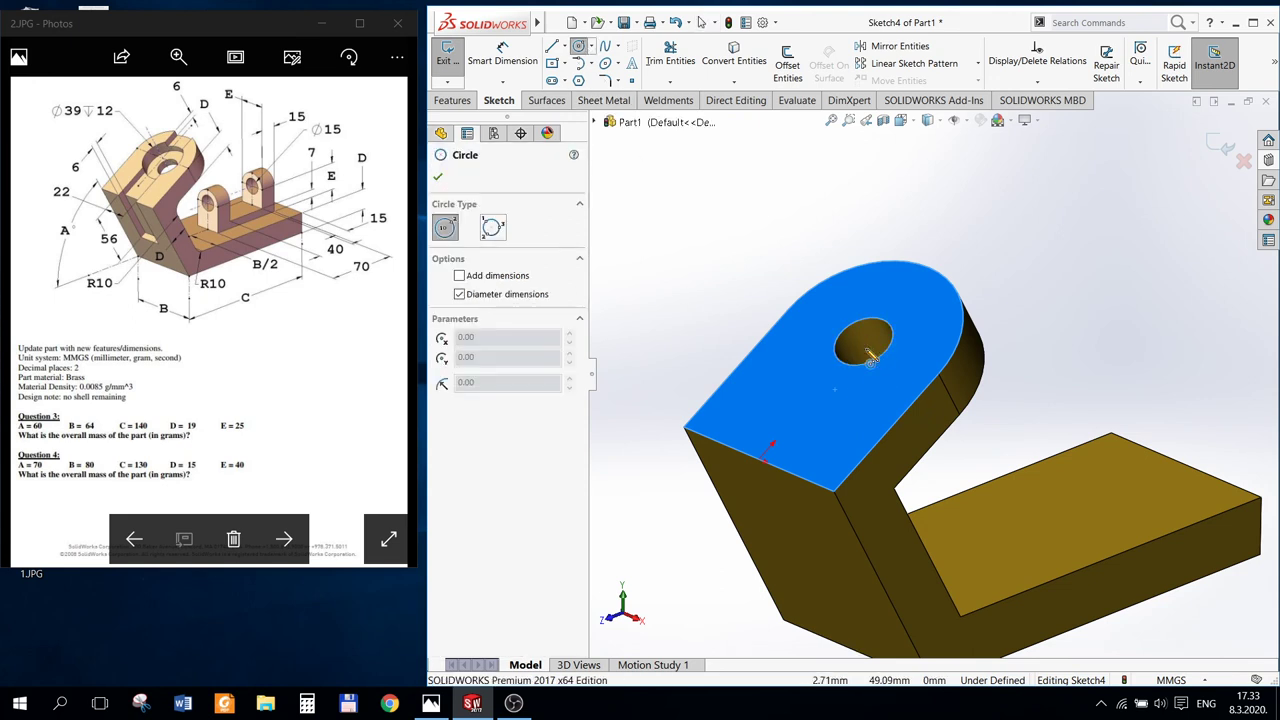
left_click(782, 390)
left_click(800, 420)
key("Escape")
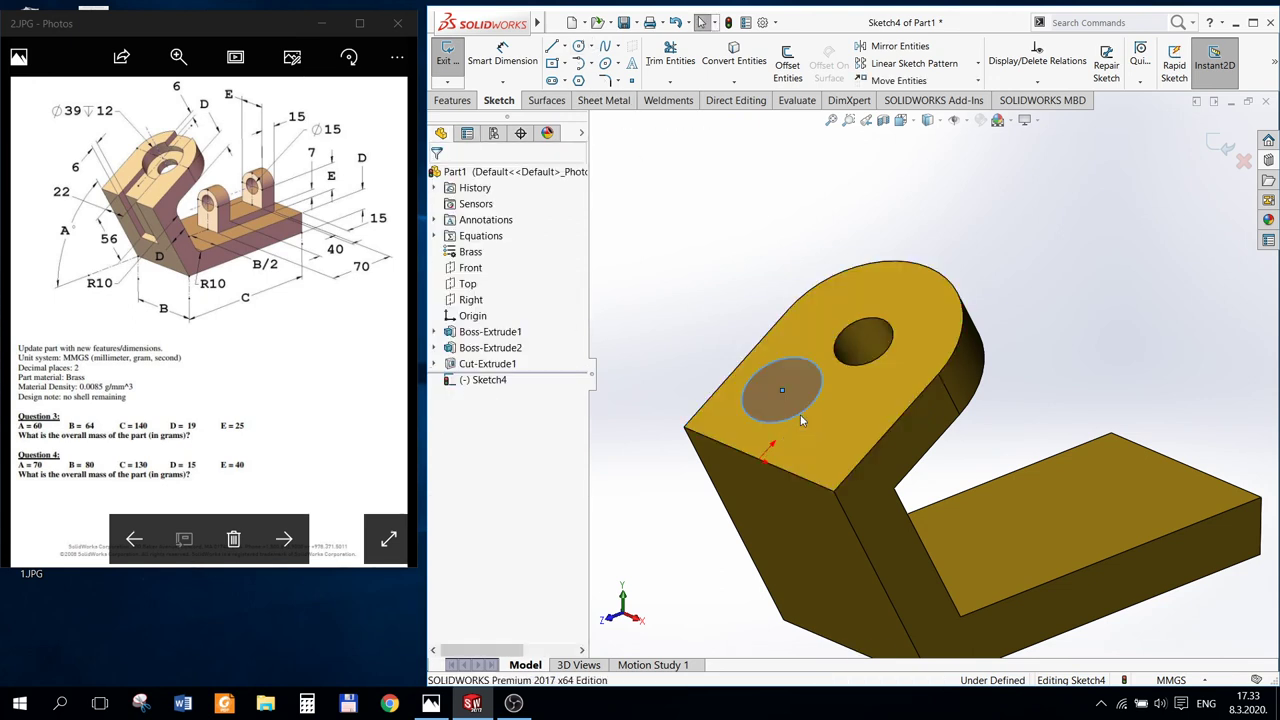
Step: Make the new circle concentric with the hole's edge
left_click(800, 414)
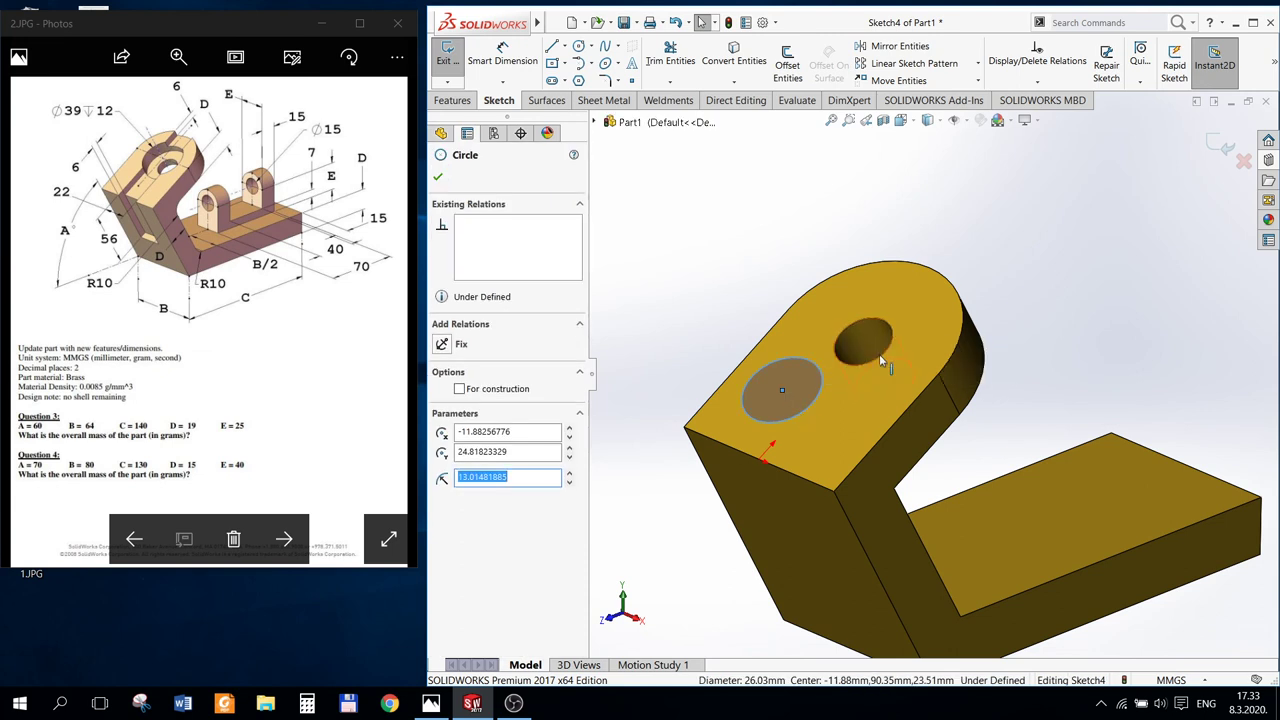
left_click(878, 358, "ctrl")
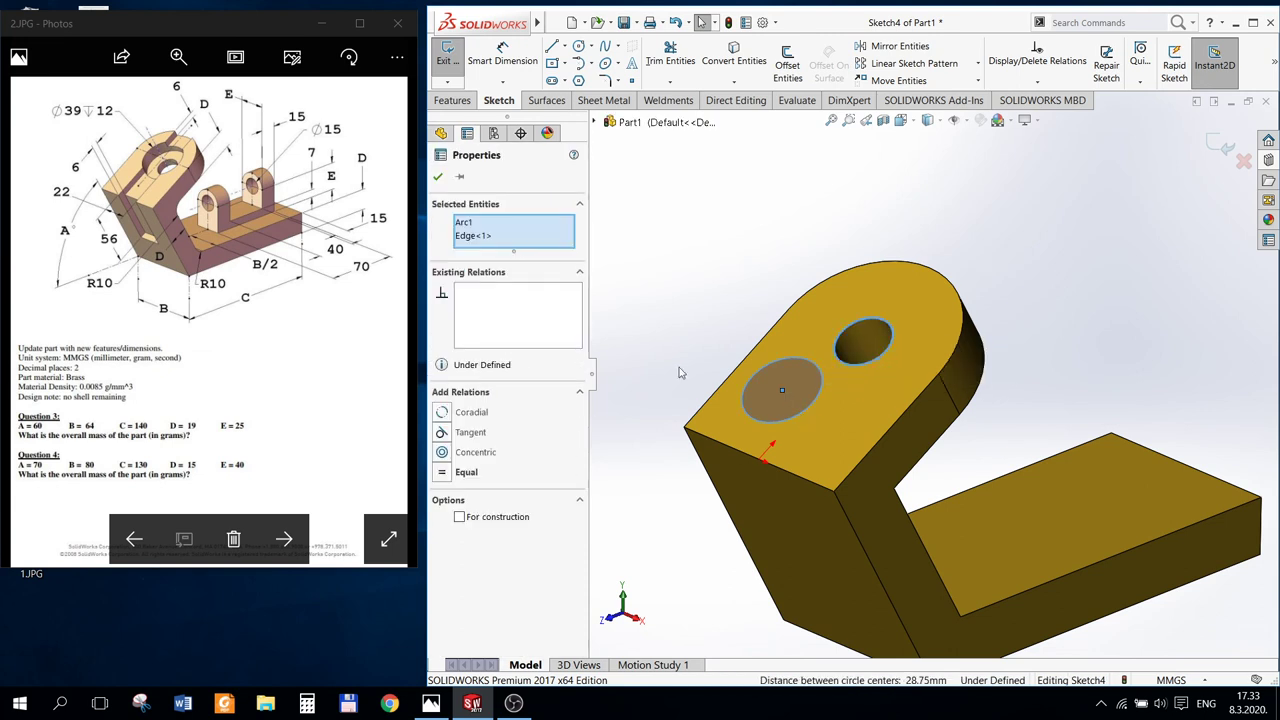
left_click(442, 453)
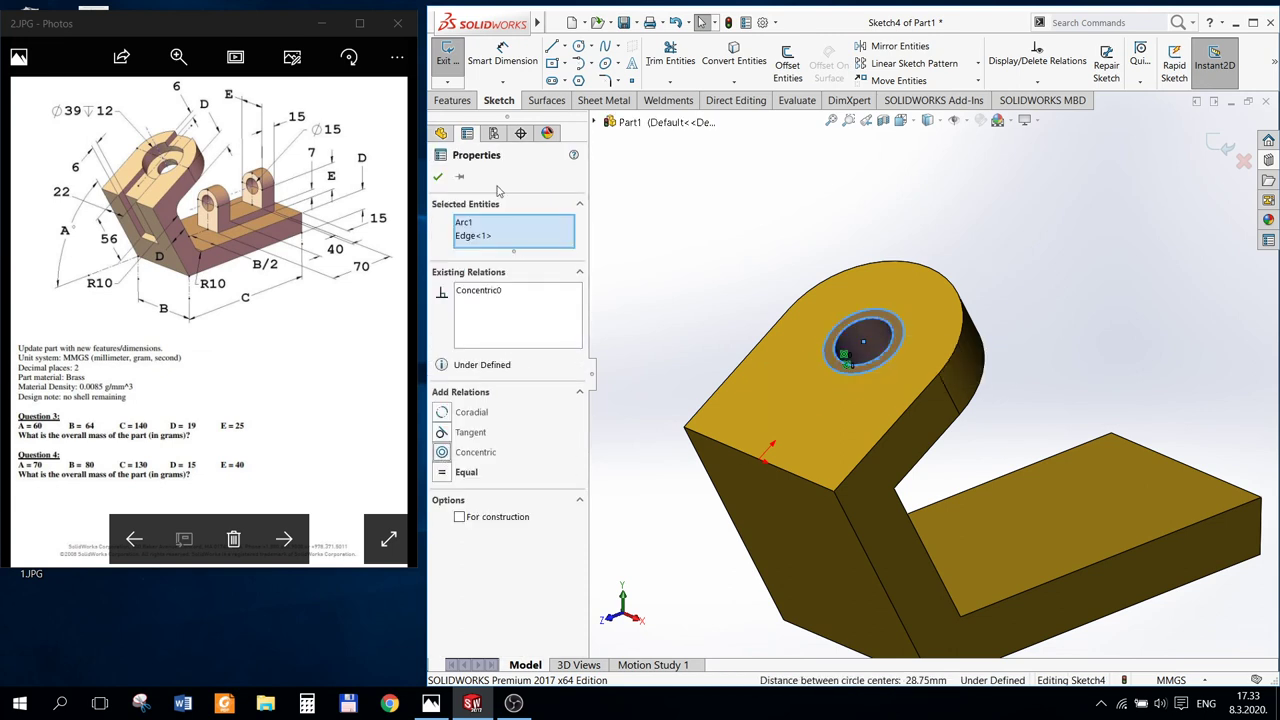
left_click(440, 178)
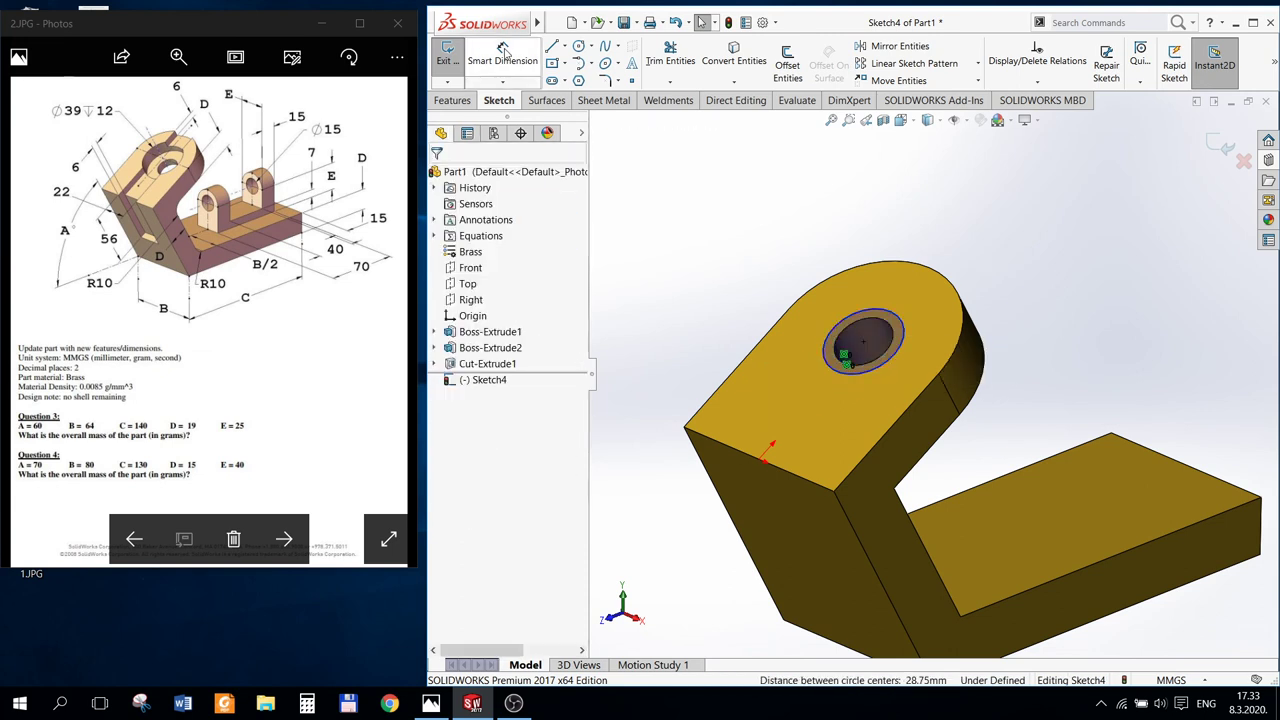
Step: Dimension the circle to 39 mm diameter and exit Sketch4
left_click(884, 364)
left_click(1062, 385)
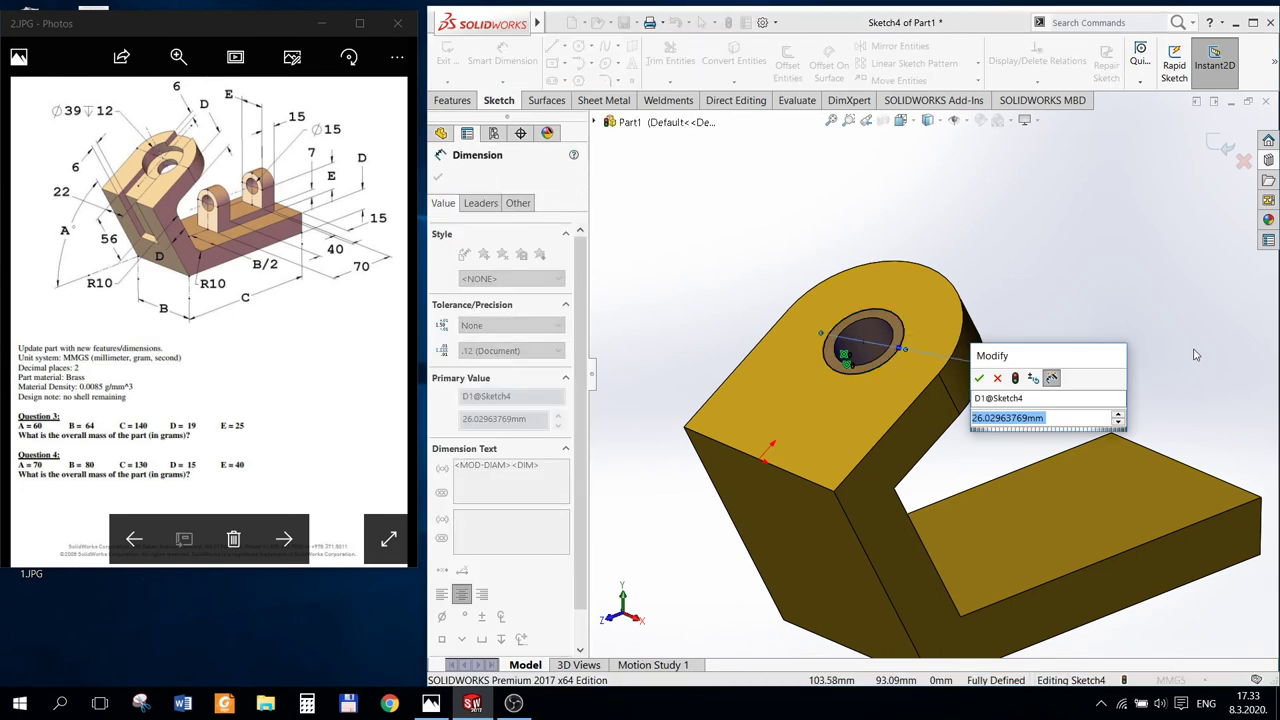
type("39")
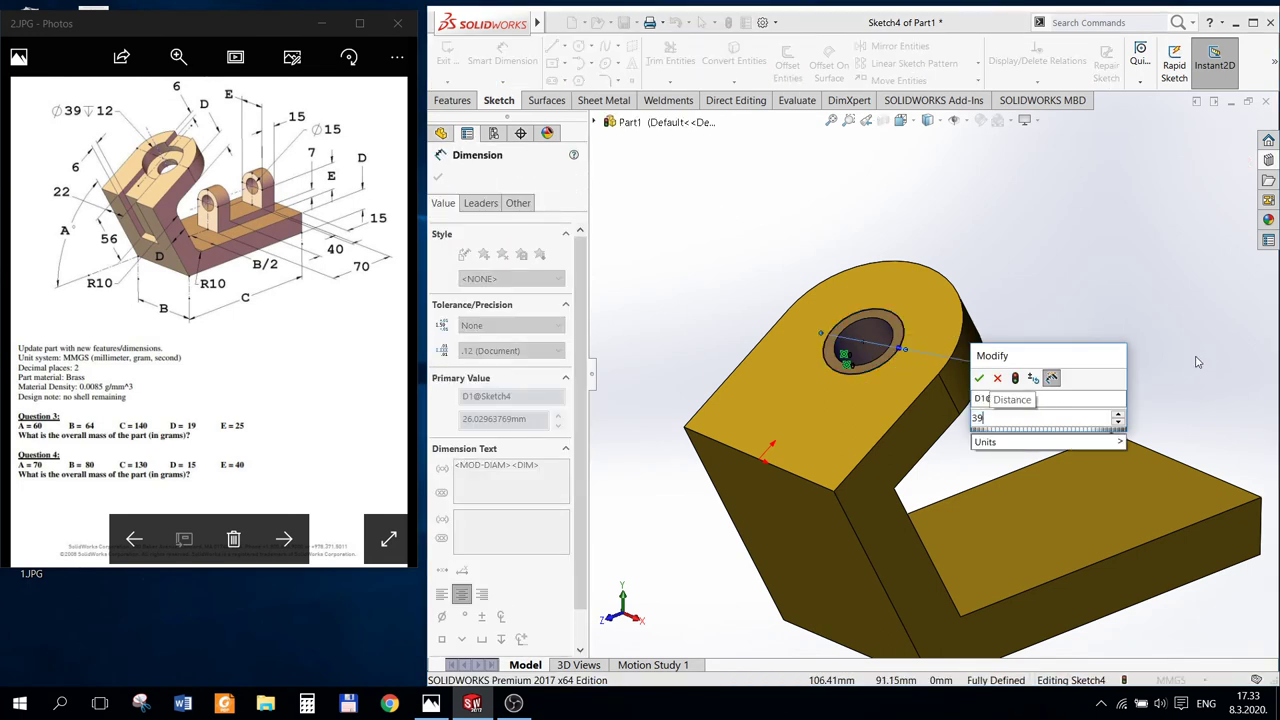
key("Return")
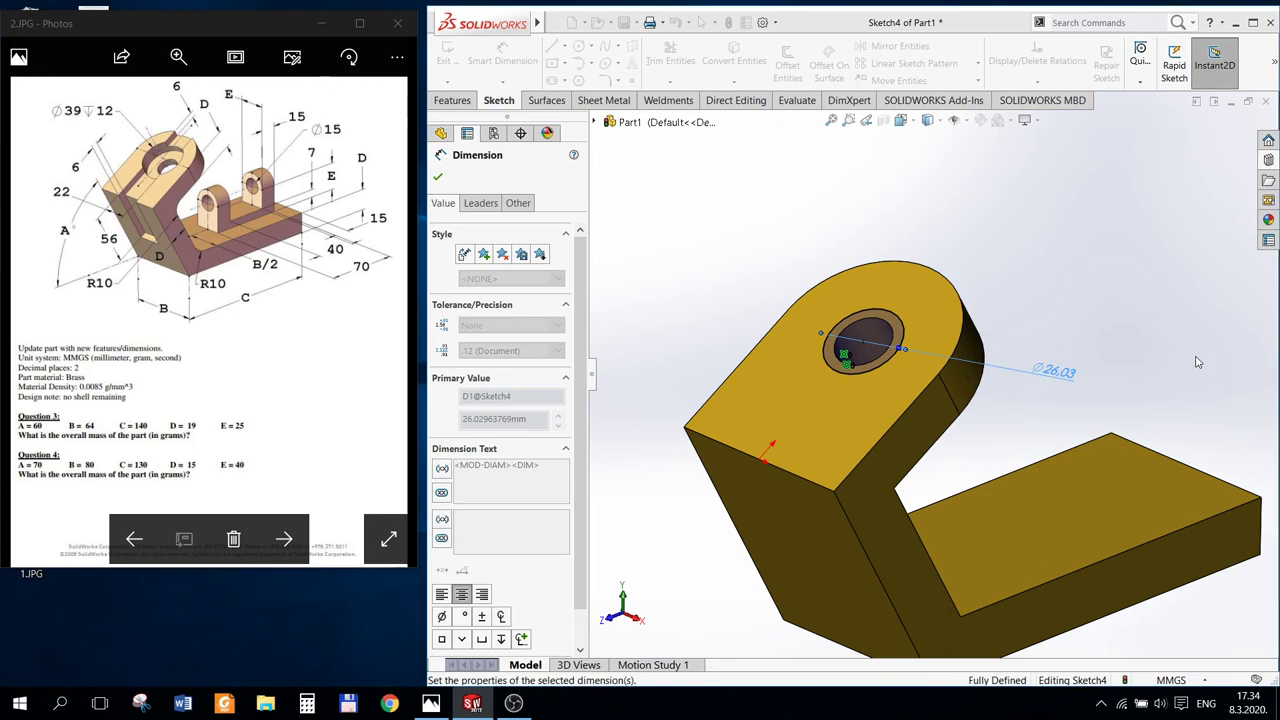
left_click(439, 178)
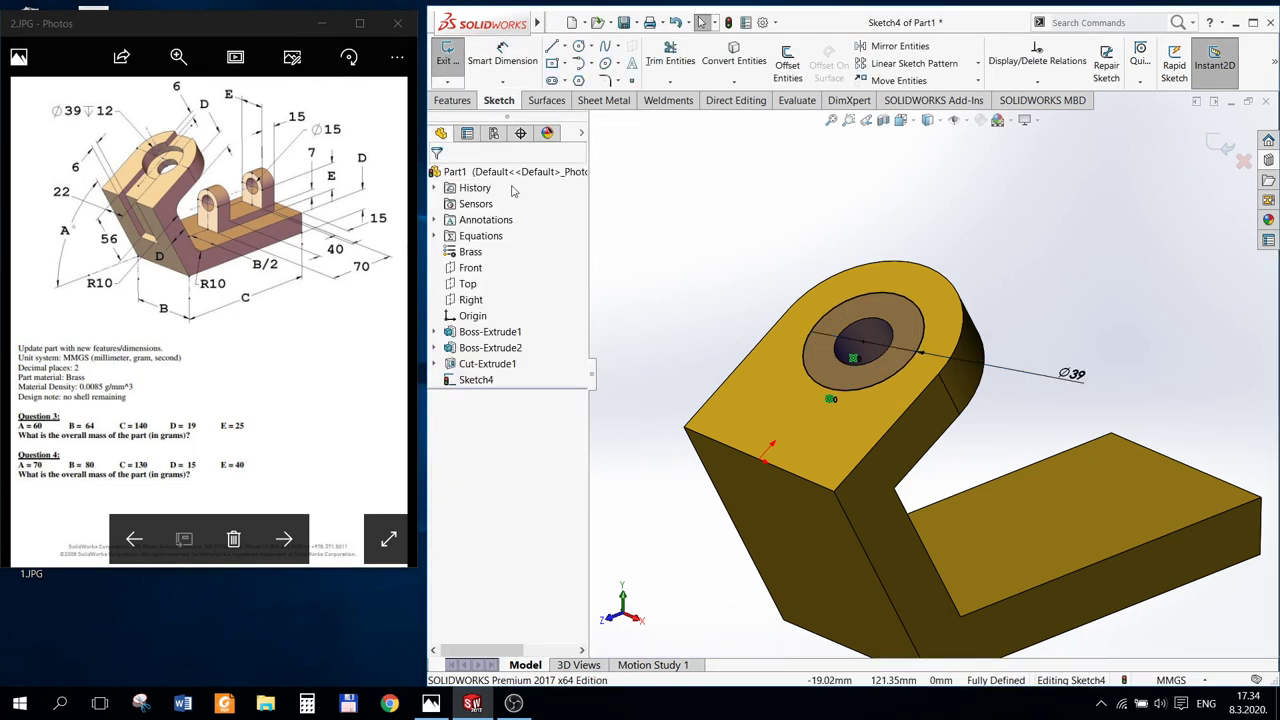
left_click(447, 55)
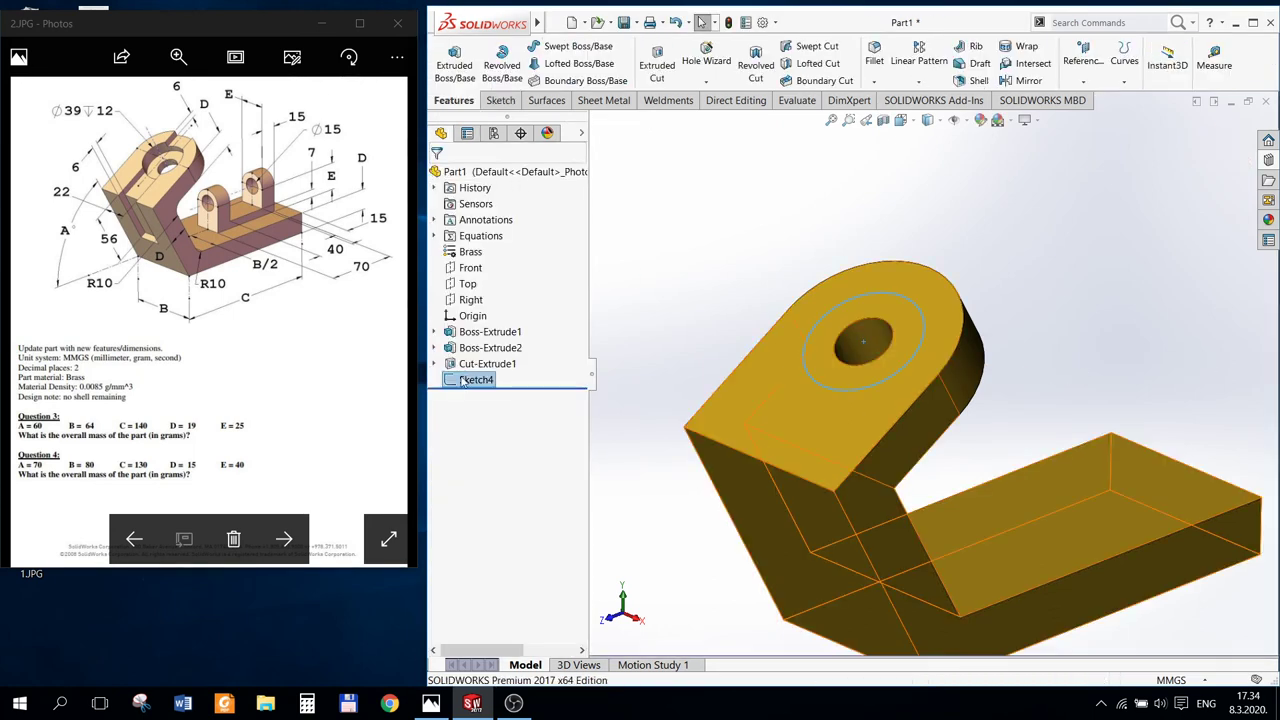
left_click(655, 65)
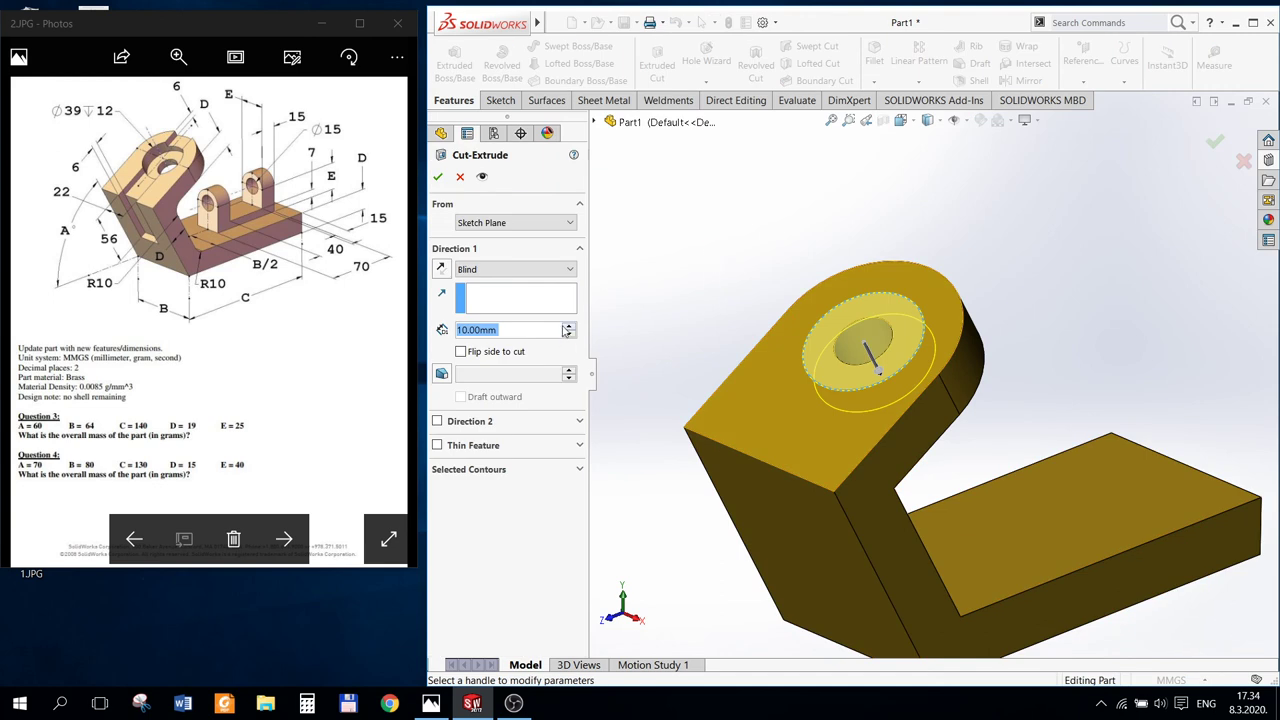
Step: Set the counterbore cut to Blind 12 mm deep and confirm it
left_click(567, 327)
left_click(567, 327)
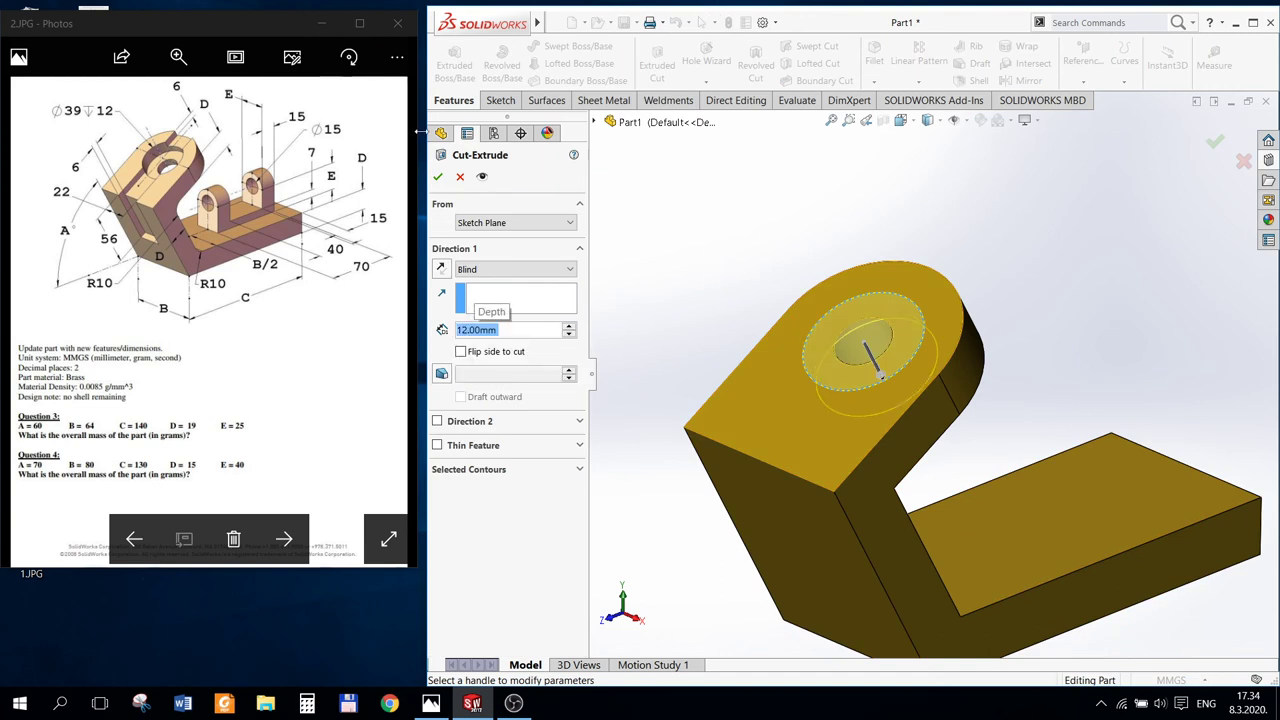
left_click(437, 176)
Step: Fit the part in view and start a new sketch on the tab face with the hole
key("f")
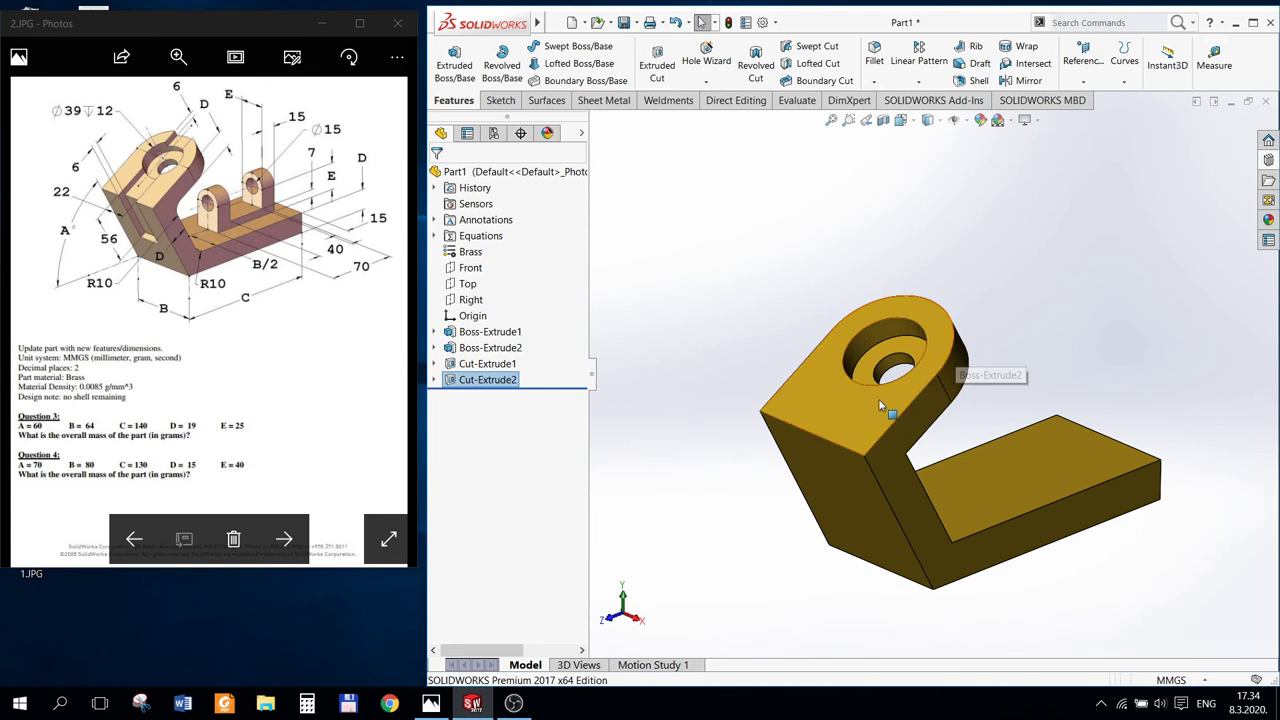
left_click(820, 411)
right_click(820, 411)
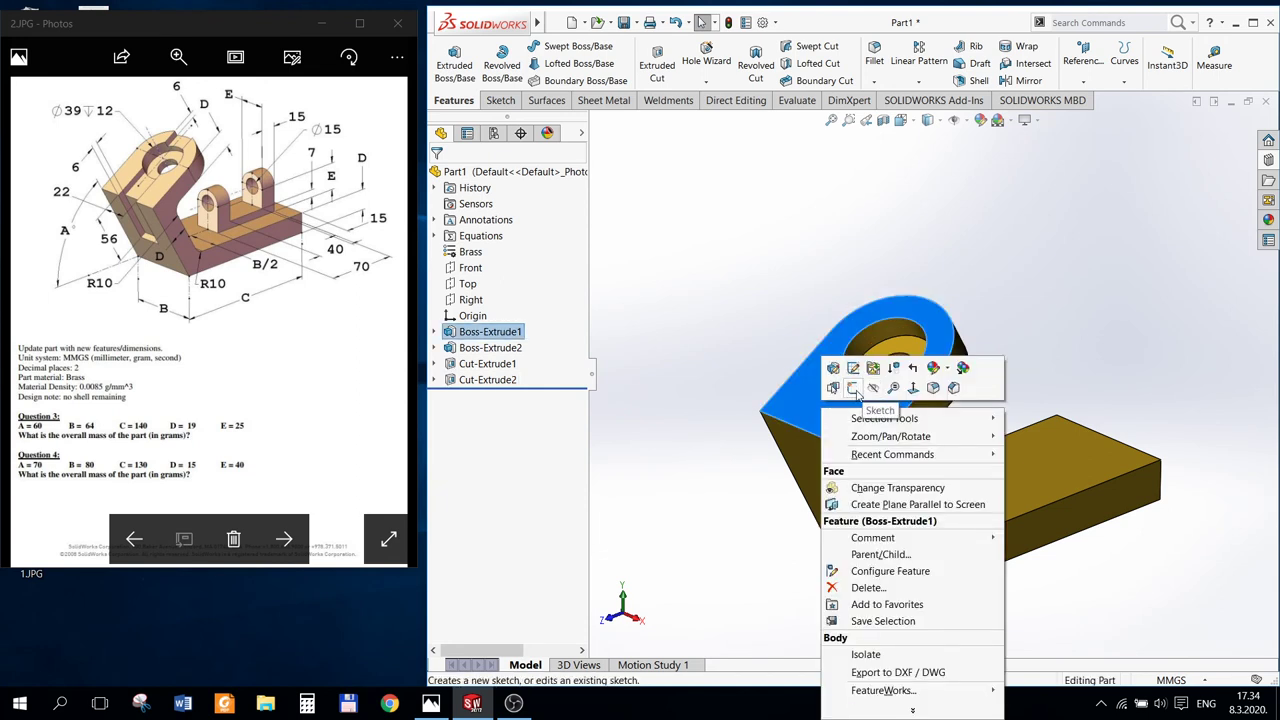
left_click(853, 389)
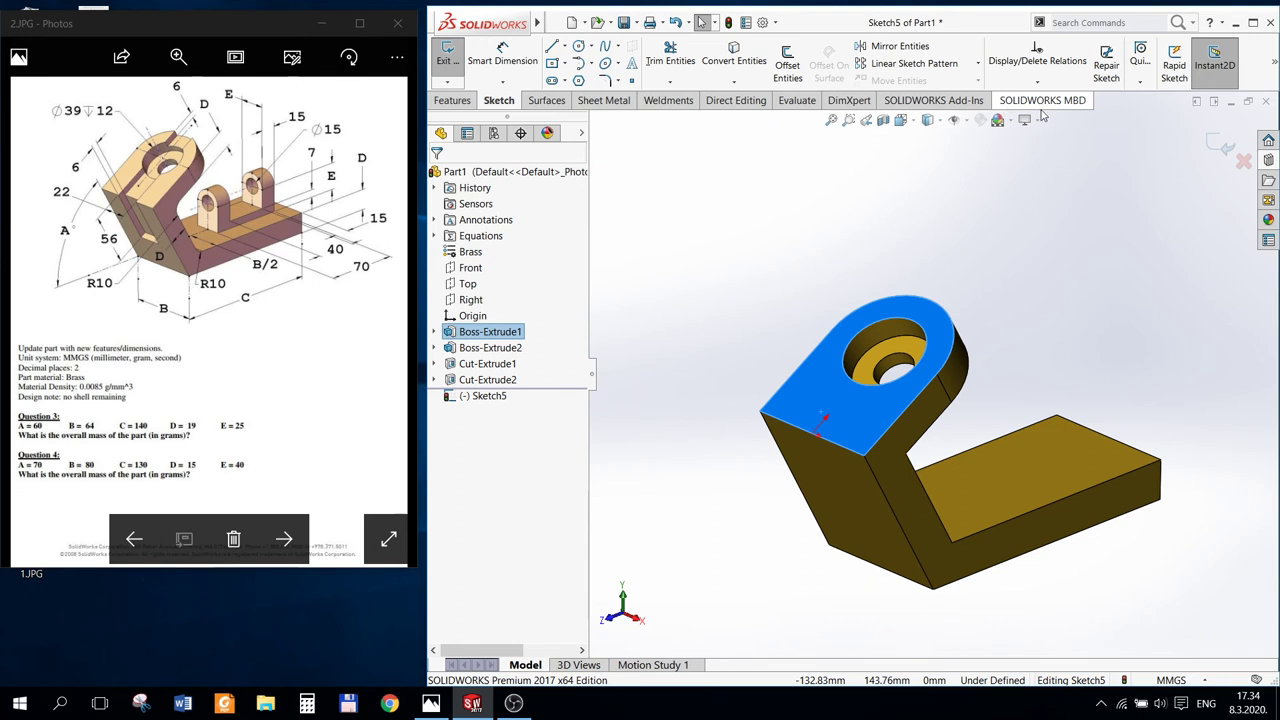
Step: View the tab face Normal To and draw a corner rectangle over it
left_click(900, 120)
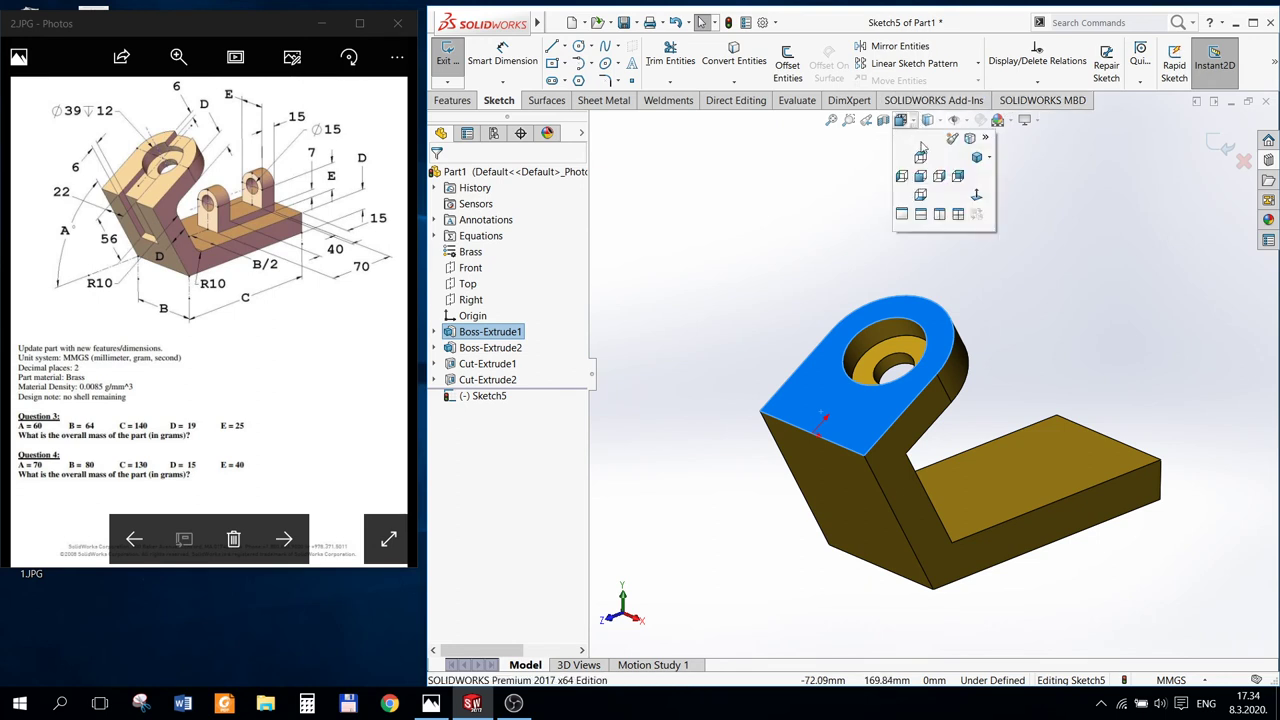
left_click(975, 197)
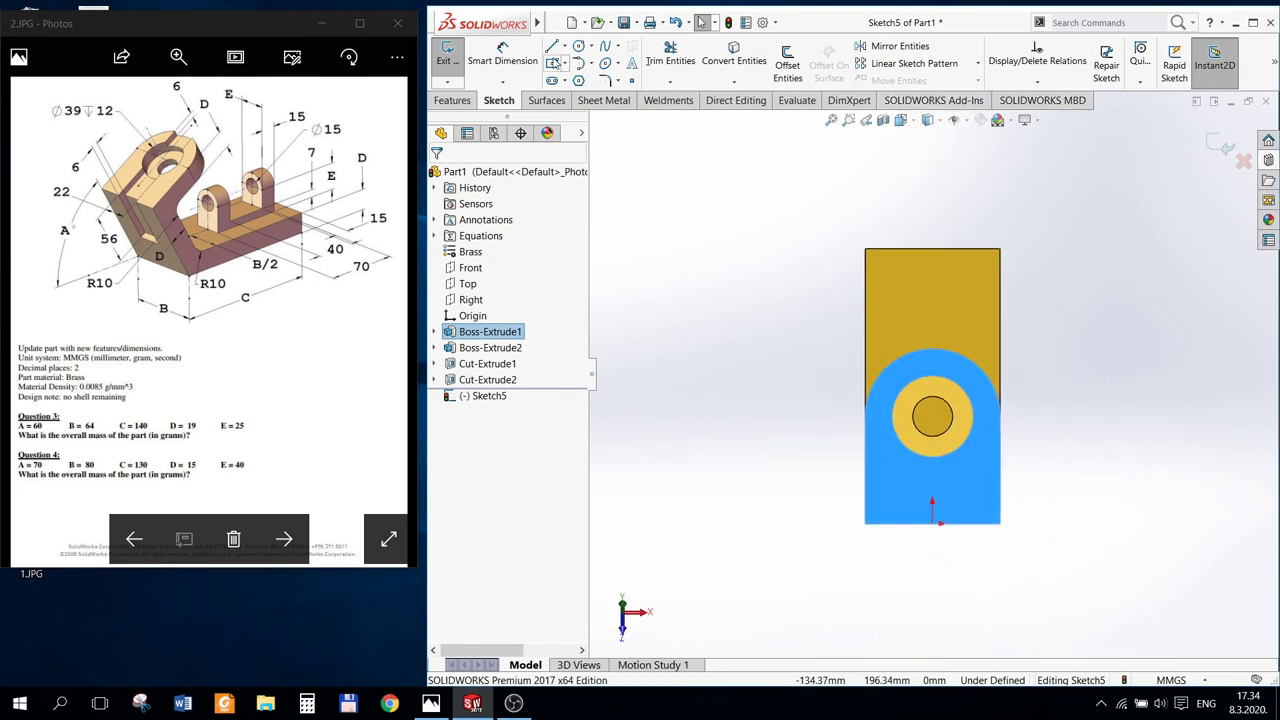
key("r")
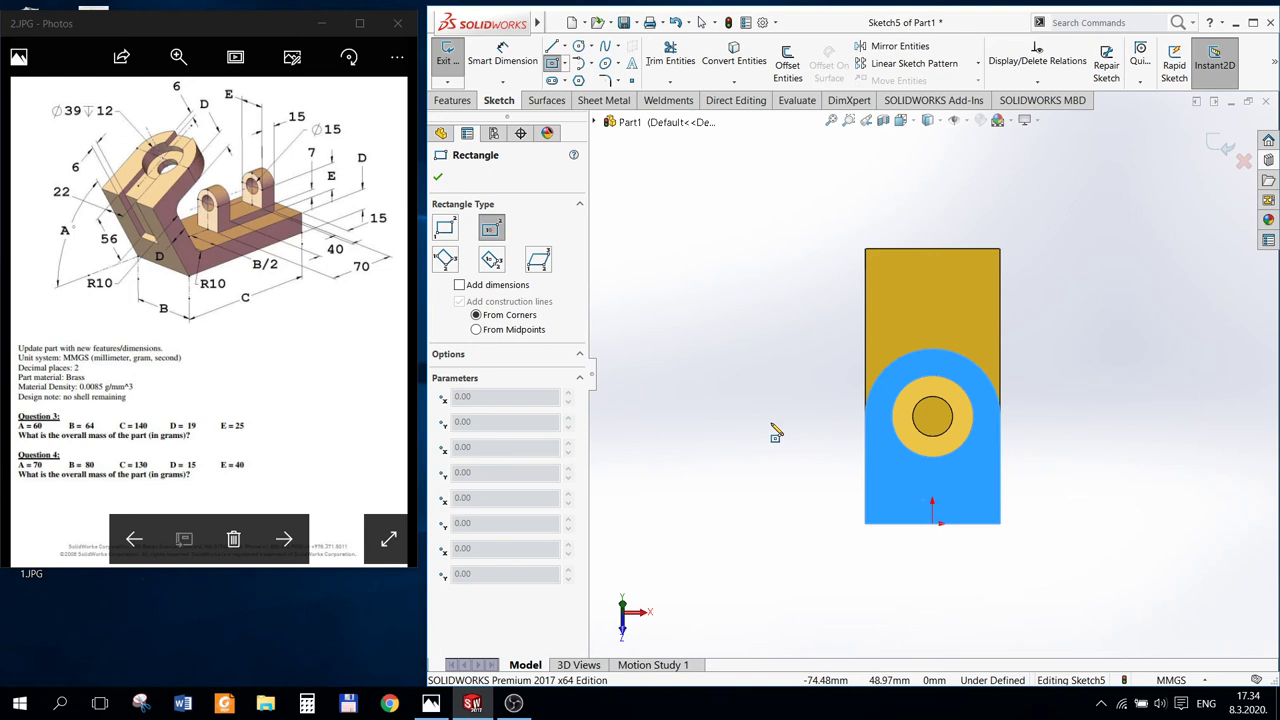
left_click(711, 341)
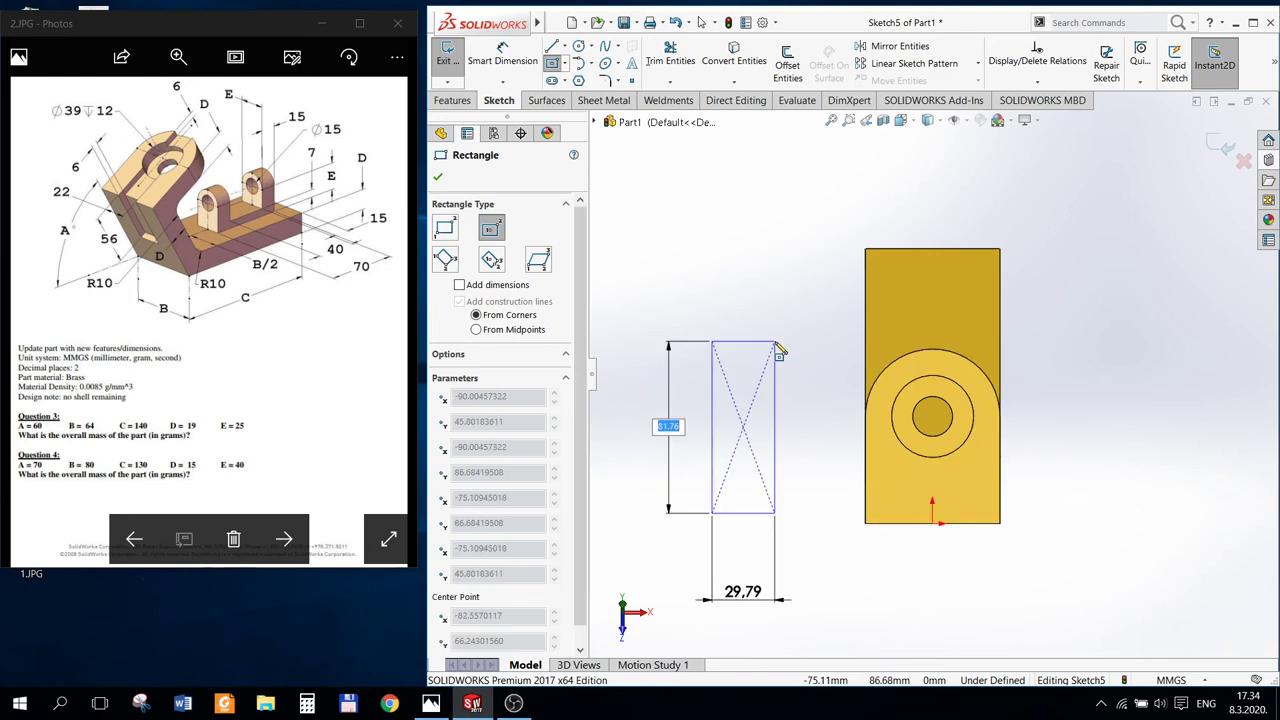
left_click(775, 514)
key("Escape")
Step: Align the rectangle's centre vertically with the origin and make its bottom line collinear with the lower edge
left_click(743, 428)
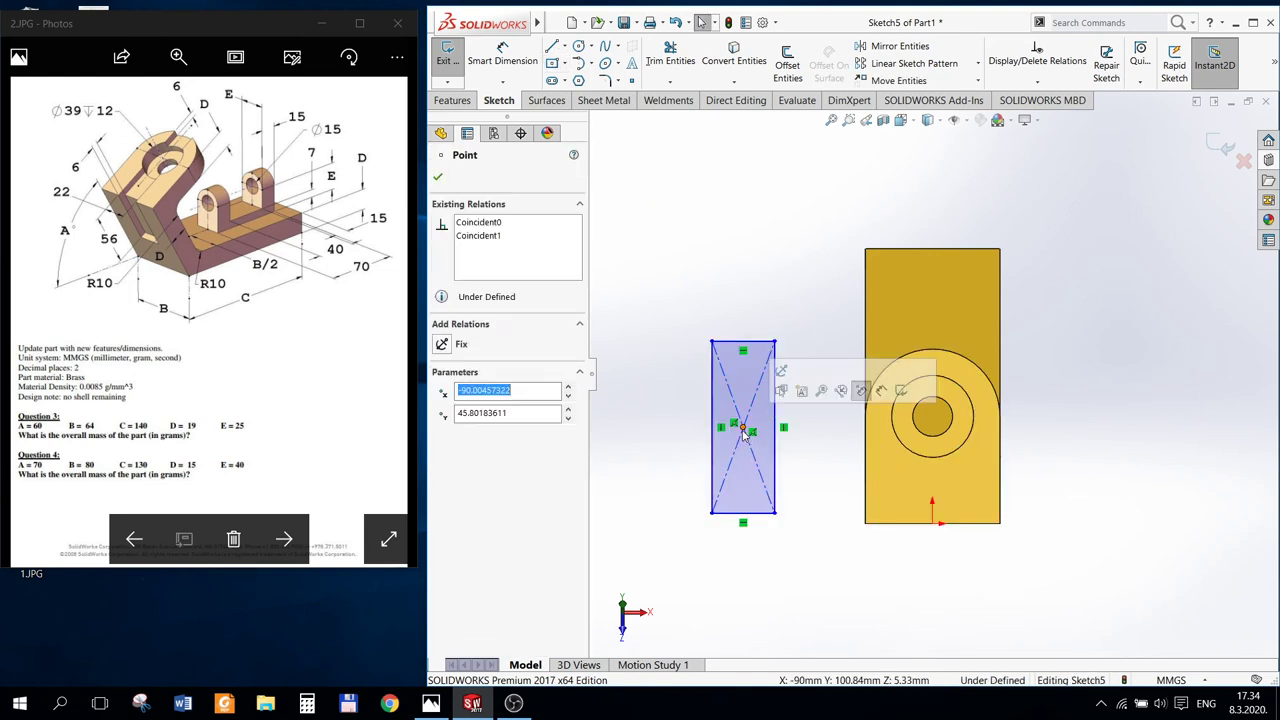
left_click(933, 524, "ctrl")
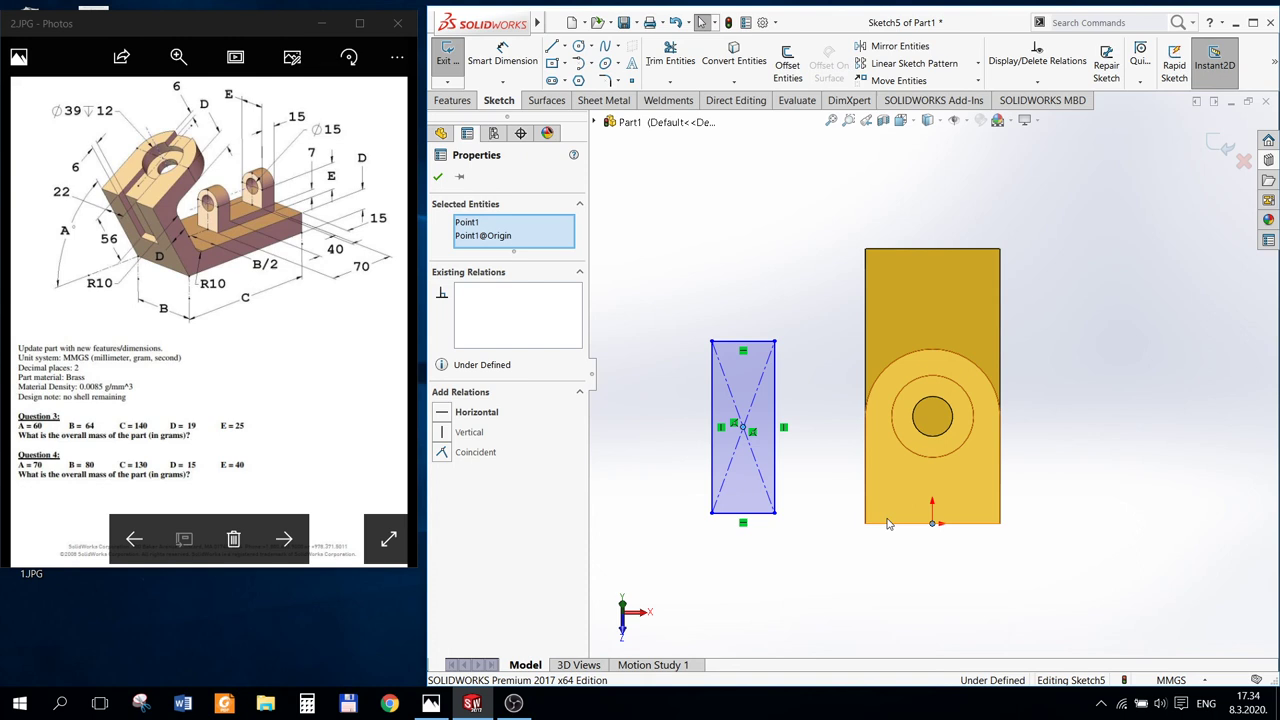
left_click(442, 432)
key("Escape")
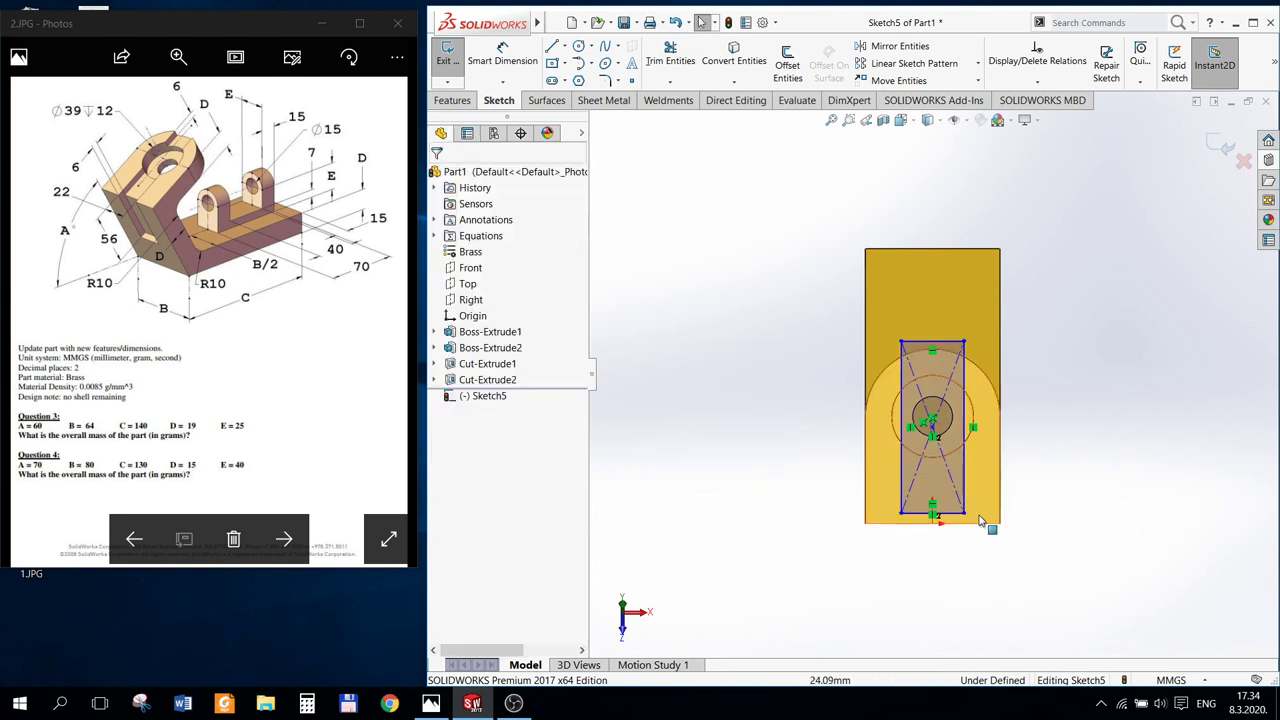
left_click(950, 513)
left_click(931, 522, "ctrl")
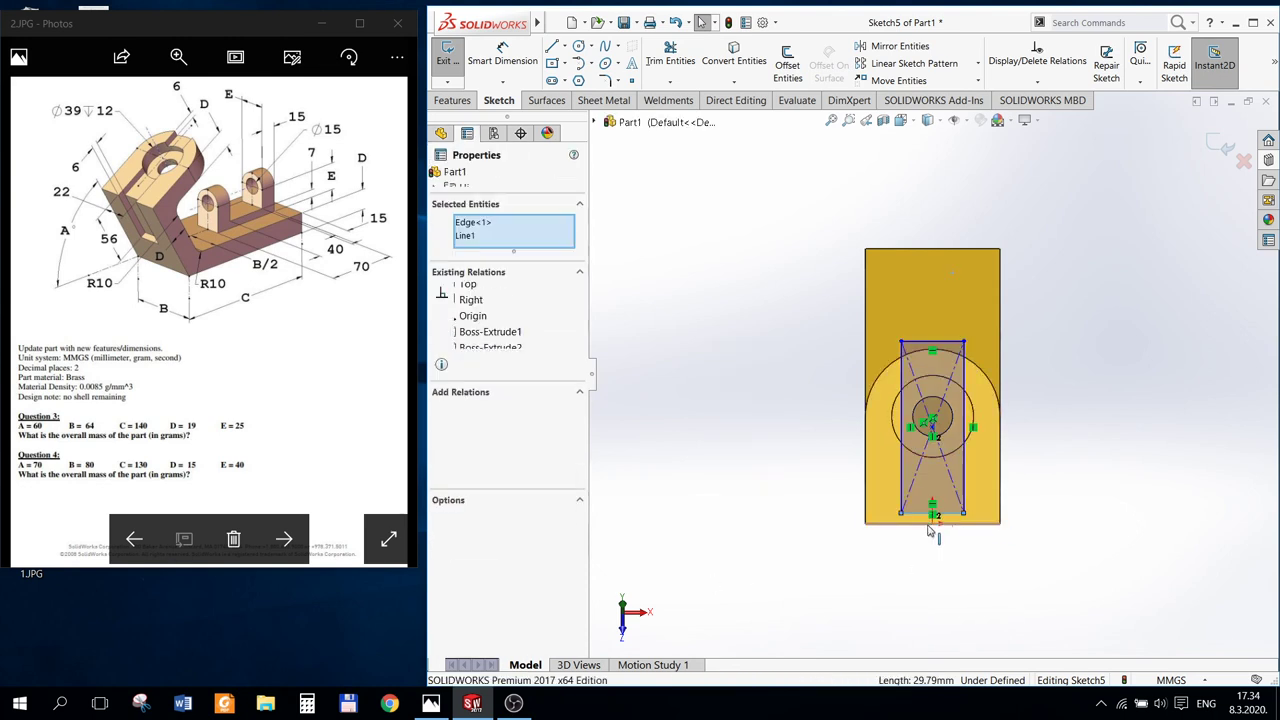
left_click(446, 414)
key("Escape")
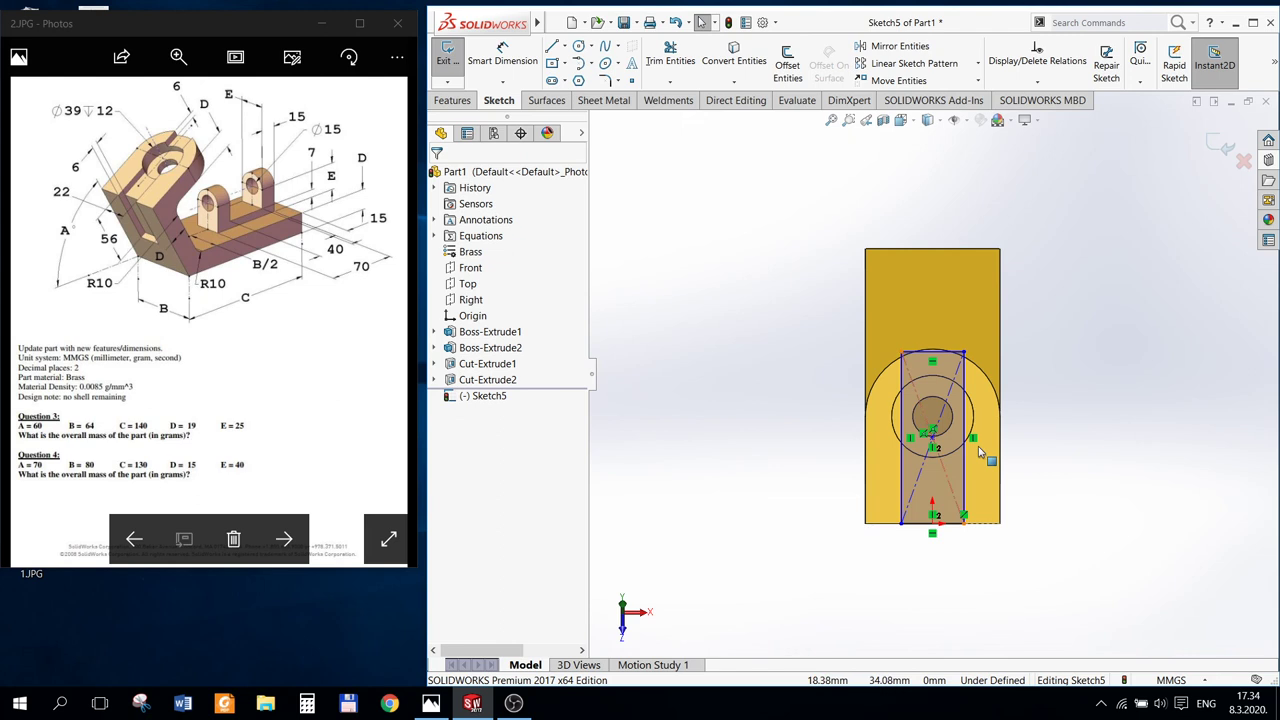
Step: Make the rectangle's top line tangent to the tab's arched edge
scroll(1030, 400, "down", 4)
left_click(855, 303)
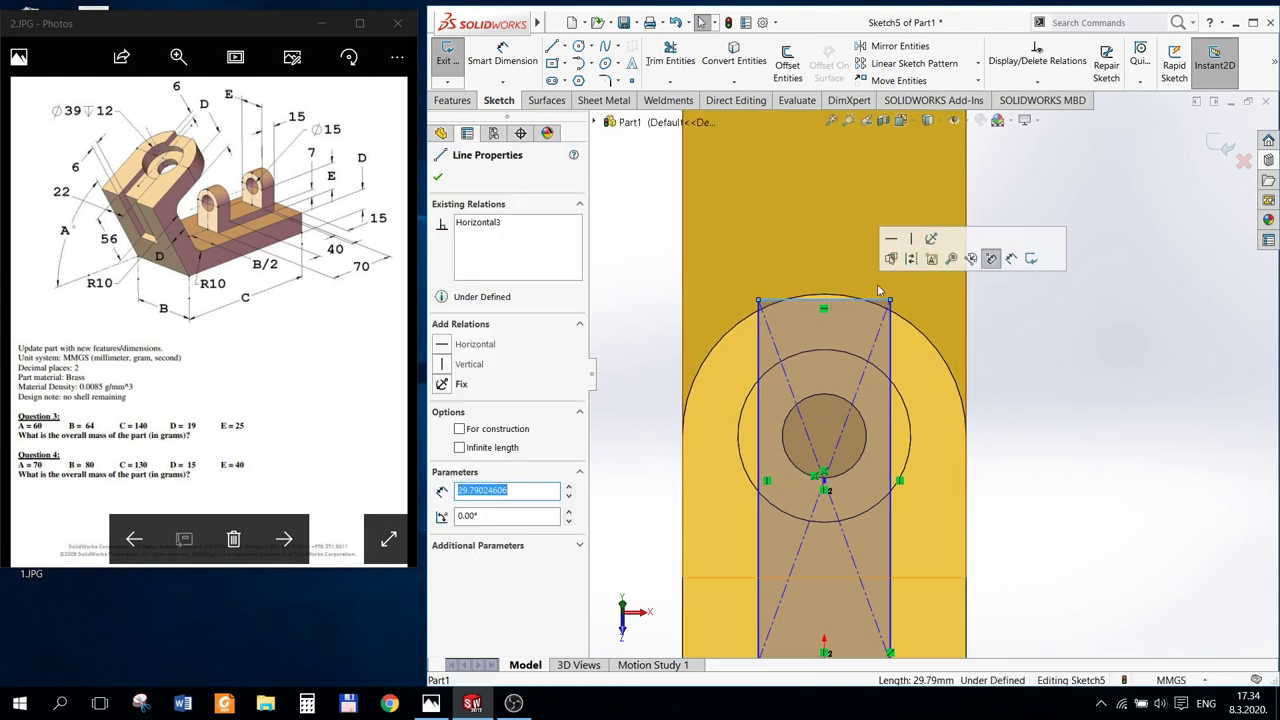
scroll(933, 328, "up", 3)
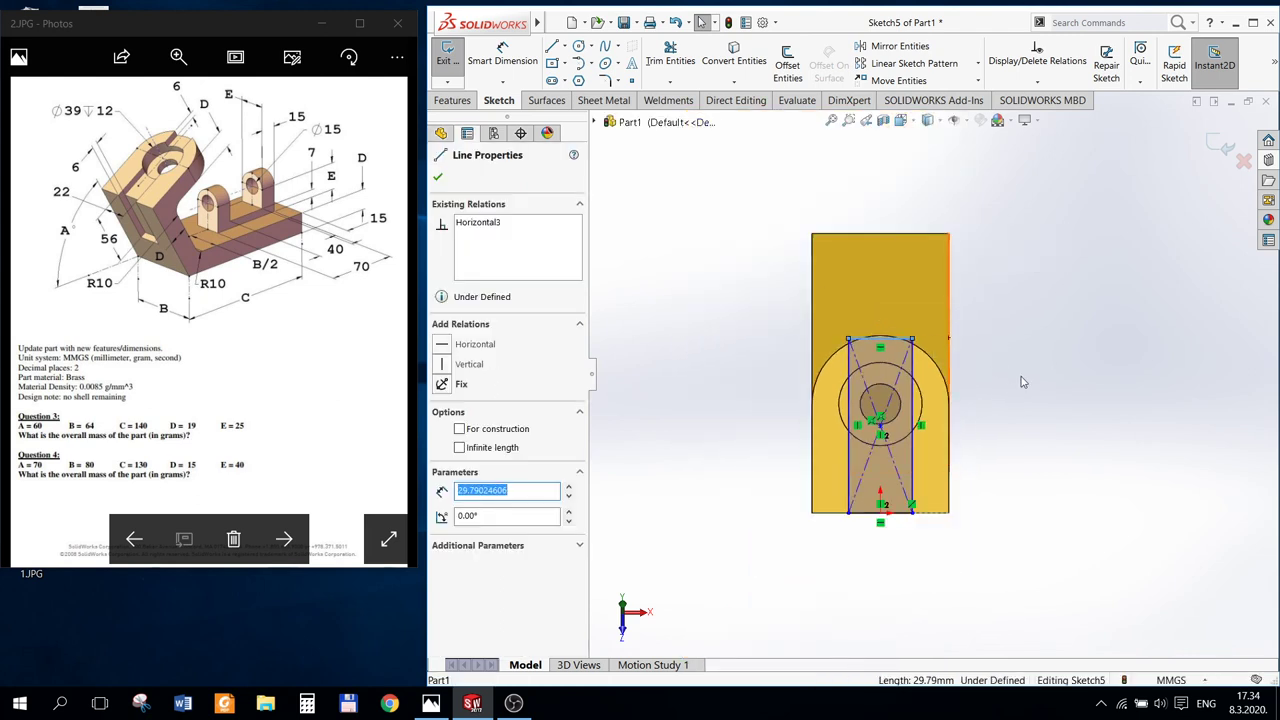
scroll(1010, 380, "down", 2)
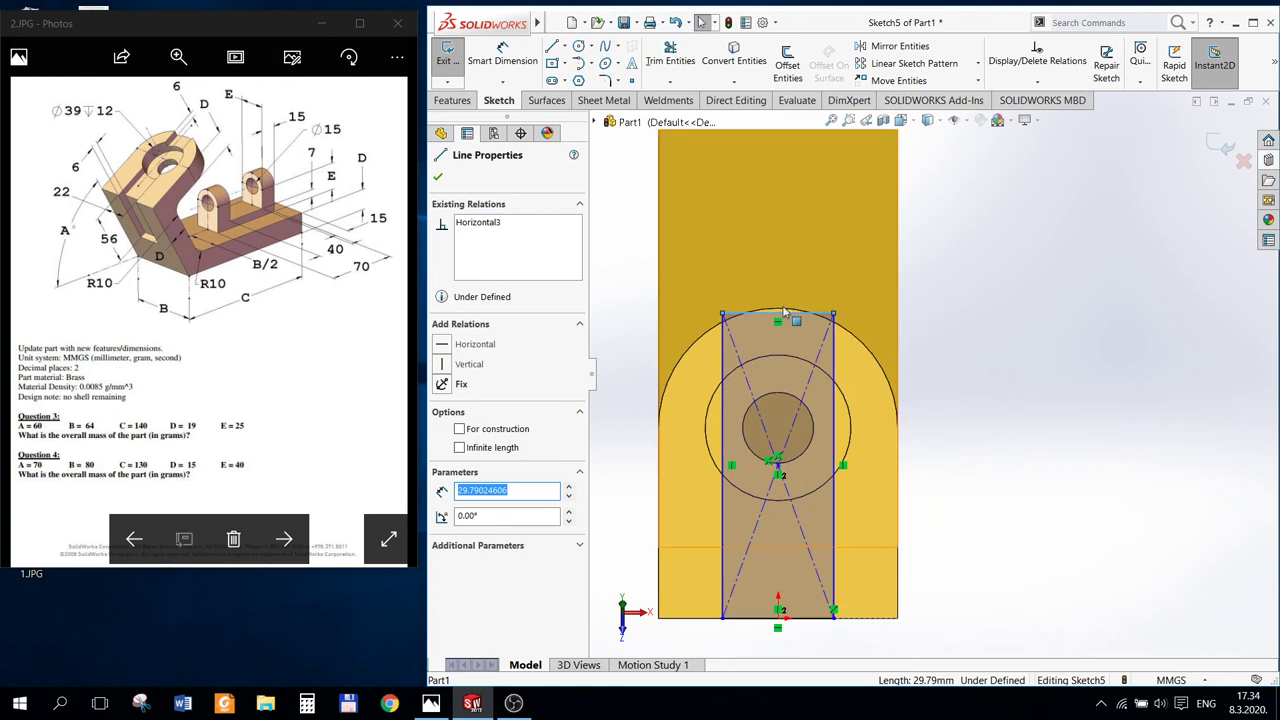
left_click(871, 358)
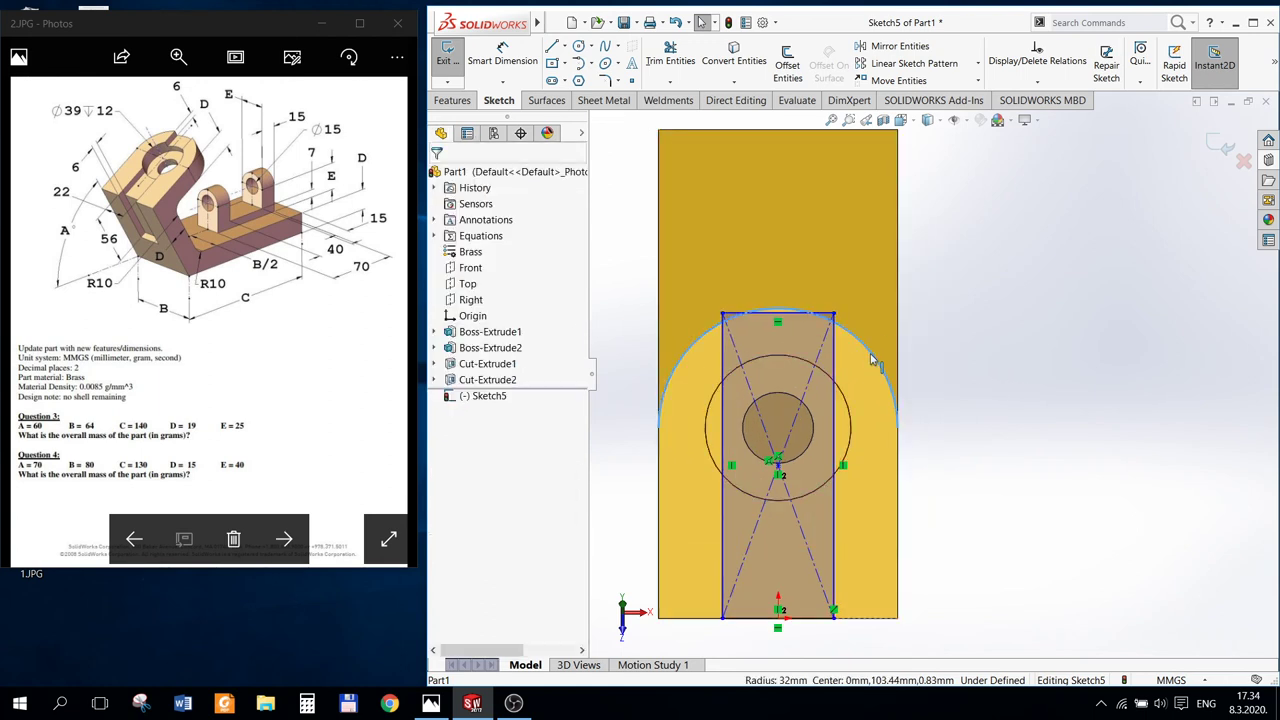
left_click(787, 318, "ctrl")
left_click(471, 413)
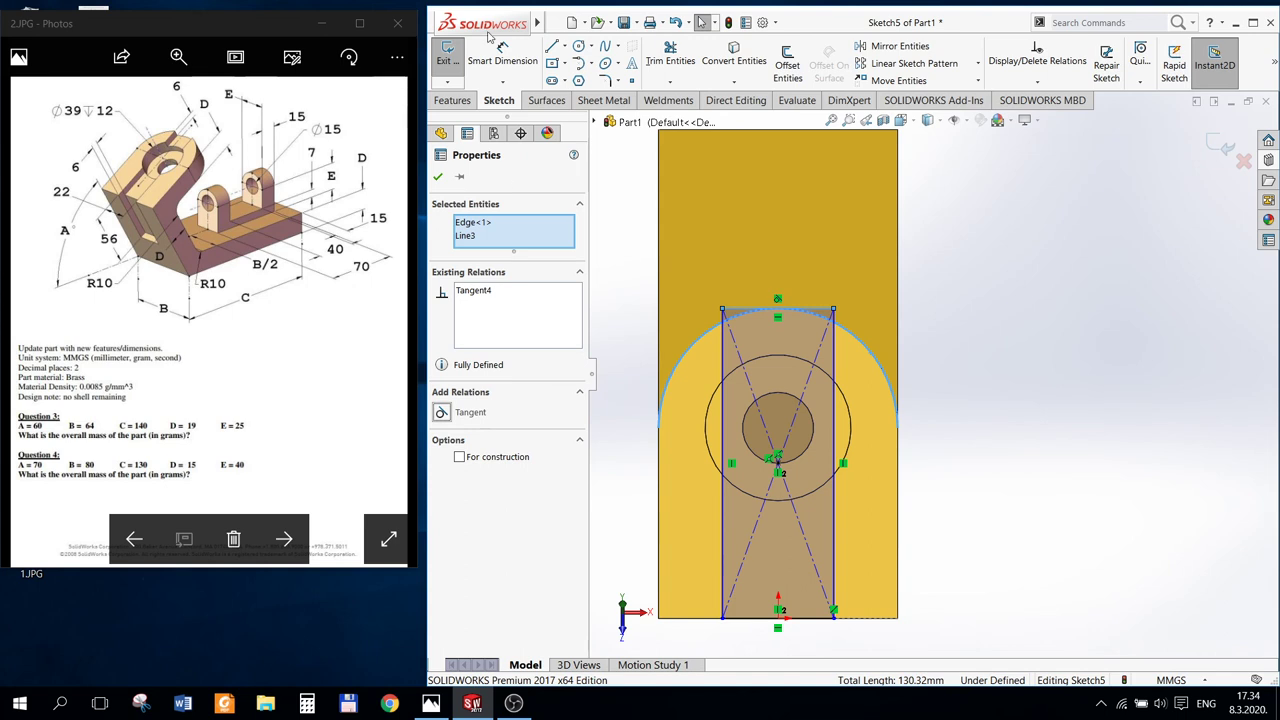
left_click(502, 52)
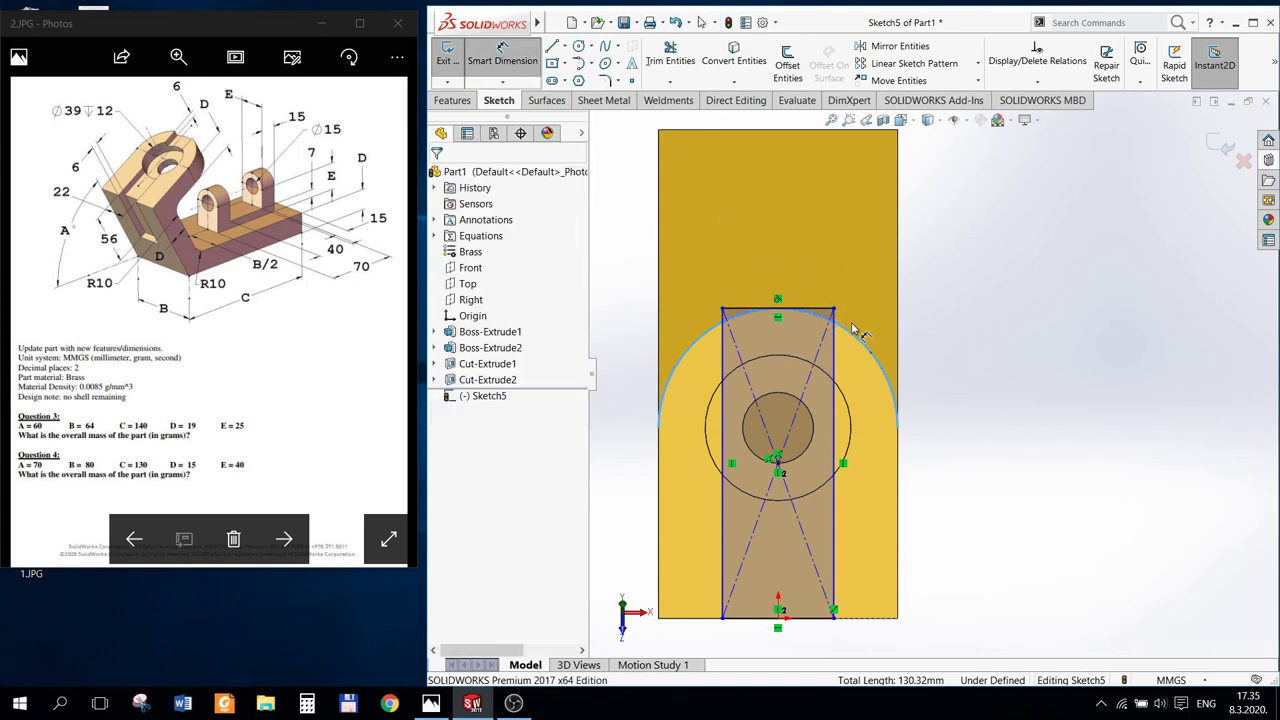
Step: Dimension the rectangle's width to 22 mm
left_click(811, 317)
left_click(790, 268)
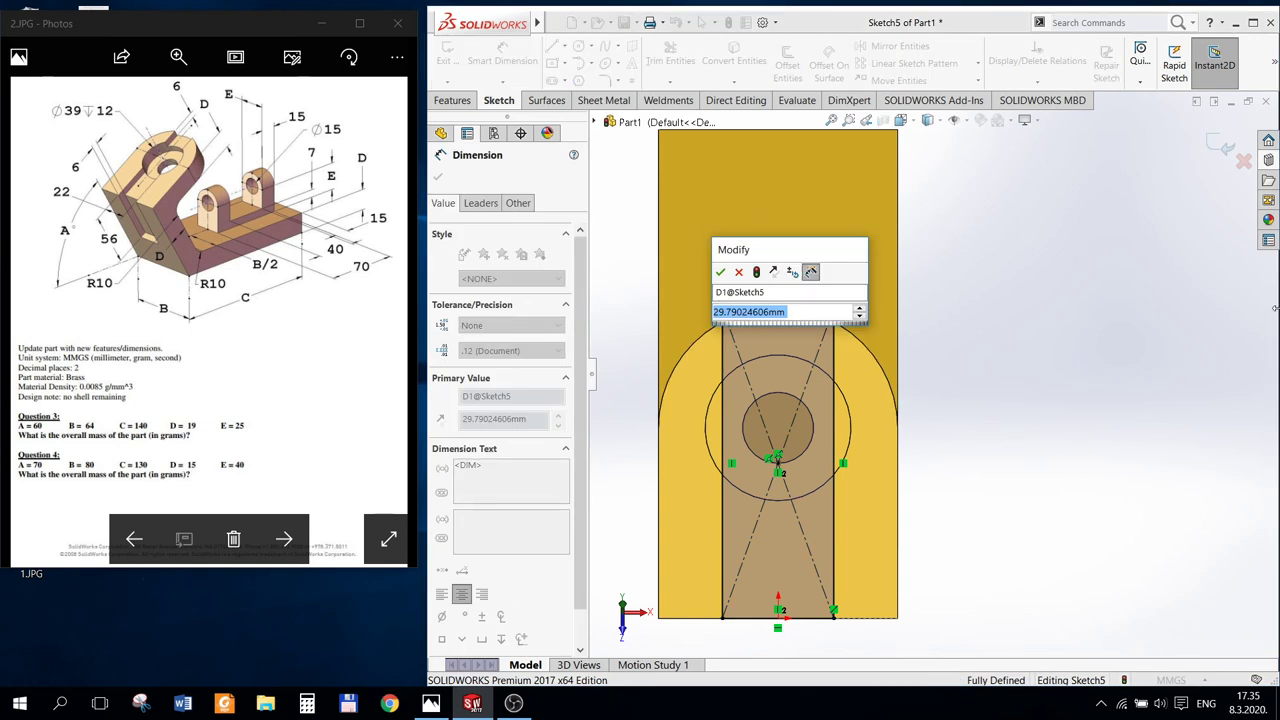
type("22")
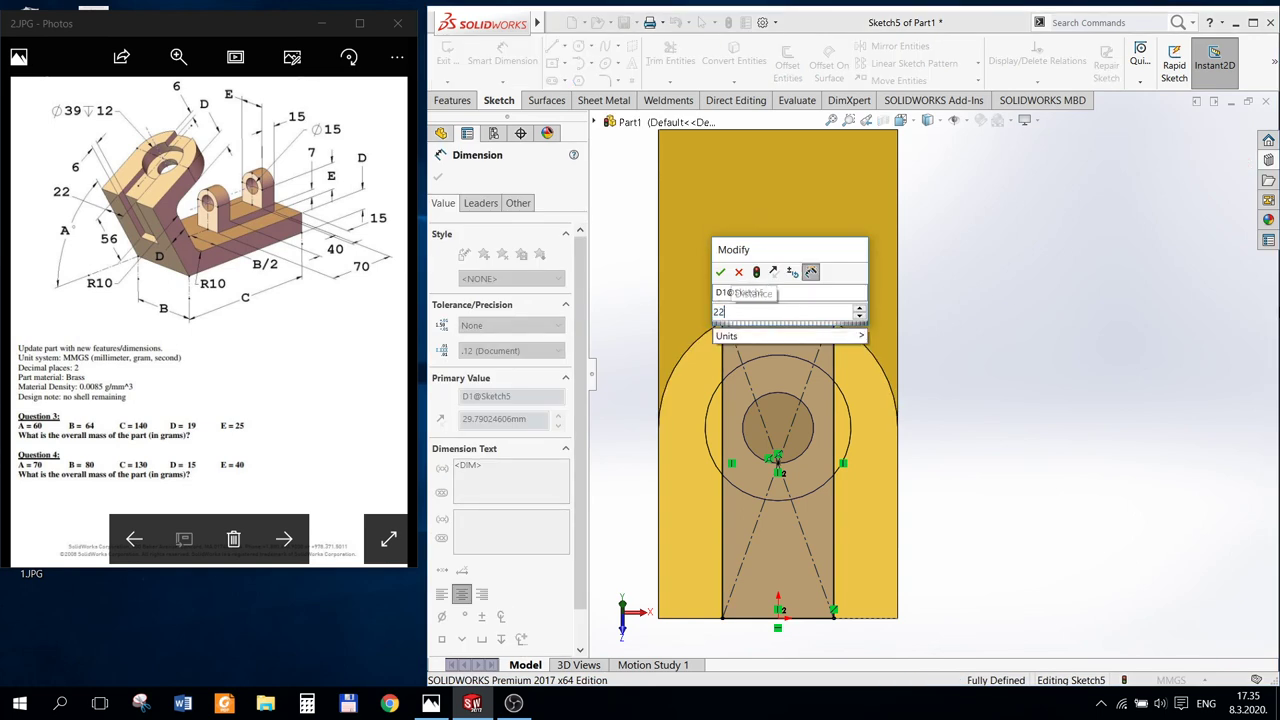
key("Return")
left_click(440, 178)
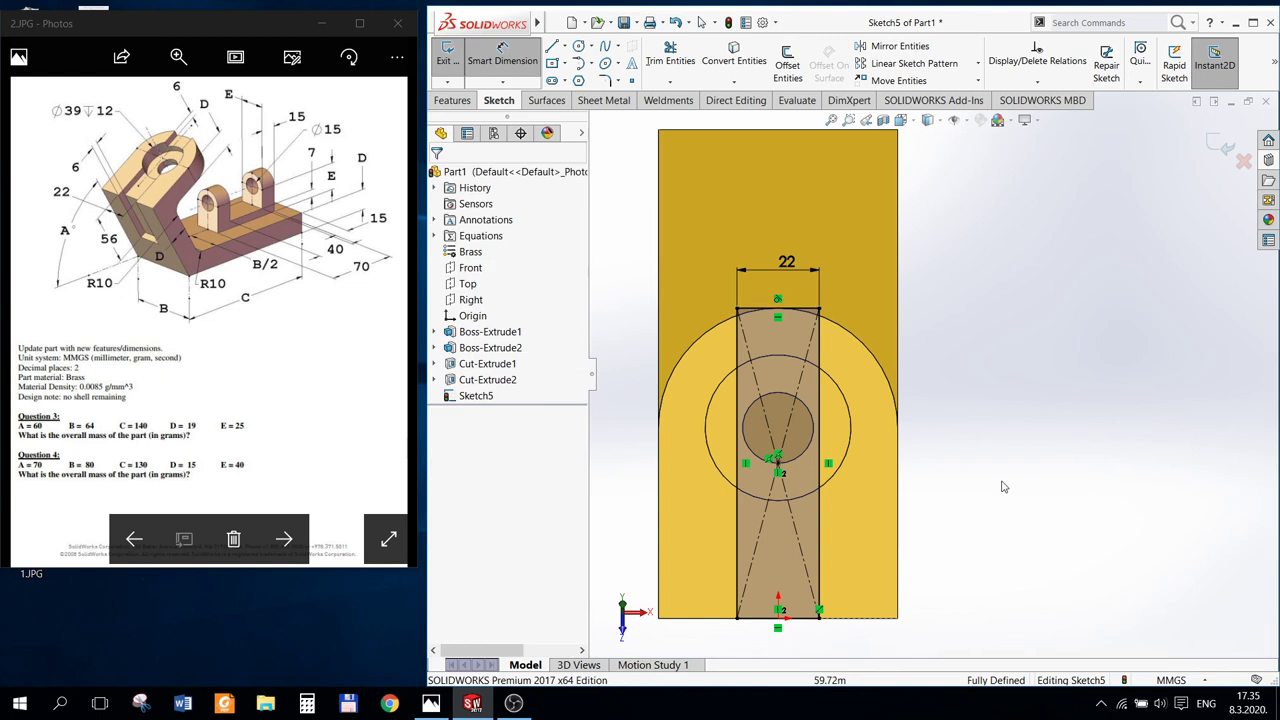
Step: Extrude-cut the slot sketch Blind 6 mm deep into the tab
middle_click_drag(900, 420, 850, 330)
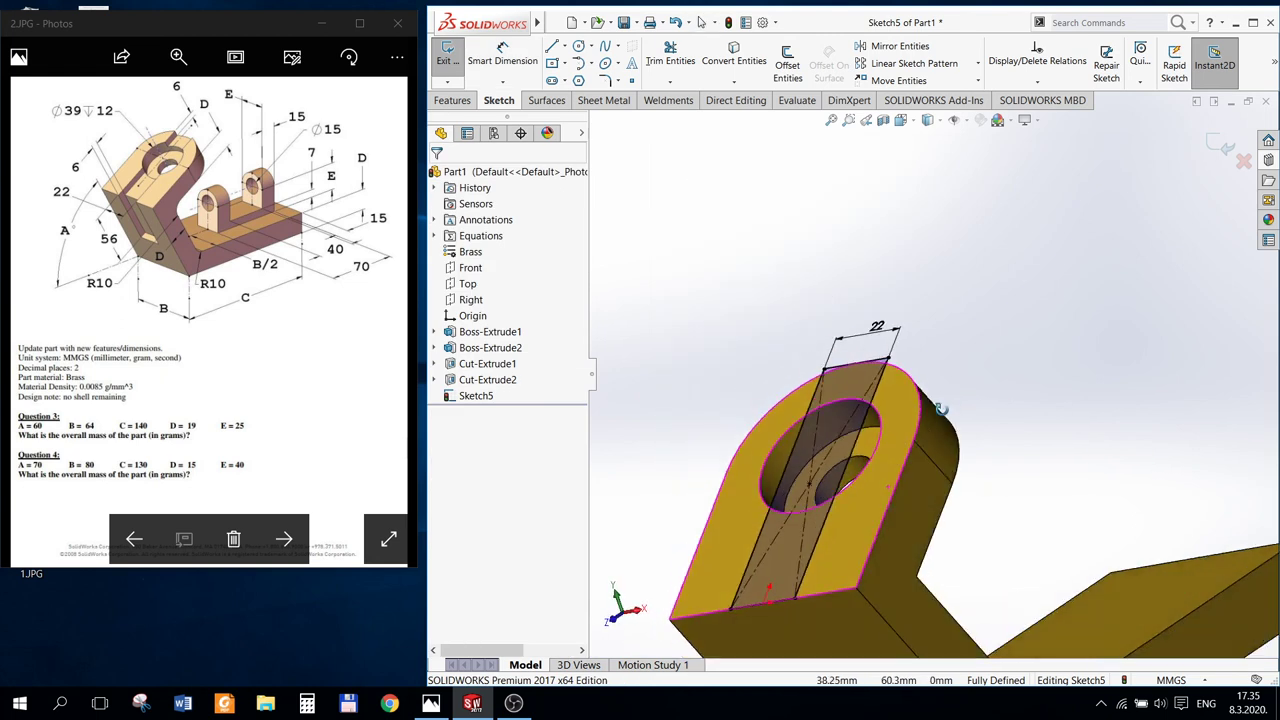
left_click(452, 100)
left_click(657, 65)
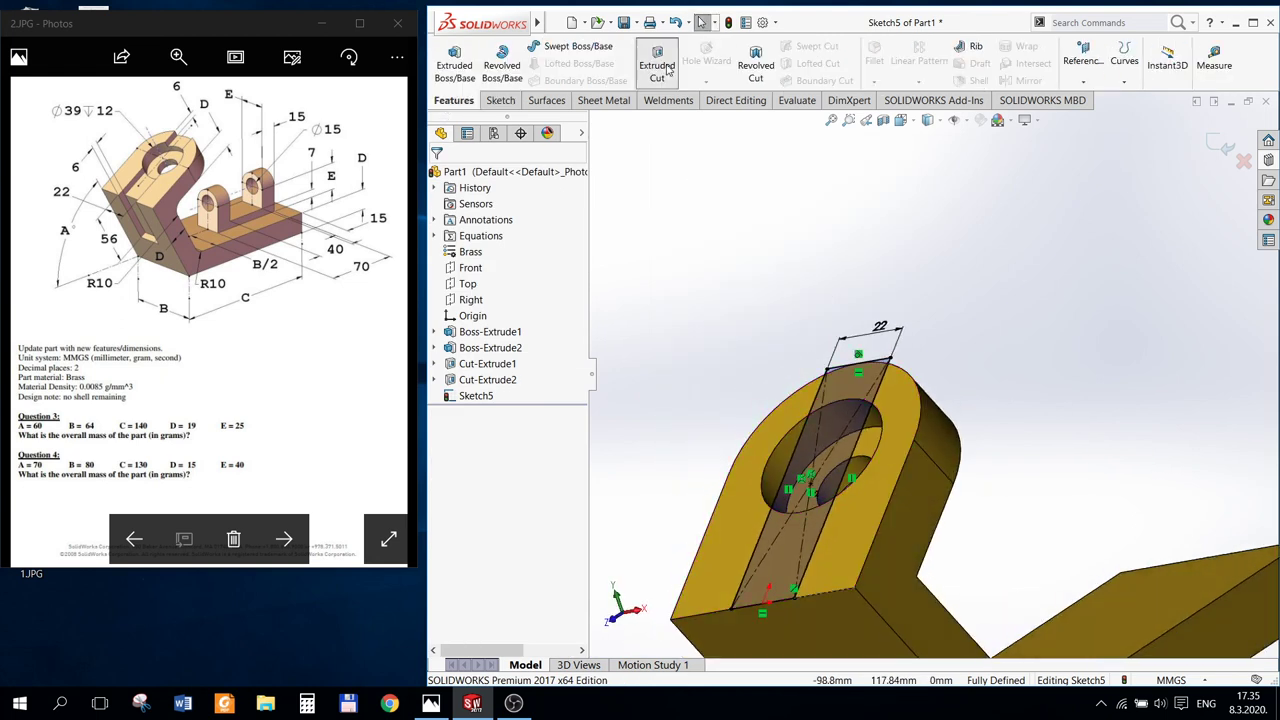
type("6")
key("Return")
right_click(645, 315)
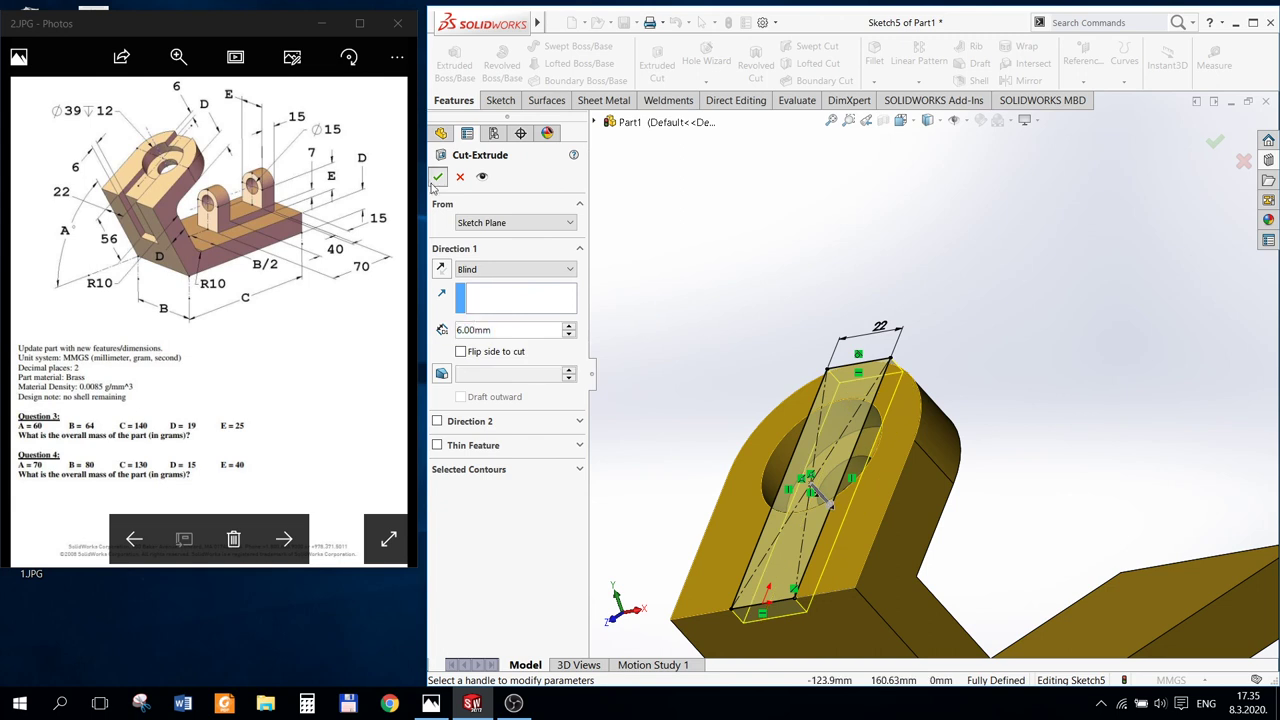
scroll(871, 306, "up", 5)
mouse_move(871, 306)
middle_mouse_down()
mouse_move(751, 320)
mouse_move(857, 329)
mouse_move(910, 358)
middle_mouse_up()
Step: Start a sketch on the upright plate, view it Normal To, and draw a corner rectangle from the notch
right_click(892, 440)
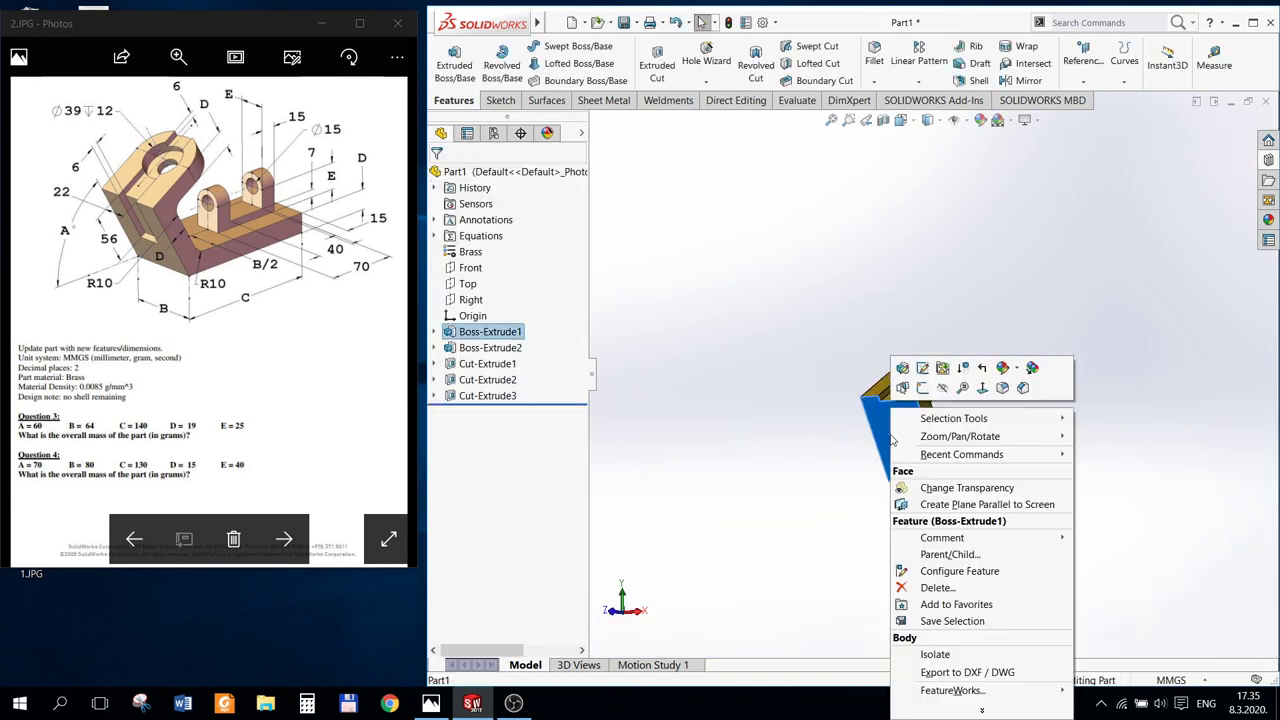
left_click(924, 398)
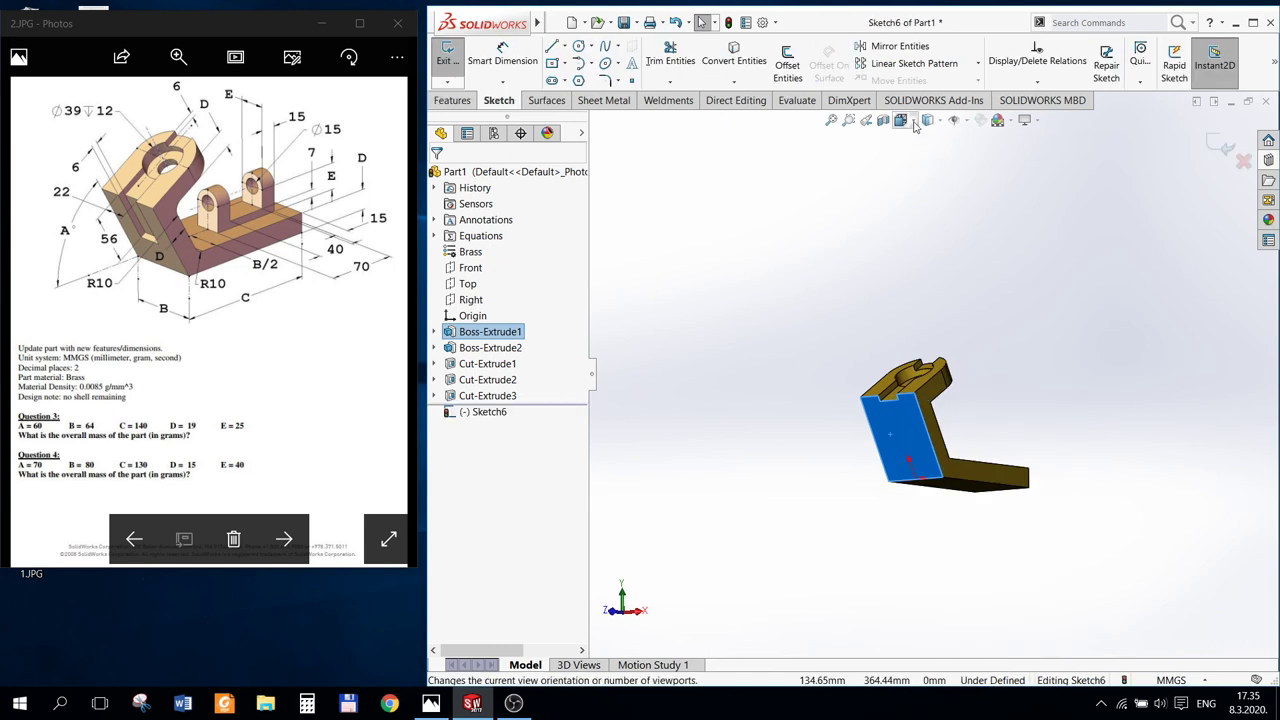
left_click(901, 120)
left_click(976, 197)
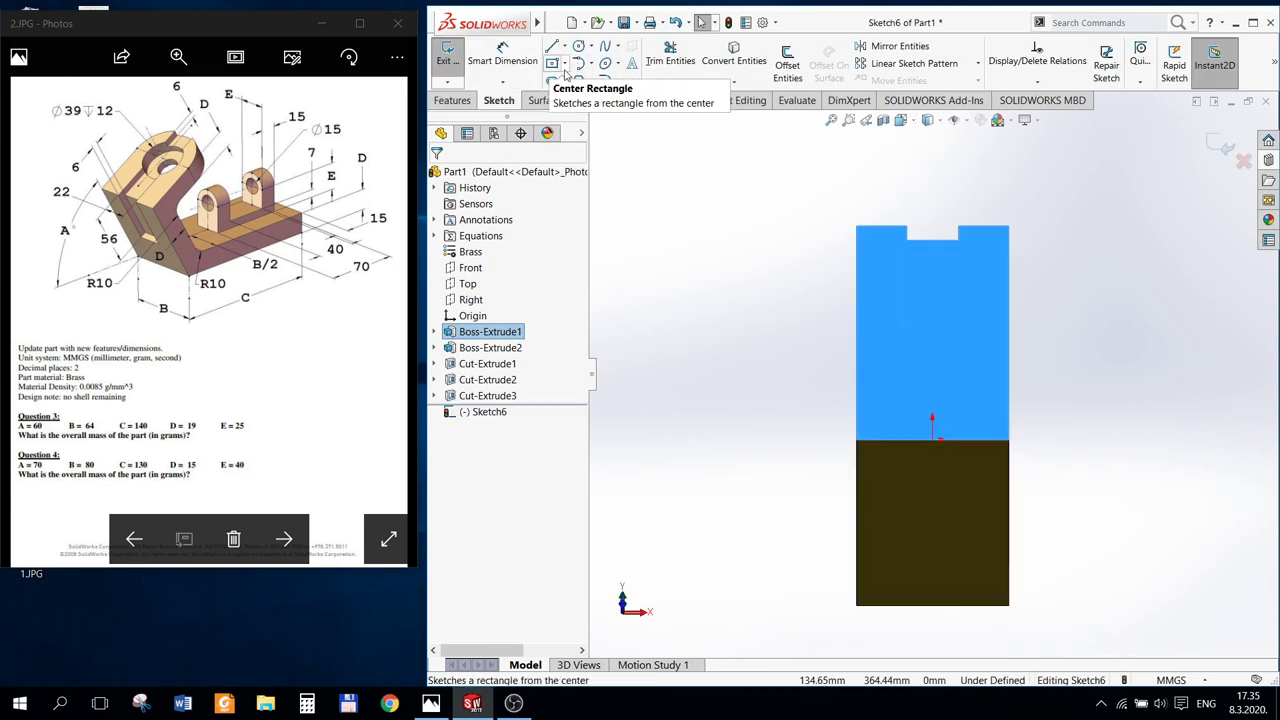
left_click(563, 63)
left_click(604, 81)
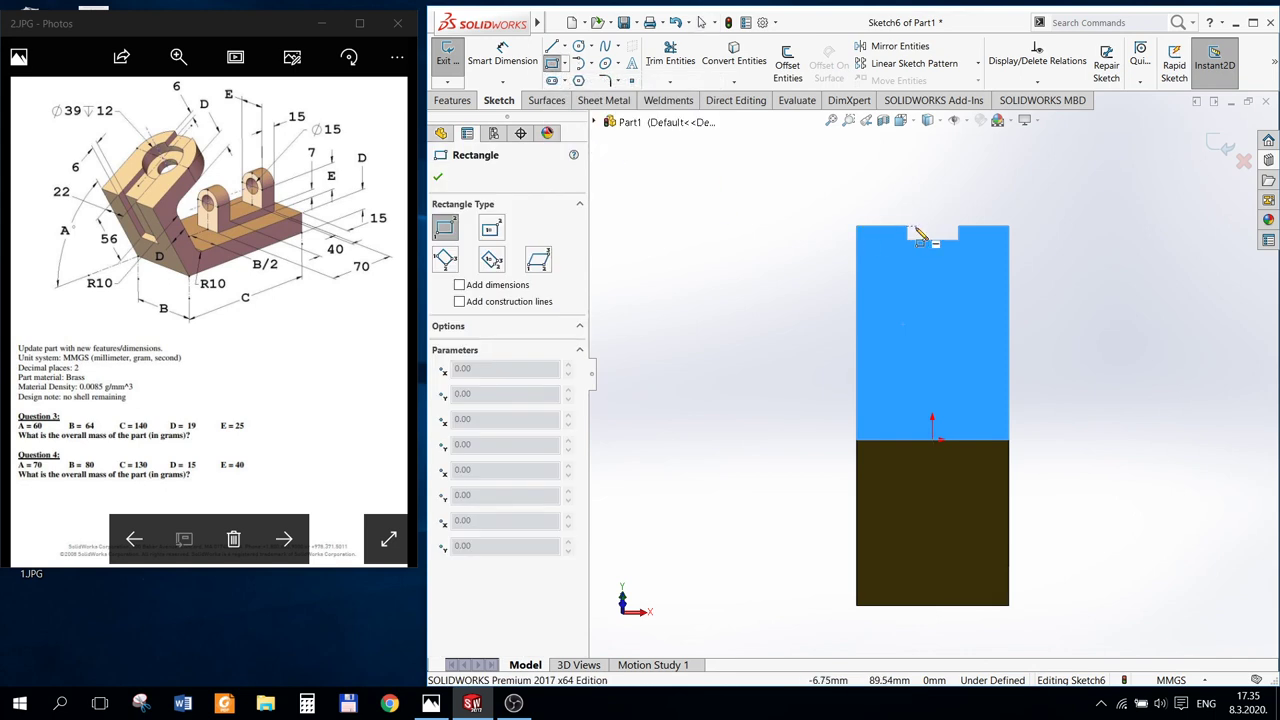
left_click(906, 229)
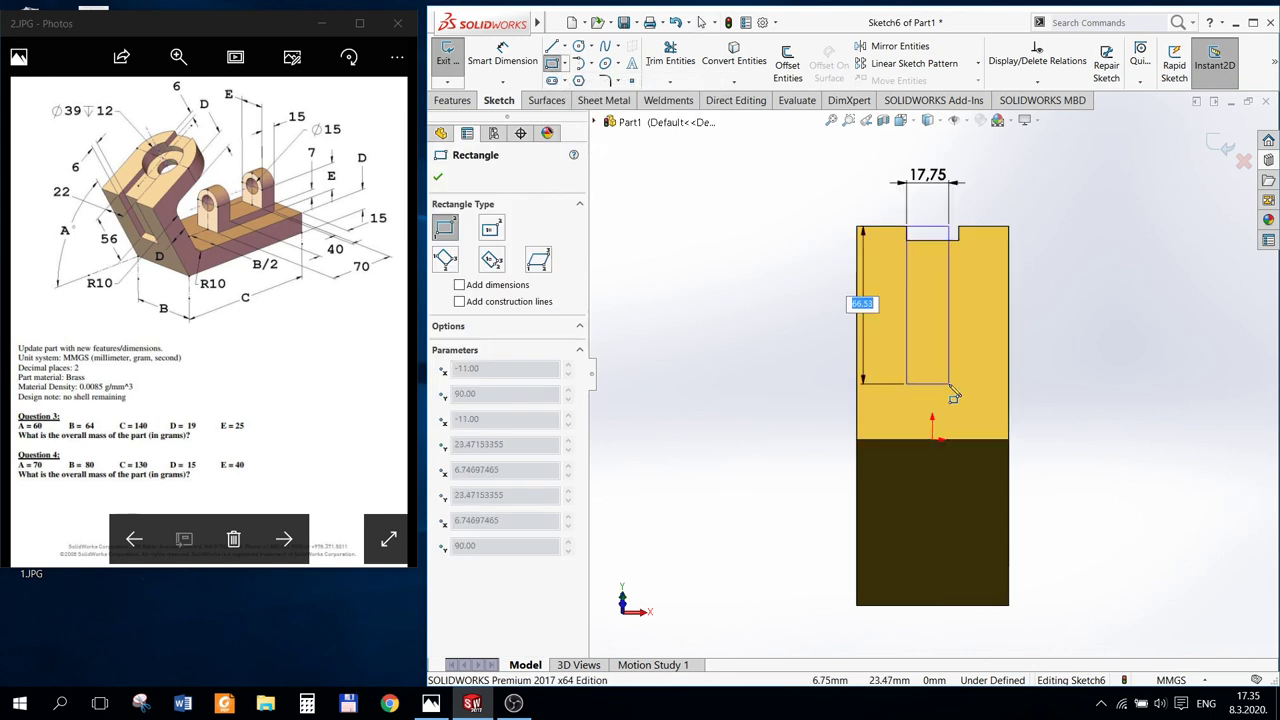
left_click(949, 384)
key("Escape")
Step: Make the rectangle's right side collinear with the notch edge and dimension its length 56 mm
scroll(975, 280, "down", 2)
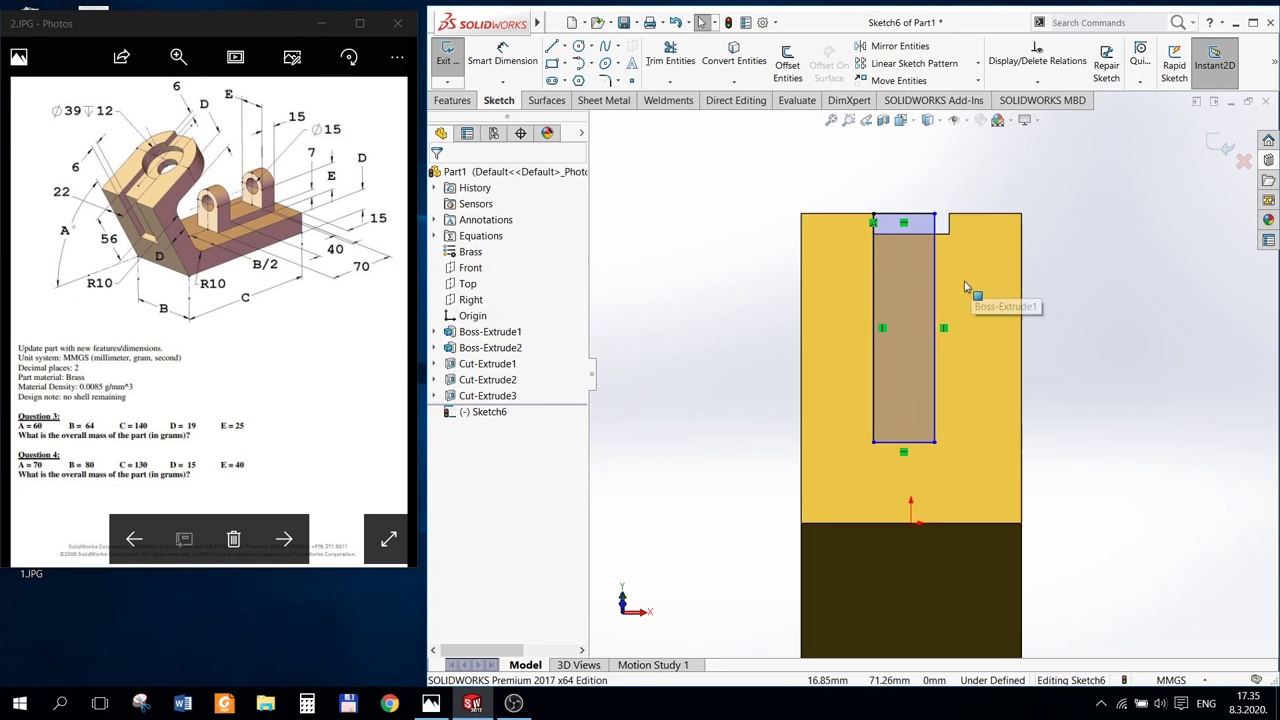
left_click(937, 311)
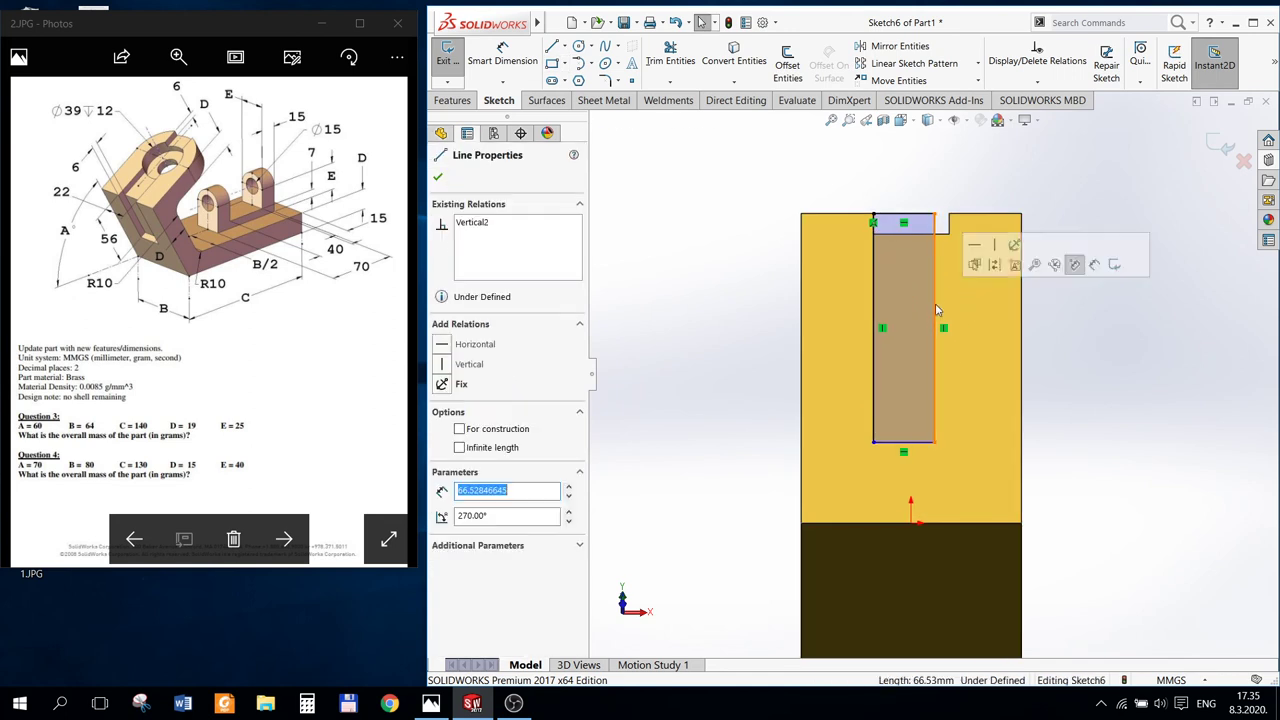
left_click(951, 229, "ctrl")
left_click(441, 418)
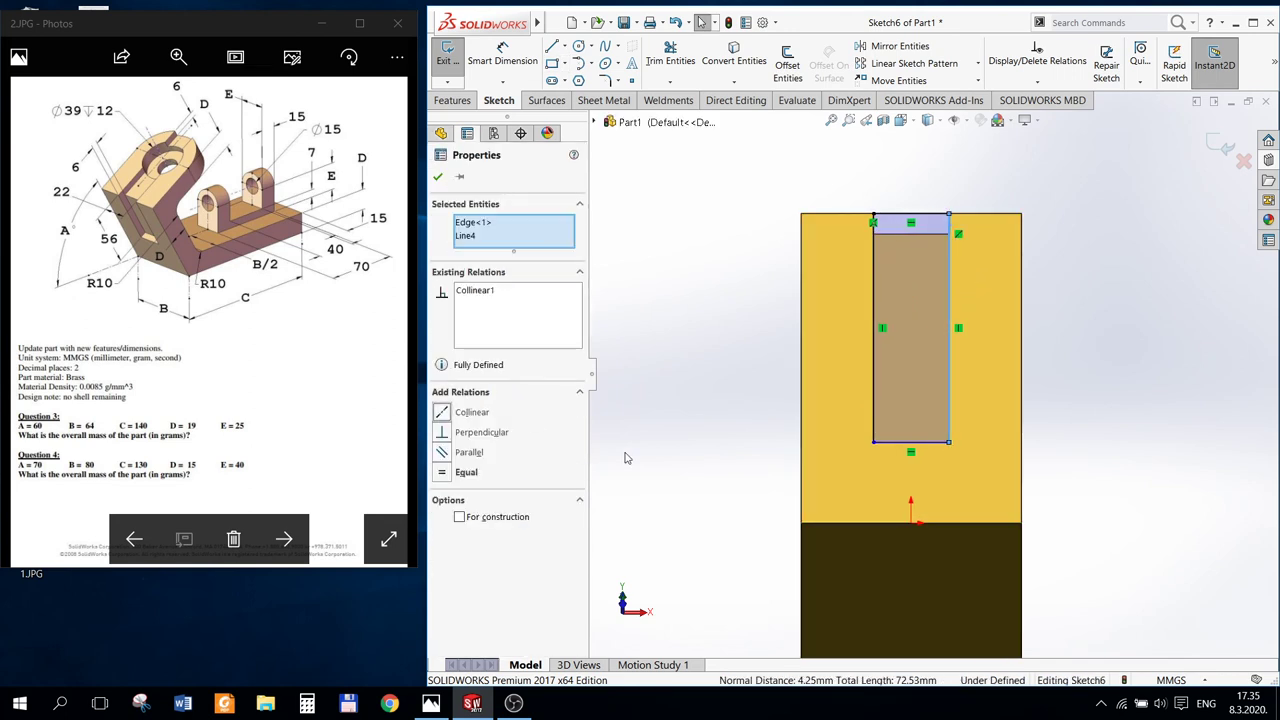
key("Escape")
left_click(503, 55)
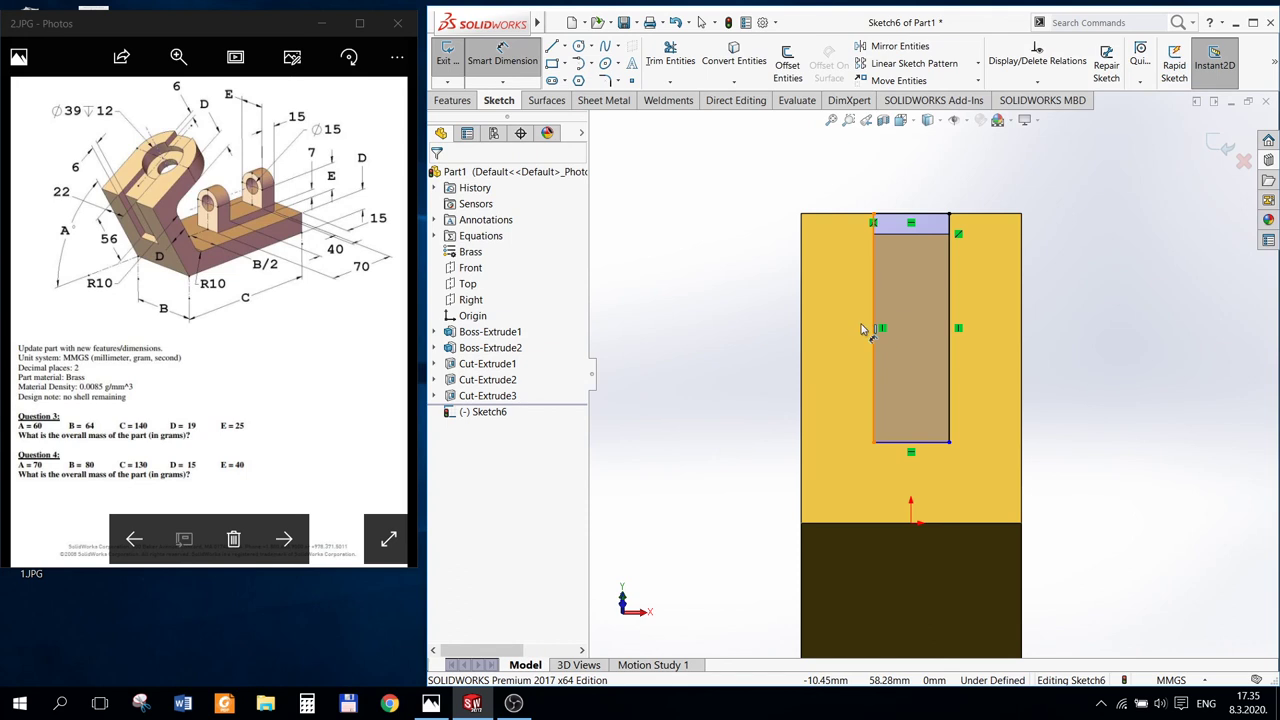
left_click(862, 330)
left_click(768, 337)
key("Return")
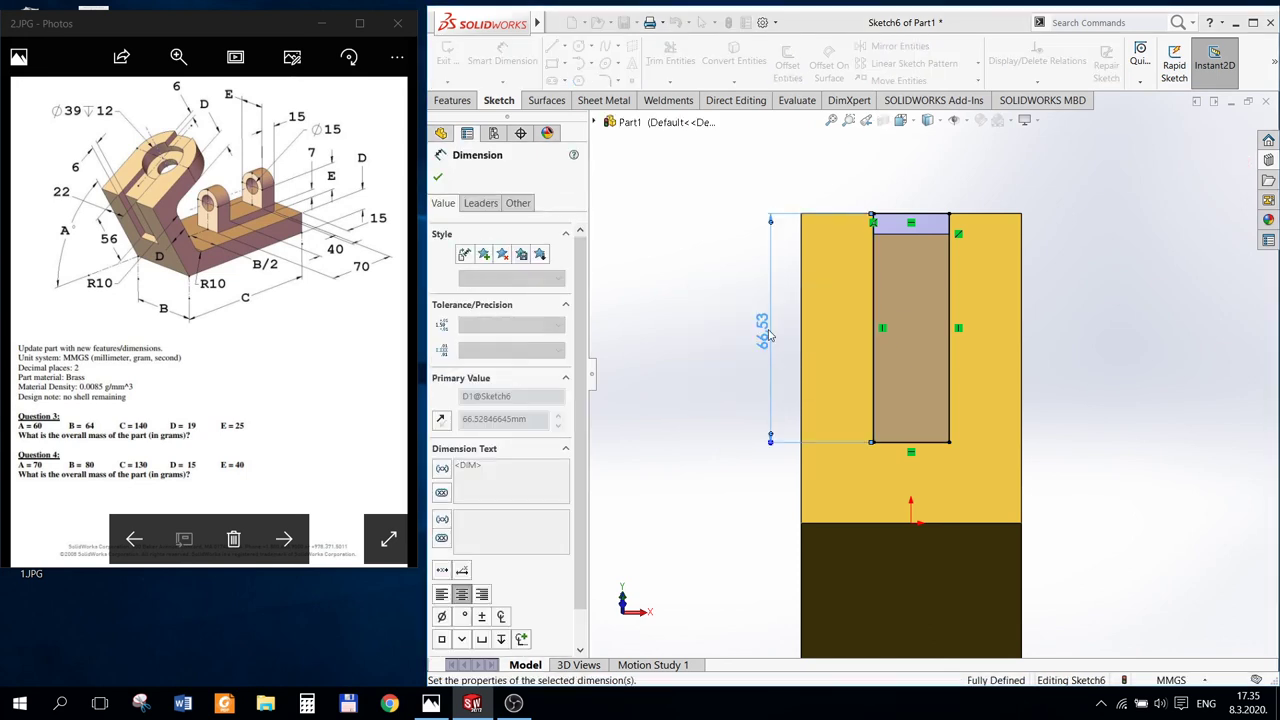
Step: Exit Sketch6 and cut it Blind 6 mm deep into the upright plate as Cut-Extrude4
left_click(1224, 148)
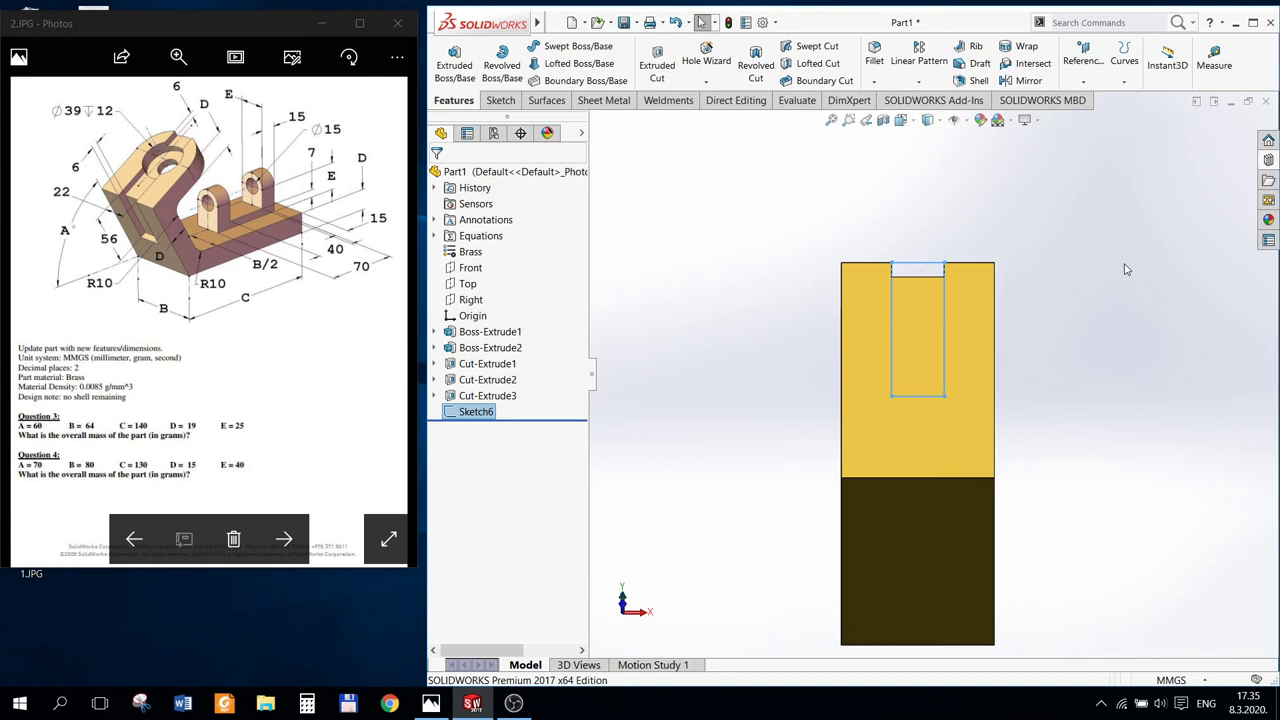
scroll(963, 343, "up", 5)
middle_click_drag(1103, 375, 992, 400)
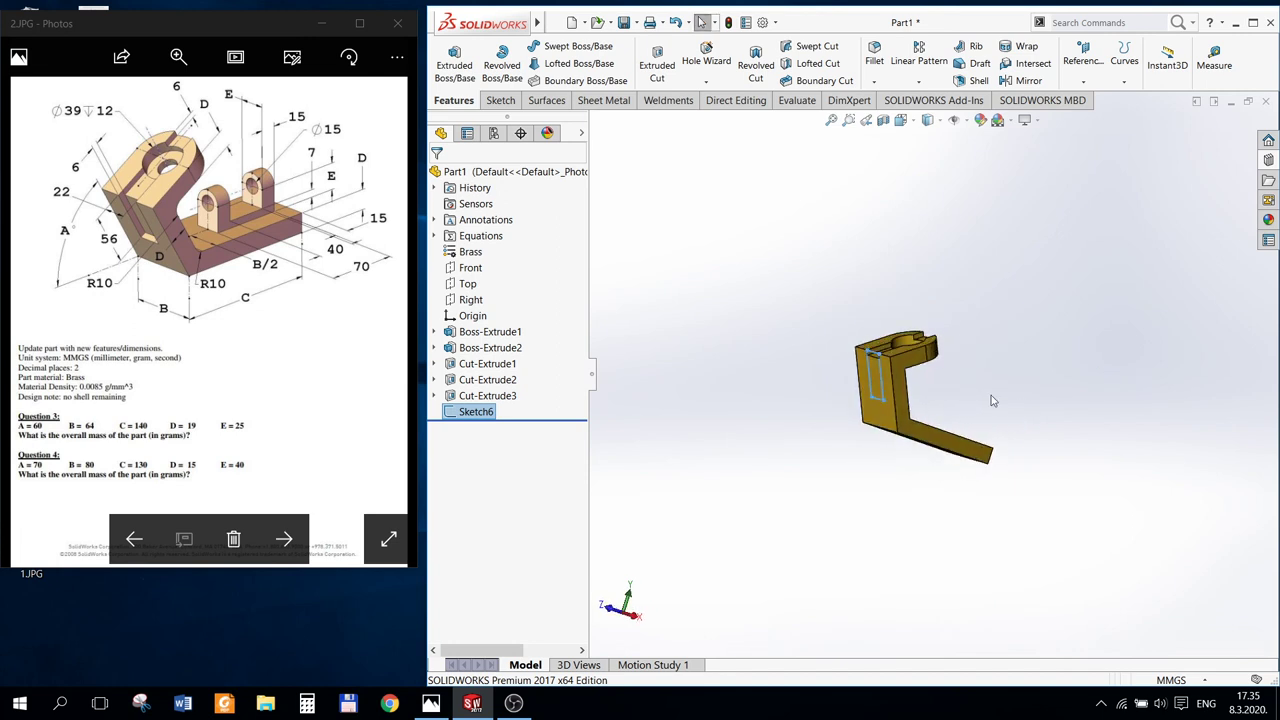
left_click(657, 65)
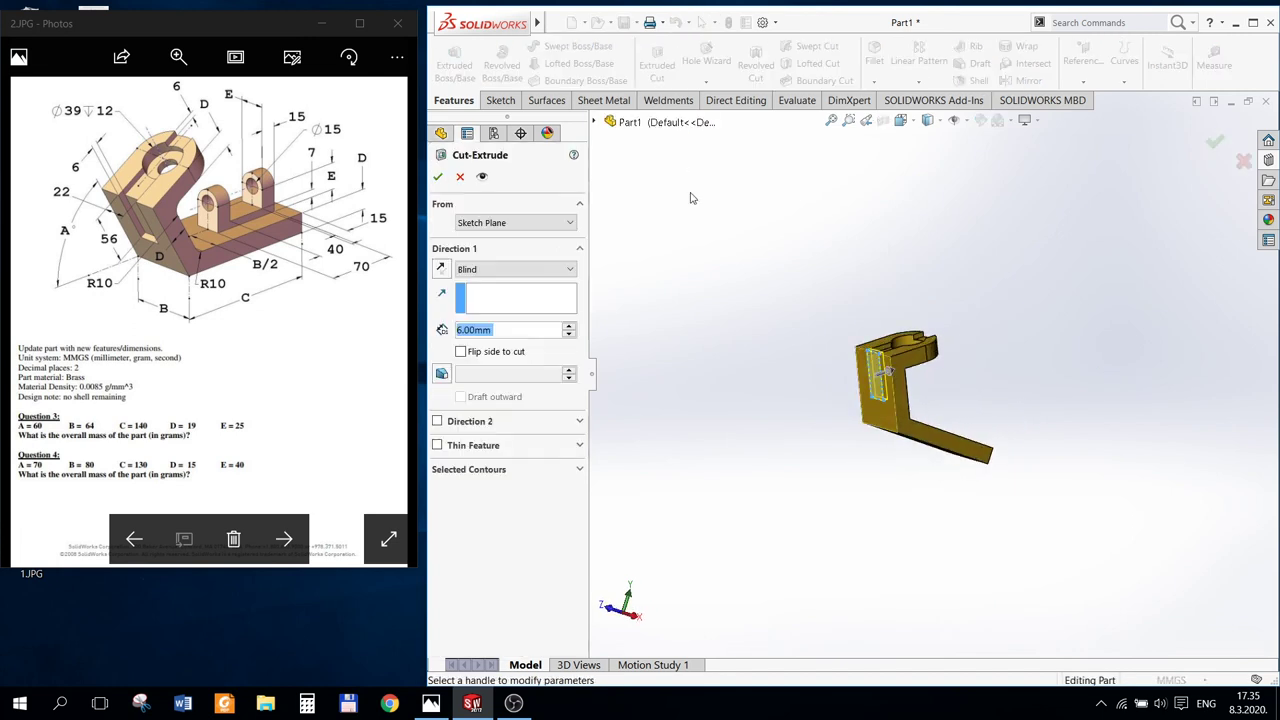
left_click(438, 176)
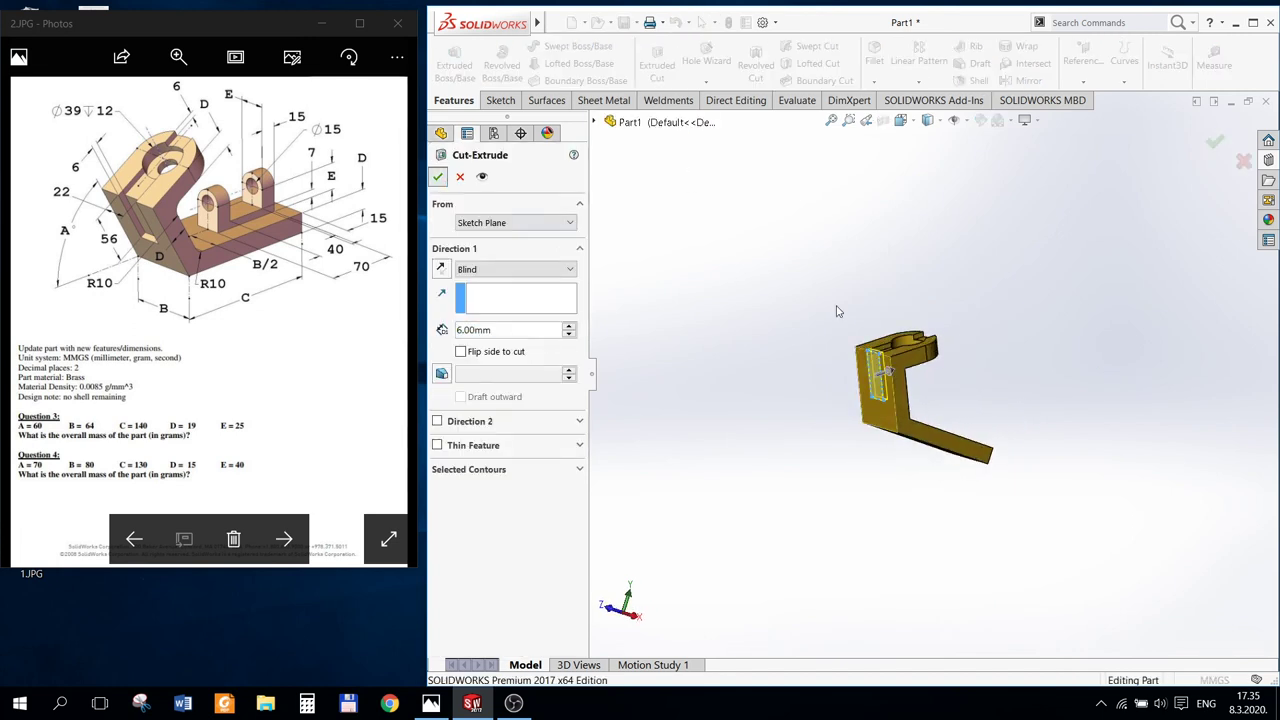
mouse_move(900, 380)
middle_mouse_down()
mouse_move(971, 437)
mouse_move(905, 459)
mouse_move(949, 388)
mouse_move(906, 363)
mouse_move(935, 377)
mouse_move(938, 398)
middle_mouse_up()
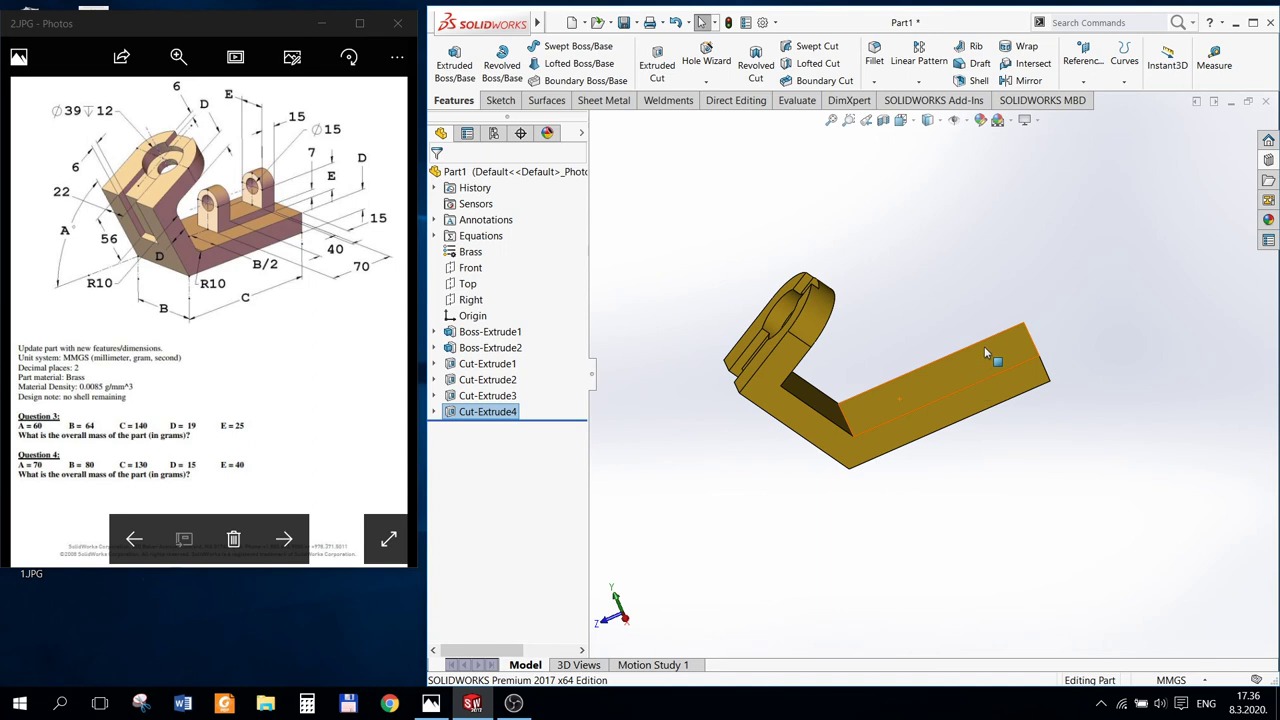
Step: Open Sketch7 on the base plate's top face, viewed Normal To, with Corner Rectangle active
right_click(964, 369)
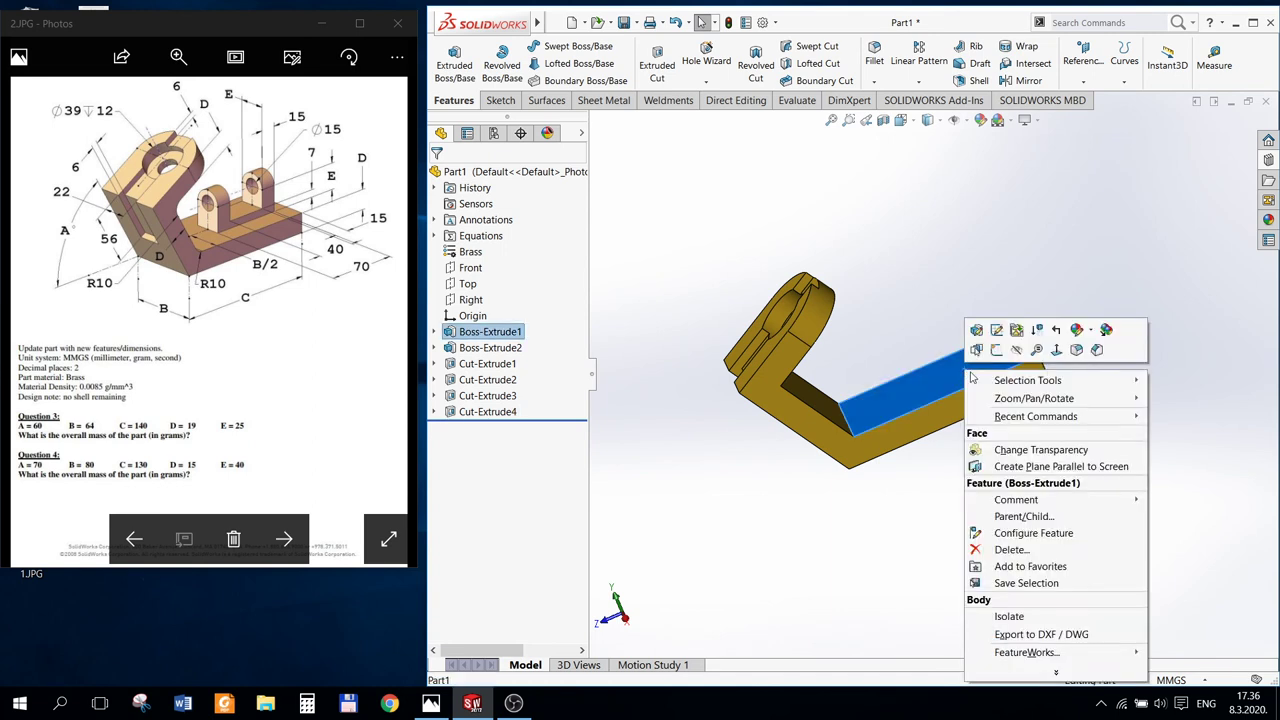
left_click(1001, 354)
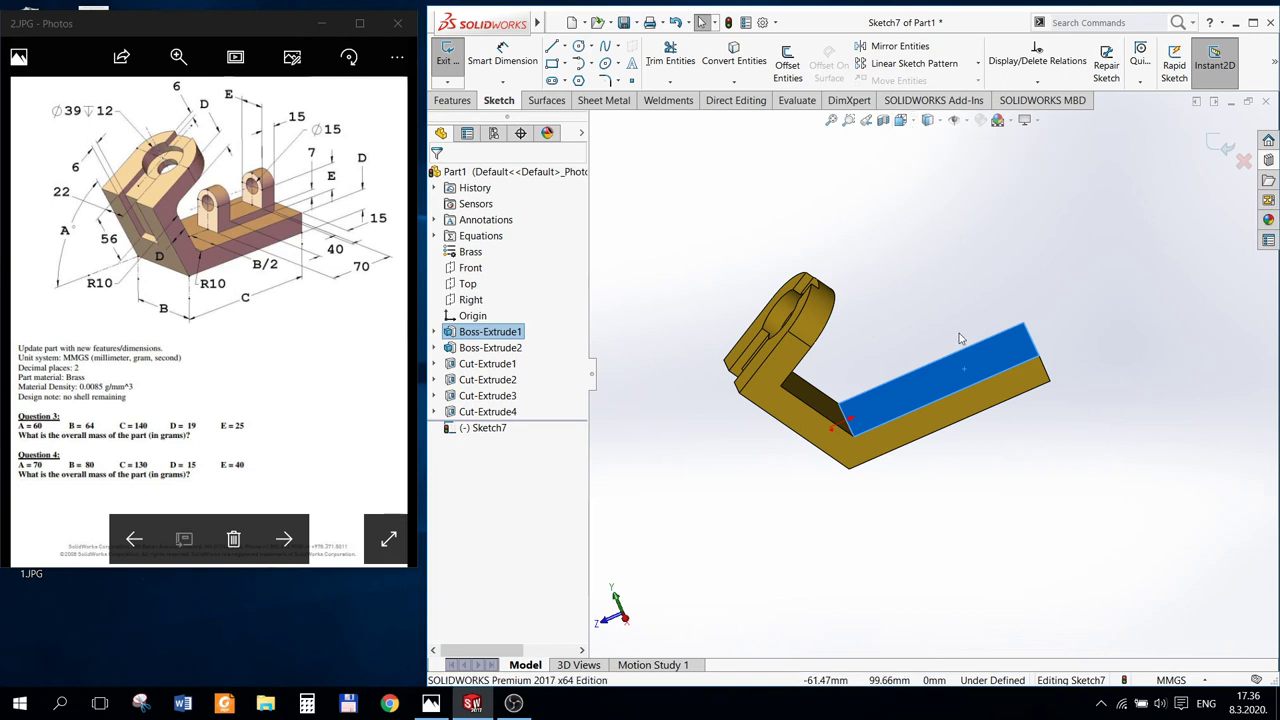
left_click(1113, 367)
right_click(928, 382)
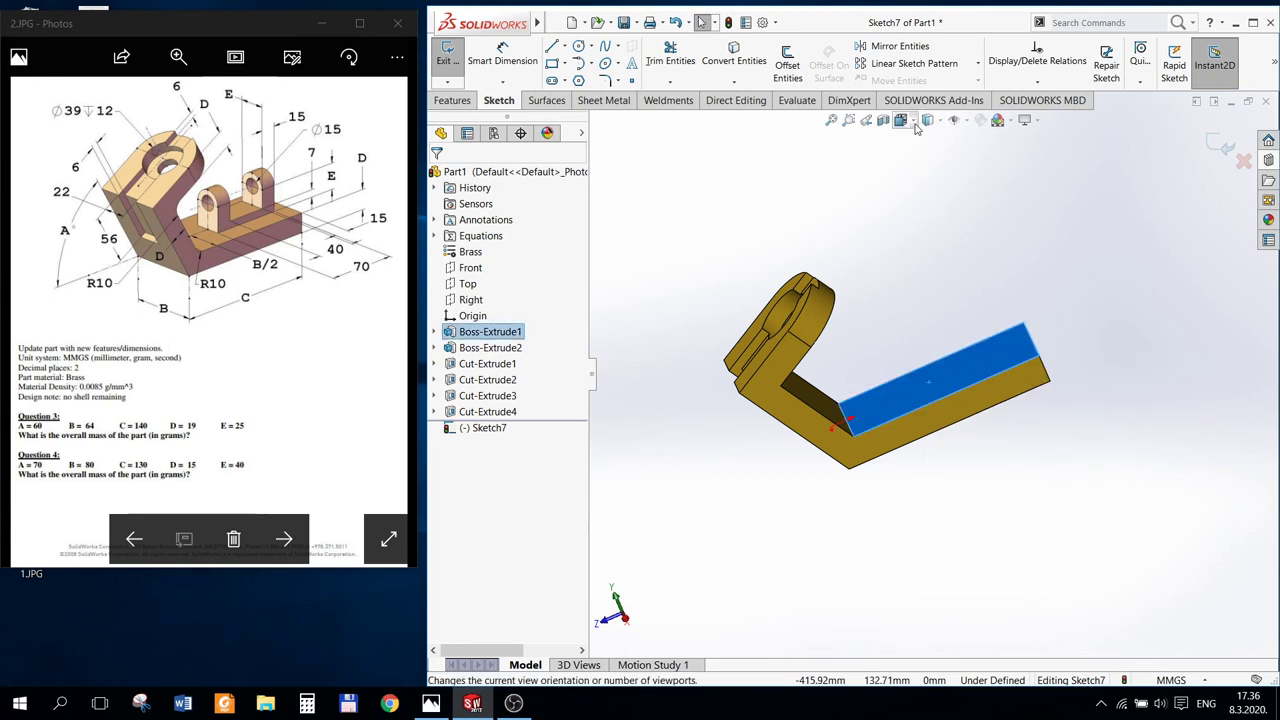
left_click(901, 120)
left_click(975, 192)
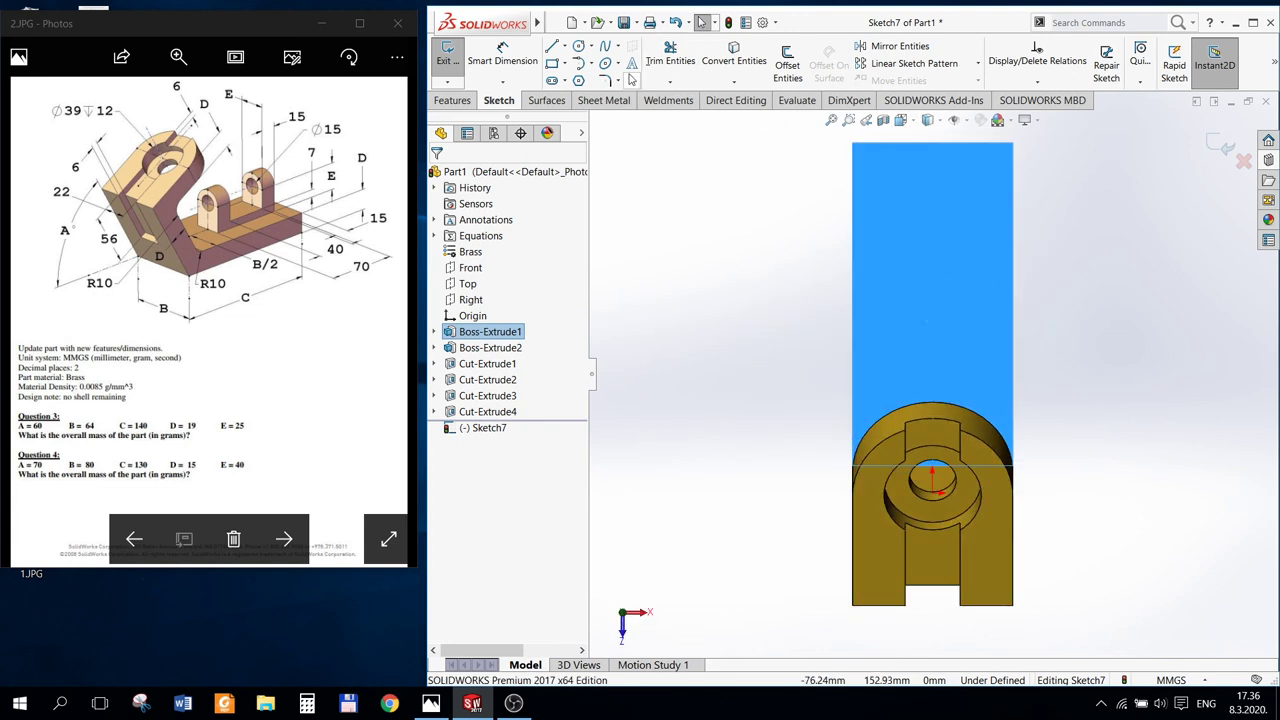
left_click(551, 63)
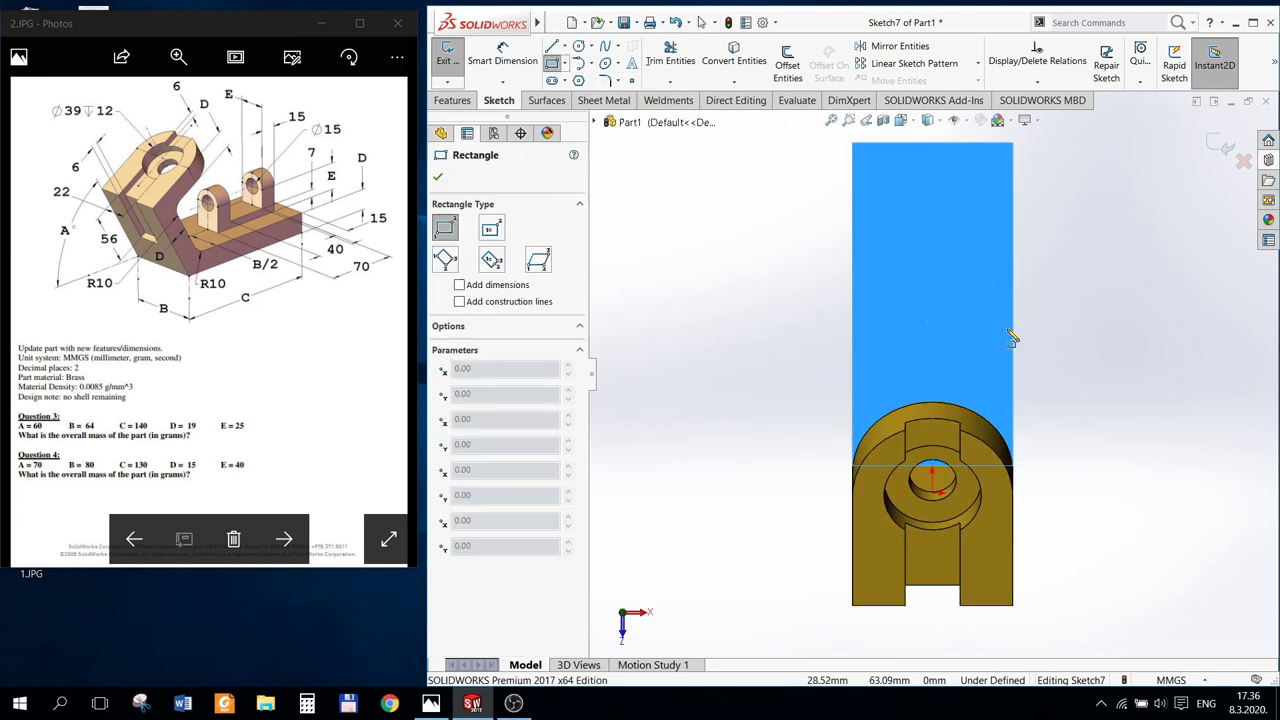
Step: Draw two corner rectangles on the base plate, one above the other
left_click(894, 314)
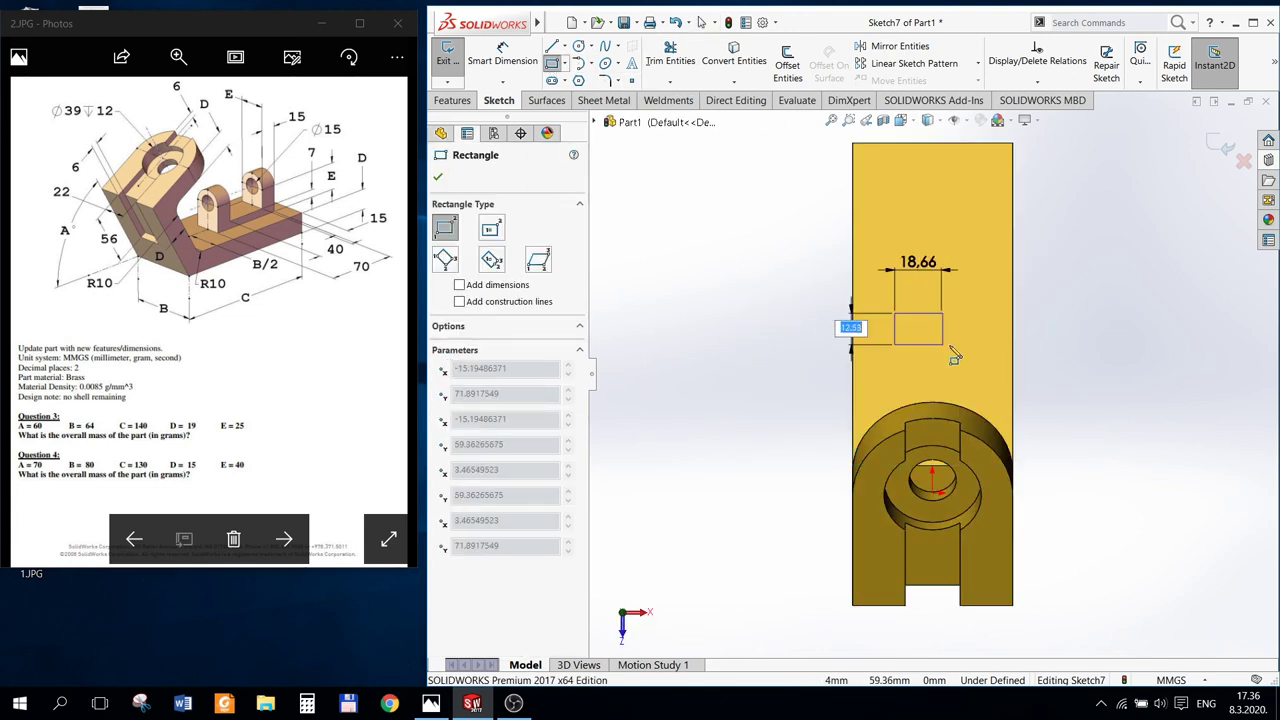
left_click(966, 346)
left_click(884, 200)
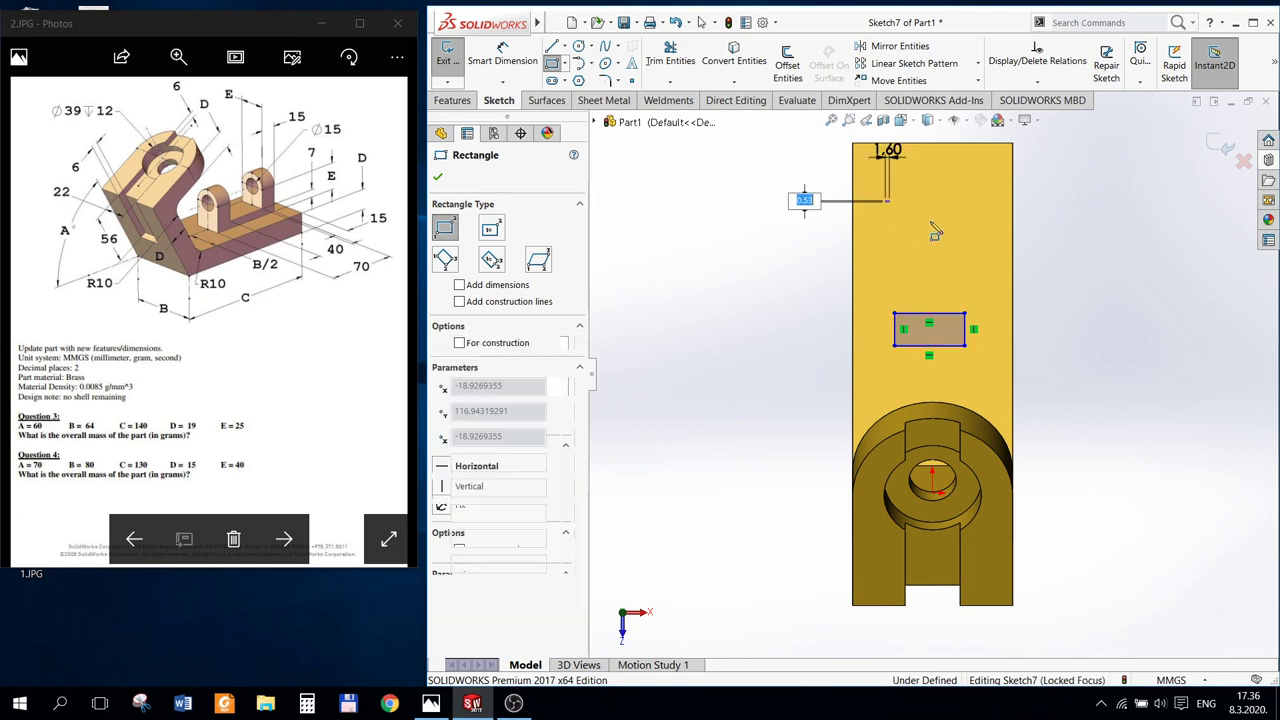
left_click(946, 229)
key("Escape")
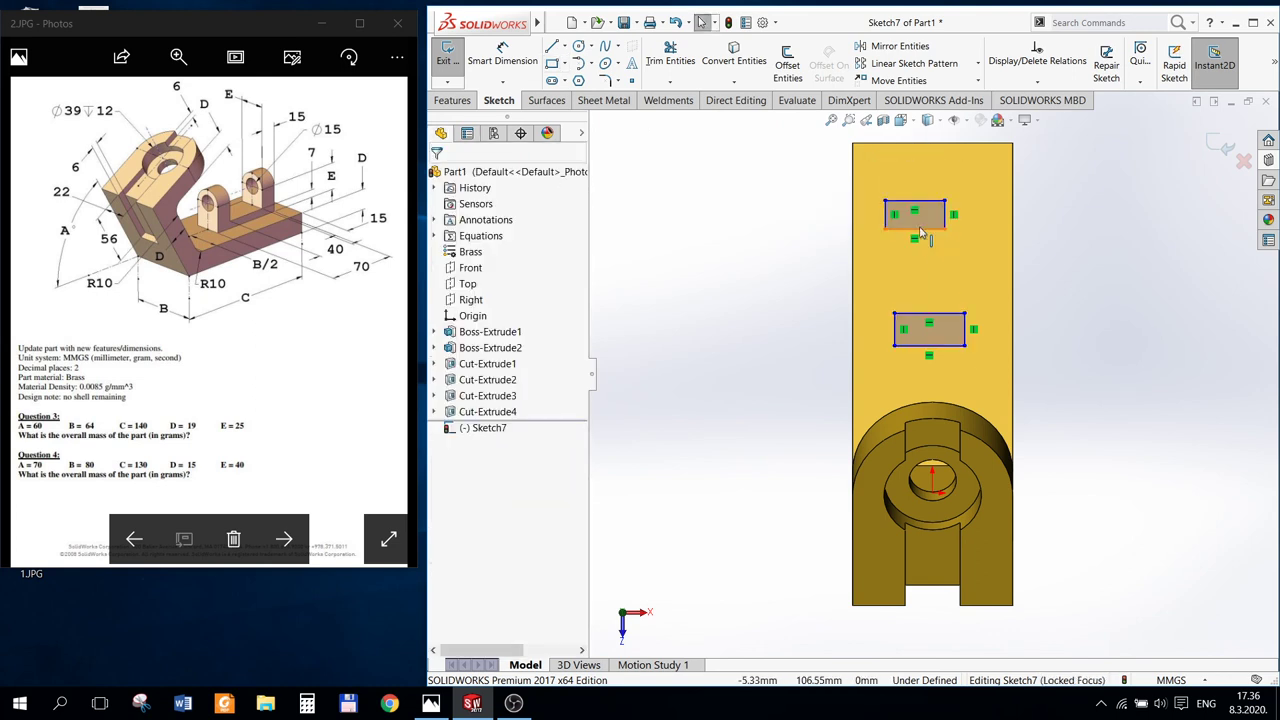
Step: Make the two rectangles' bottom lines and left edges equal in length
left_click(921, 231)
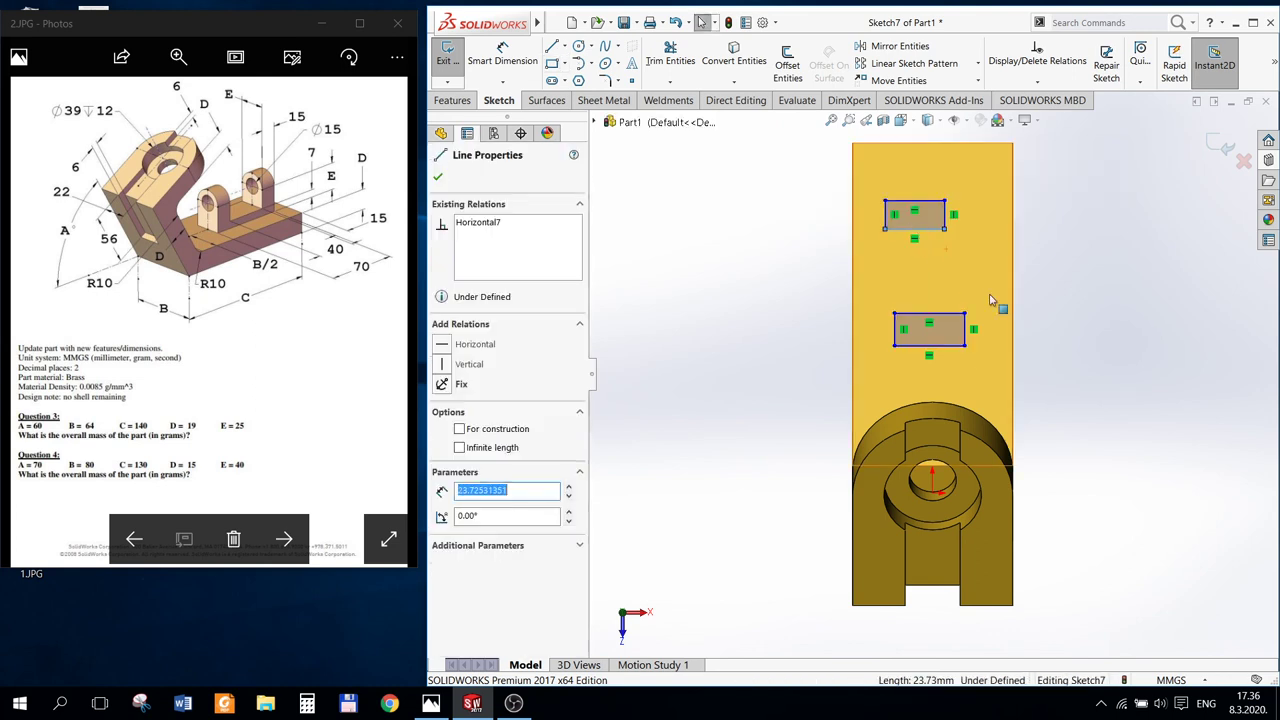
left_click(955, 346, "ctrl")
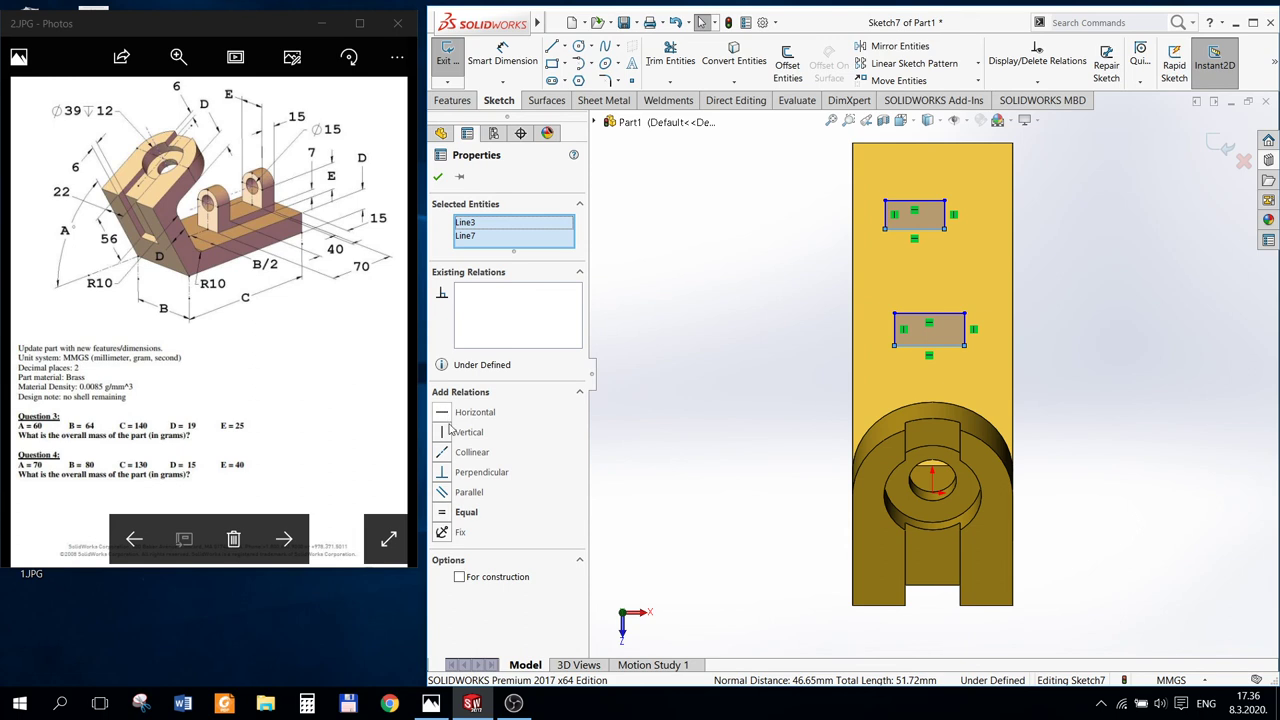
left_click(447, 514)
key("Escape")
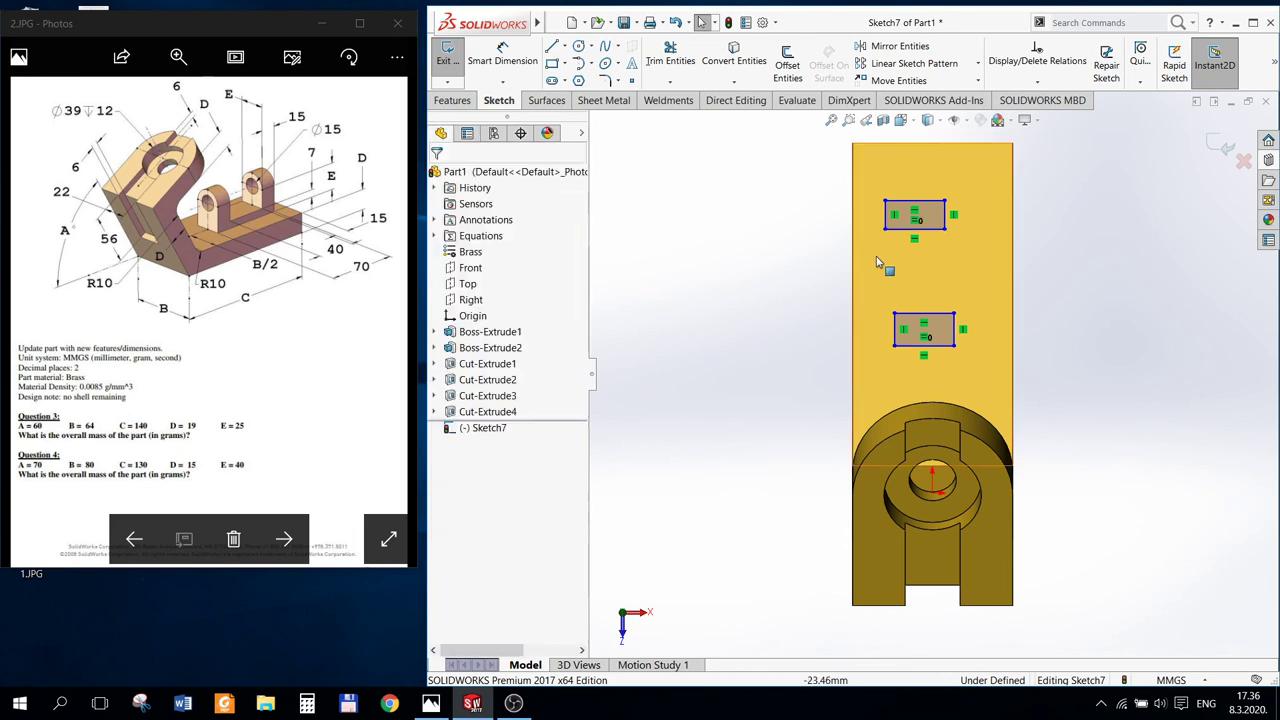
left_click(886, 220)
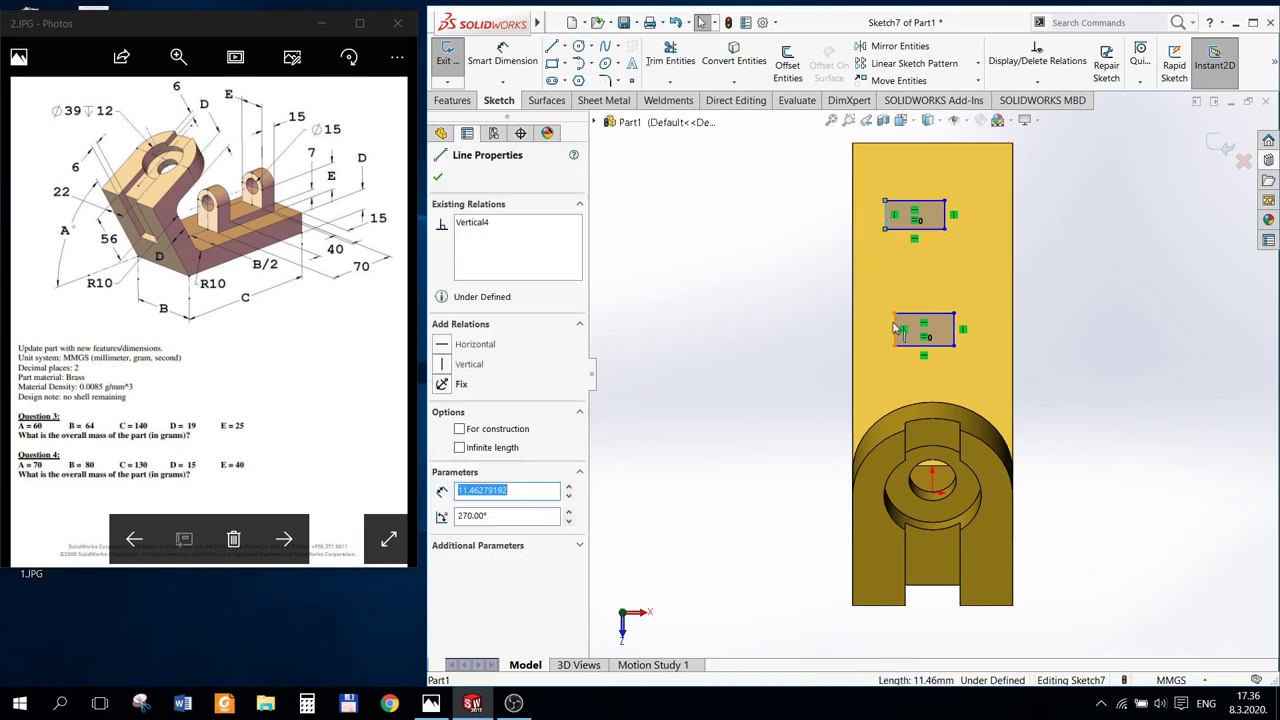
left_click(894, 330, "ctrl")
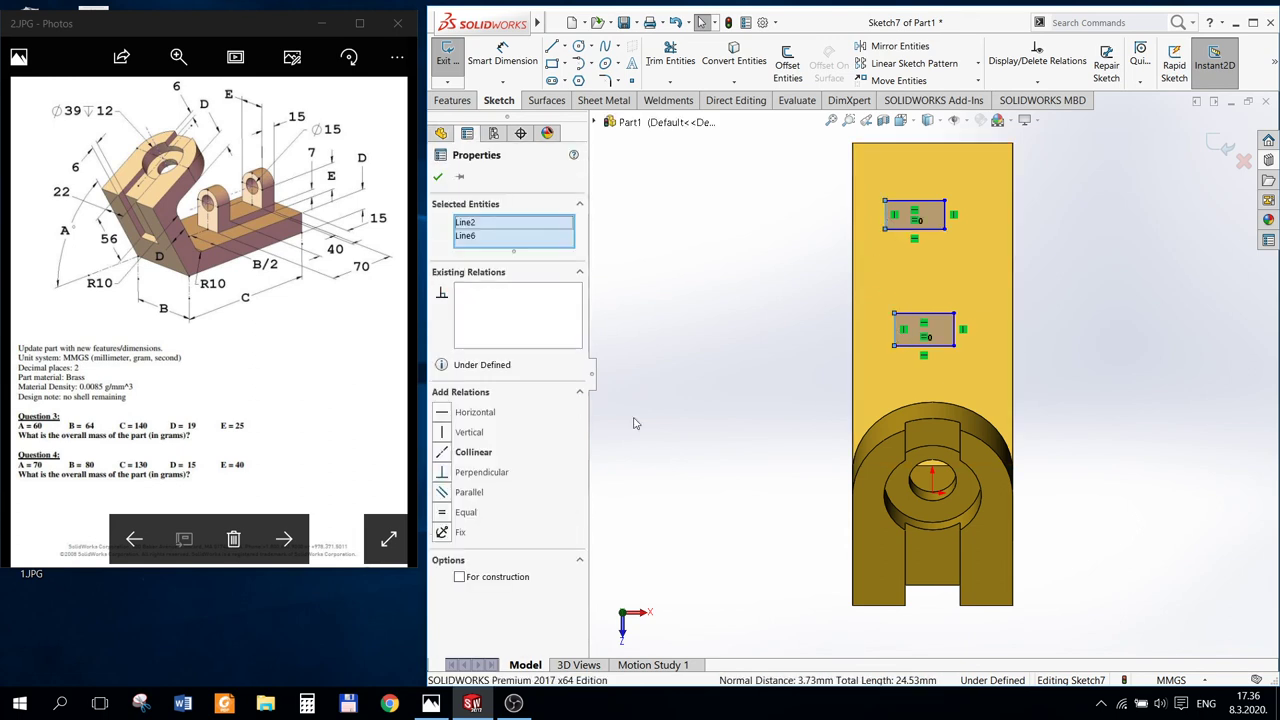
left_click(443, 512)
key("Escape")
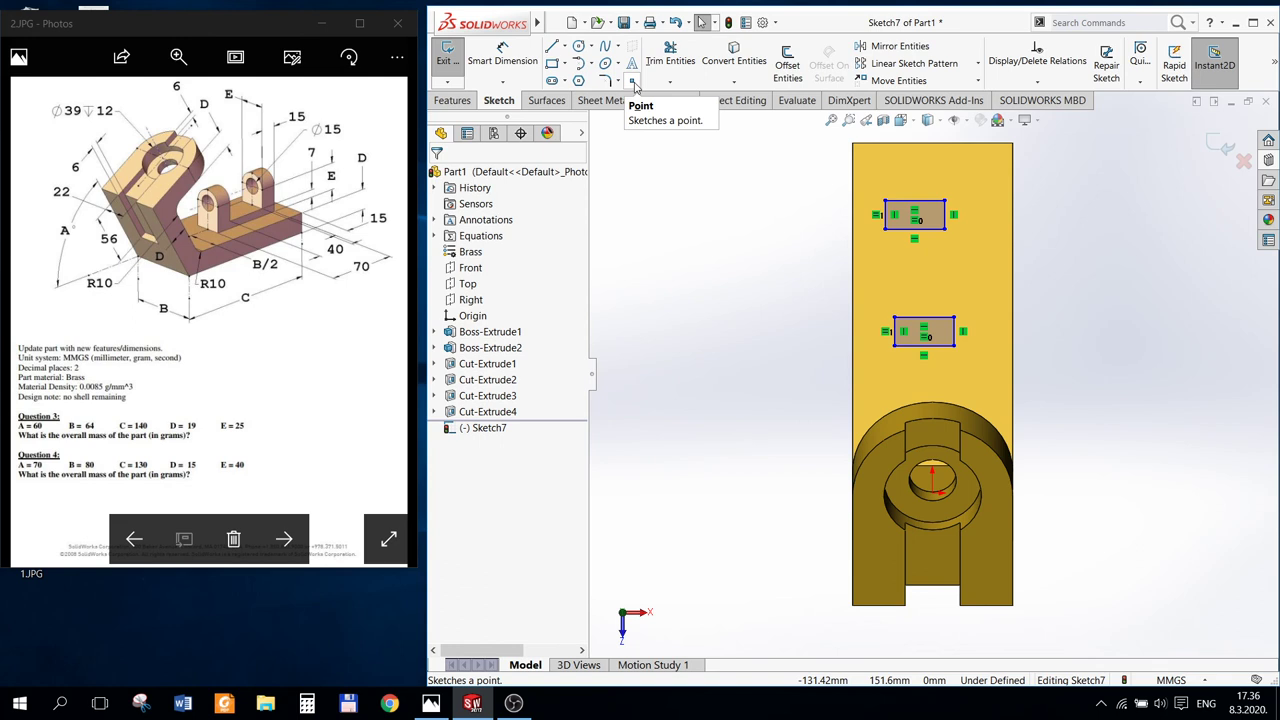
Step: Place a point at the lower rectangle's bottom midpoint and align it vertically with the origin
left_click(633, 82)
left_click(924, 346)
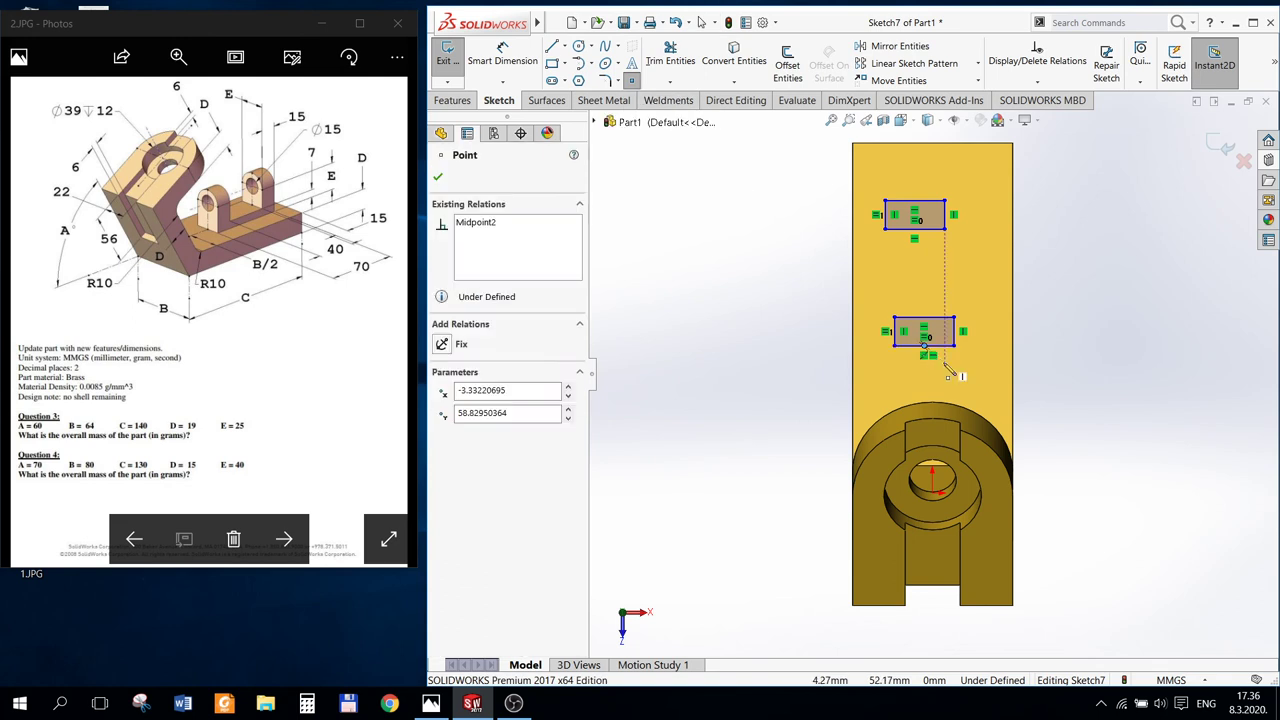
key("Escape")
left_click(924, 347)
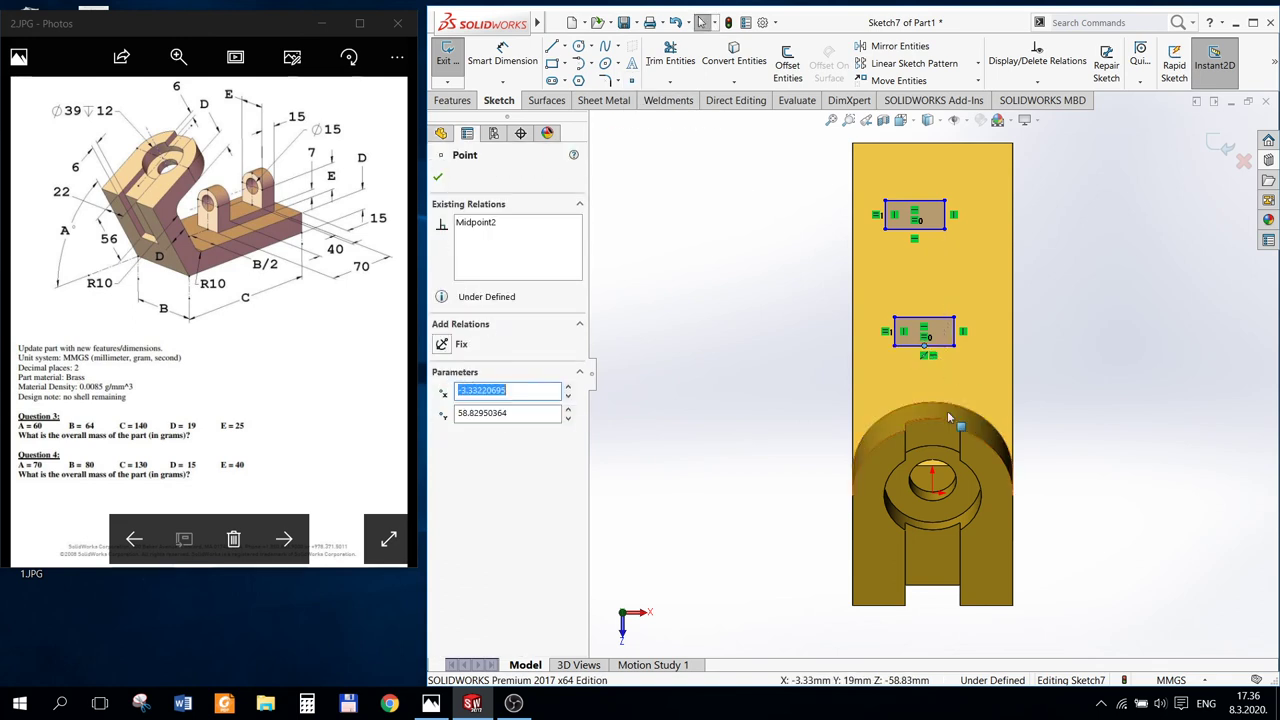
left_click(932, 492, "ctrl")
left_click(445, 432)
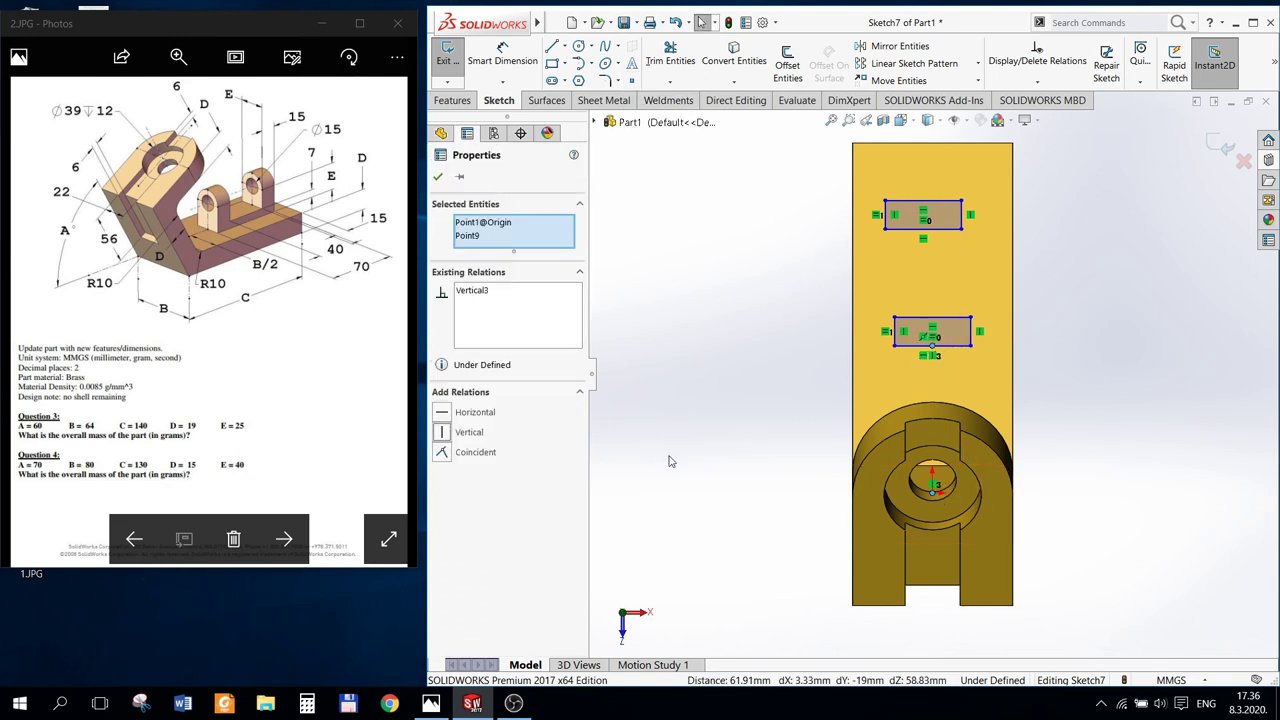
key("Escape")
left_click(510, 57)
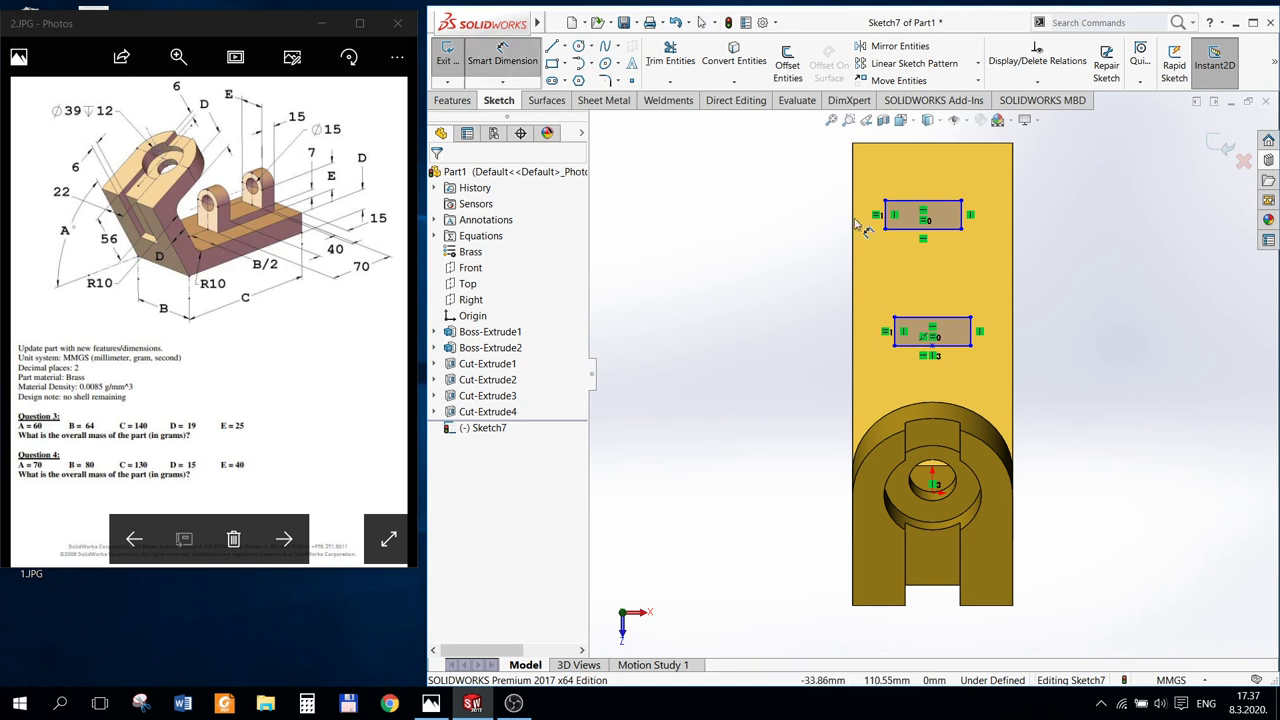
Step: Dimension the lower rectangle 15 mm tall and the overall span 70 mm
left_click(970, 332)
left_click(1037, 349)
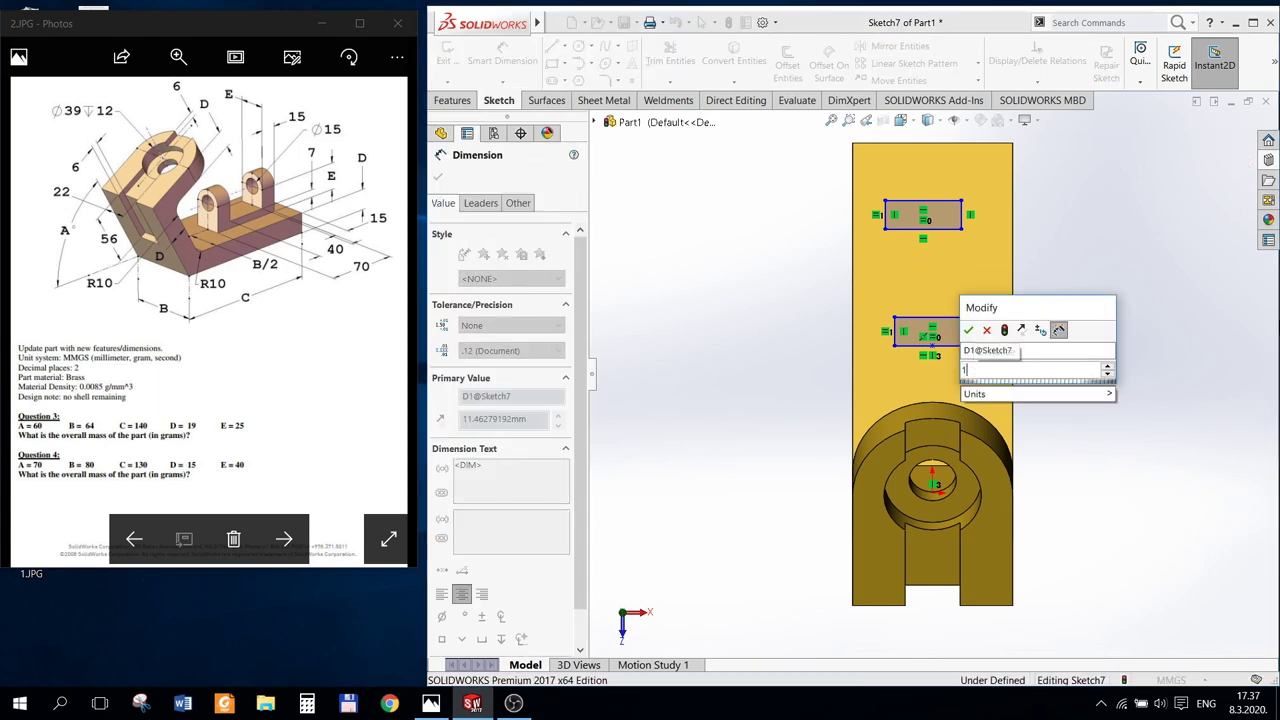
type("15")
key("Return")
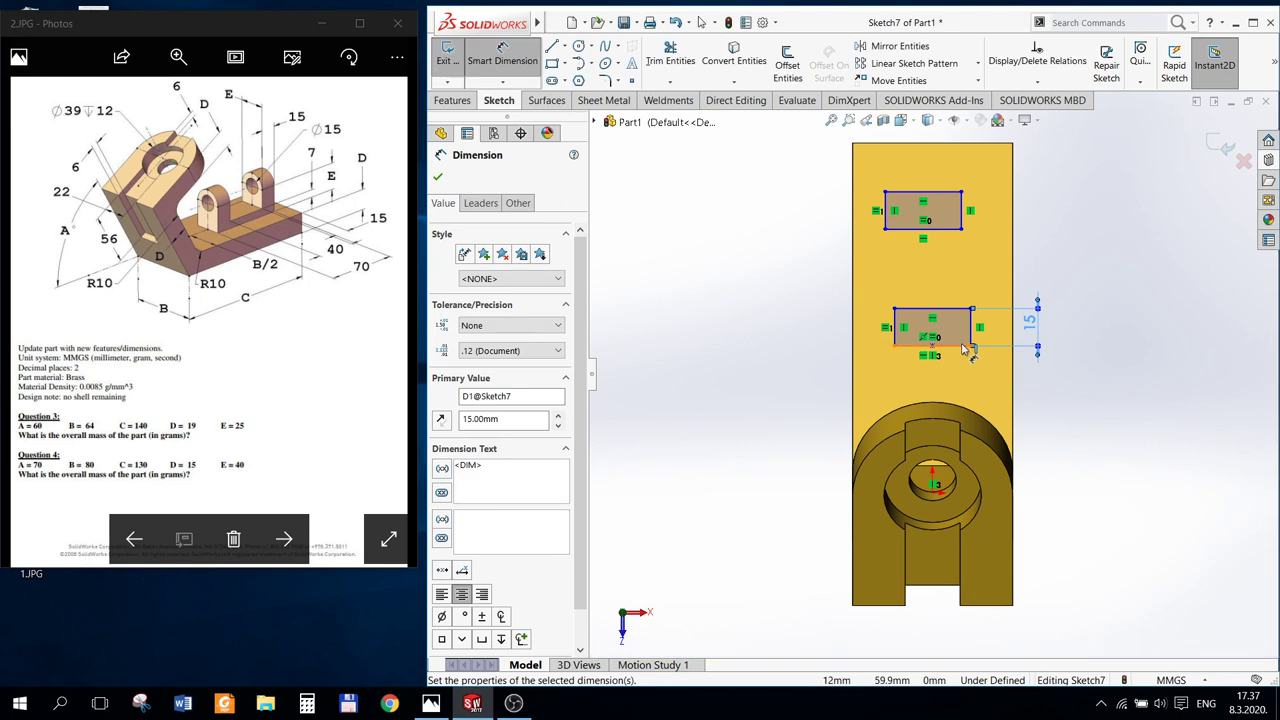
left_click(955, 309)
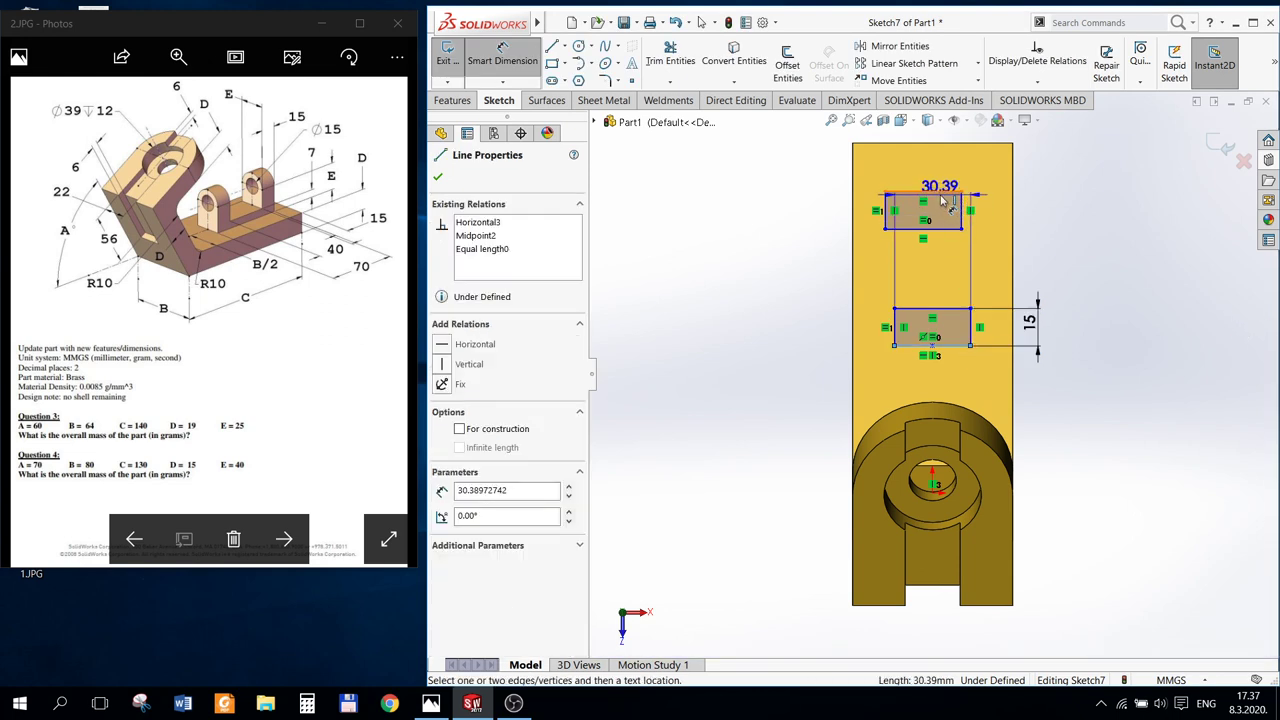
left_click(935, 192)
left_click(1083, 240)
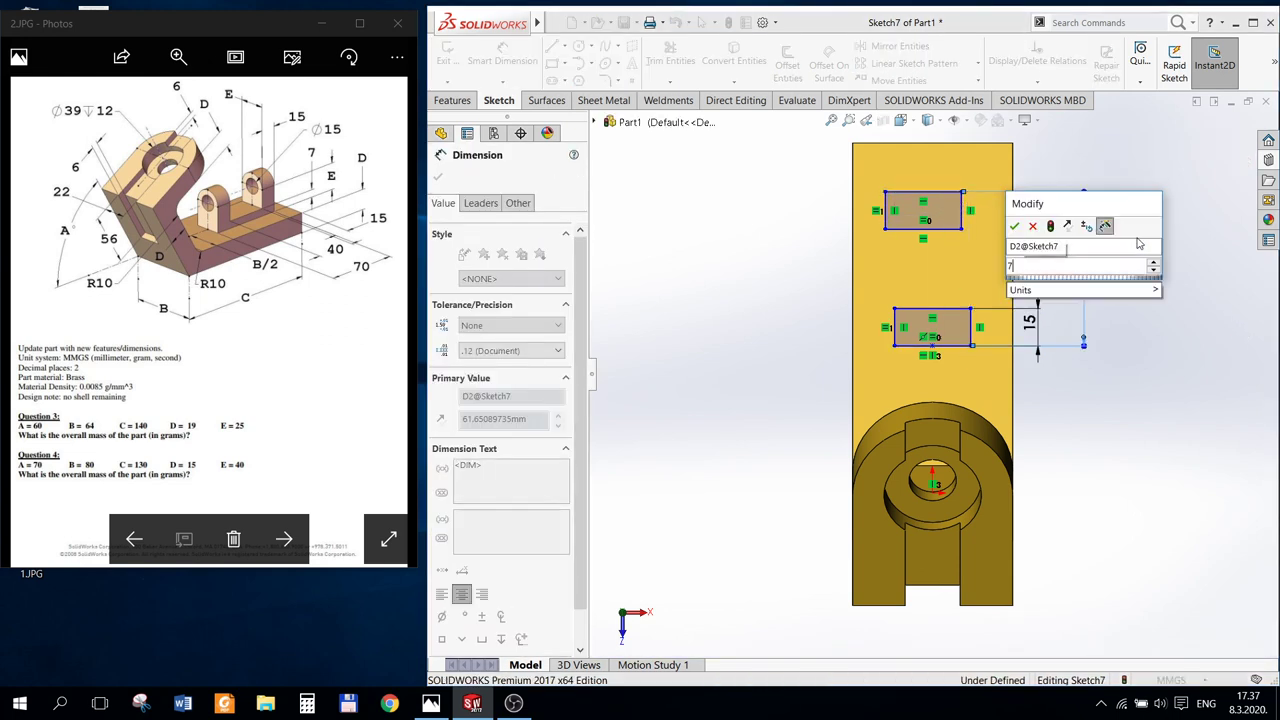
type("70")
key("Return")
key("Escape")
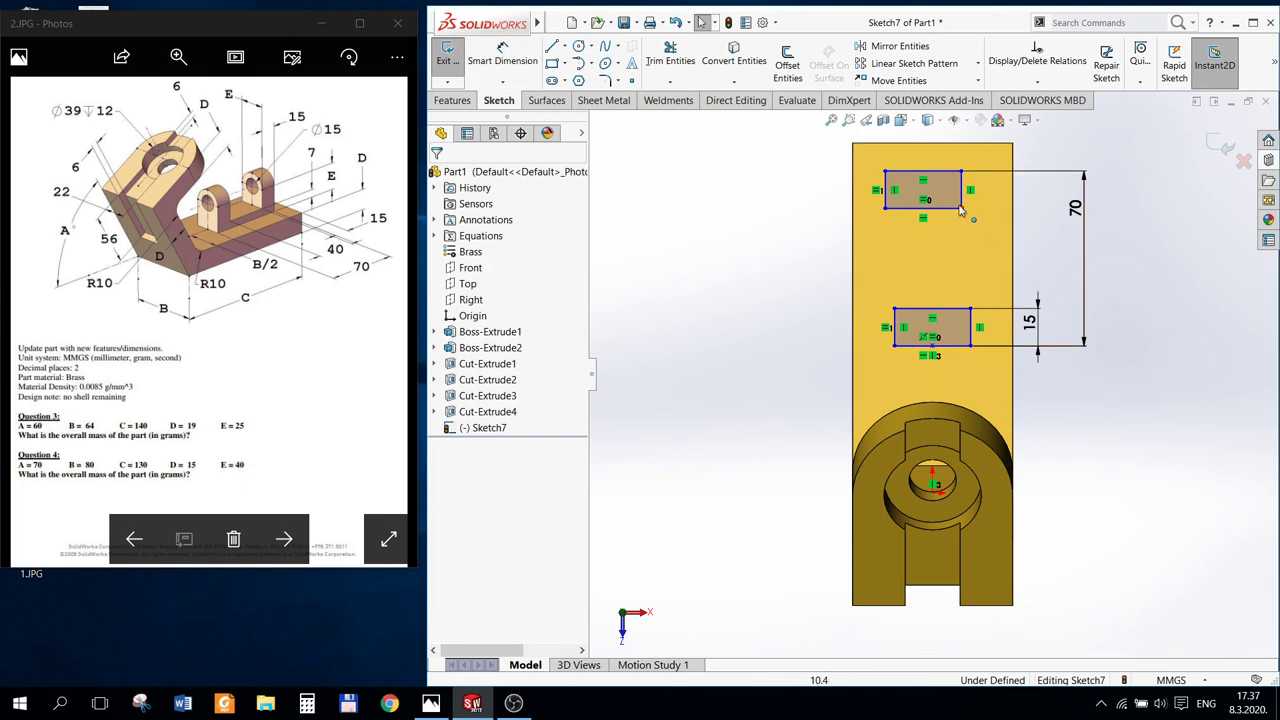
Step: Make the two rectangles' right edges collinear
left_click(962, 200)
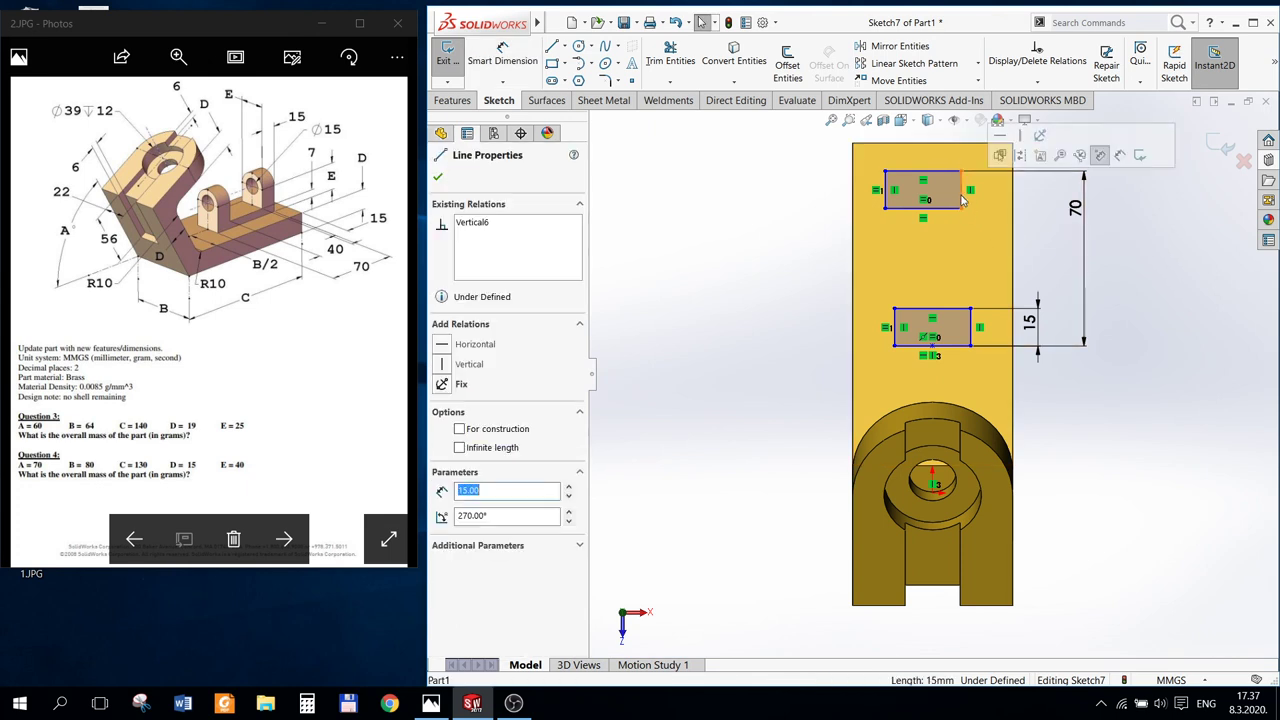
left_click(971, 325, "ctrl")
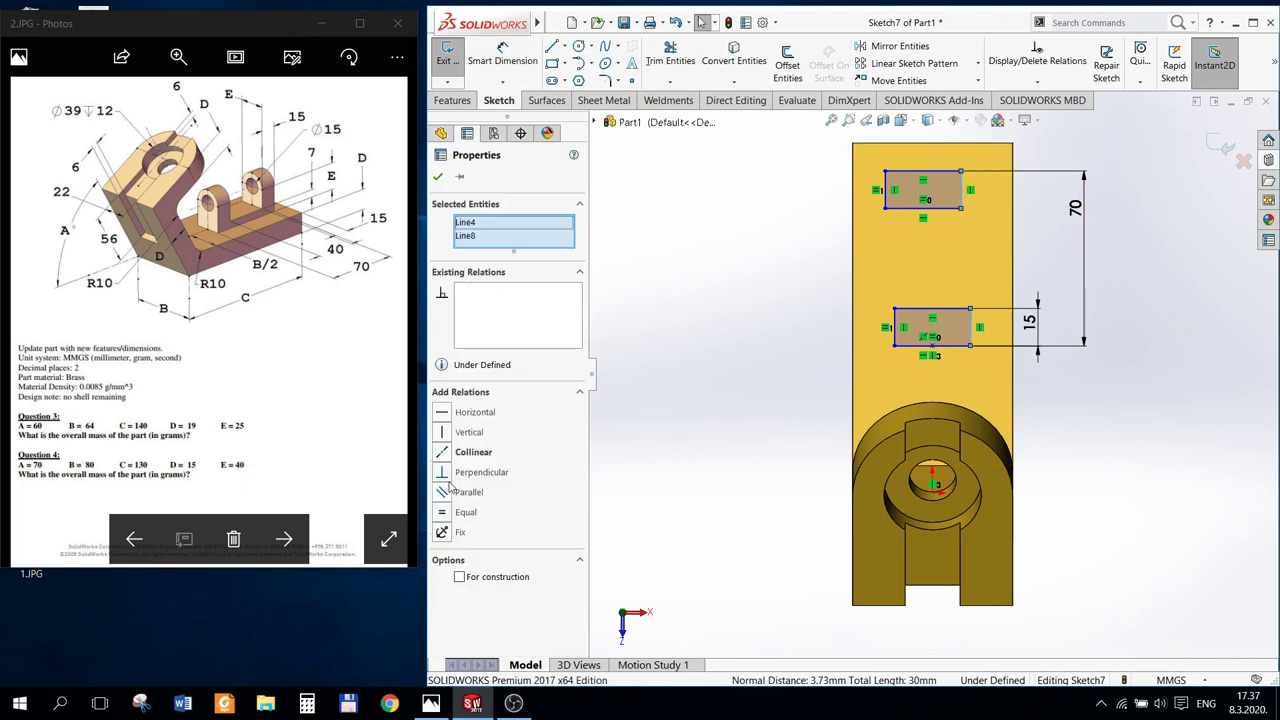
left_click(446, 455)
left_click(1134, 425)
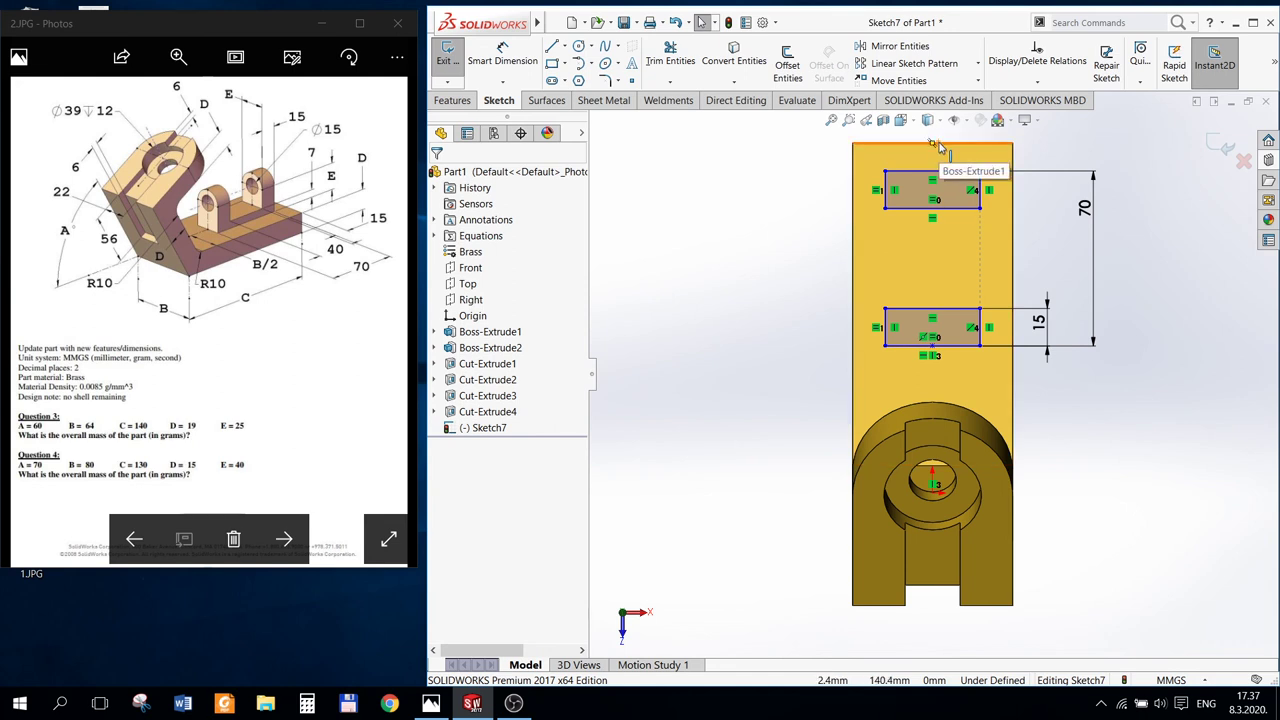
Step: Dimension the upper rectangle 15 mm below the plate's top edge
left_click(502, 55)
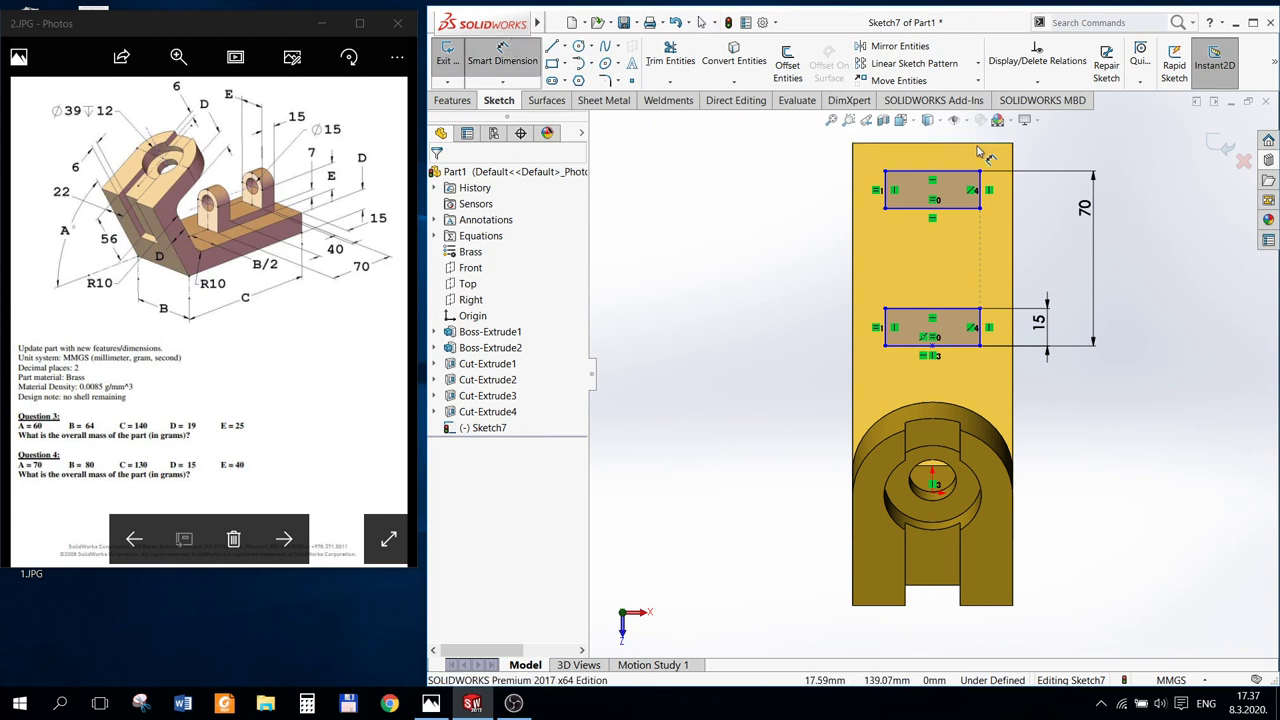
left_click(955, 144)
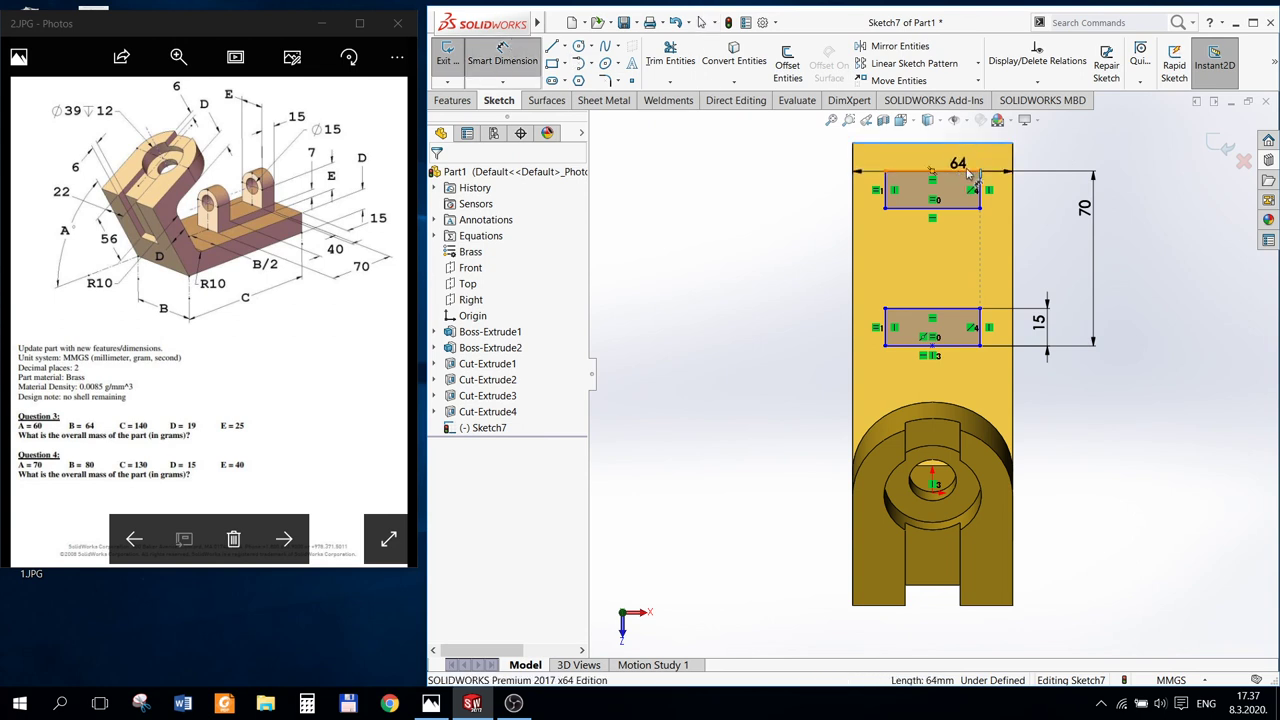
left_click(968, 175)
left_click(1125, 172)
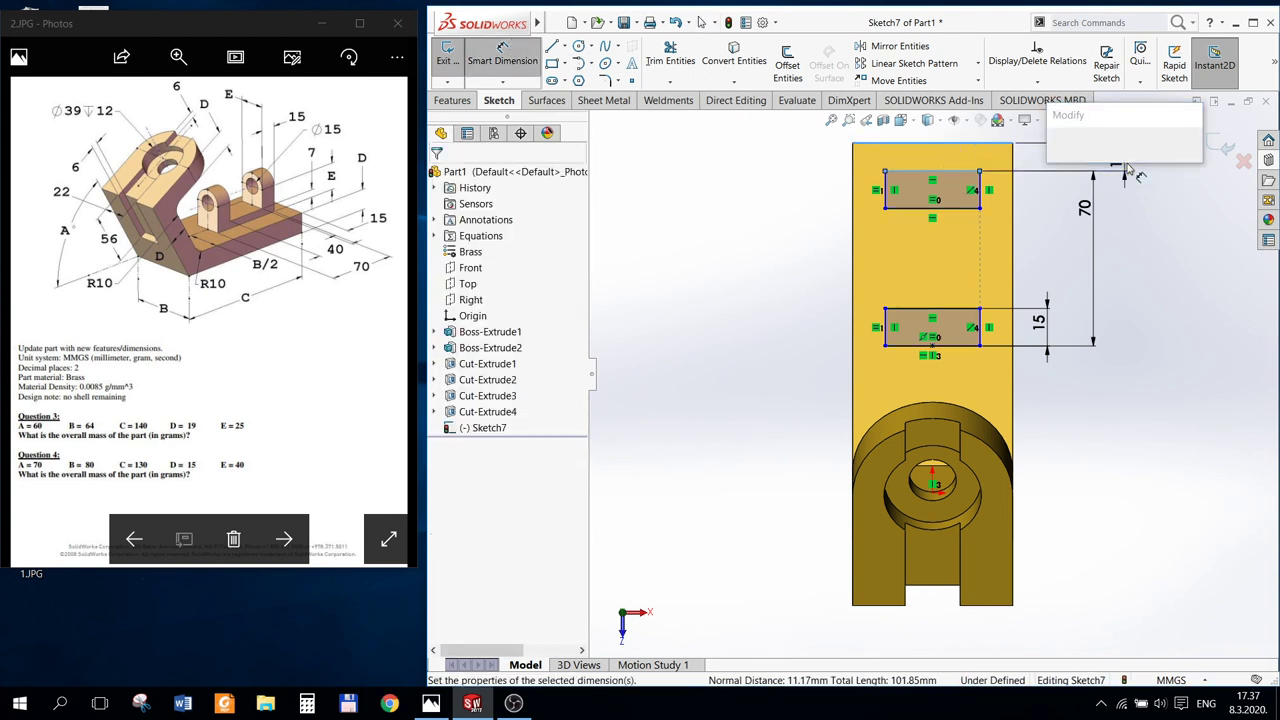
type("15")
key("Return")
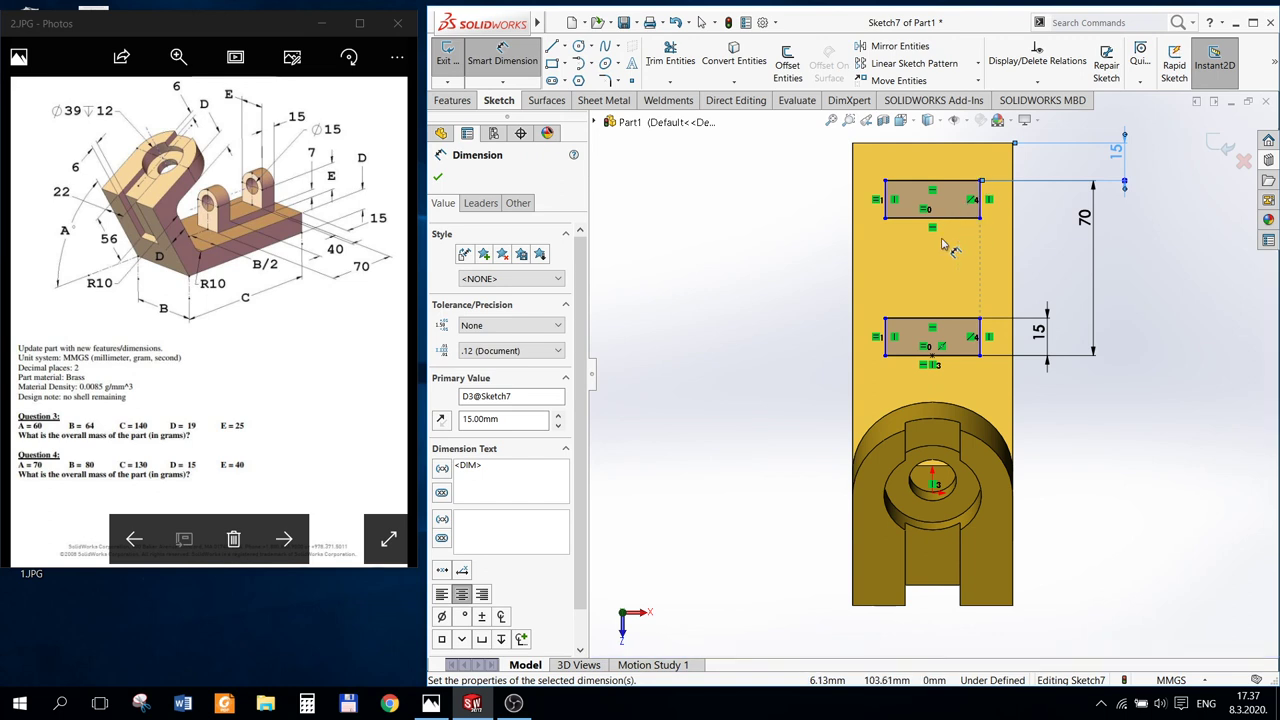
Step: Link the upper rectangle's width to global variable E (25 mm) and exit Sketch7
left_click(479, 55)
left_click(479, 56)
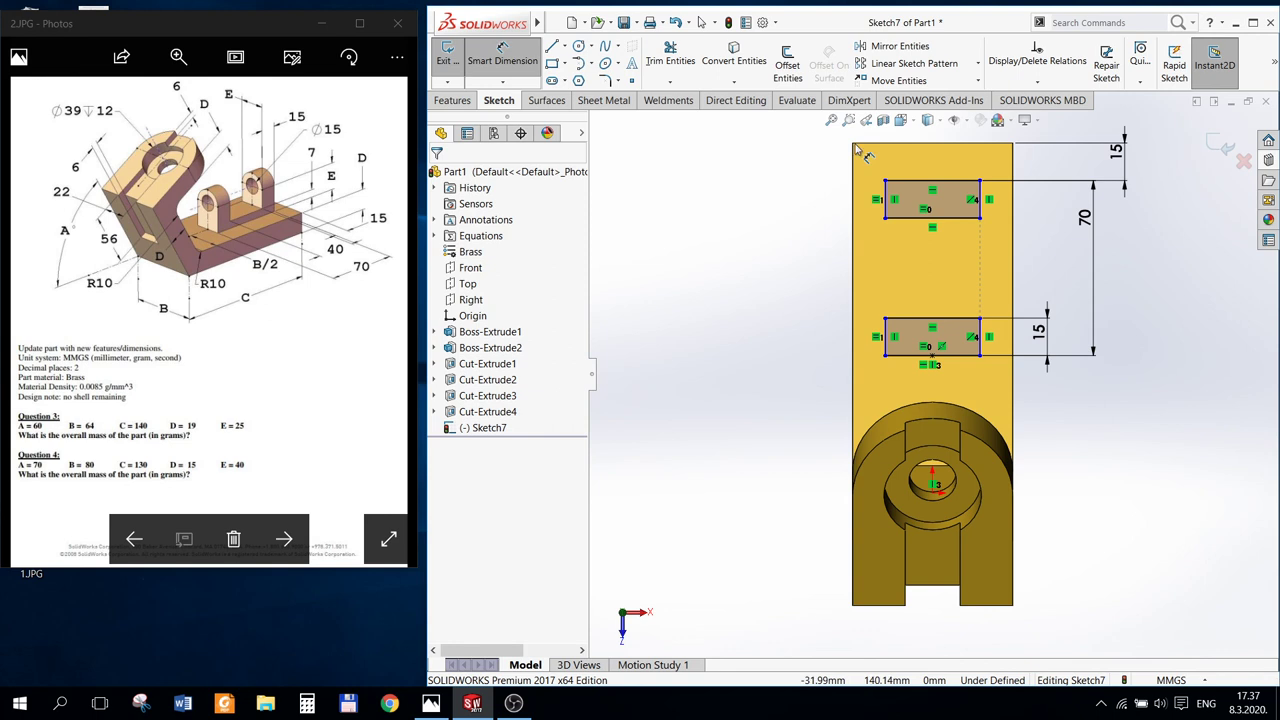
left_click(922, 184)
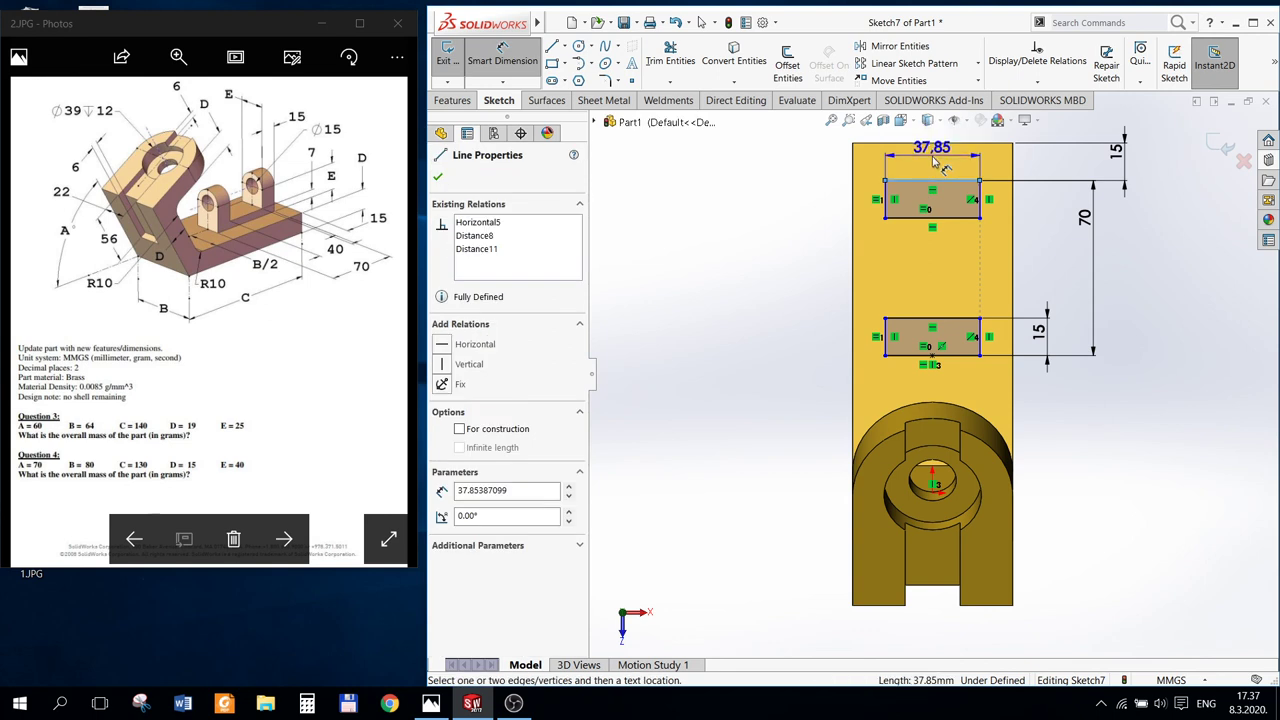
left_click(935, 135)
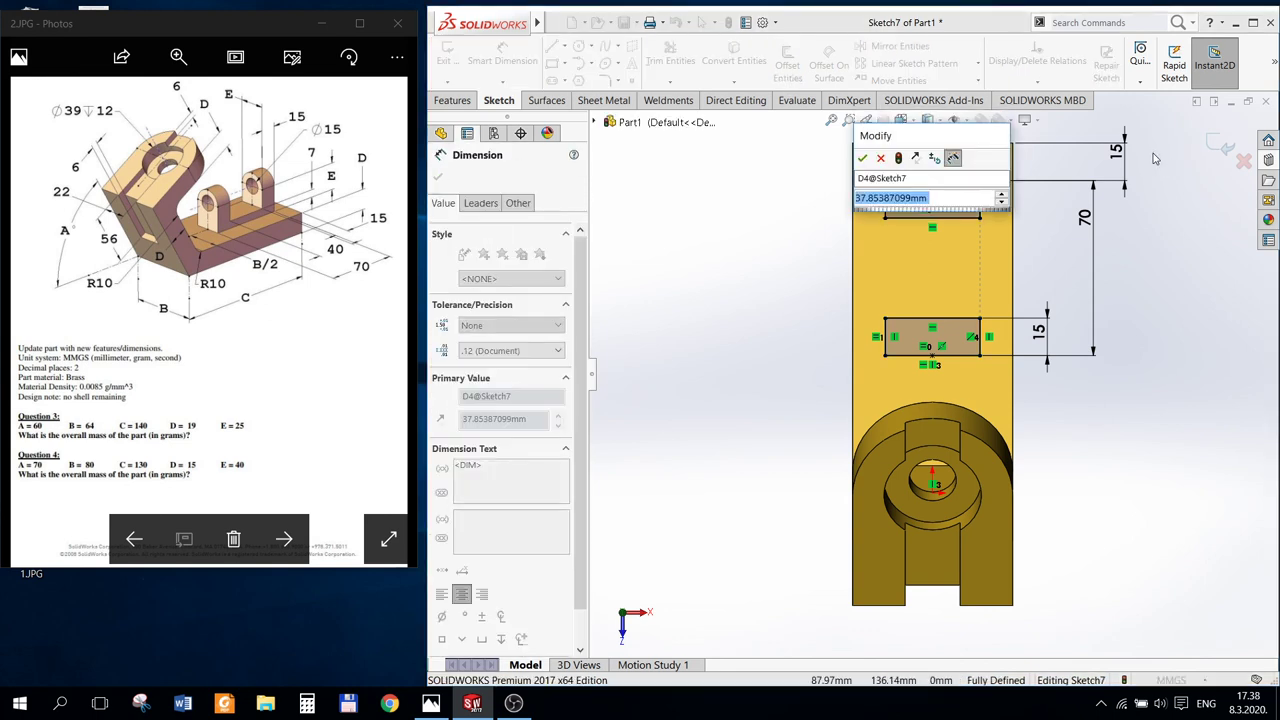
type("=")
mouse_move(890, 215)
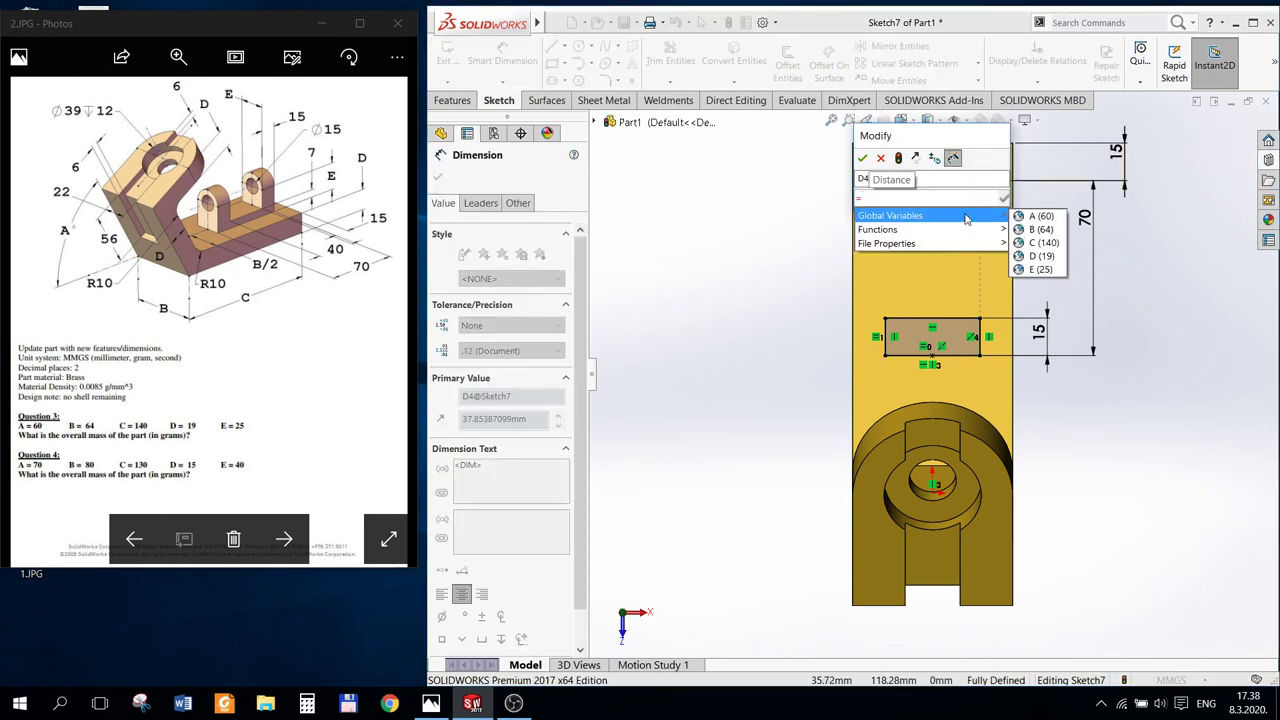
left_click(1052, 270)
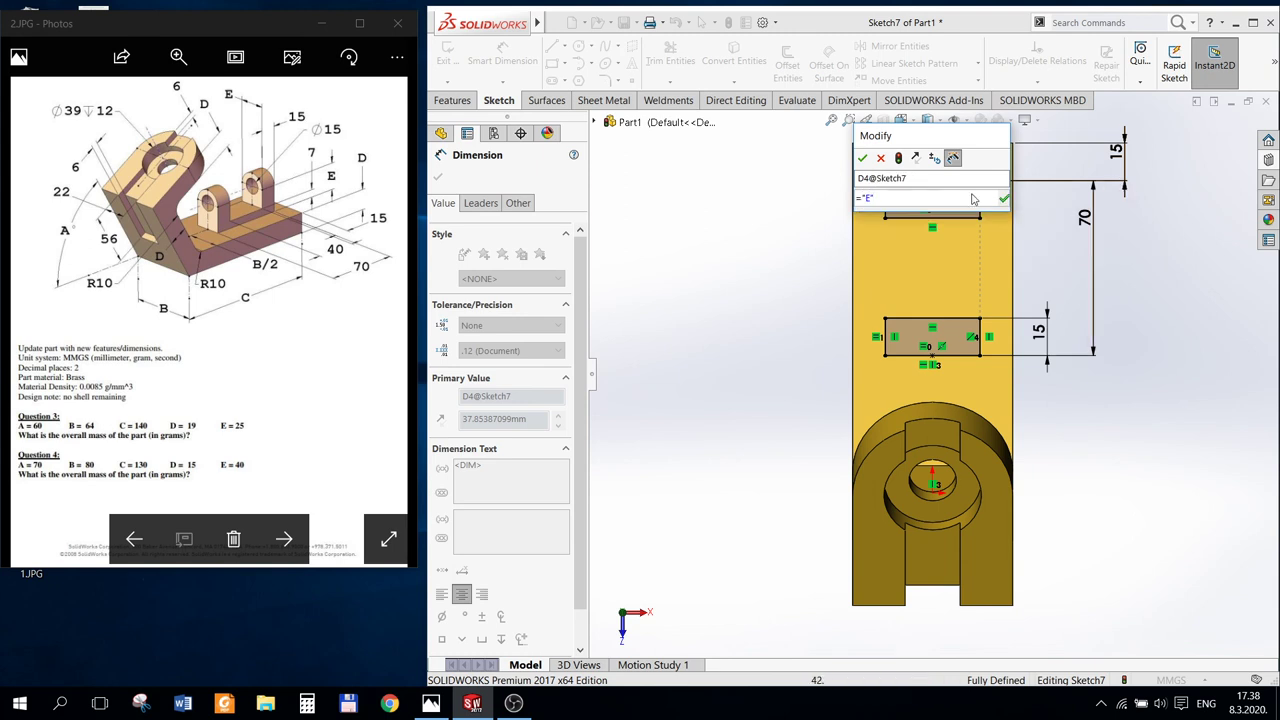
left_click(866, 159)
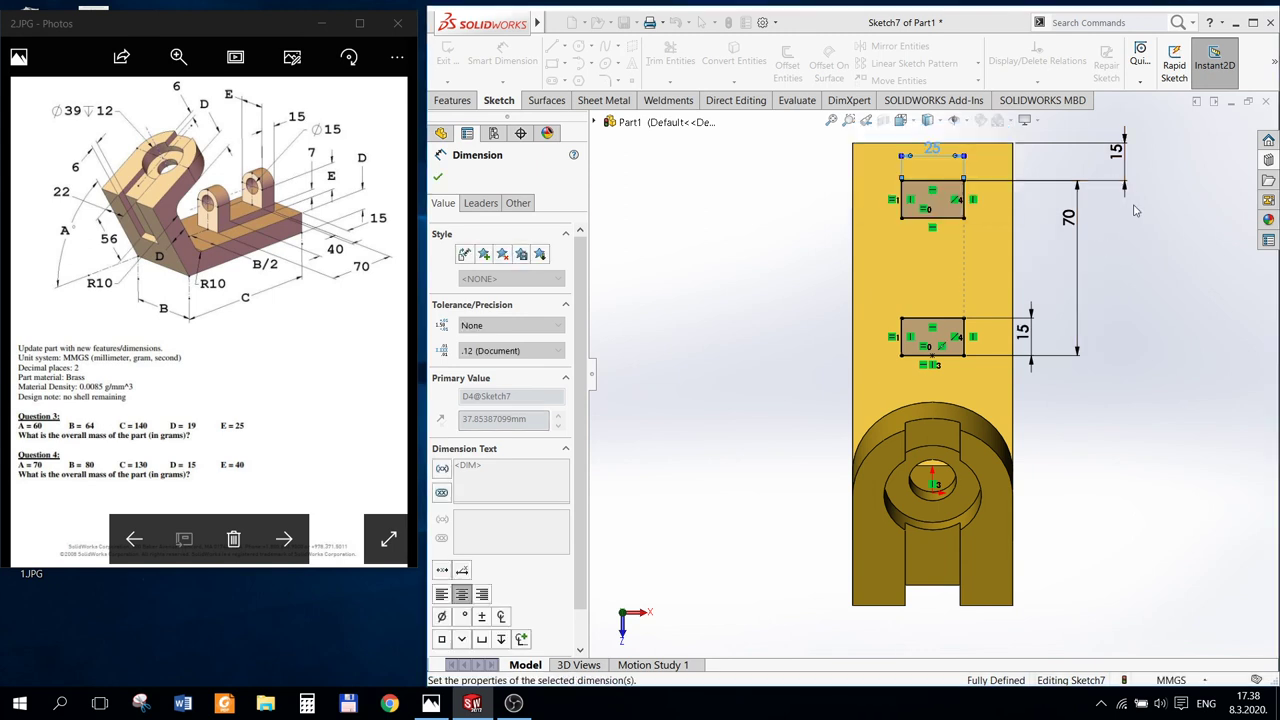
left_click(1220, 147)
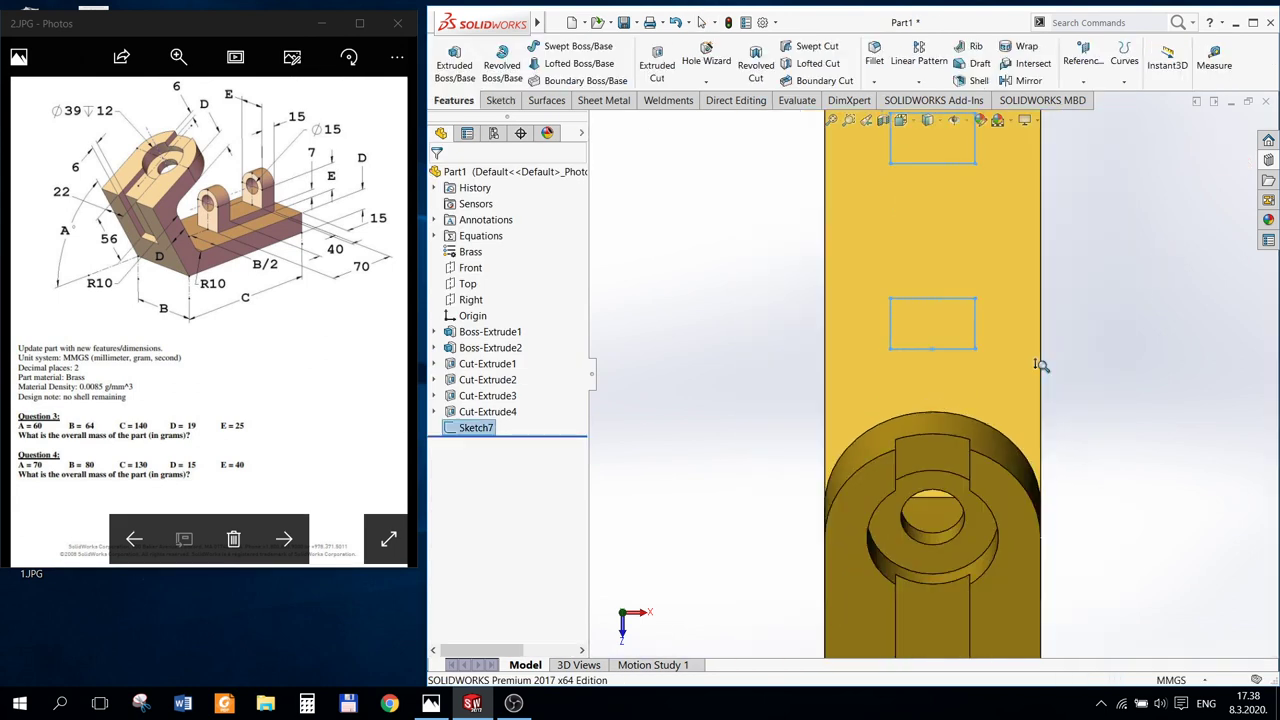
Step: Orbit the part to a tilted 3D view showing the two rectangles on the base plate
mouse_move(1053, 374)
middle_mouse_down()
mouse_move(1045, 293)
mouse_move(899, 382)
mouse_move(921, 343)
middle_mouse_up()
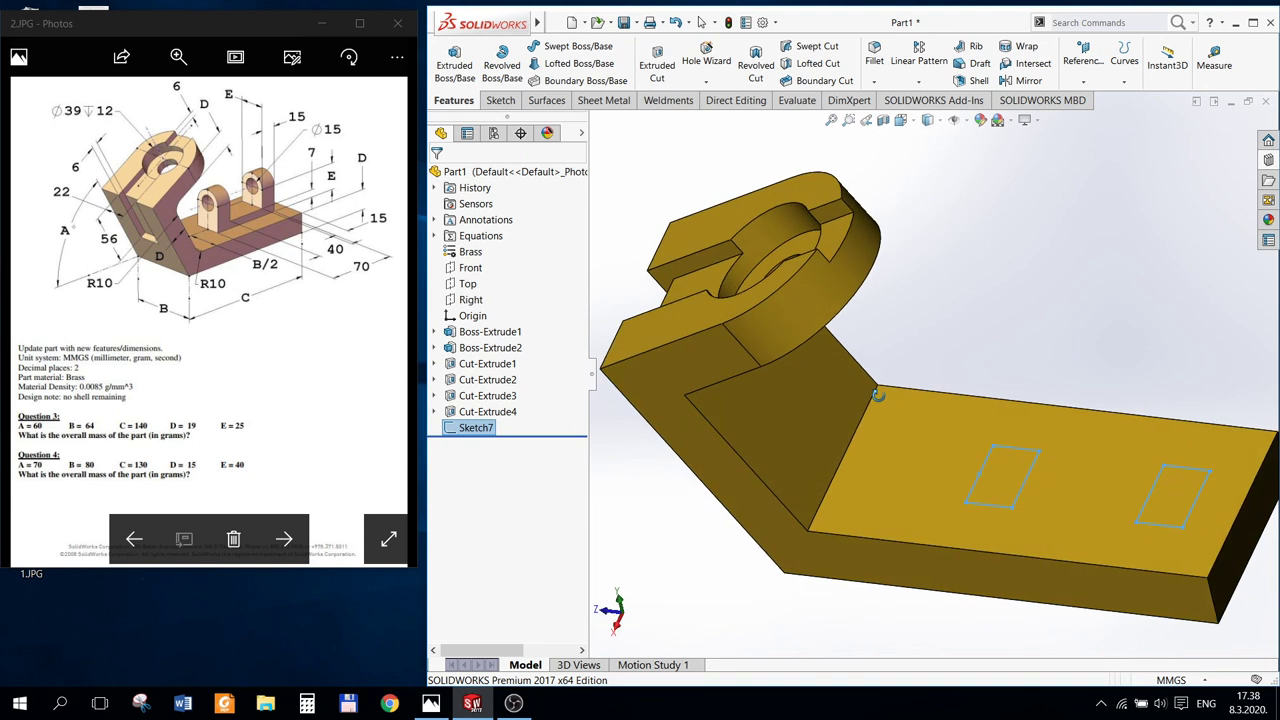
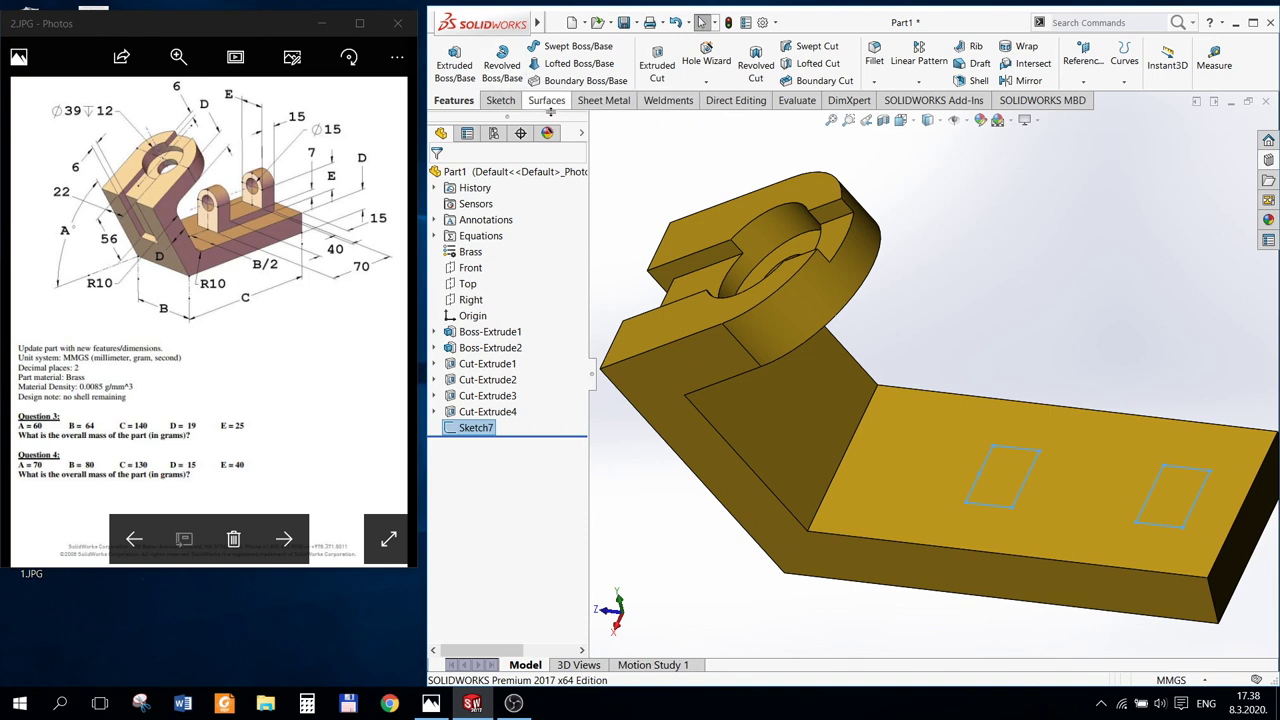
Step: Extrude the two base rectangles 25 mm tall as Boss-Extrude3
left_click(455, 62)
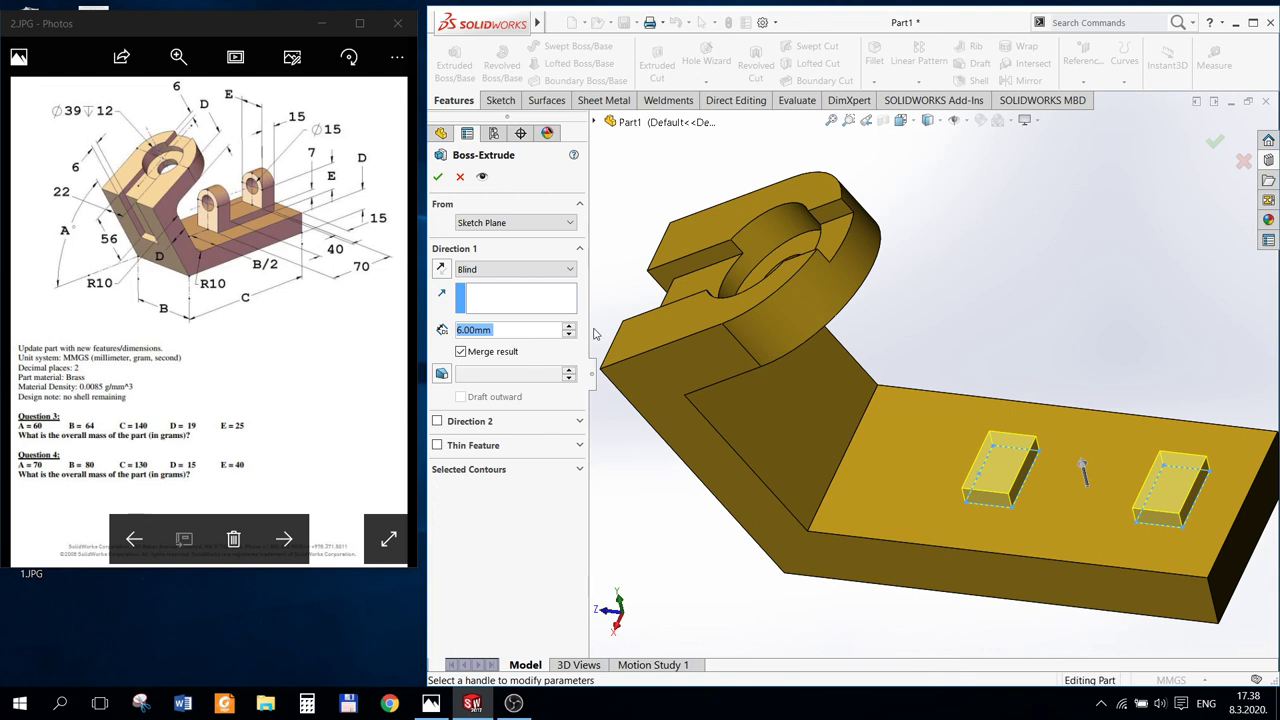
type("25")
key("Return")
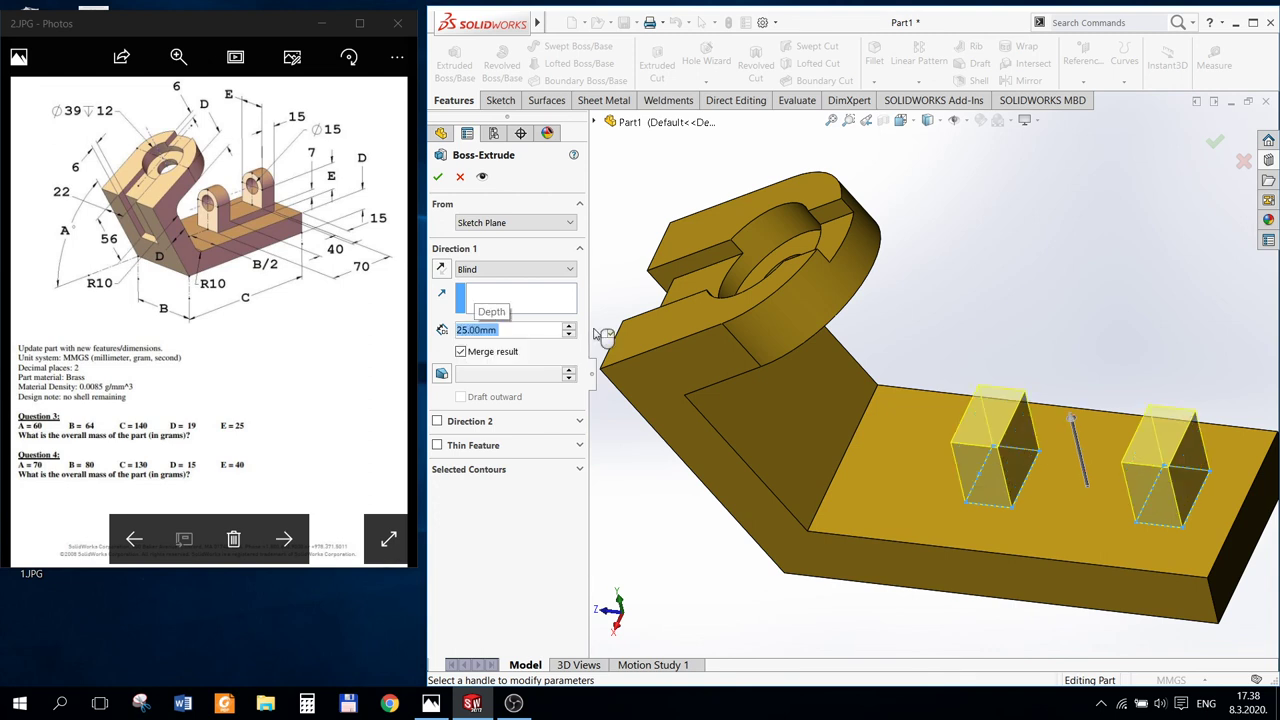
left_click(437, 177)
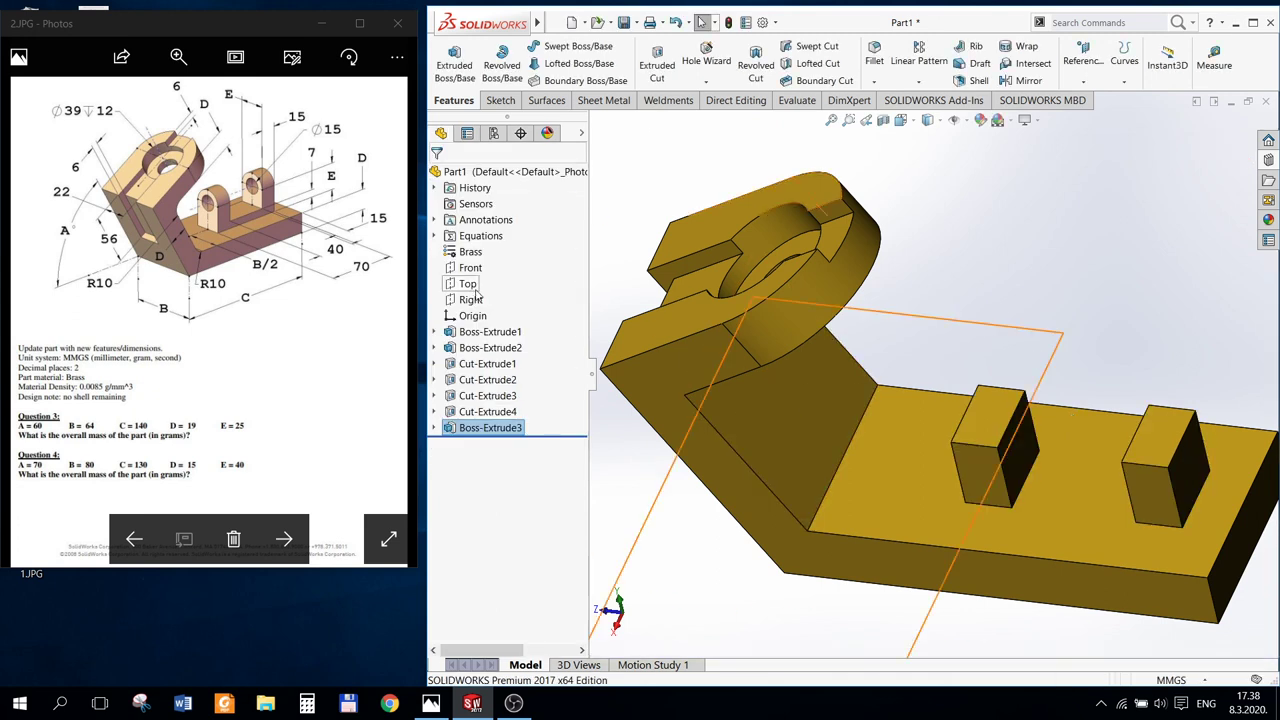
Step: Add an equation making Boss-Extrude3's 25 mm height equal global variable E
right_click(498, 236)
left_click(535, 241)
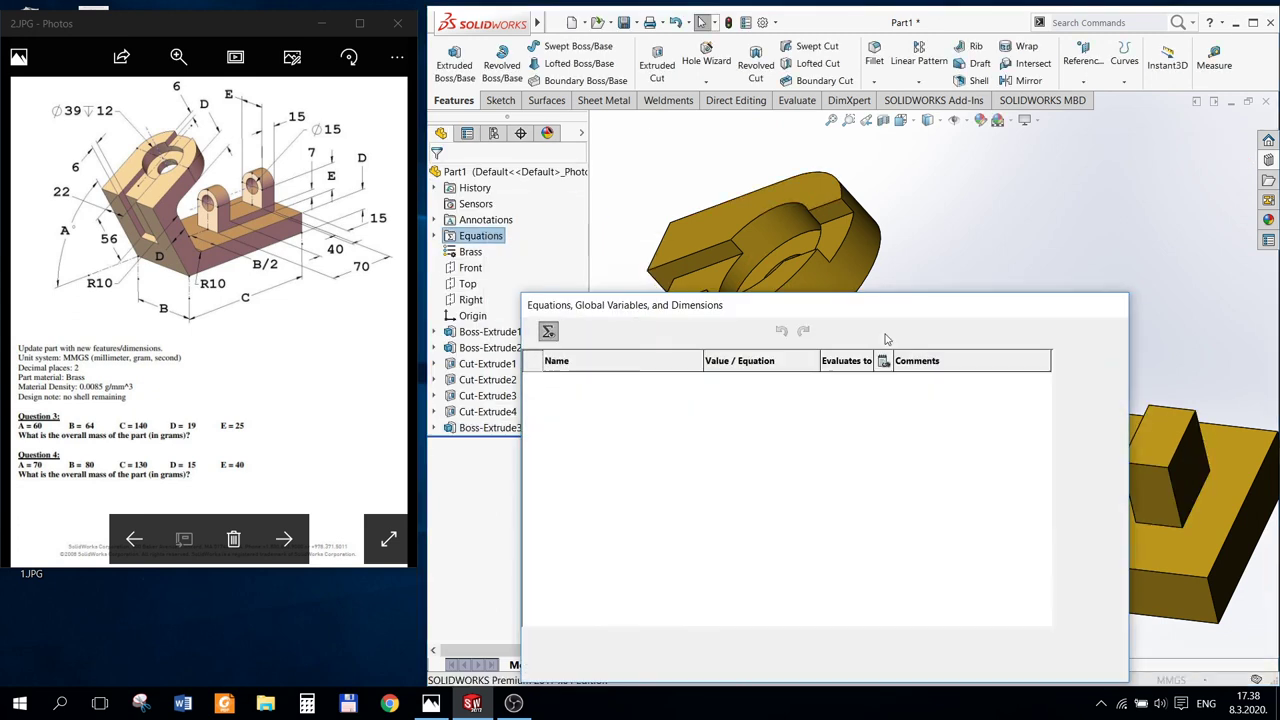
left_click(625, 594)
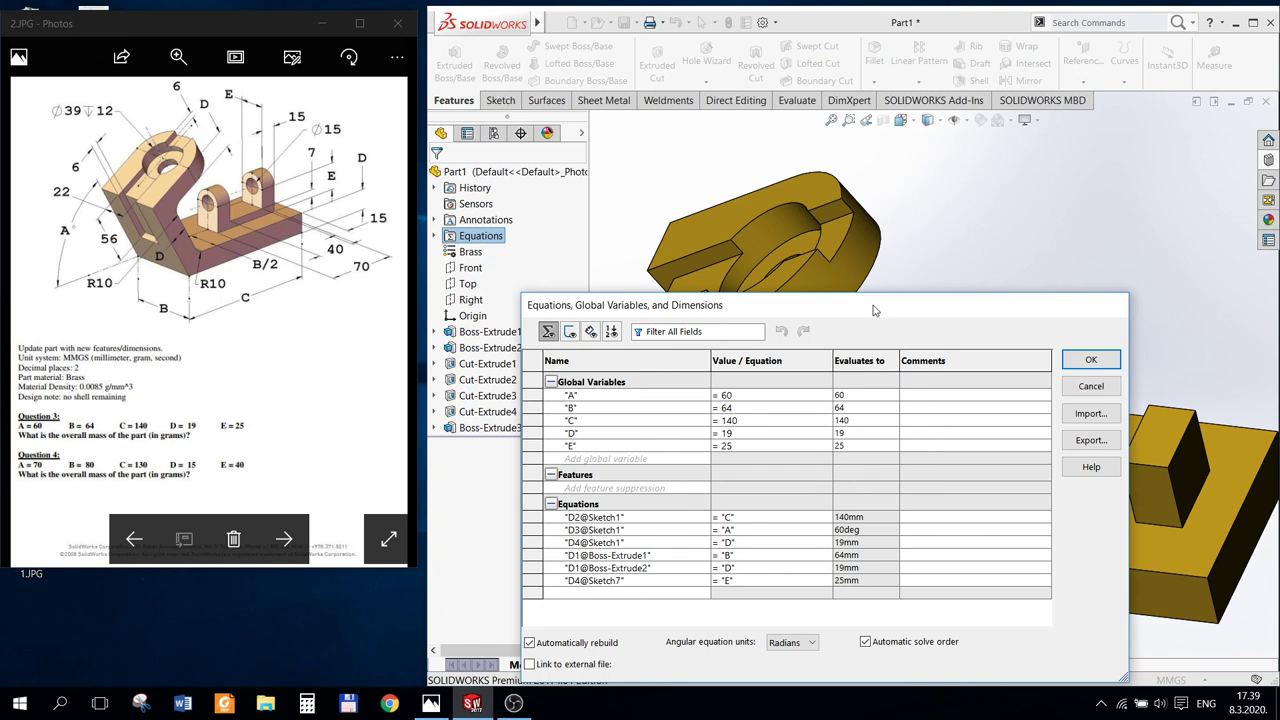
left_click_drag(873, 311, 687, 378)
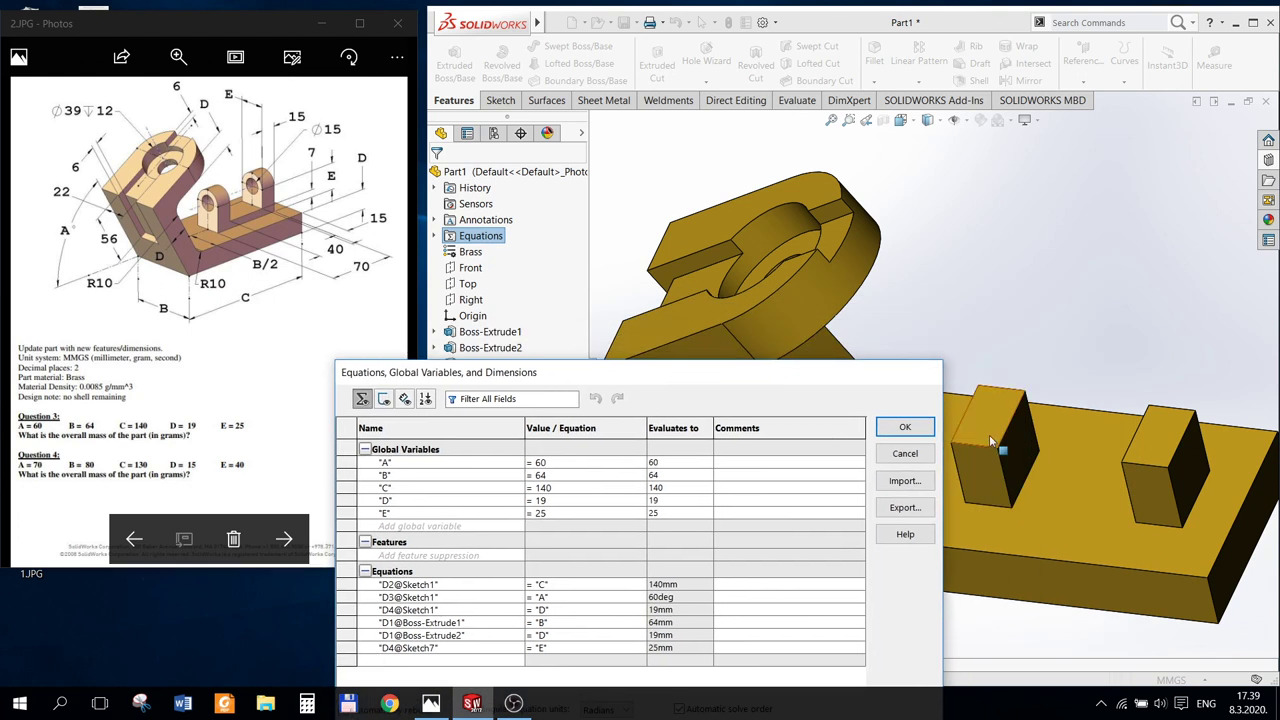
left_click(990, 438)
left_click(1183, 489)
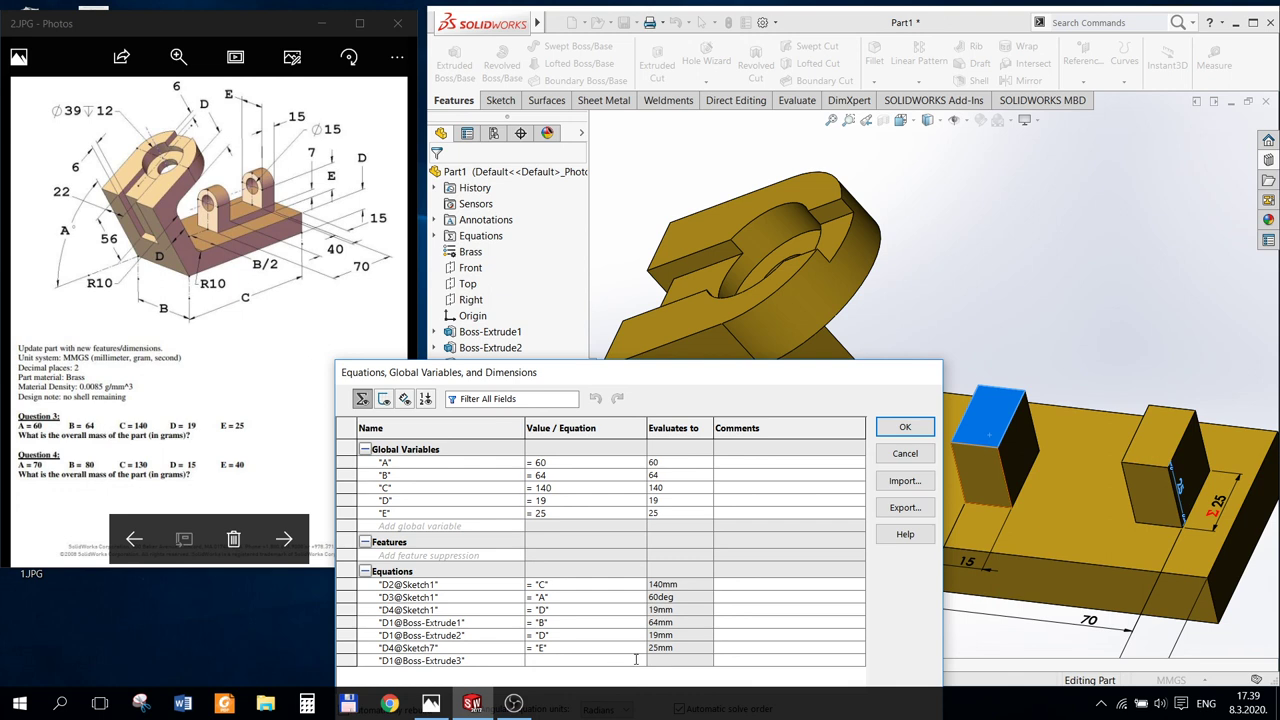
type("=")
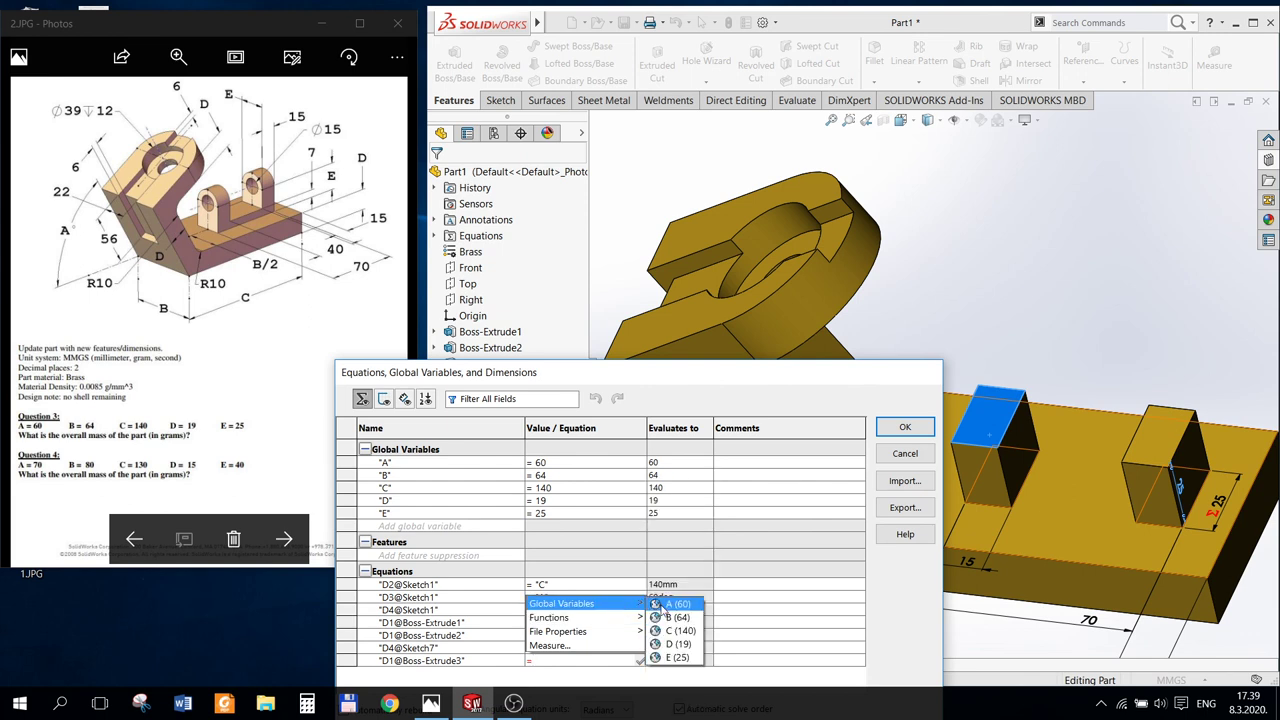
left_click(715, 656)
left_click(641, 662)
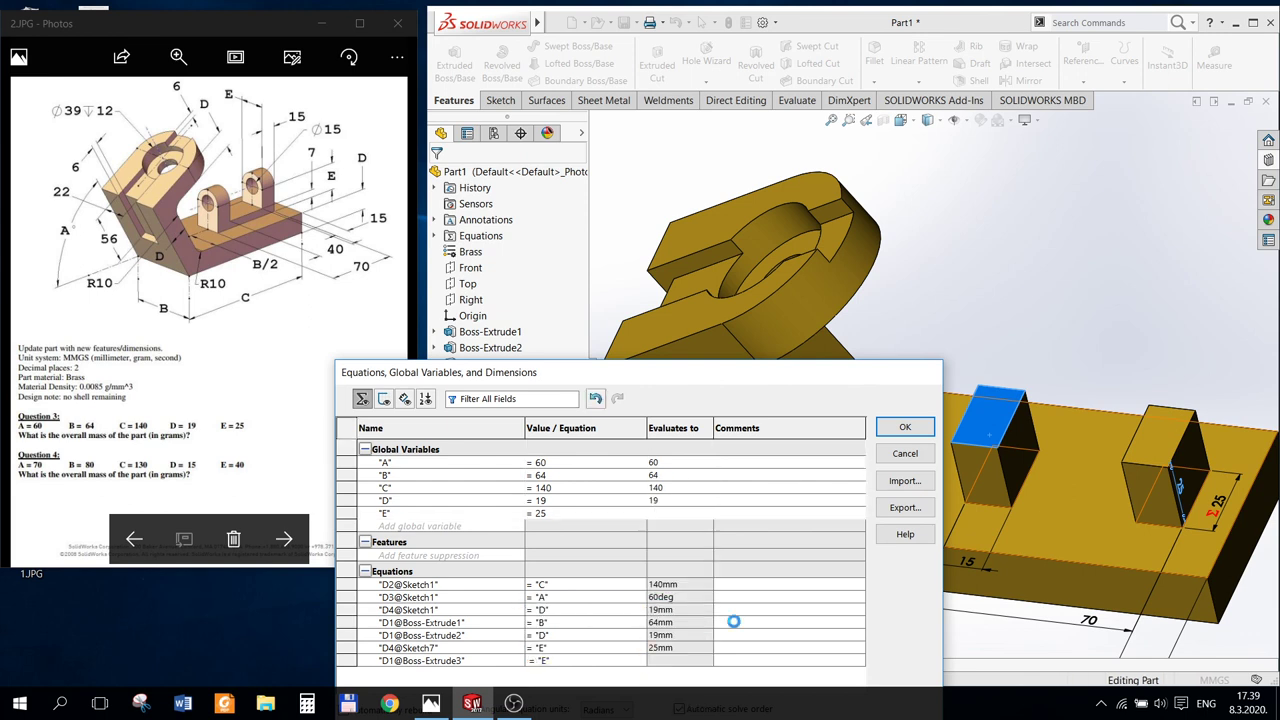
key("Return")
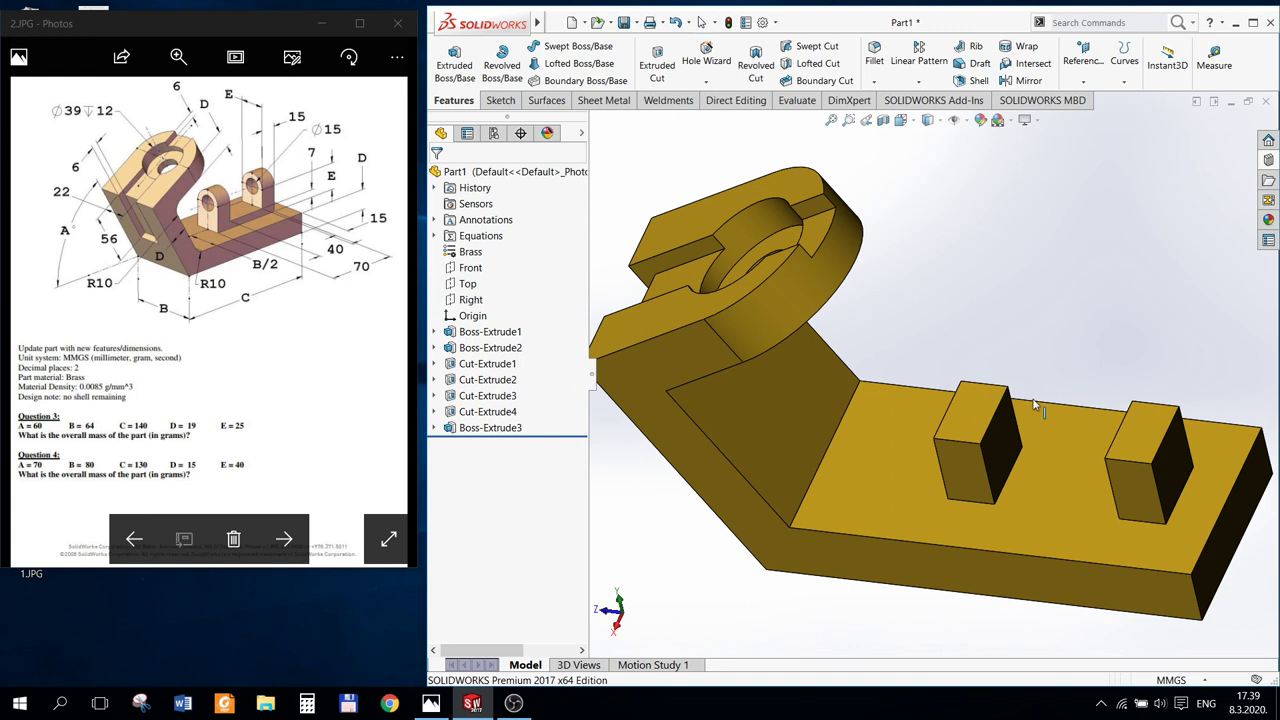
Step: Orbit to the right block's outer side face and bring up its context options
middle_click_drag(1035, 403, 1070, 402)
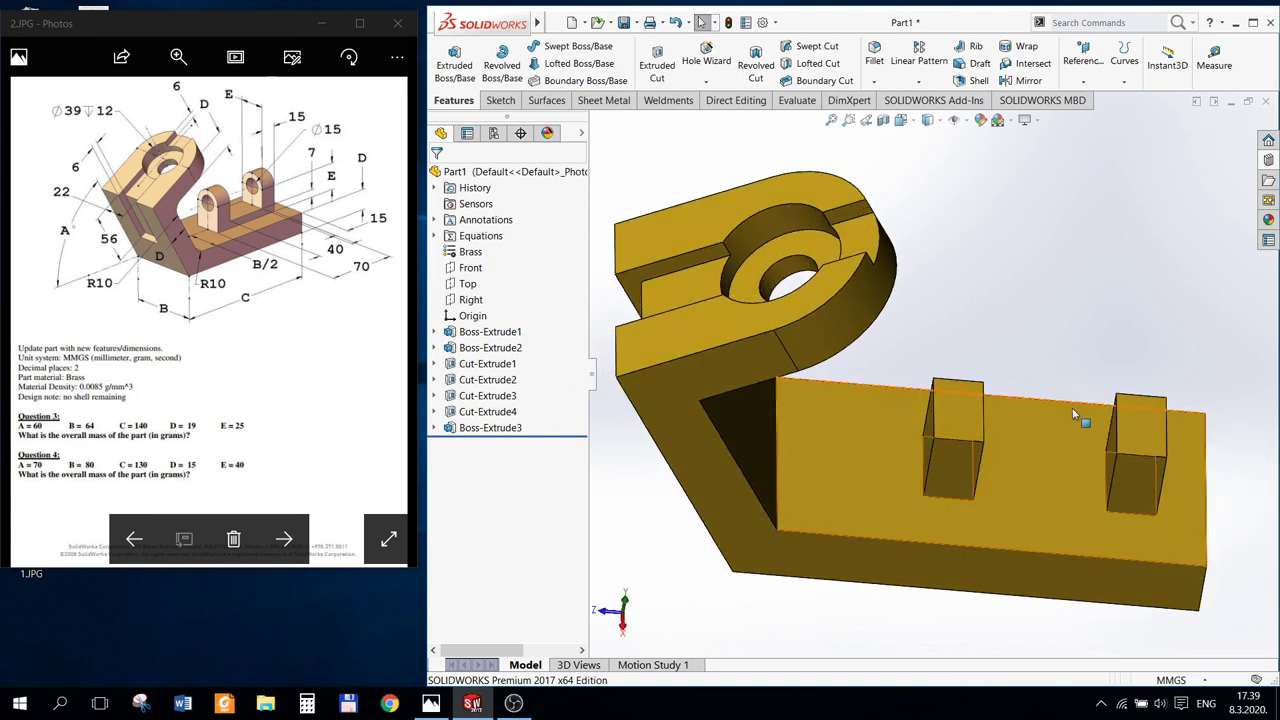
middle_click_drag(969, 429, 1045, 416)
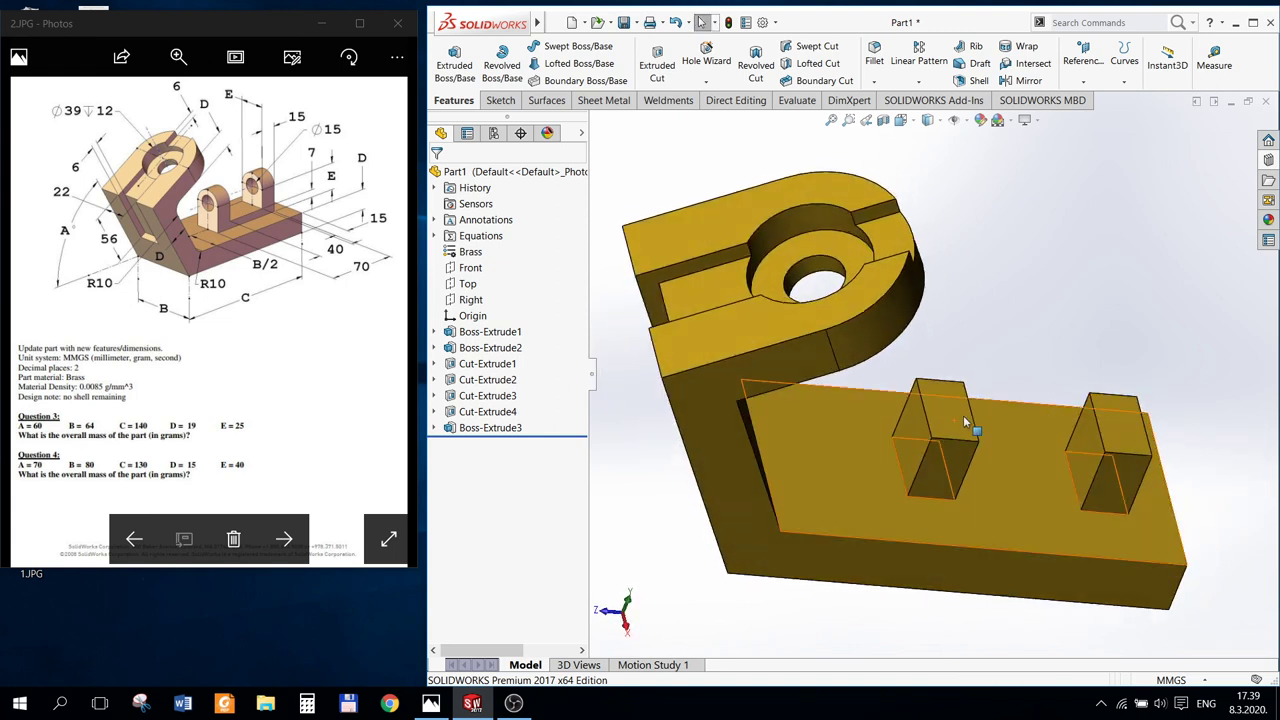
right_click(943, 426)
mouse_move(1012, 436)
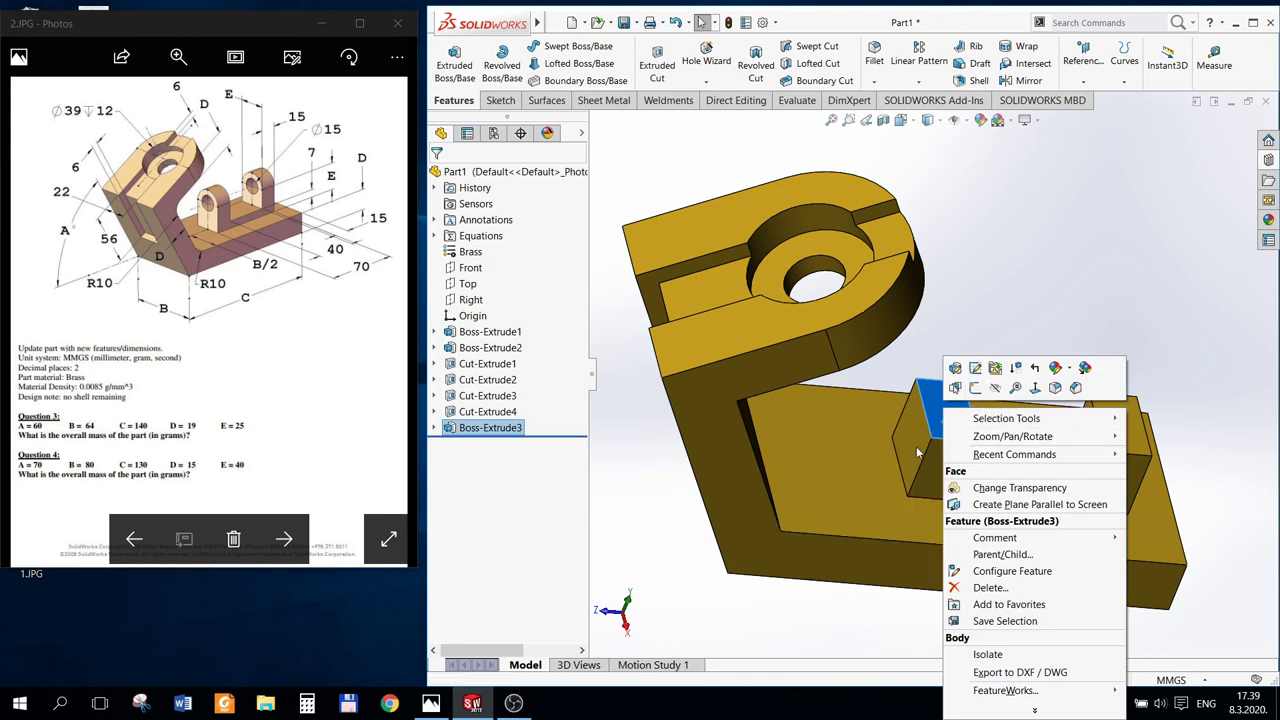
mouse_move(916, 452)
middle_mouse_down()
mouse_move(1192, 432)
mouse_move(1161, 406)
middle_mouse_up()
left_click(1192, 432)
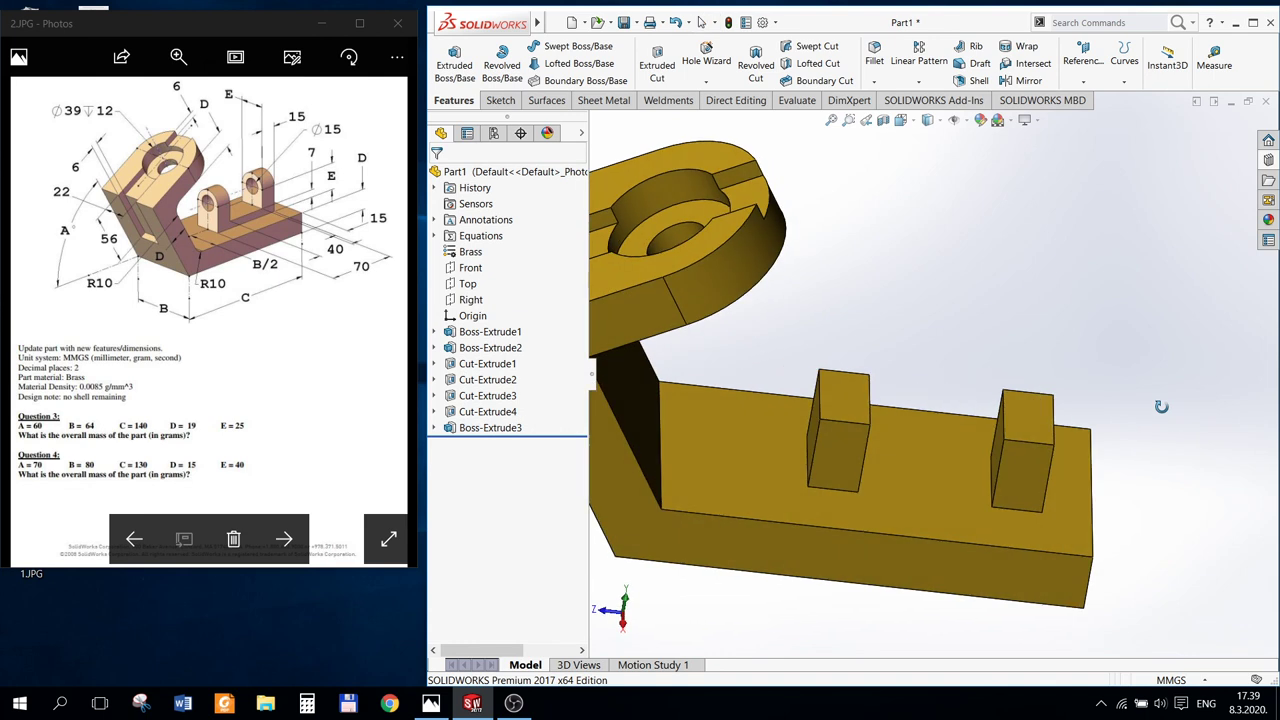
mouse_move(1161, 406)
middle_mouse_down()
mouse_move(1151, 383)
mouse_move(1080, 363)
middle_mouse_up()
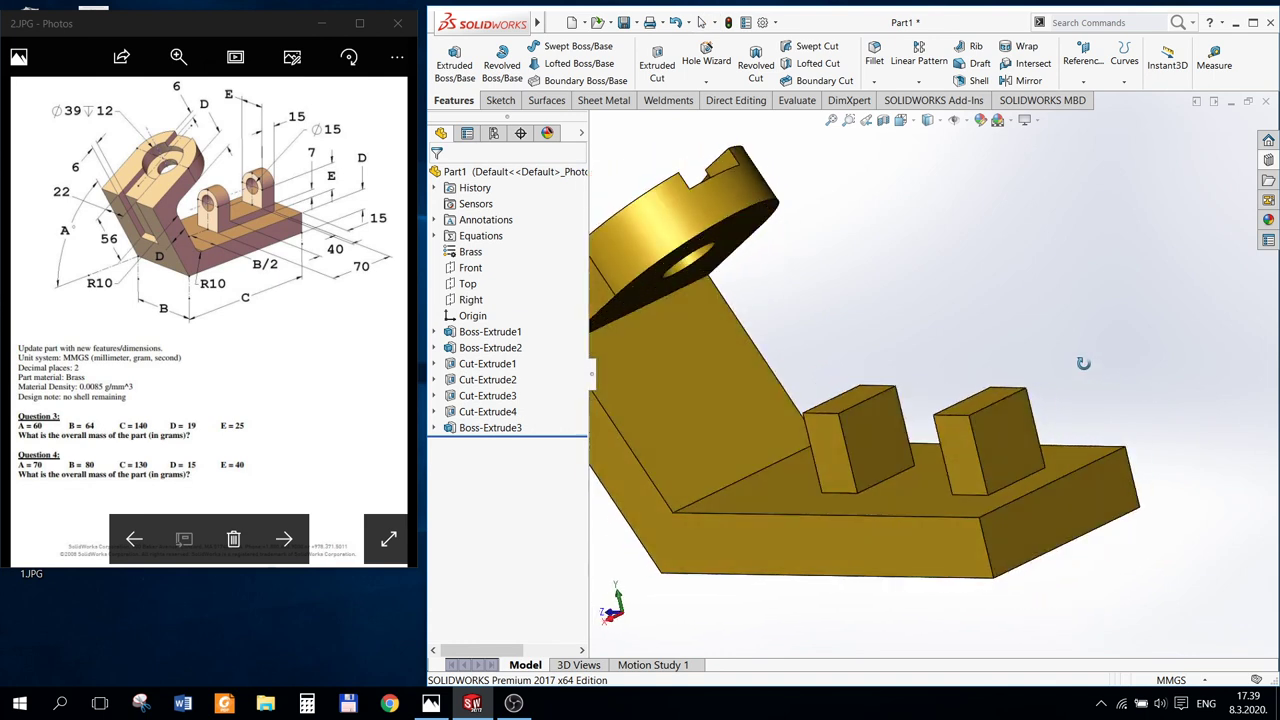
right_click(994, 468)
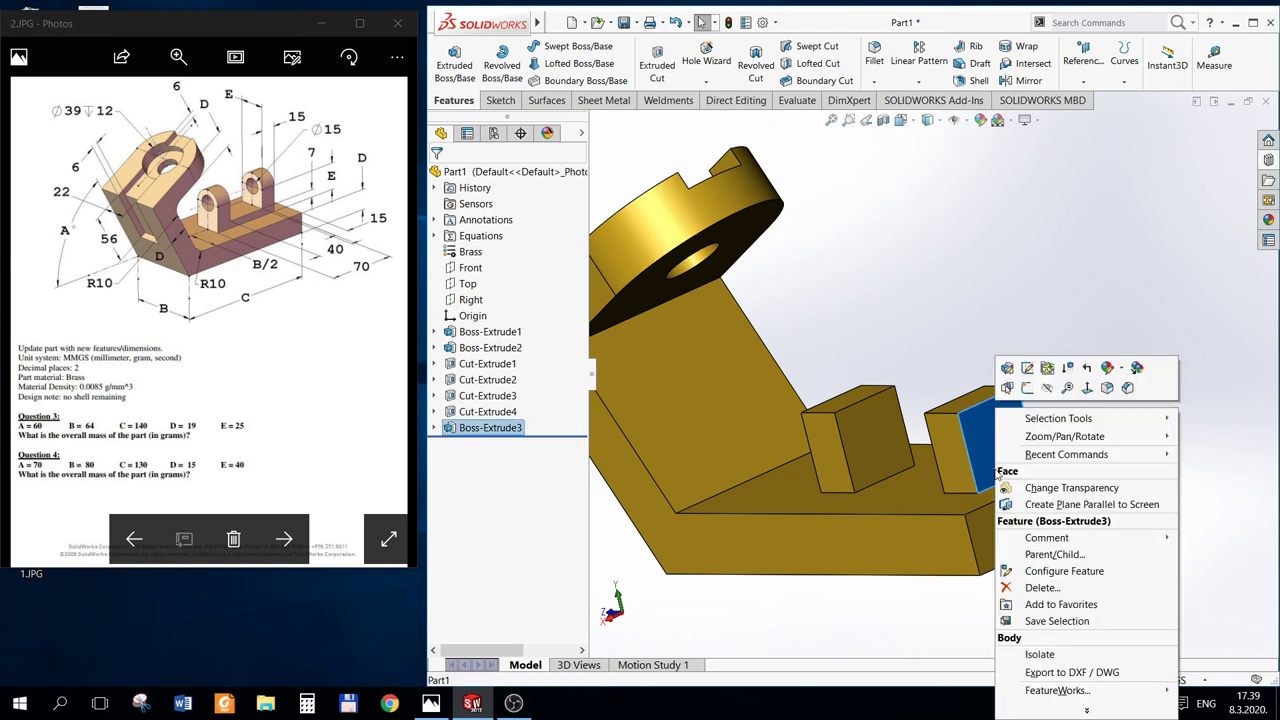
Step: Sketch a corner rectangle along the bottom of the right block's side face
left_click(1027, 389)
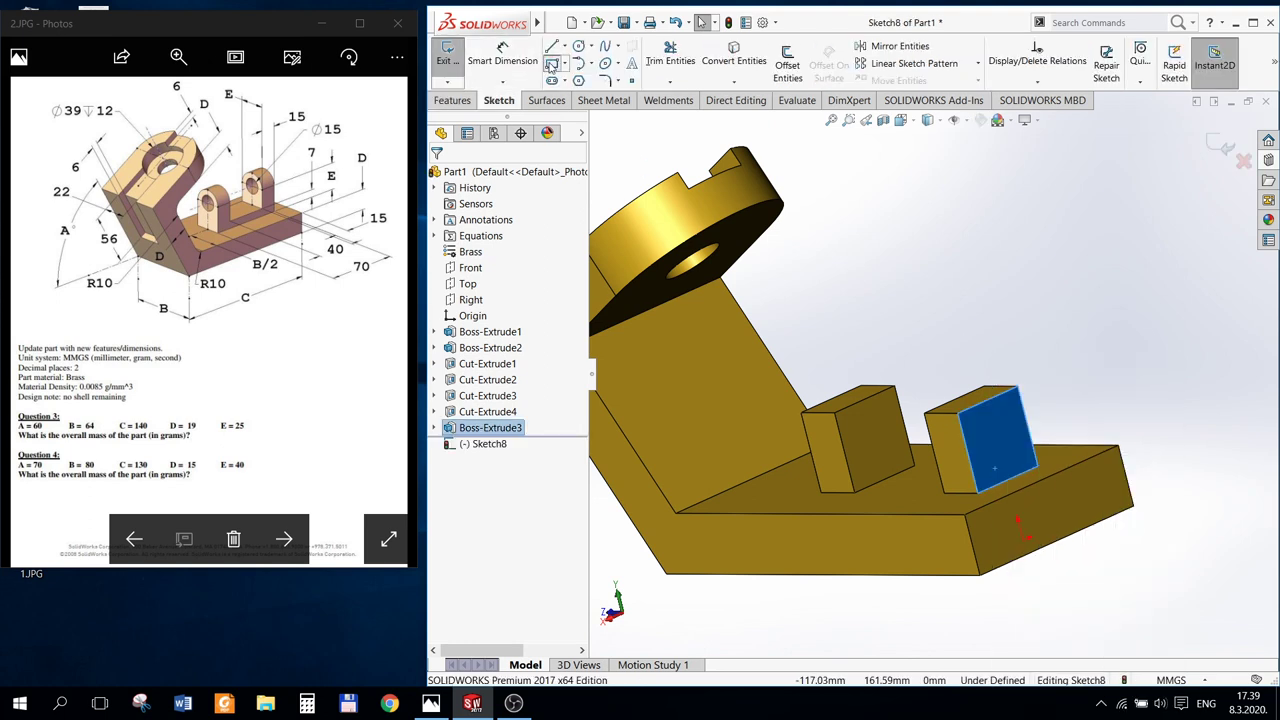
left_click(551, 64)
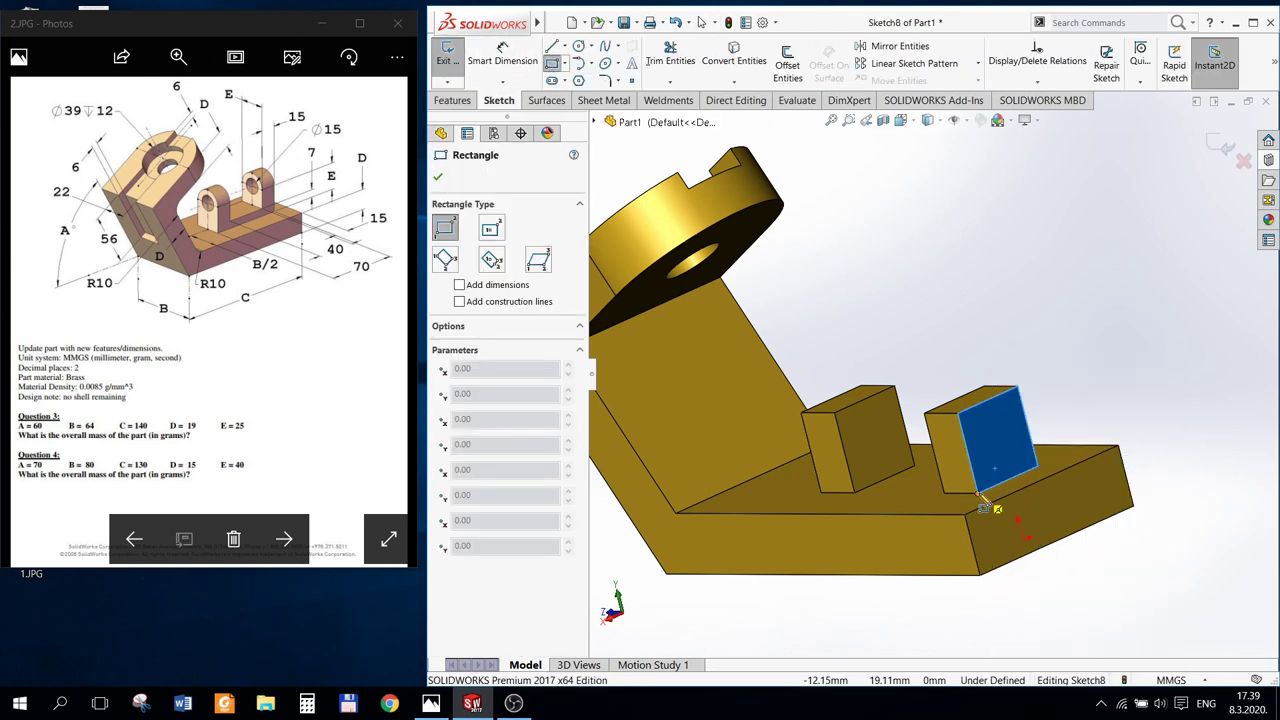
left_click(979, 494)
left_click(1041, 451)
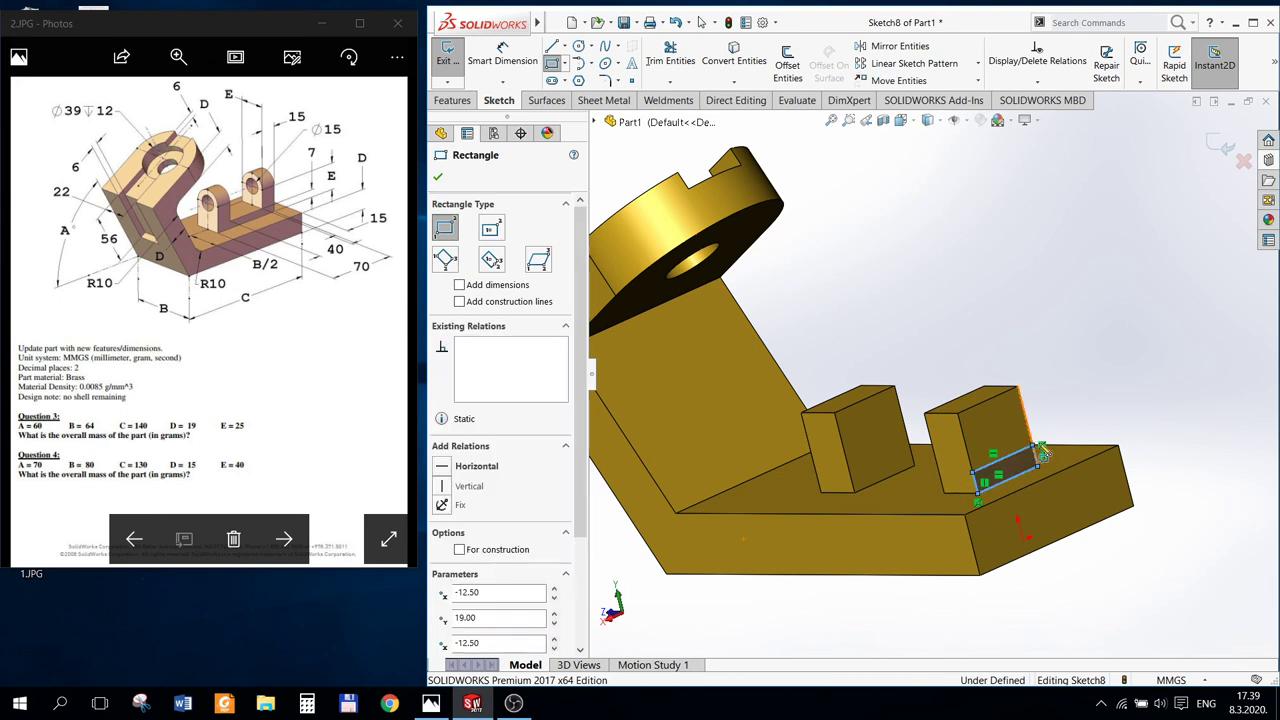
key("Escape")
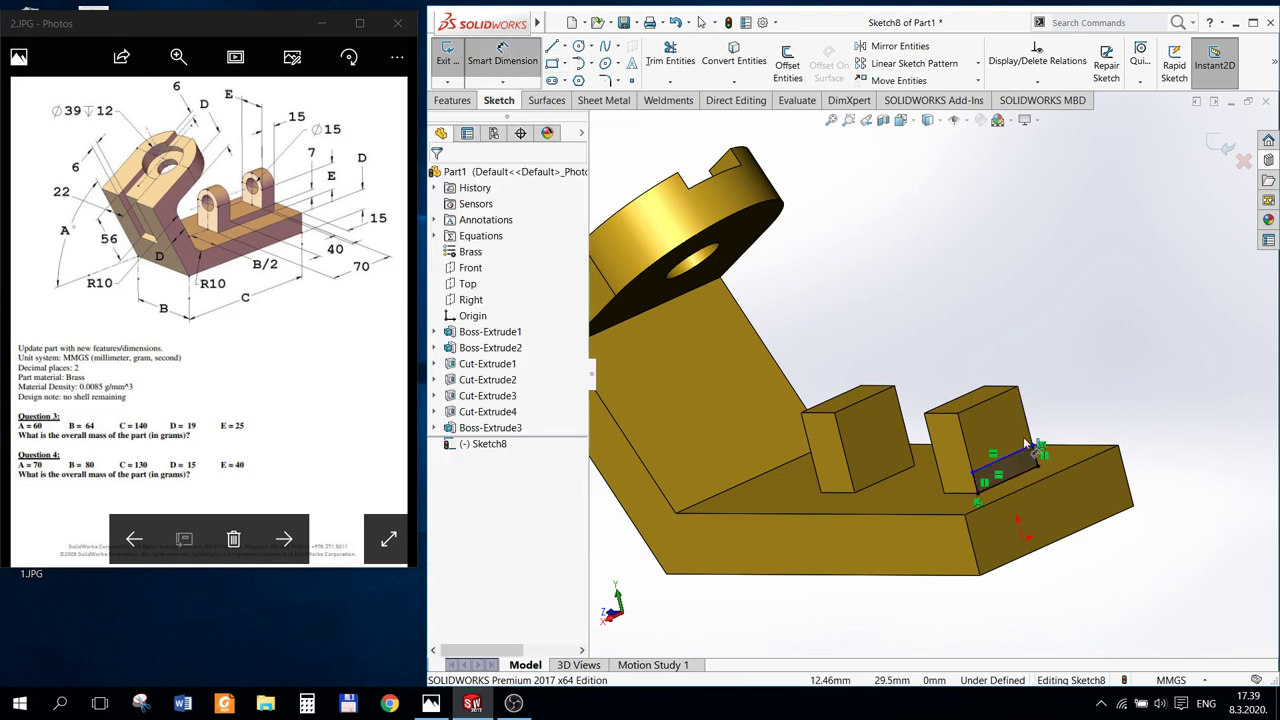
Step: Dimension the rectangle's height to 7 mm, fully defining Sketch8
left_click(1013, 458)
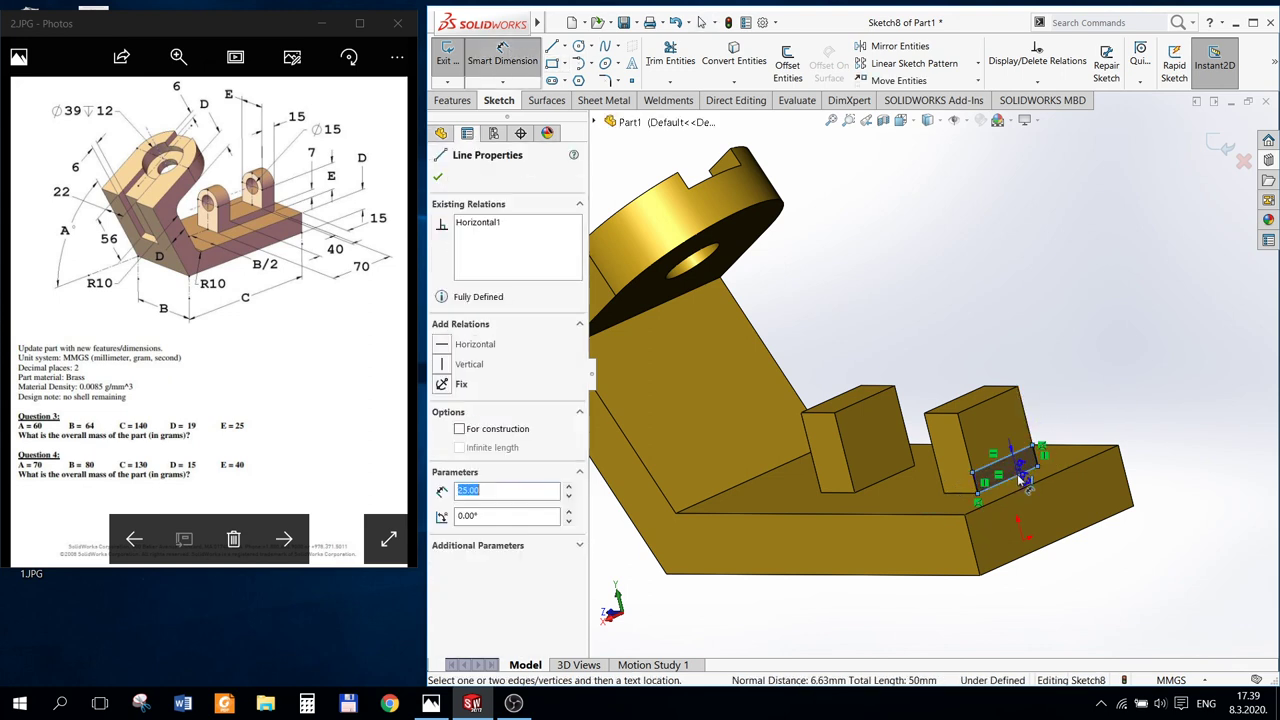
left_click(1124, 415)
type("7")
key("Return")
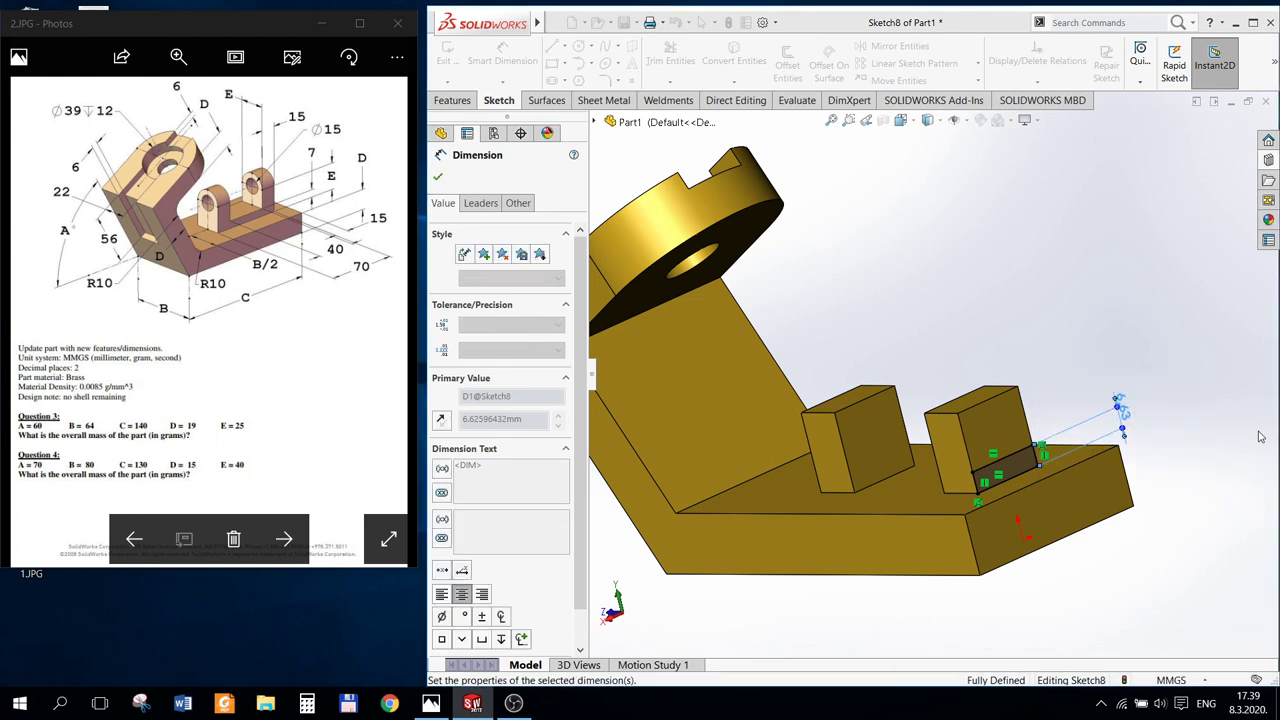
key("Escape")
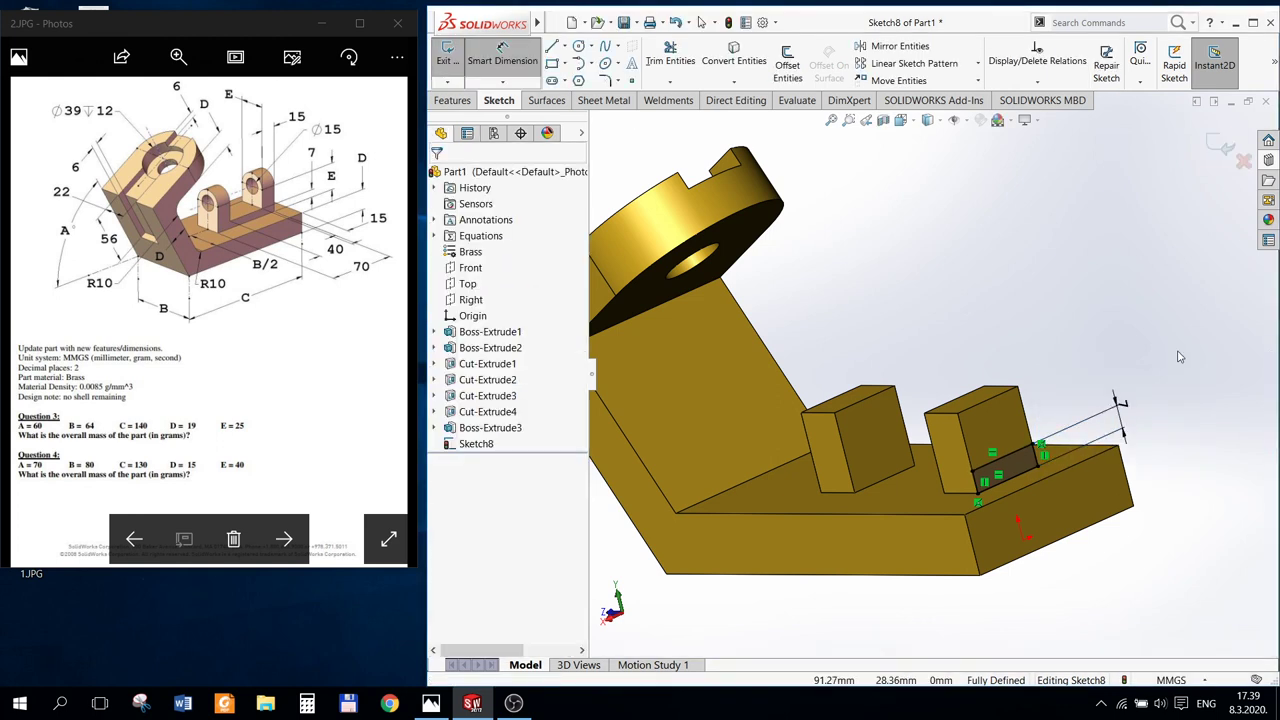
key("Escape")
left_click(450, 100)
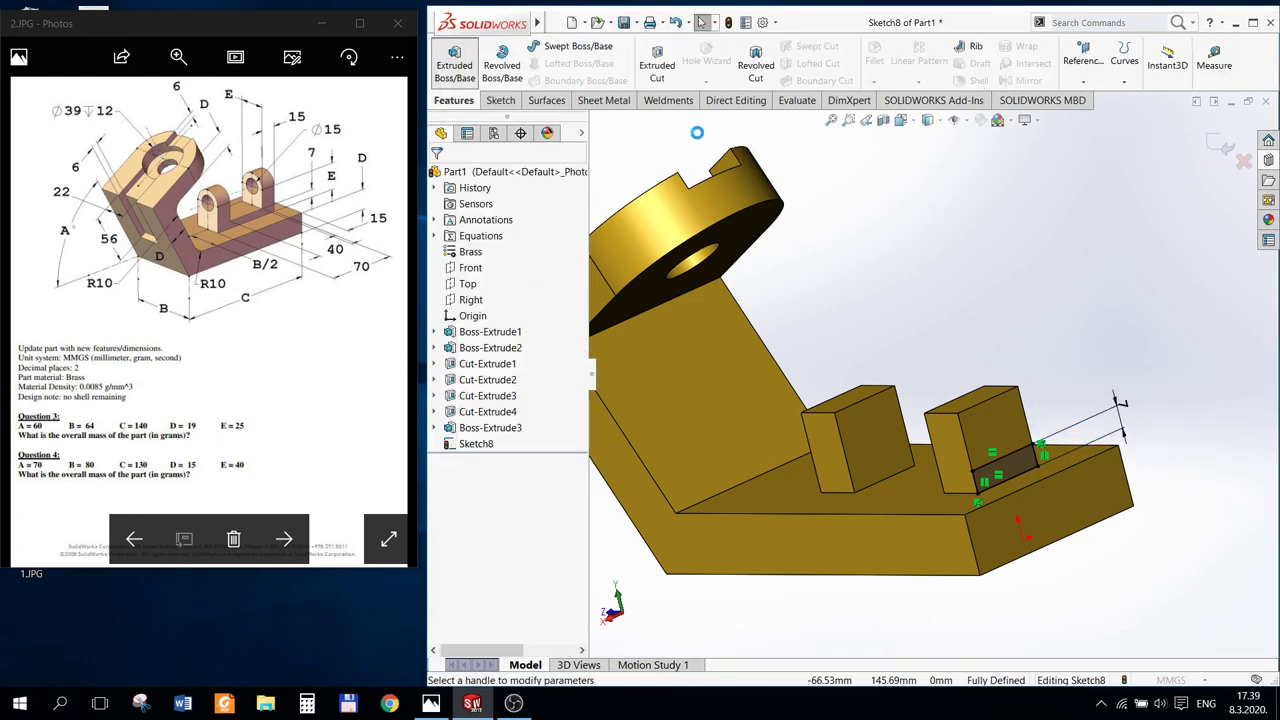
Step: Extrude Sketch8 Up To Surface to the left block's face, bridging both uprights as Boss-Extrude4
left_click(455, 62)
left_click(519, 228)
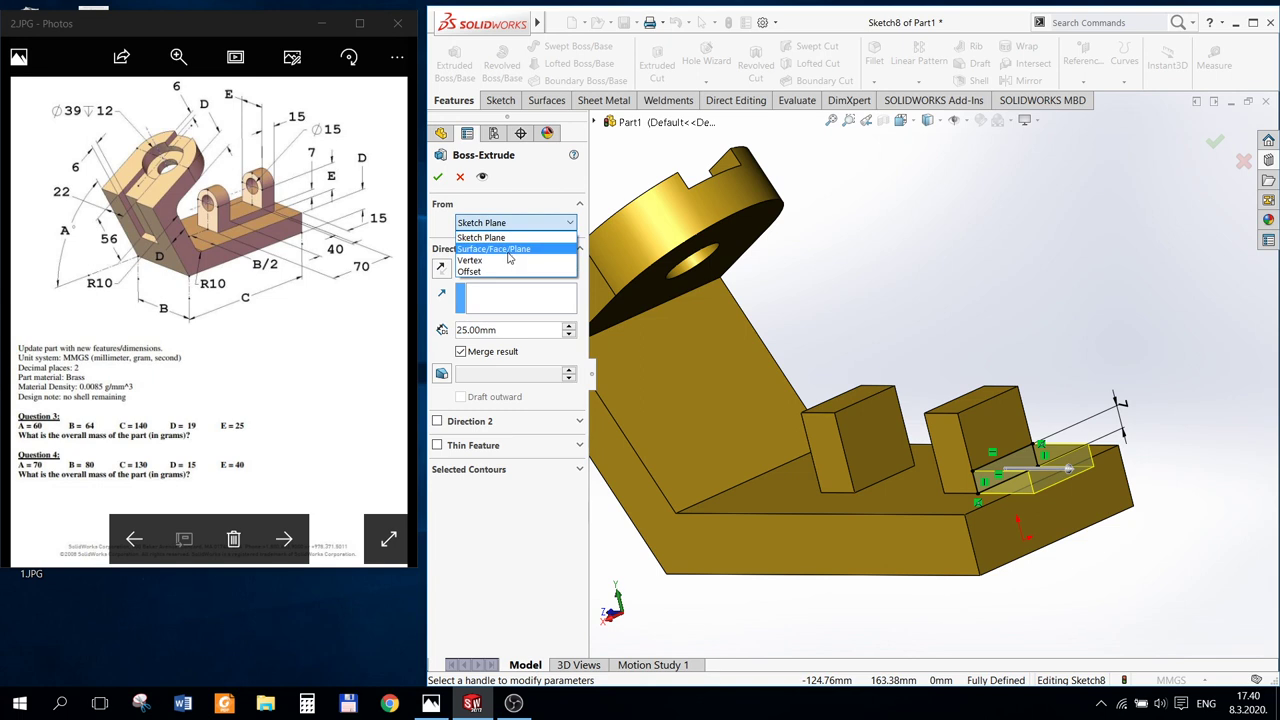
key("Escape")
key("Escape")
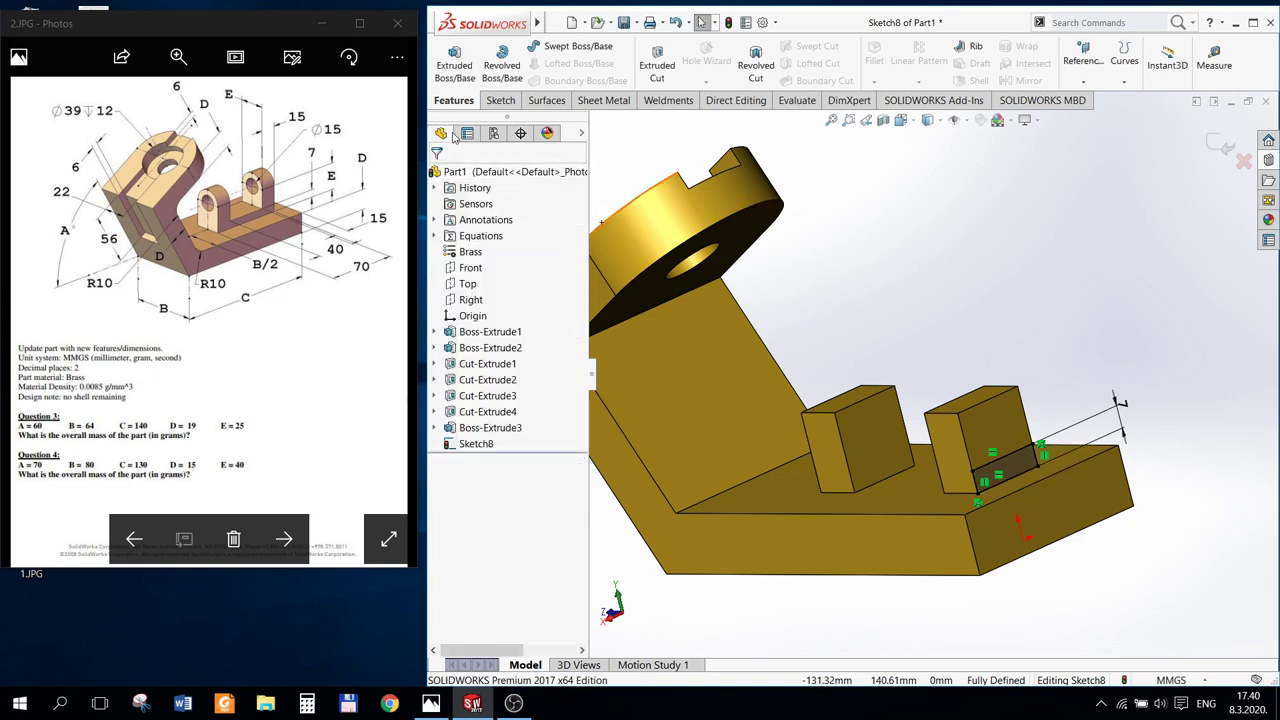
left_click(456, 70)
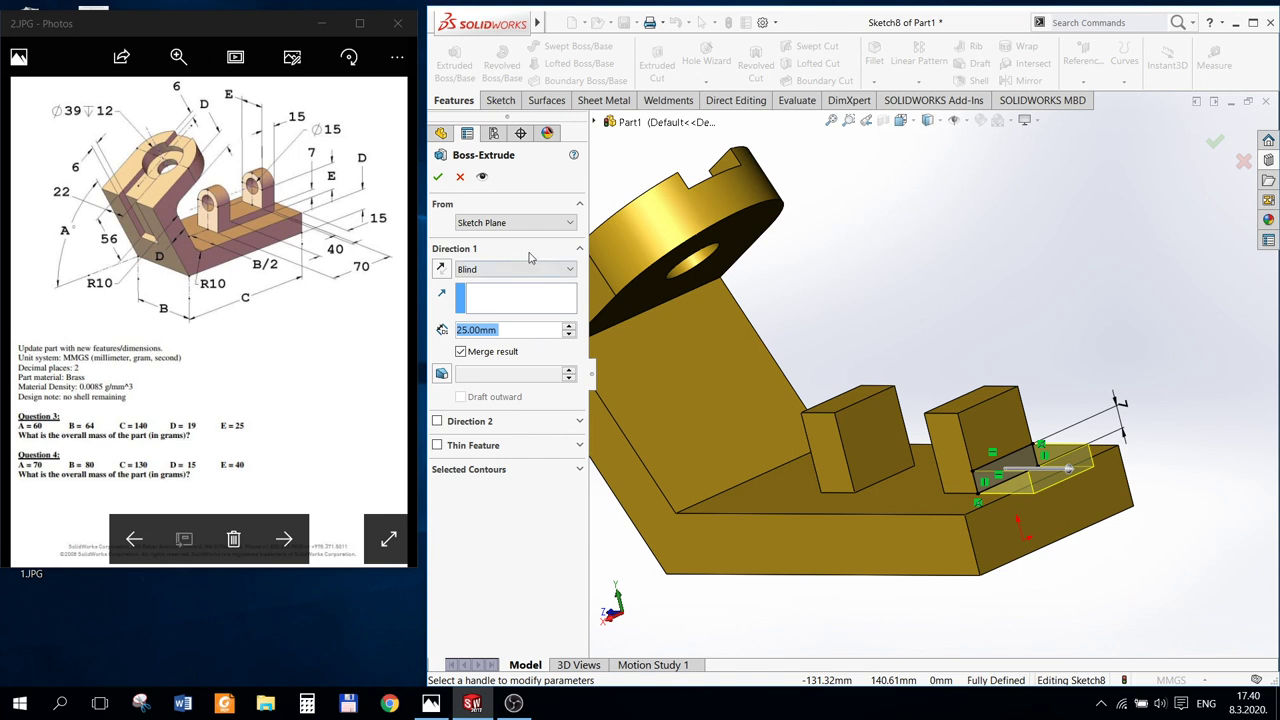
left_click(515, 267)
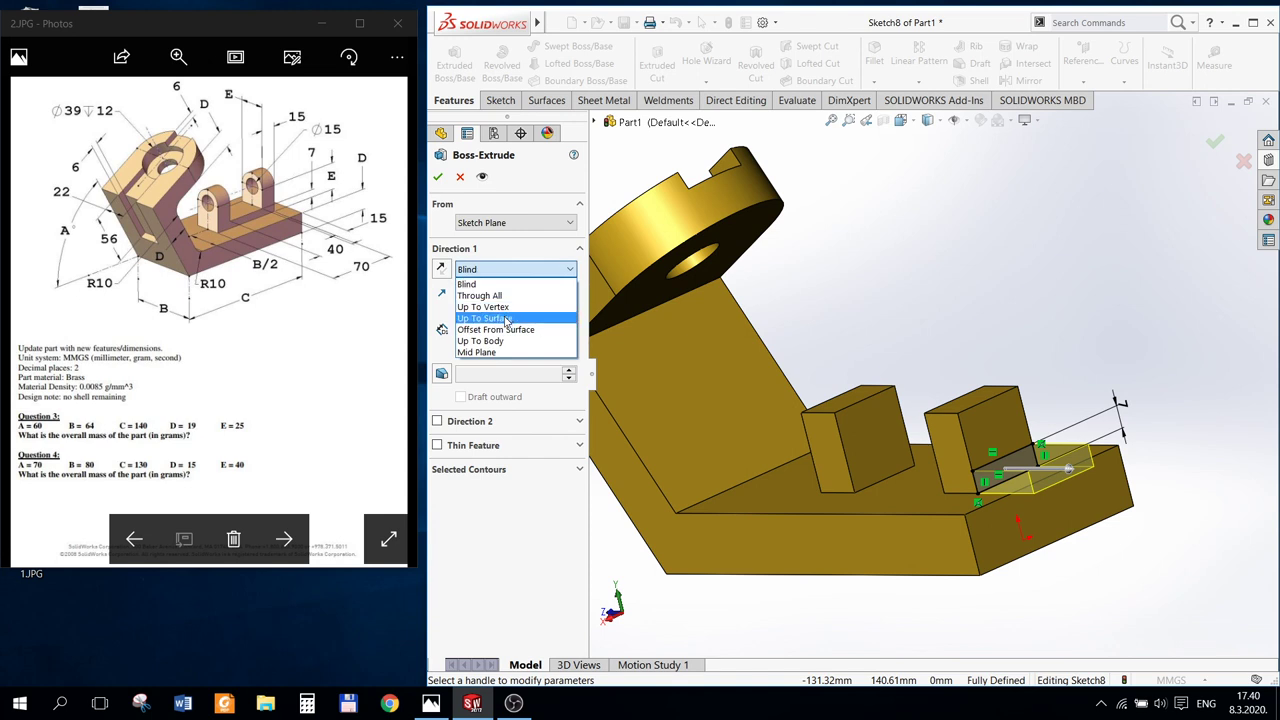
left_click(507, 318)
middle_click_drag(790, 430, 832, 437)
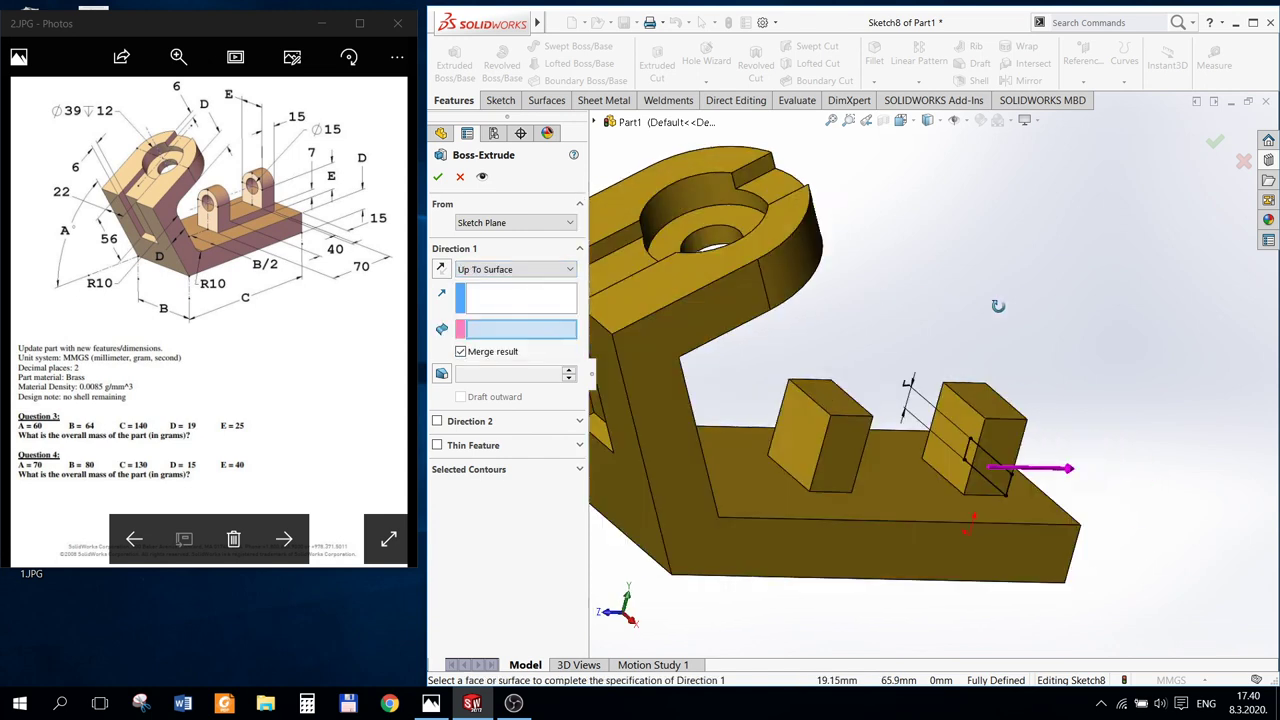
left_click(803, 446)
left_click(440, 177)
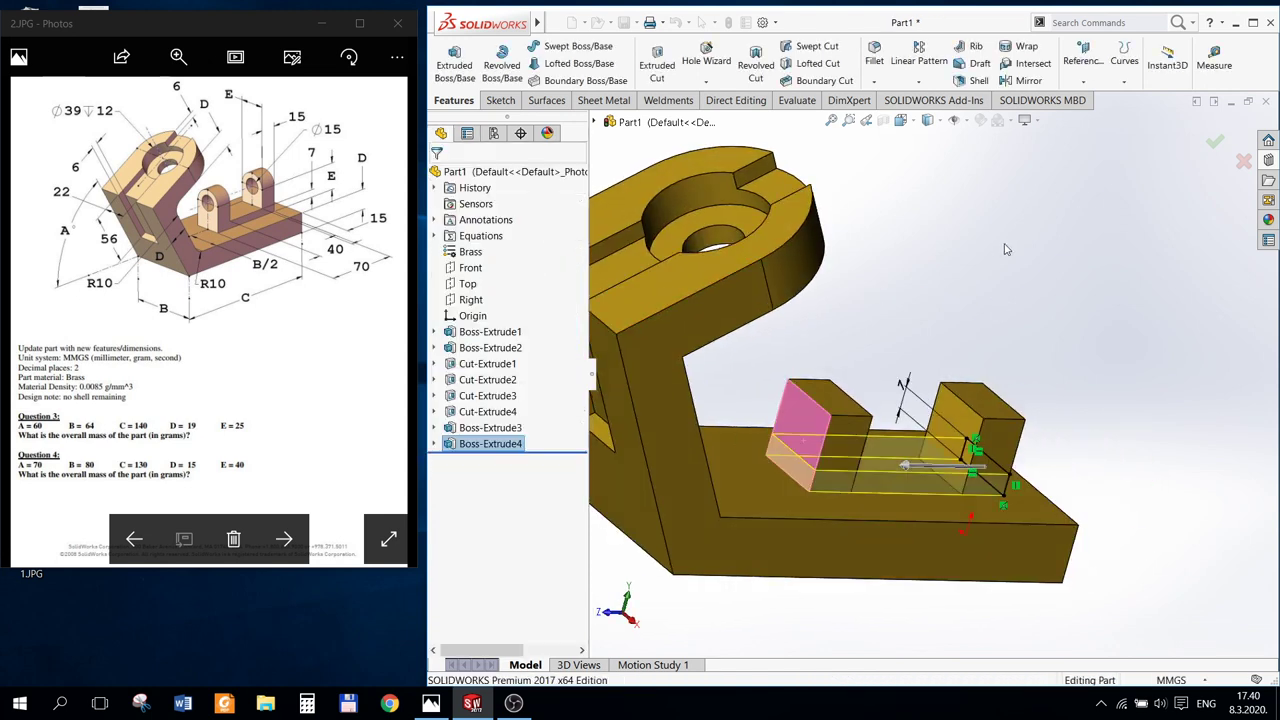
mouse_move(900, 320)
middle_mouse_down()
mouse_move(1010, 253)
mouse_move(936, 407)
middle_mouse_up()
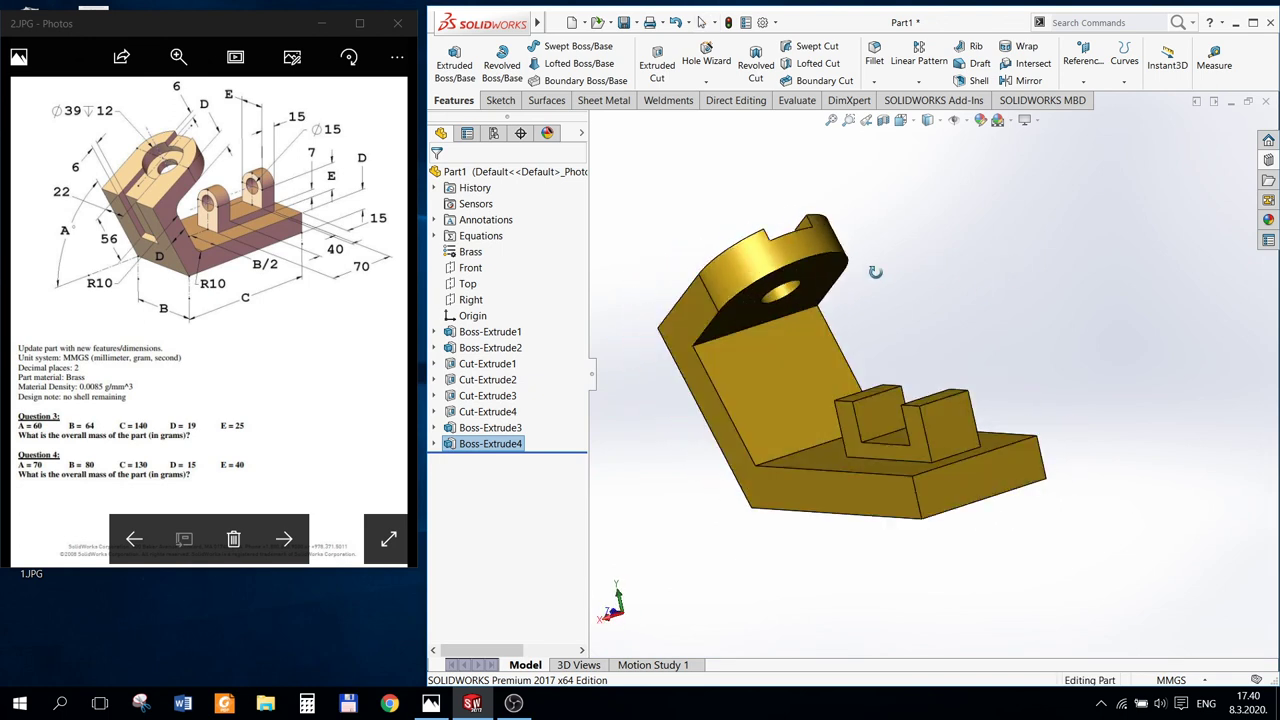
scroll(934, 404, "down", 2)
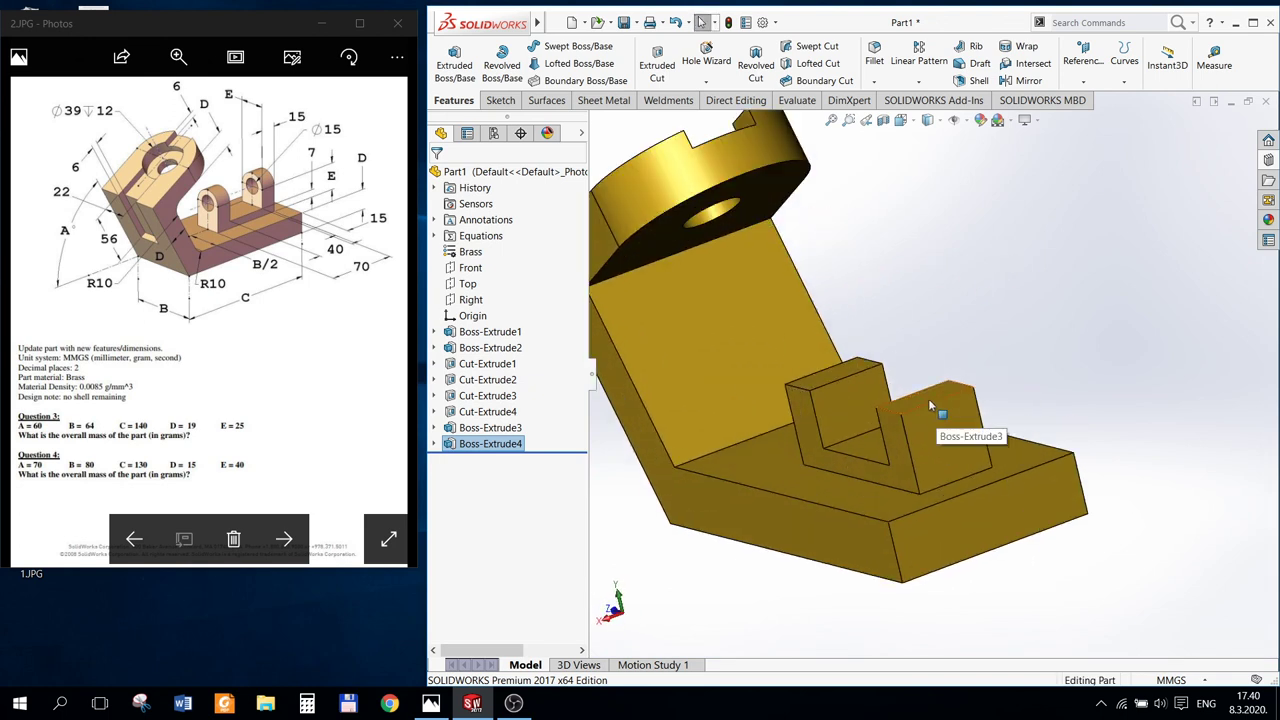
right_click(928, 398)
left_click(961, 379)
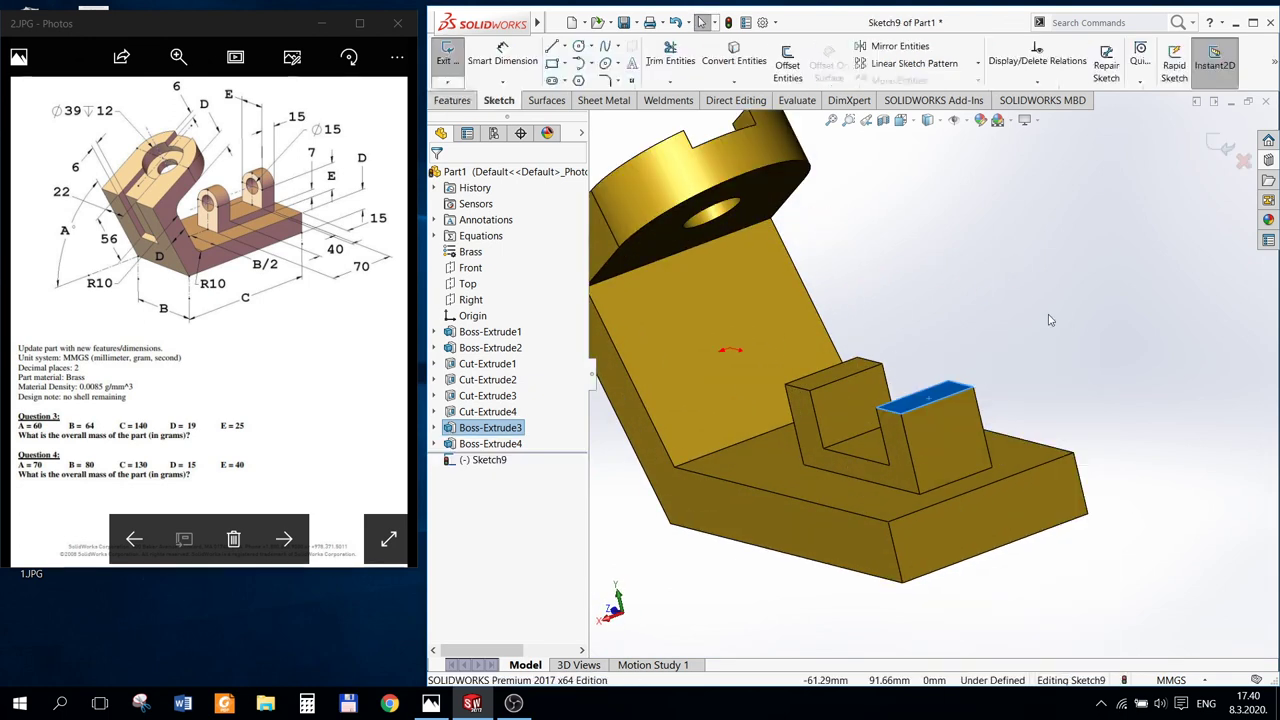
left_click(584, 49)
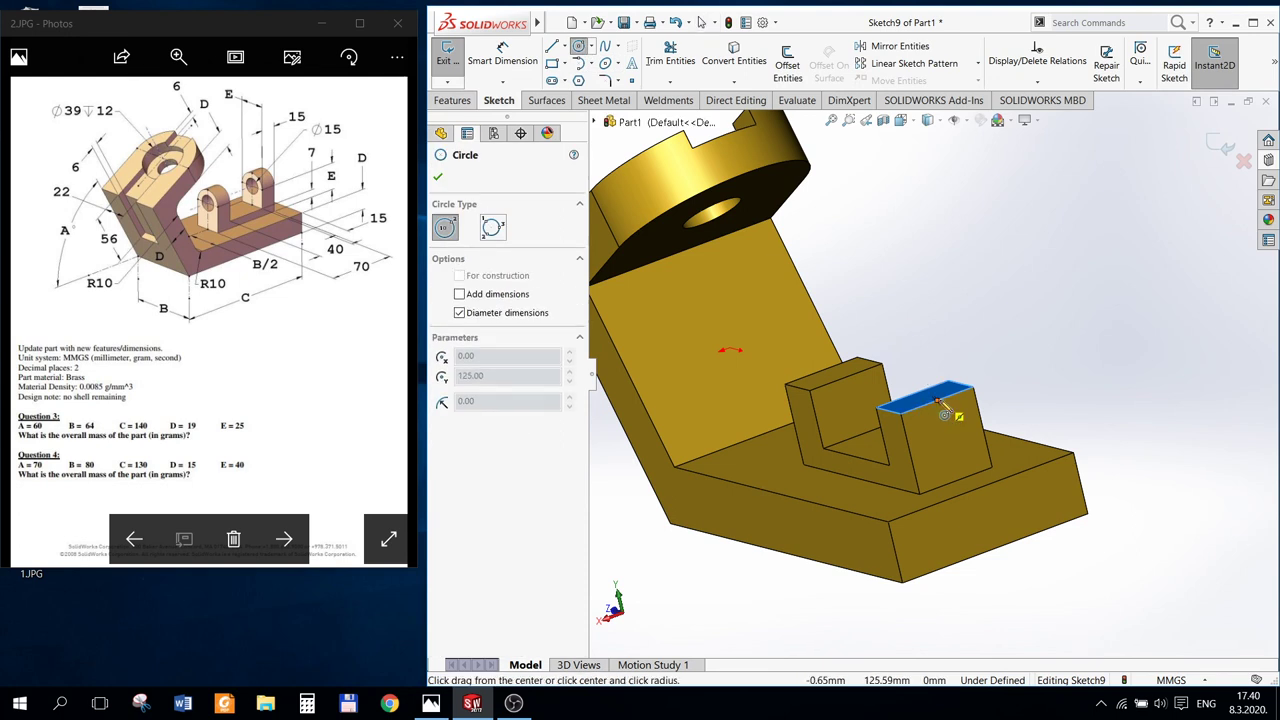
key("Escape")
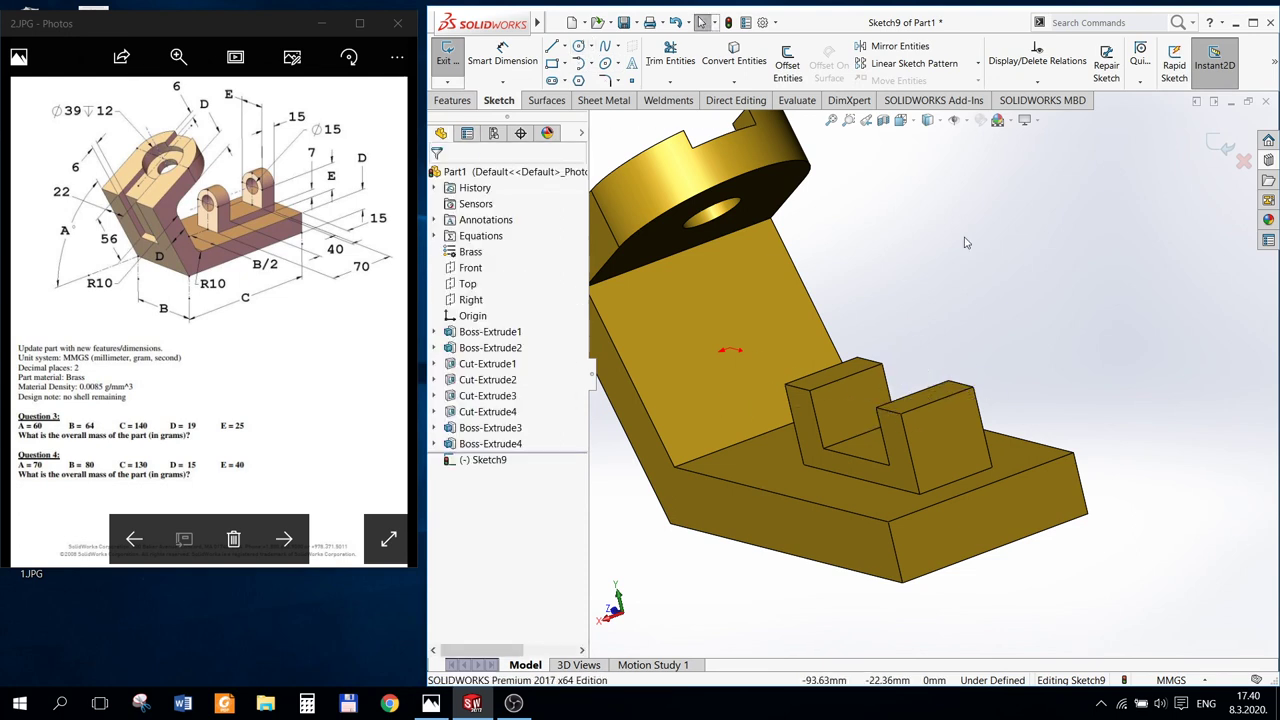
left_click(1244, 164)
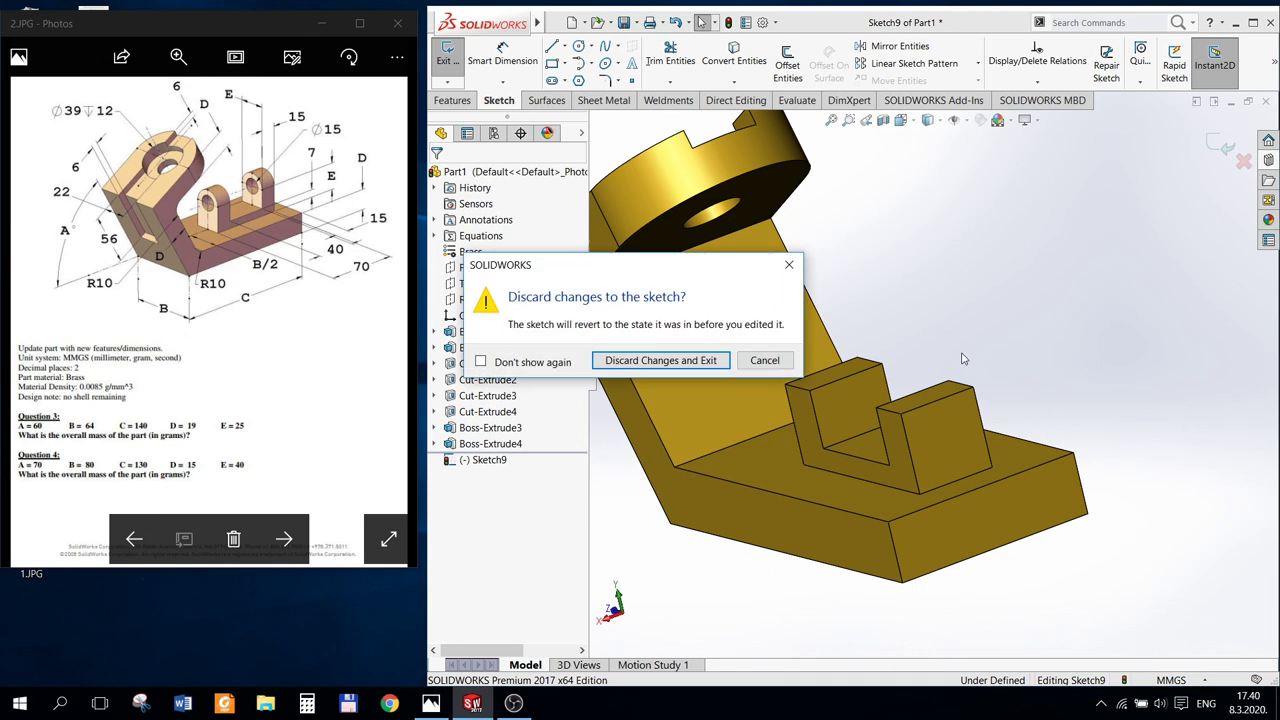
left_click(716, 361)
Step: Sketch a circle on the right upright's outer face, centred on its top edge
left_click(928, 440)
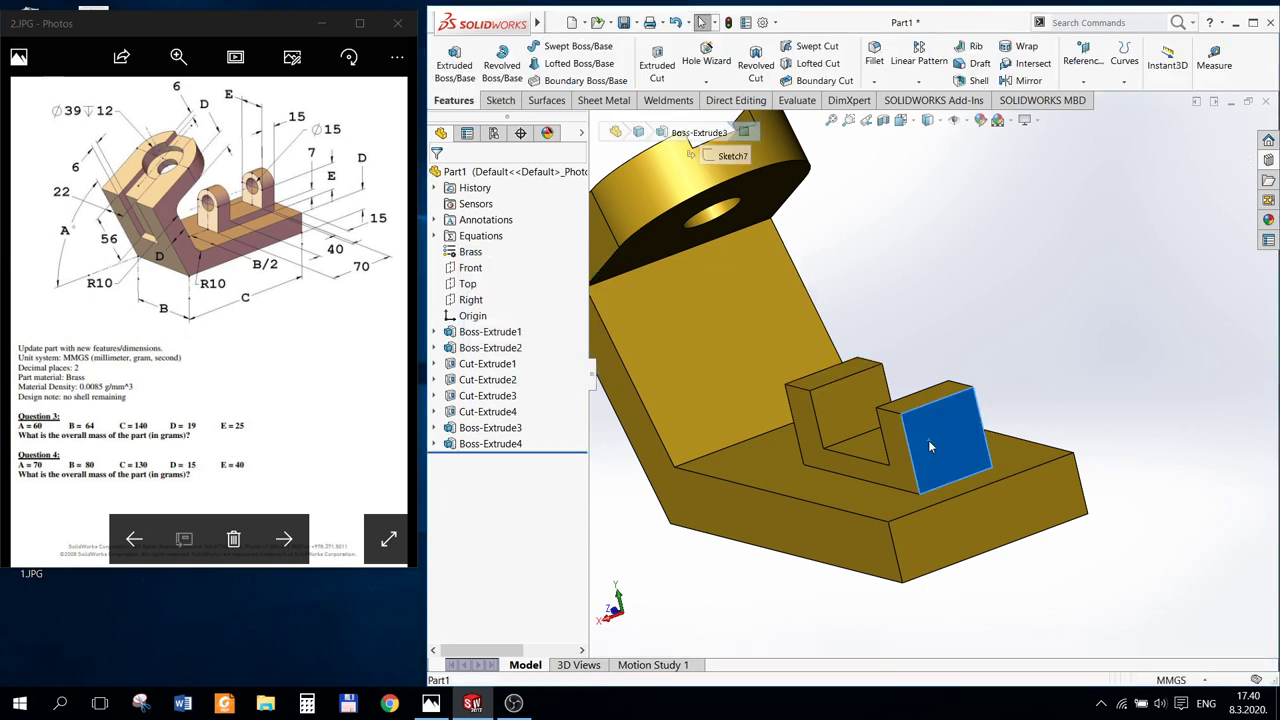
right_click(928, 440)
left_click(961, 388)
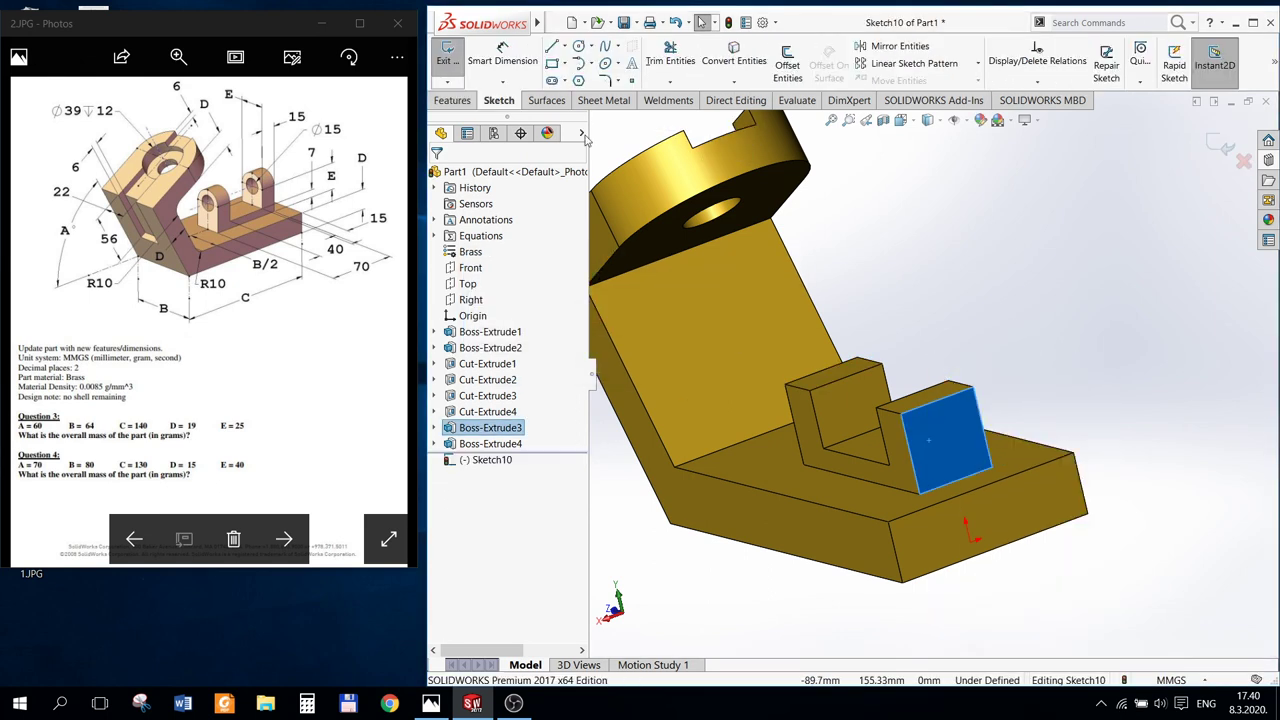
left_click(579, 46)
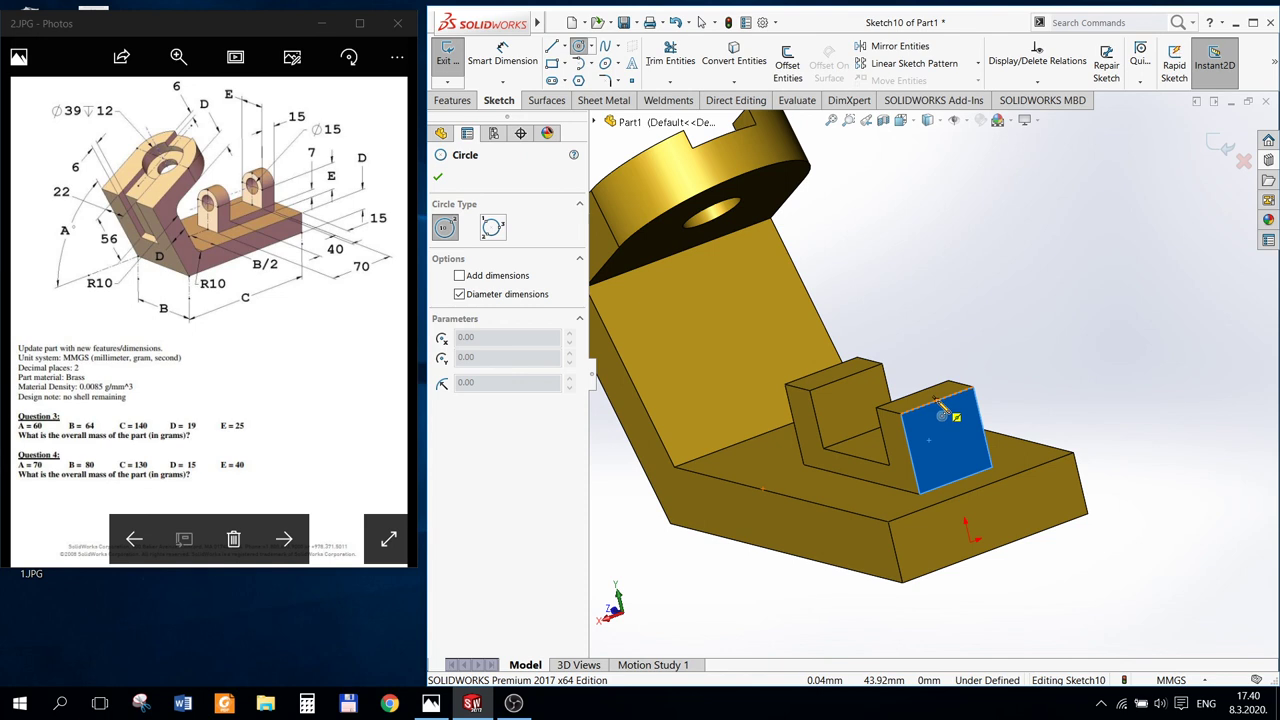
left_click(938, 400)
left_click(973, 385)
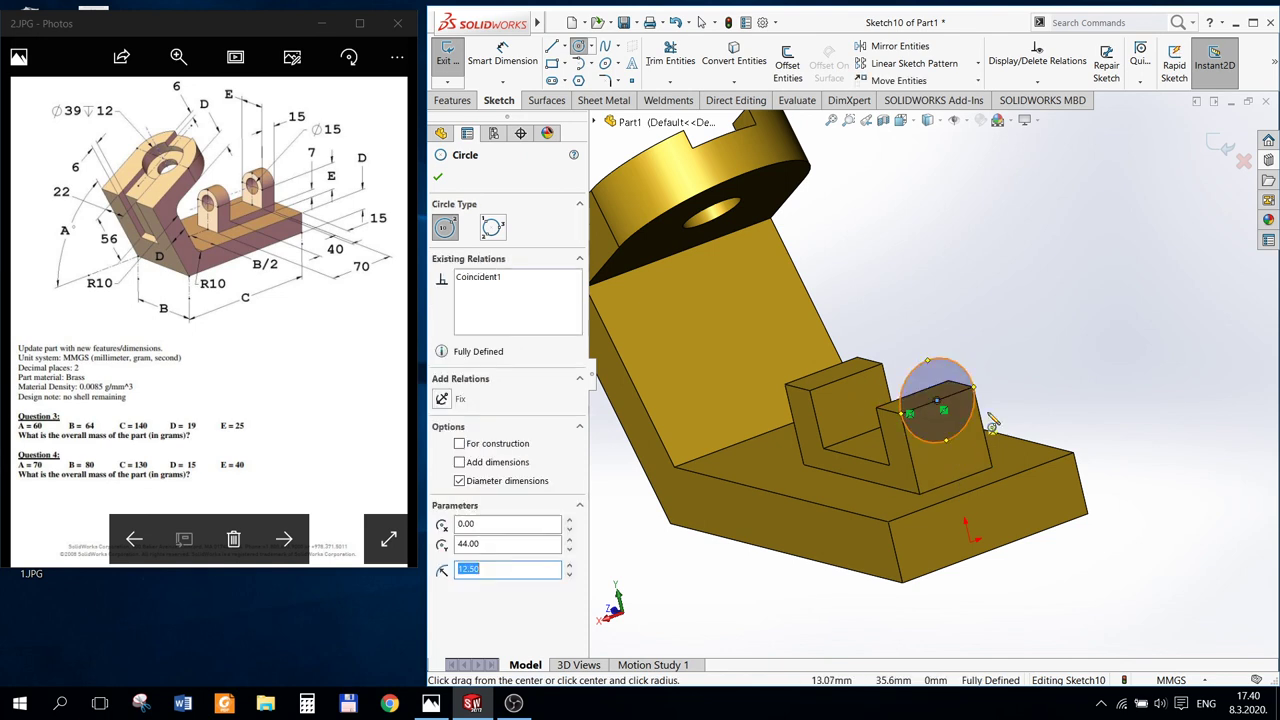
scroll(995, 420, "down", 2)
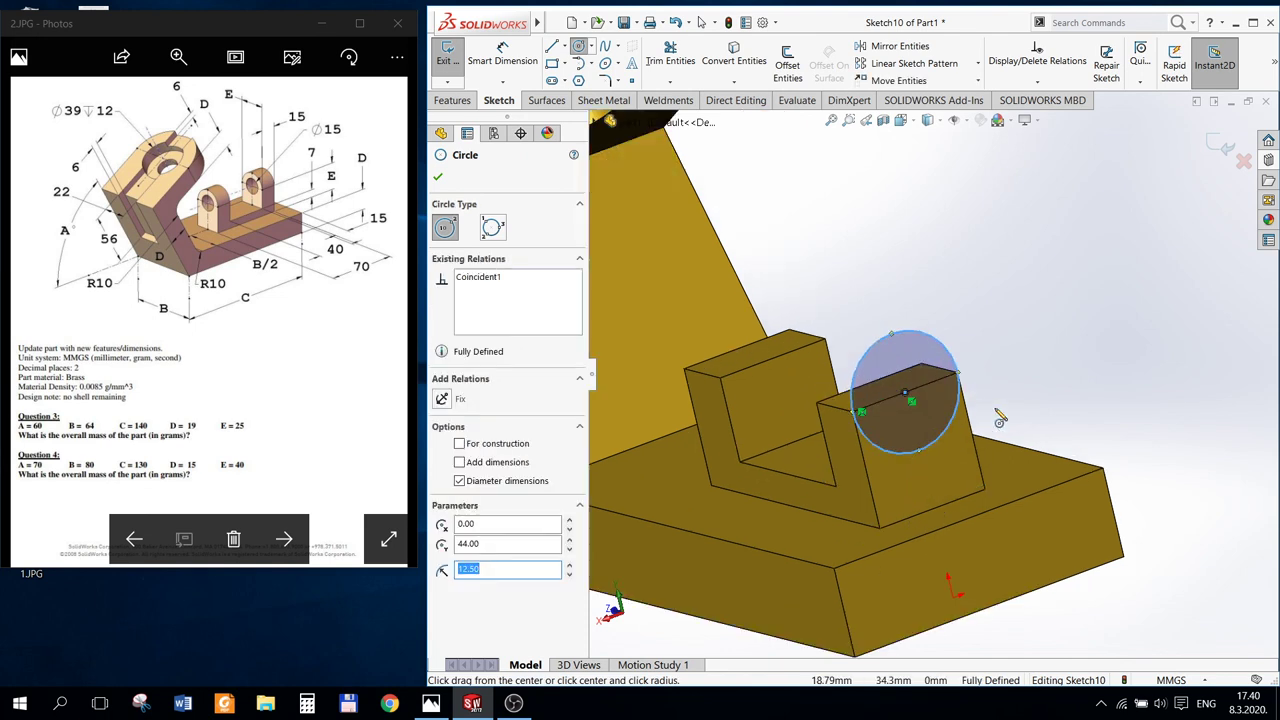
key("Escape")
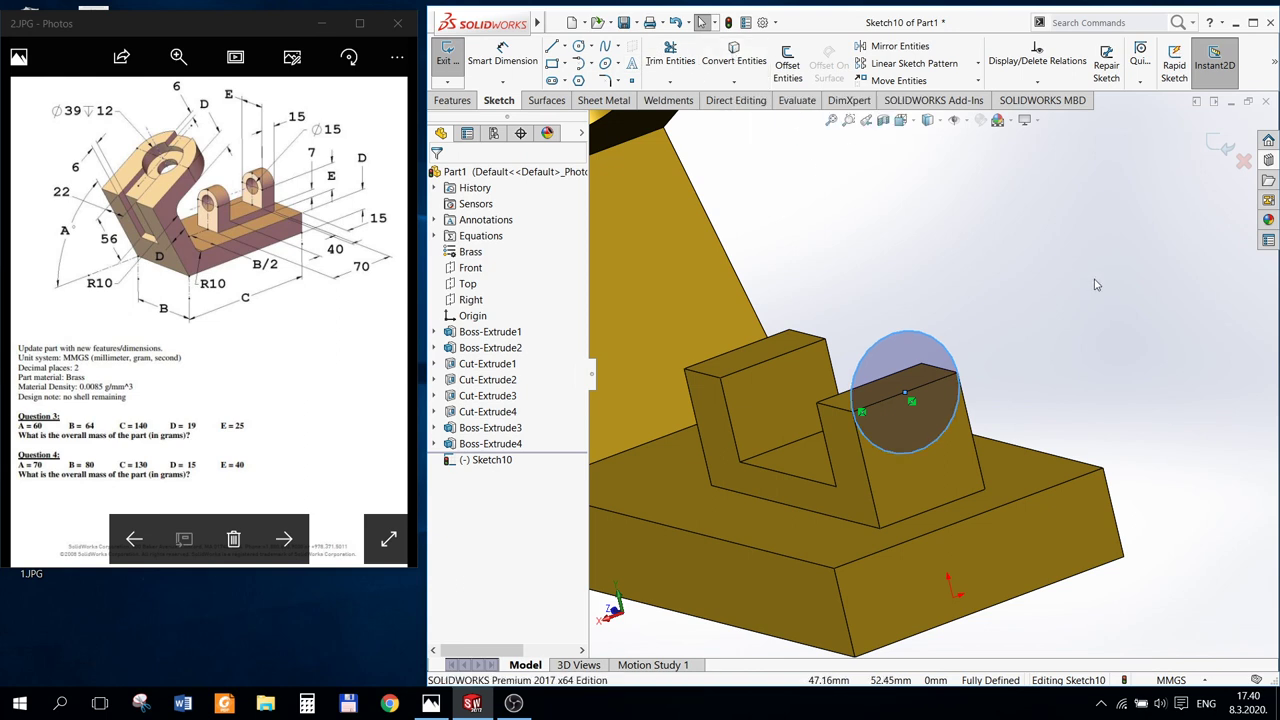
middle_click_drag(1095, 285, 1117, 288)
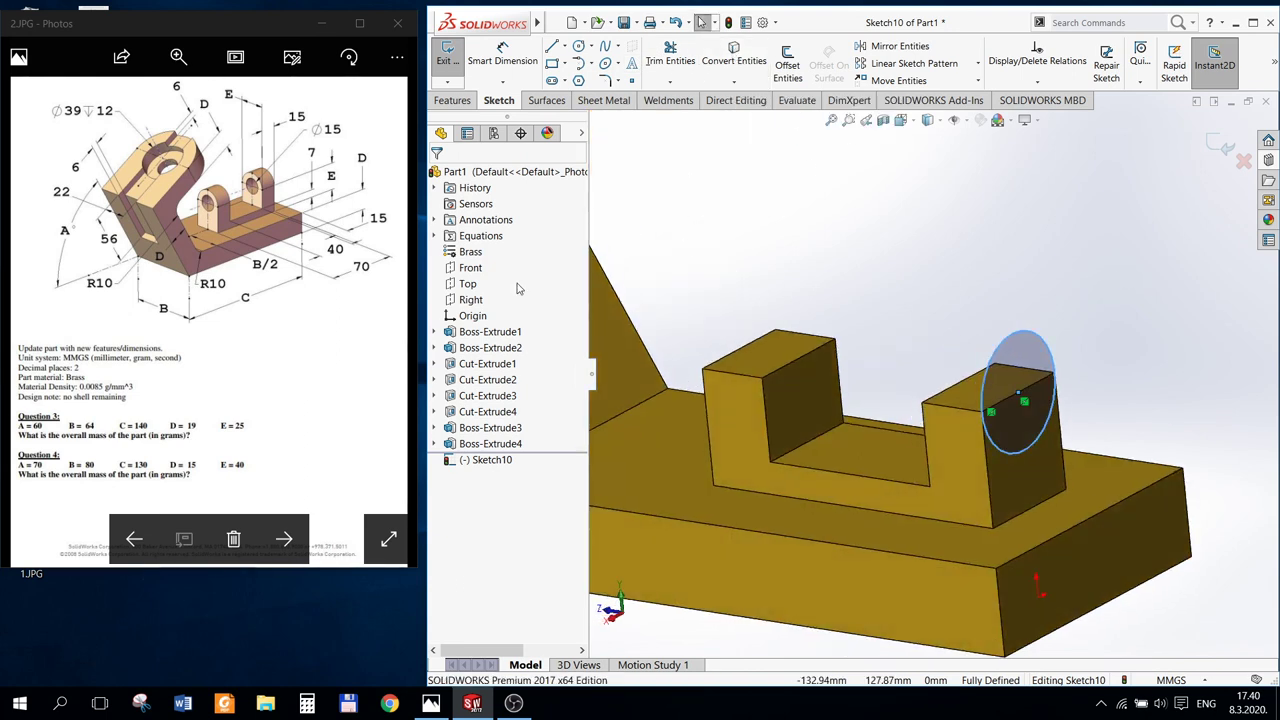
Step: Extrude the circle Up To Surface to the upright's inner face as 25 mm Boss-Extrude5
left_click(452, 100)
left_click(454, 65)
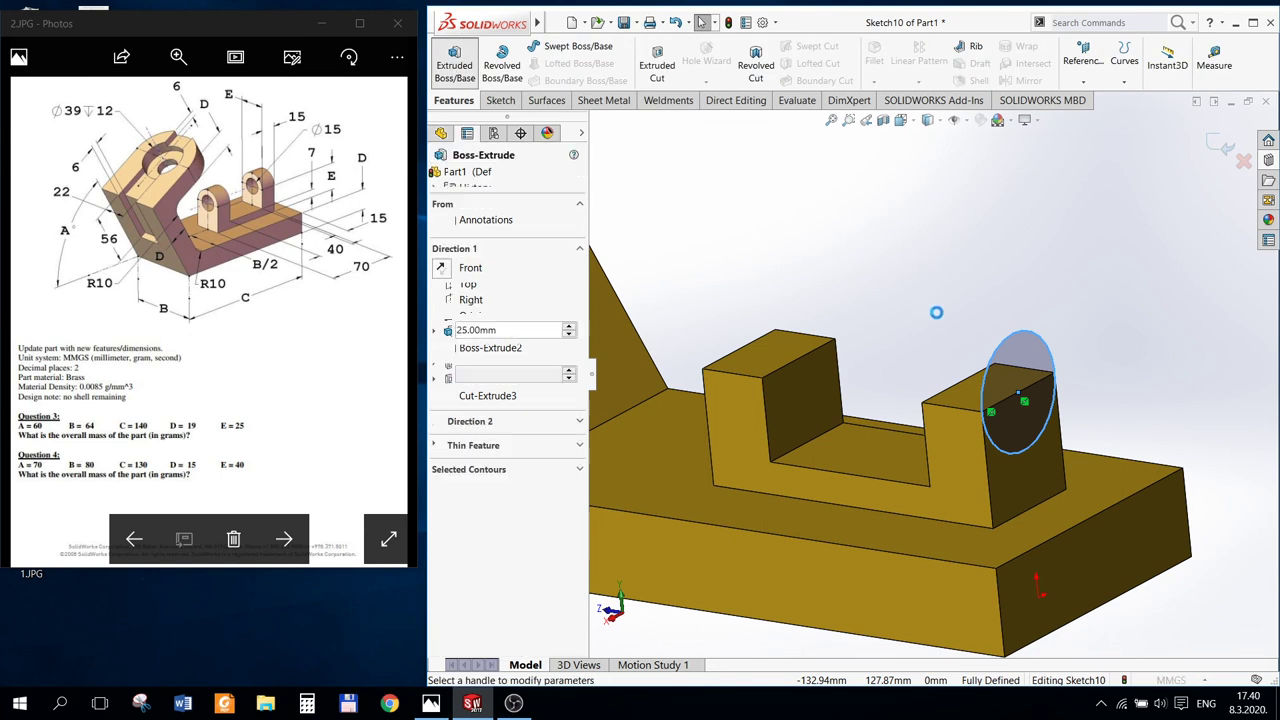
left_click(515, 269)
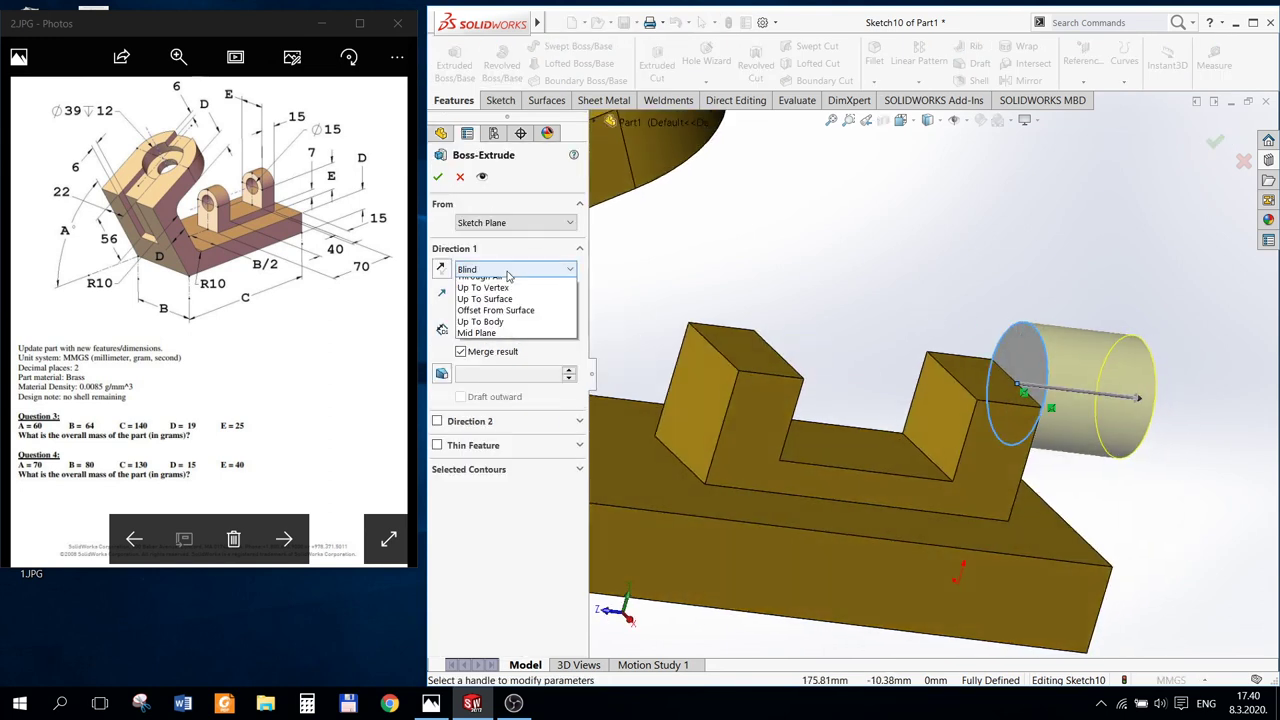
left_click(505, 312)
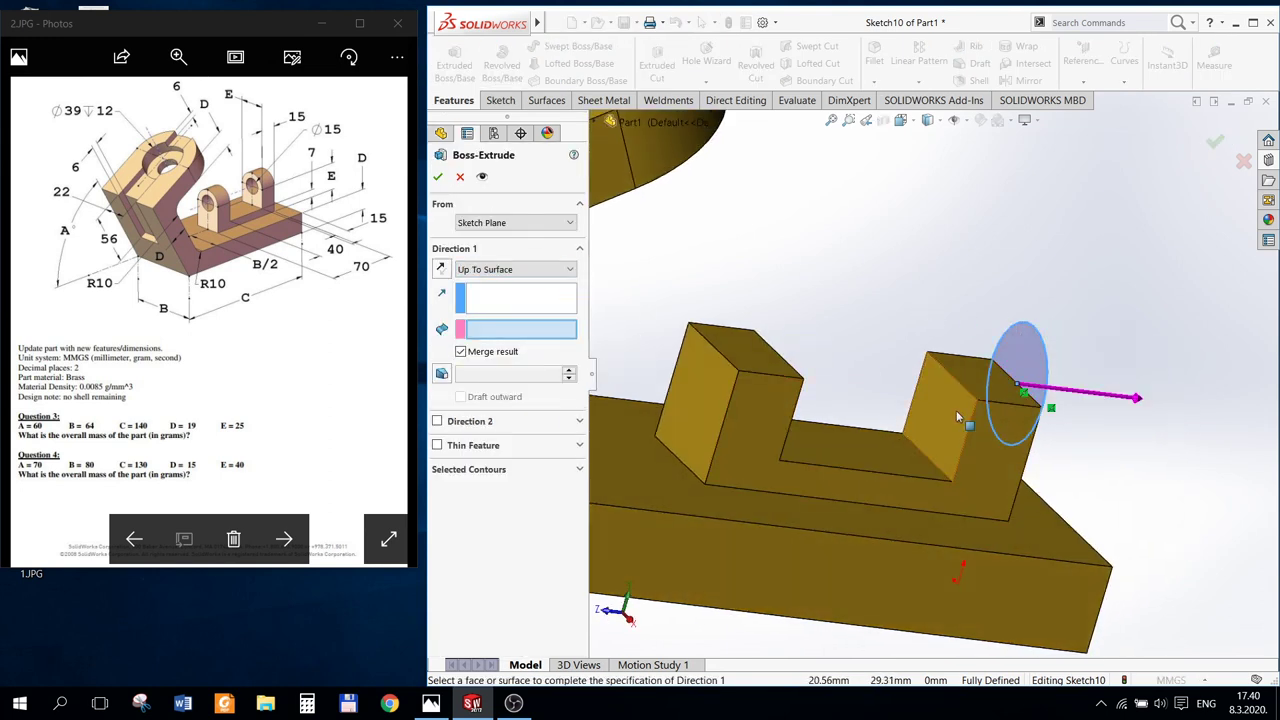
left_click(928, 437)
left_click(438, 177)
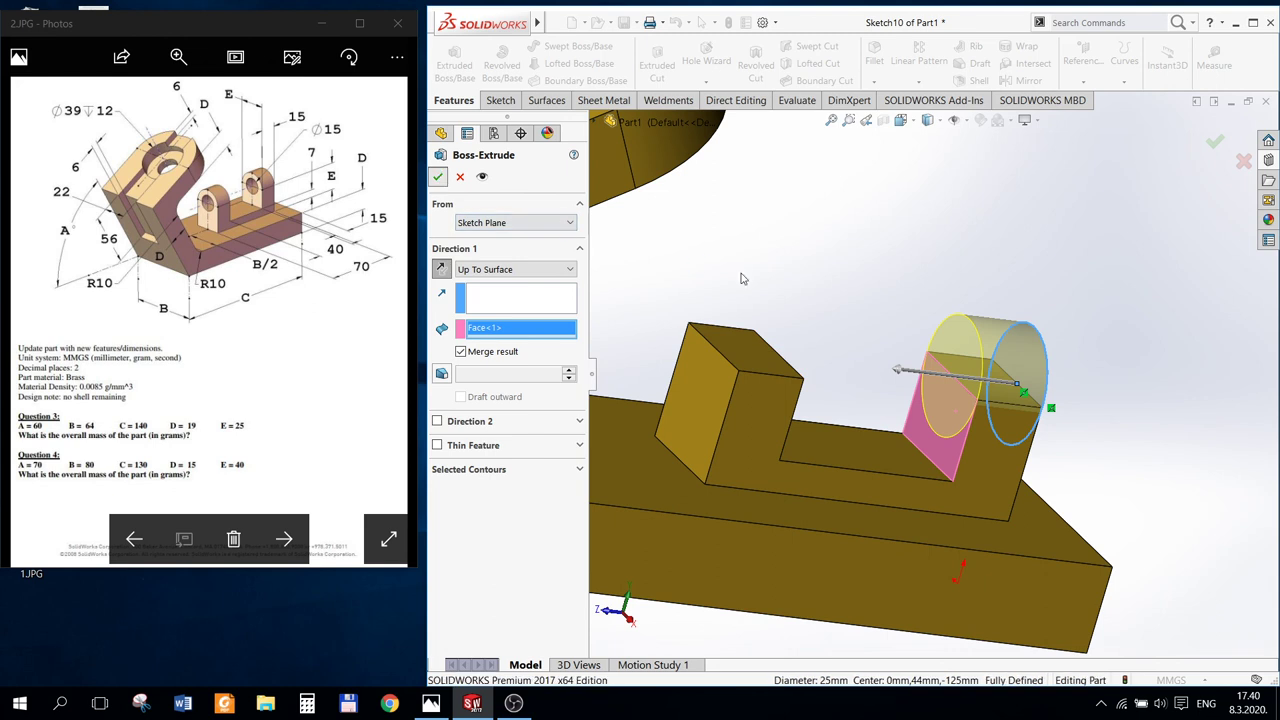
mouse_move(785, 299)
middle_mouse_down()
mouse_move(899, 337)
mouse_move(822, 300)
middle_mouse_up()
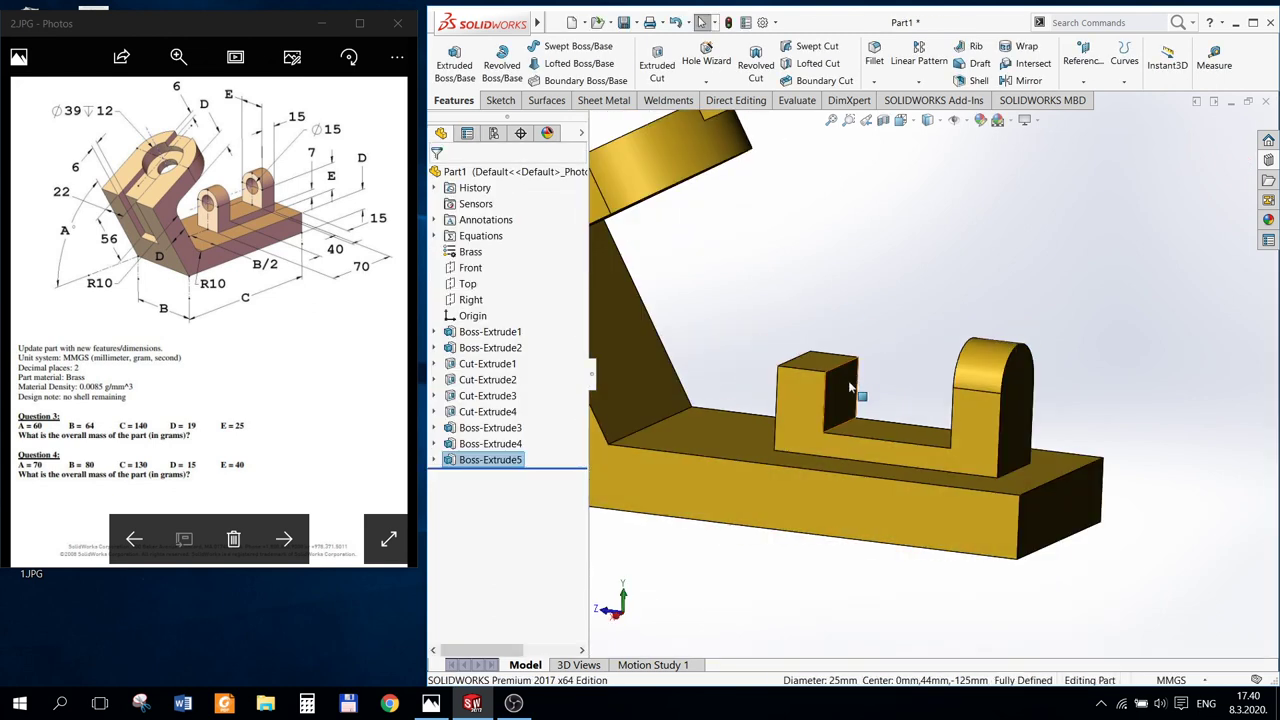
right_click(846, 390)
Step: Sketch a circle on the left upright's face, centred on its top edge
left_click(857, 366)
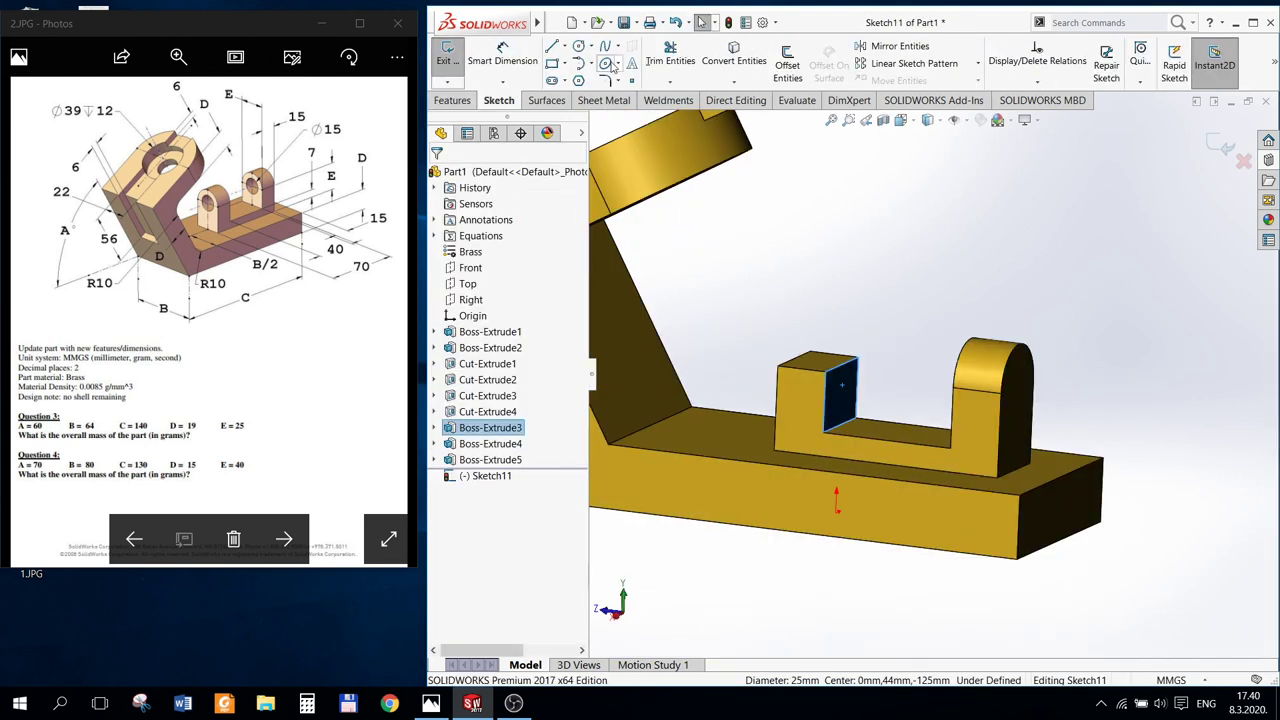
left_click(578, 47)
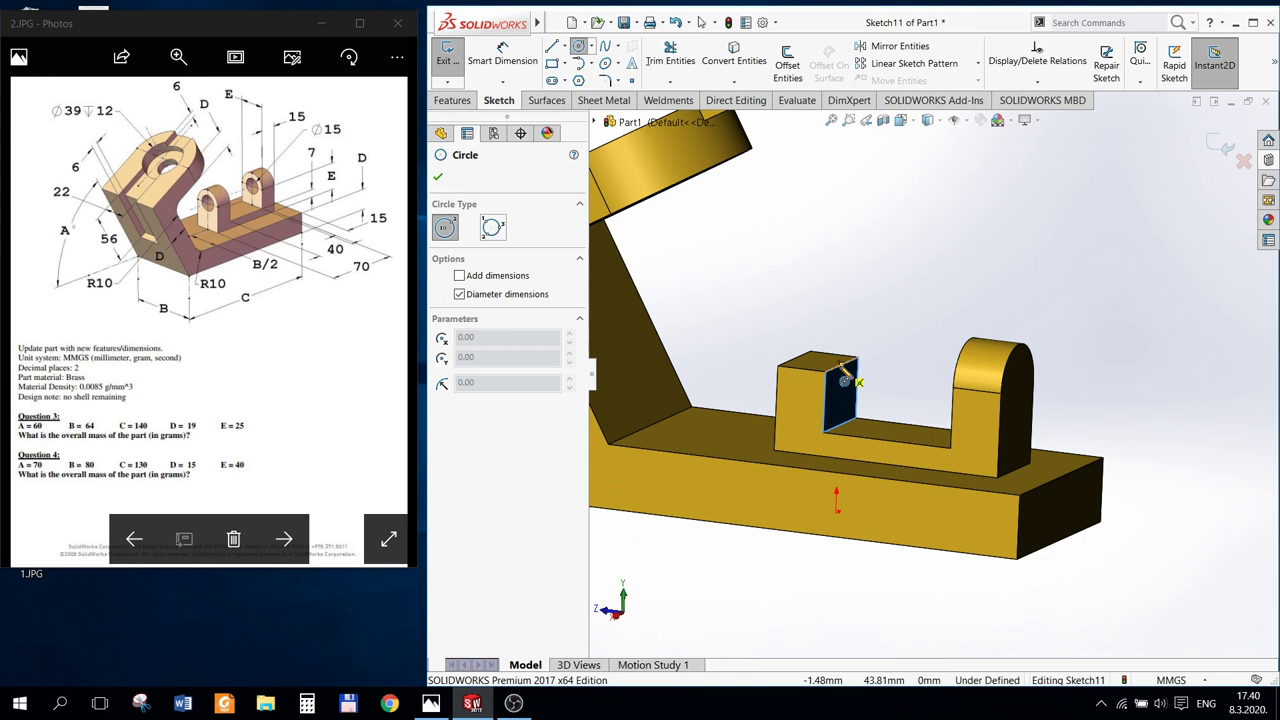
left_click(842, 366)
left_click(842, 329)
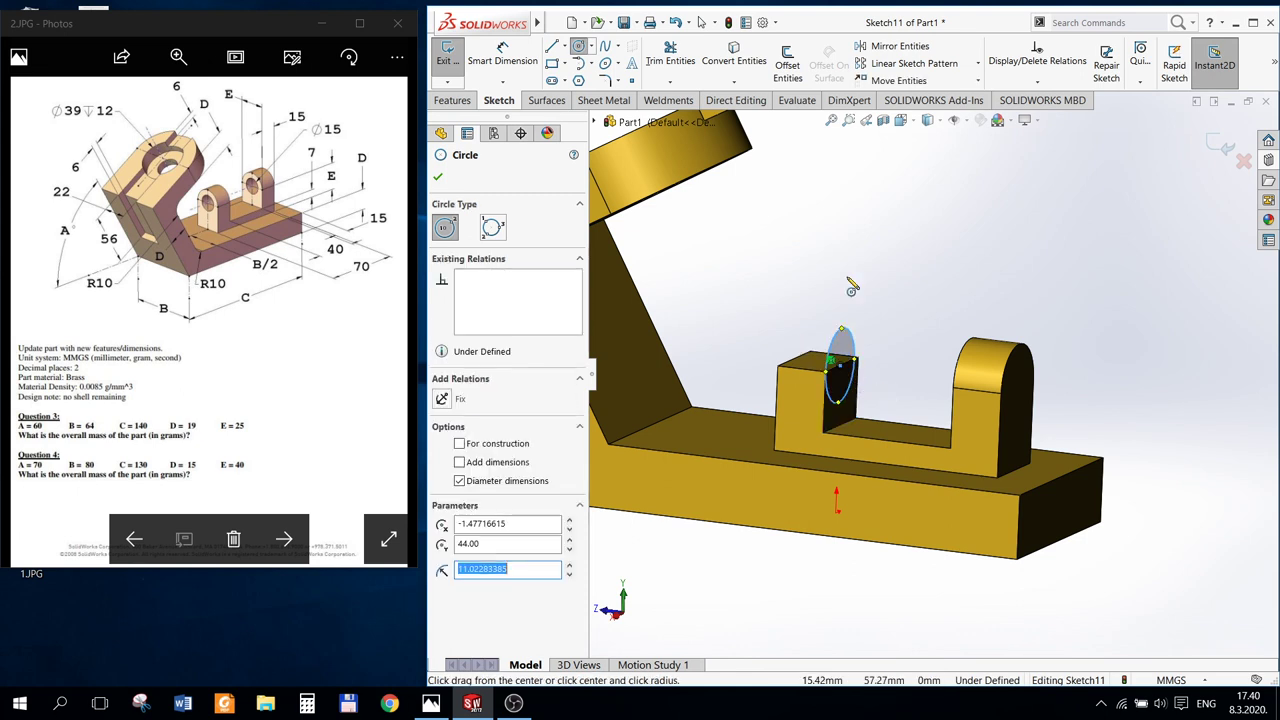
left_click(437, 176)
Step: Extrude the circle Up To Surface to the left block's front face as Boss-Extrude6
left_click(458, 98)
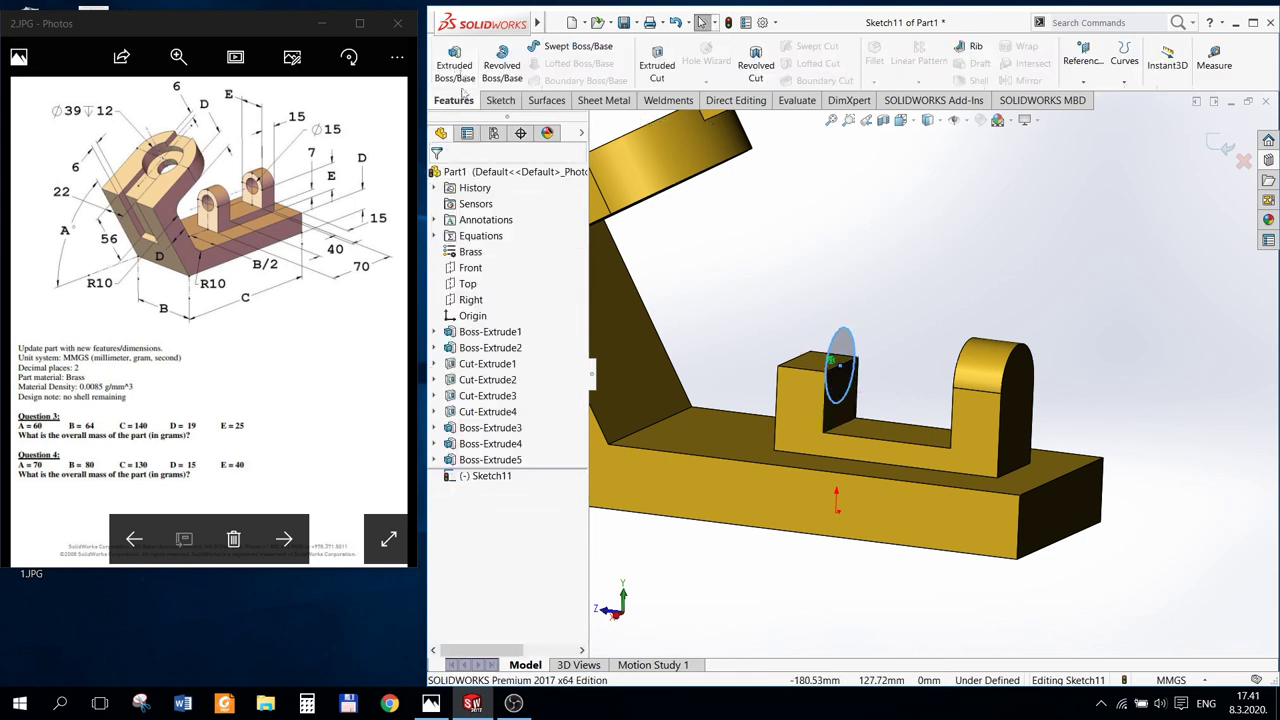
left_click(454, 62)
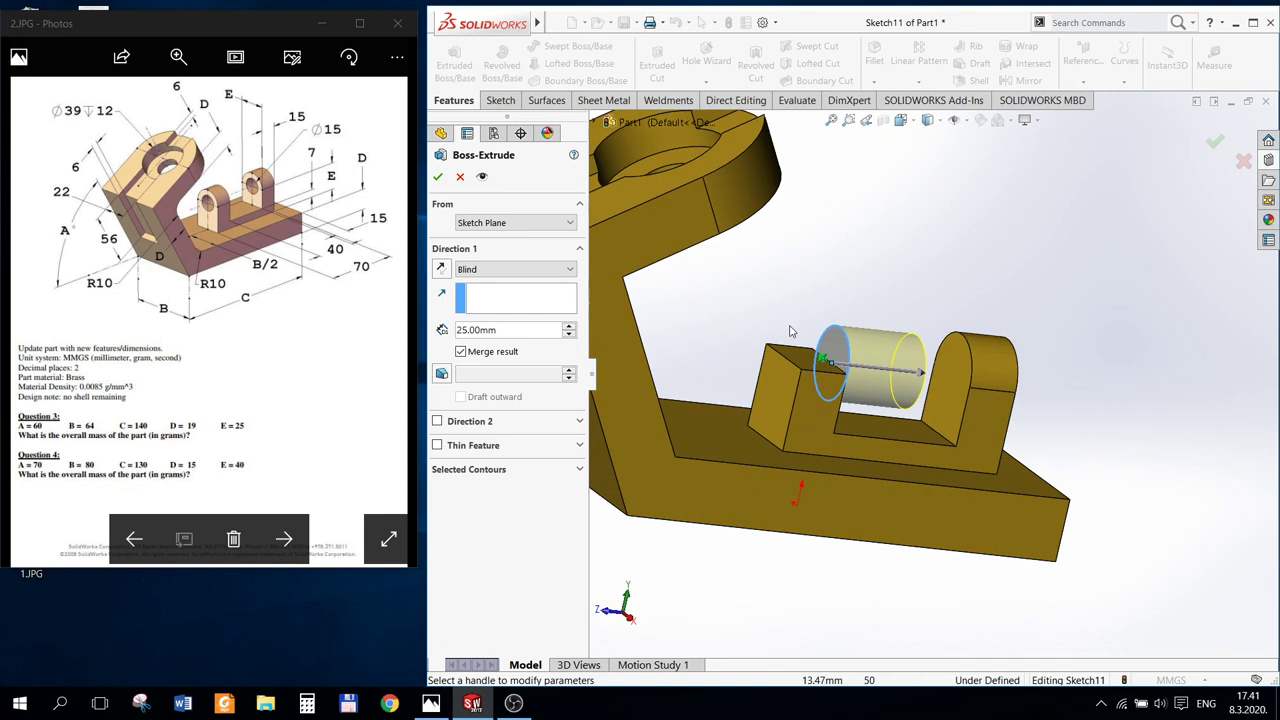
left_click(533, 274)
left_click(510, 325)
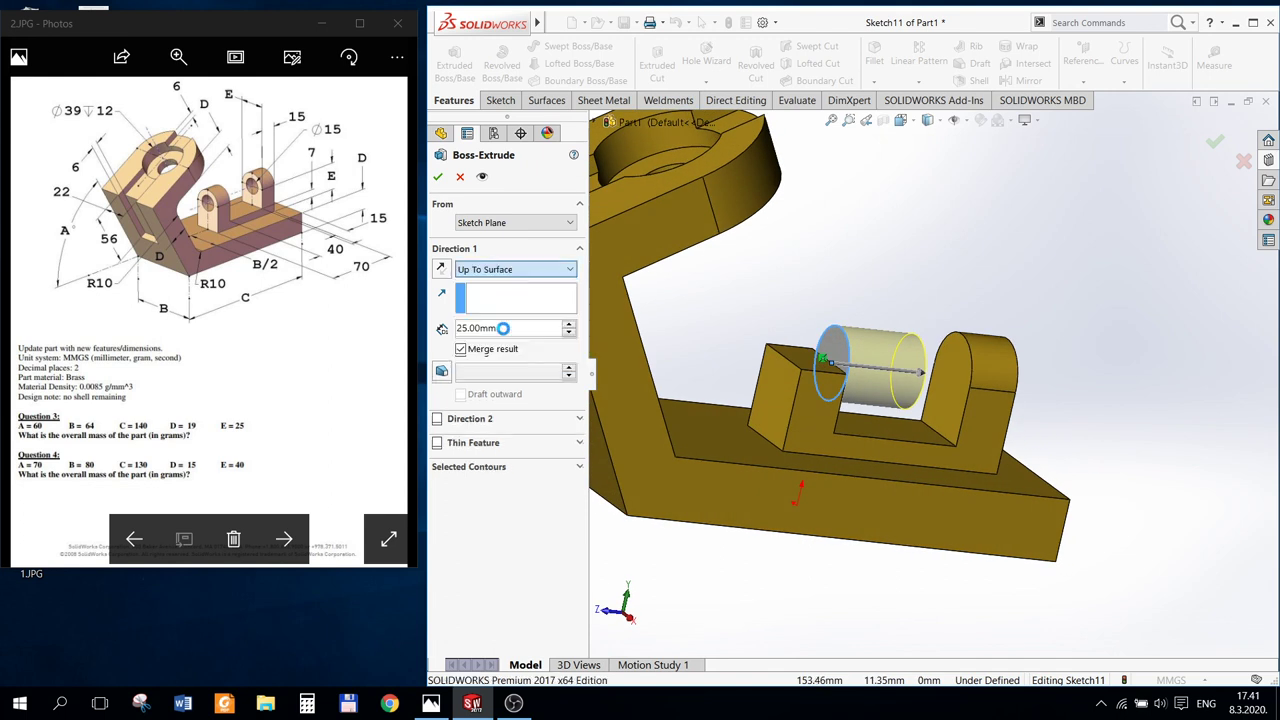
left_click(774, 384)
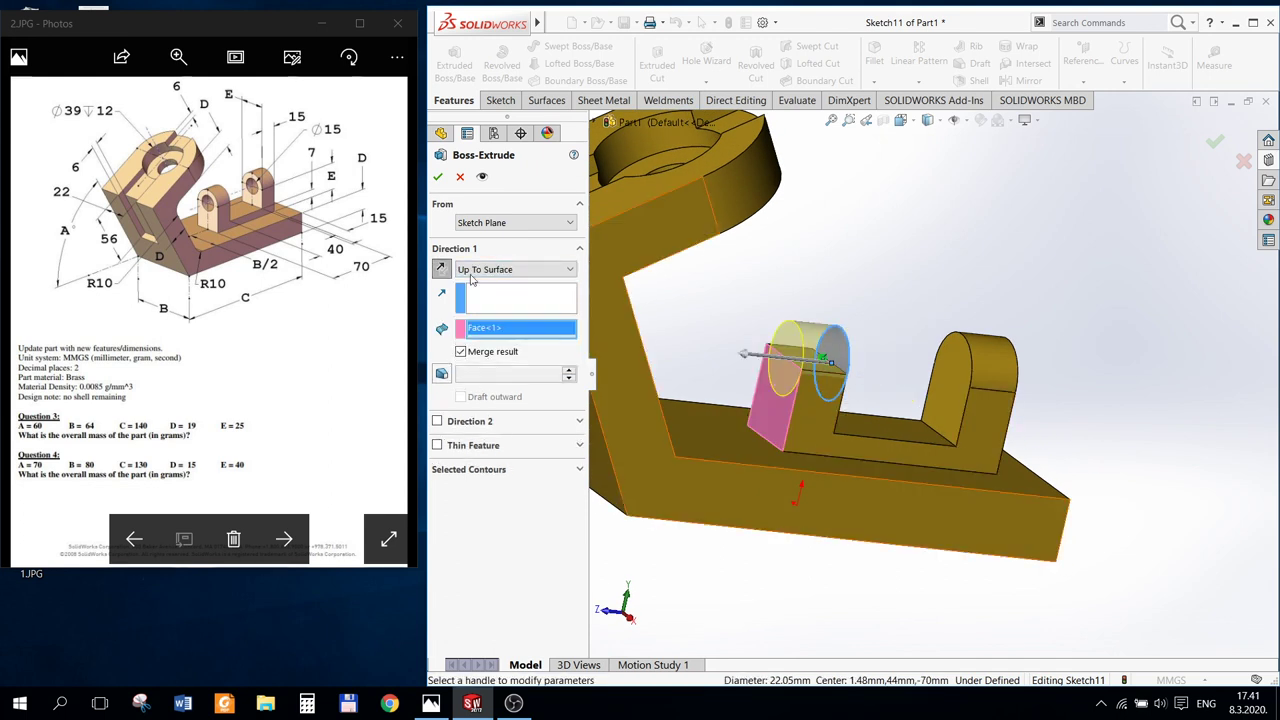
left_click(437, 177)
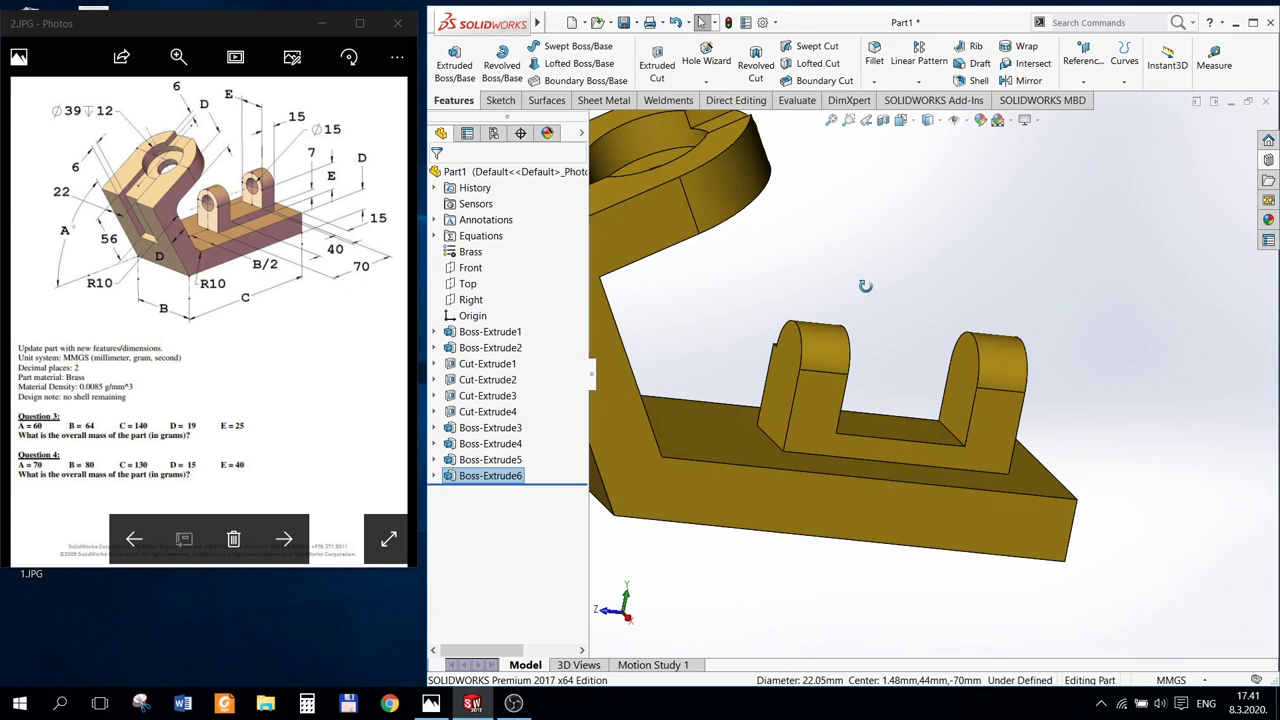
mouse_move(865, 286)
middle_mouse_down()
mouse_move(765, 295)
mouse_move(812, 336)
middle_mouse_up()
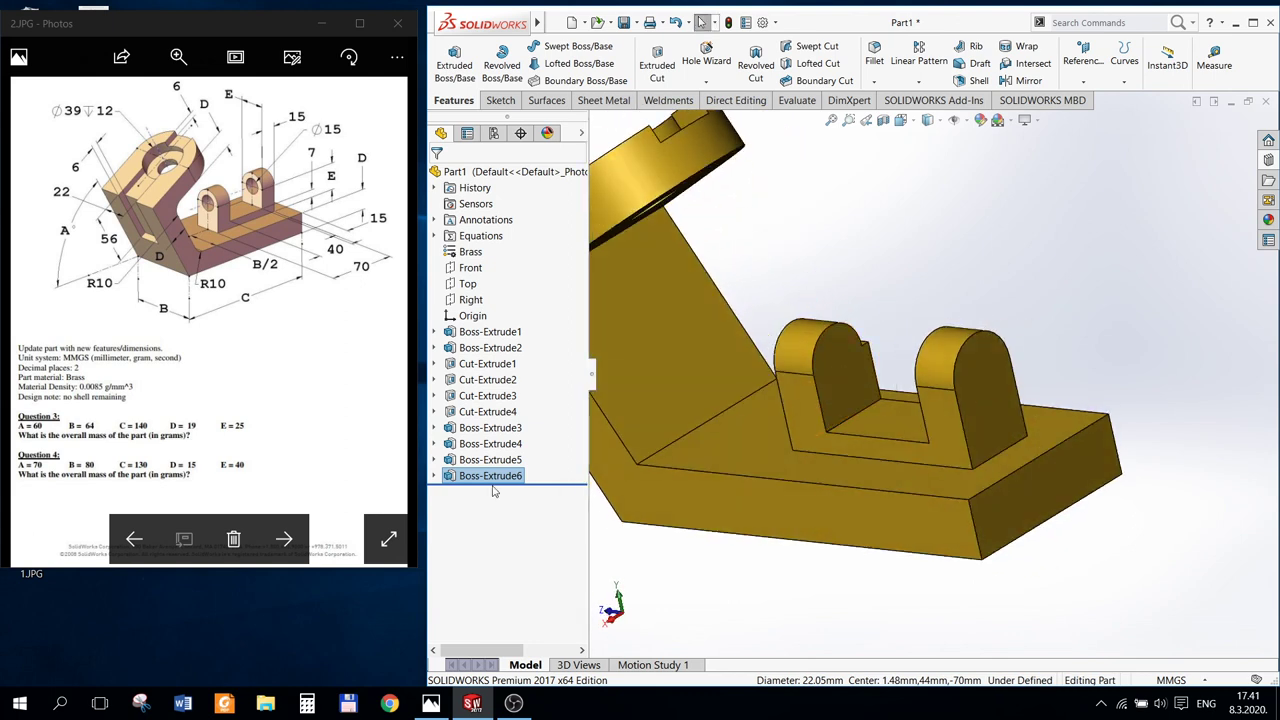
Step: Edit Sketch11 under Boss-Extrude6 and delete its old circle
left_click(434, 476)
left_click(495, 491)
right_click(495, 491)
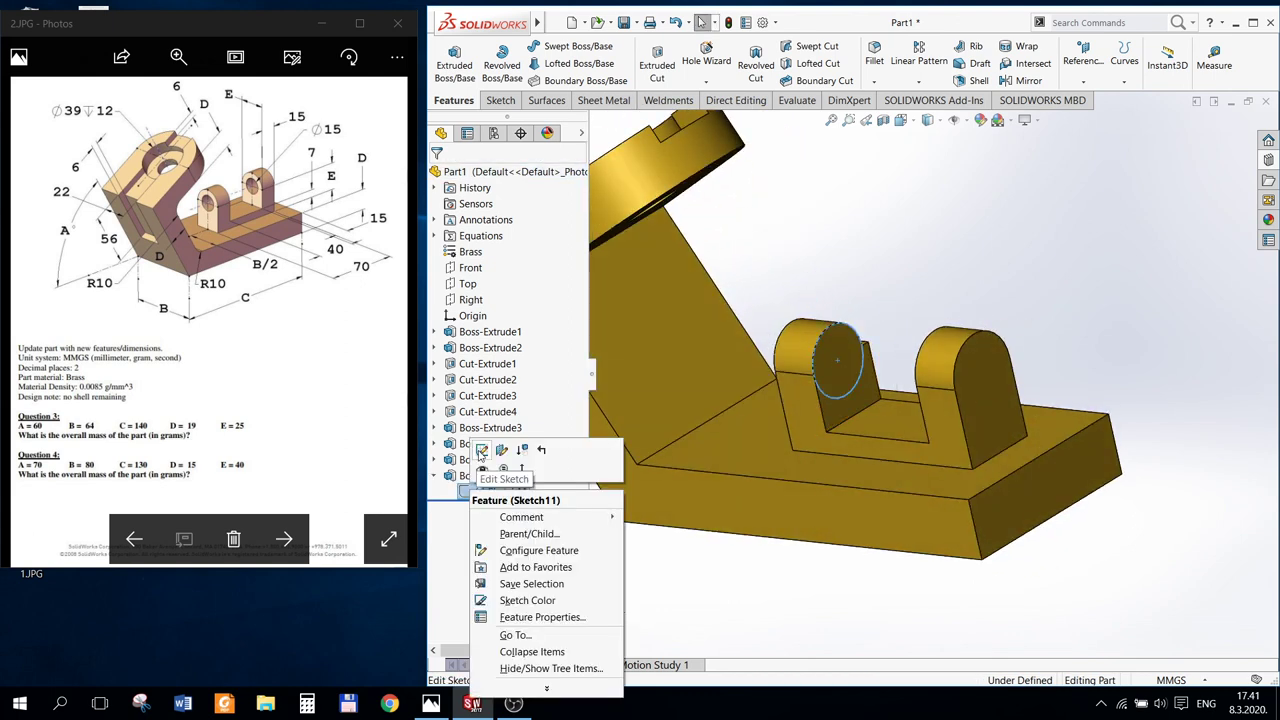
left_click(500, 450)
scroll(912, 396, "down", 5)
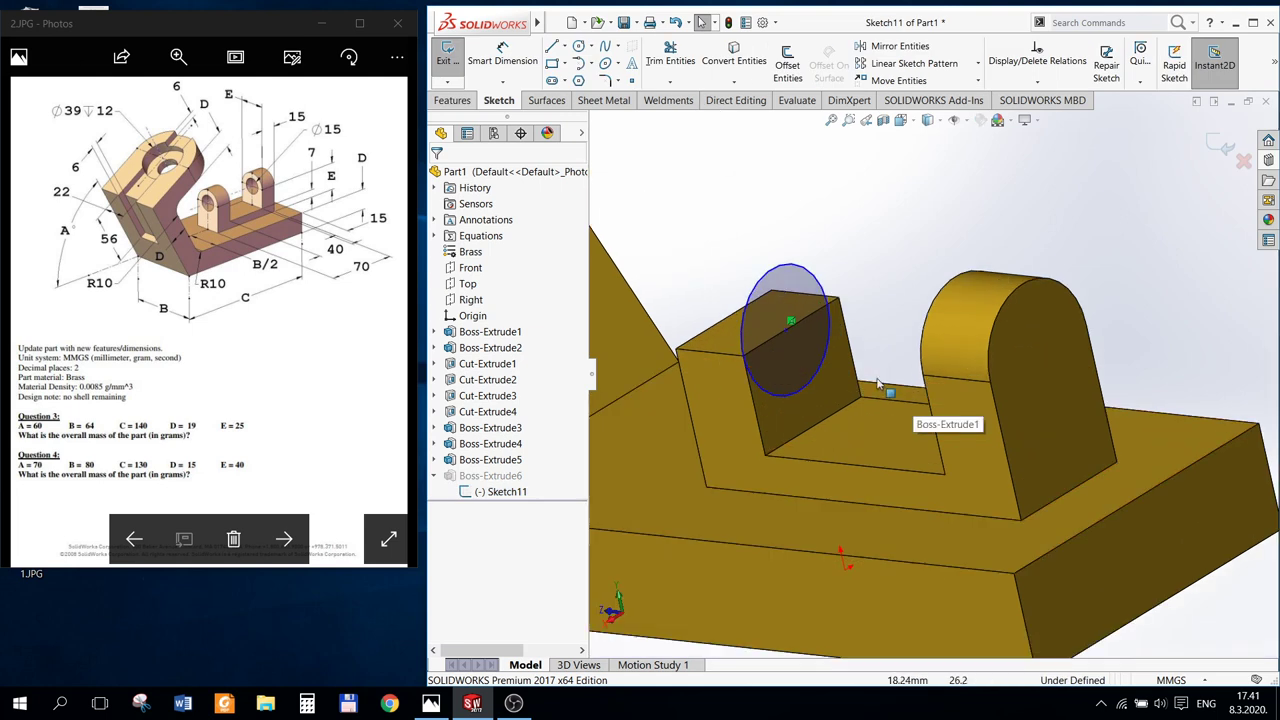
left_click(788, 330)
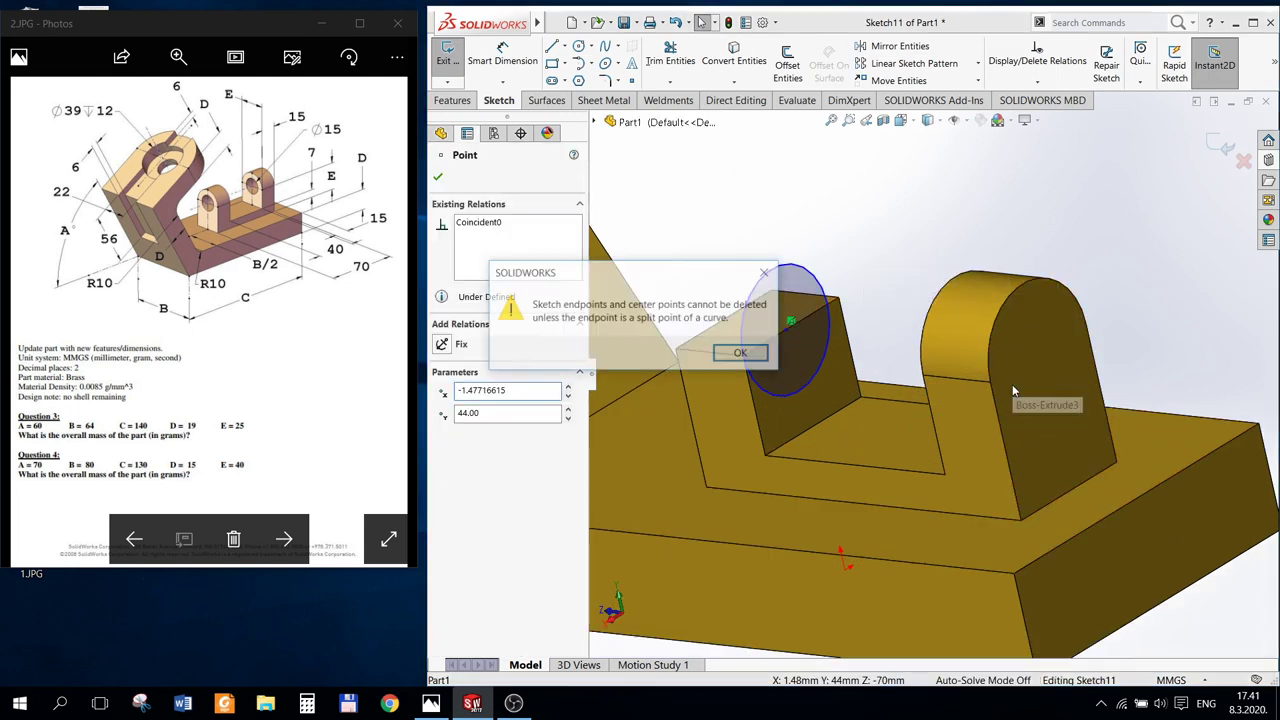
key("Escape")
left_click(820, 375)
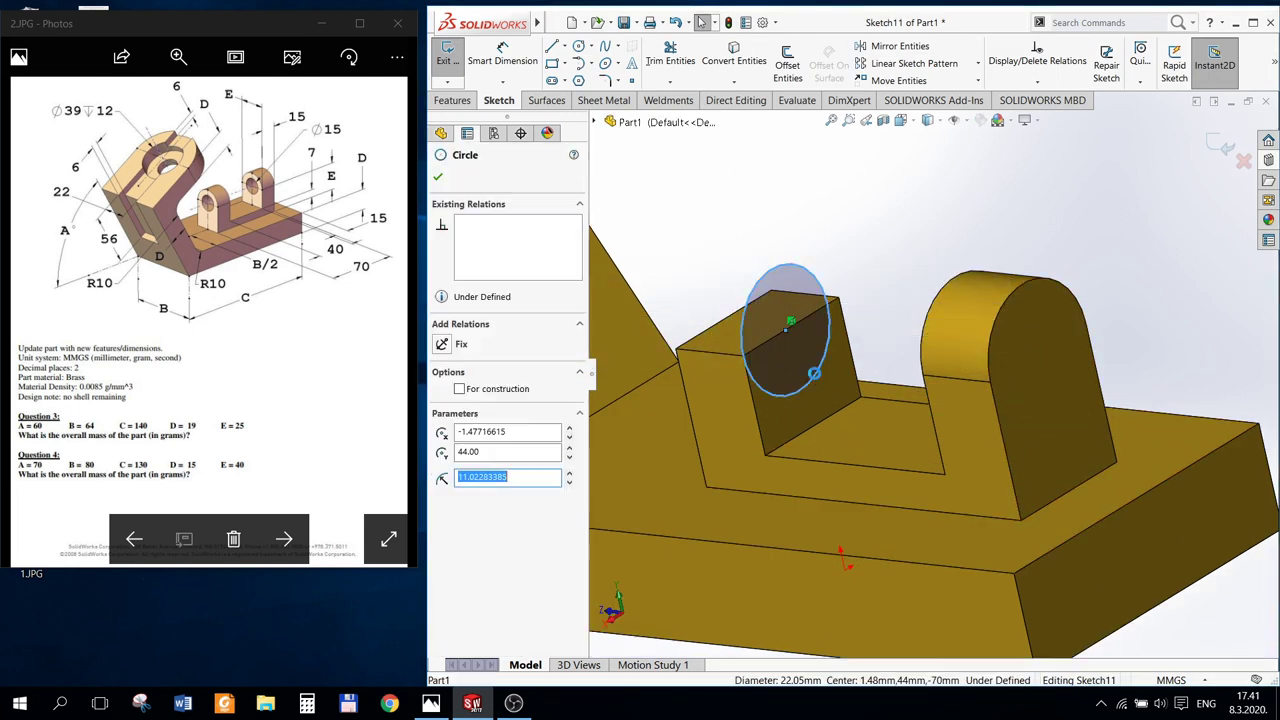
key("Escape")
Step: Draw a 12.50 radius circle centred on the left block's top edge and rebuild
left_click(579, 46)
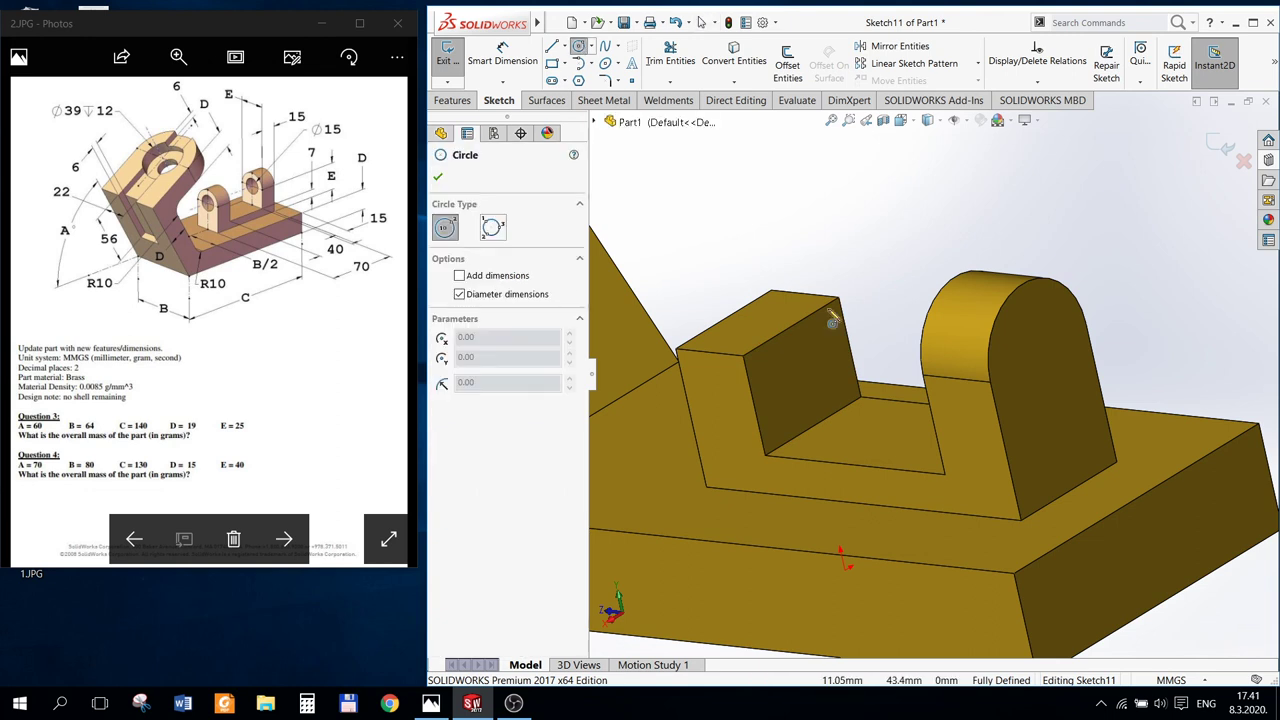
left_click(792, 332)
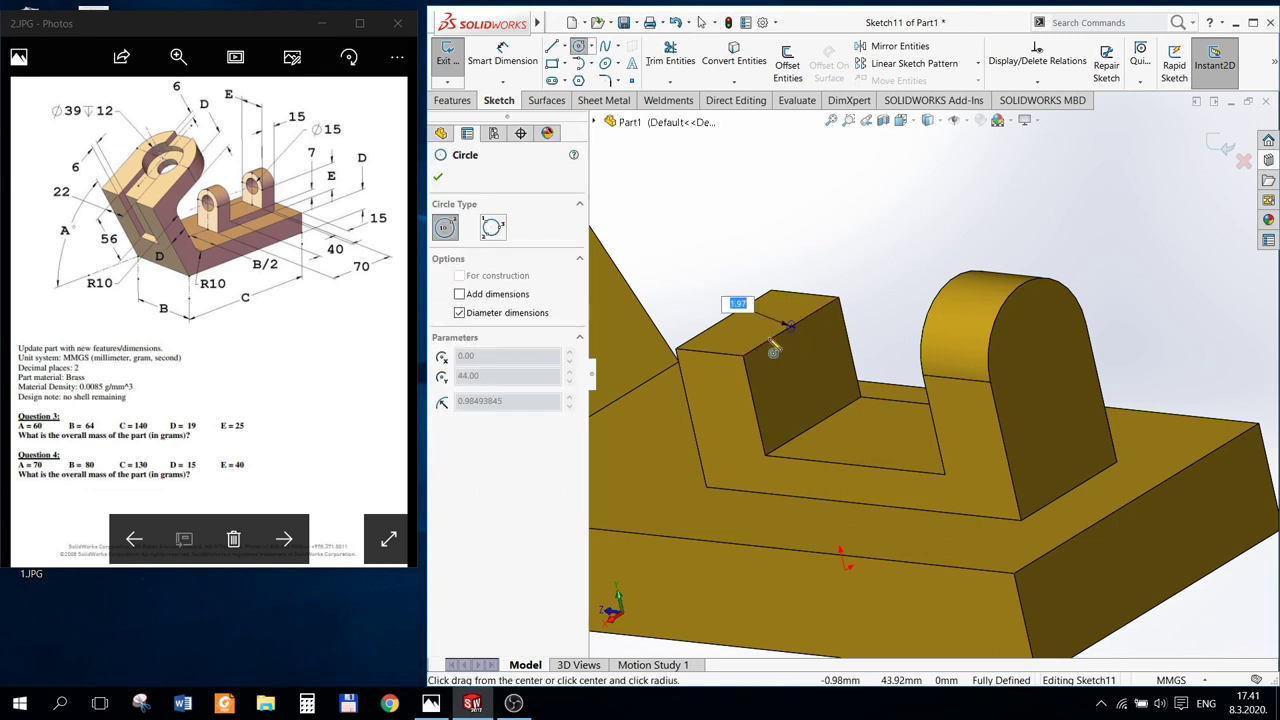
left_click(746, 370)
left_click(746, 370)
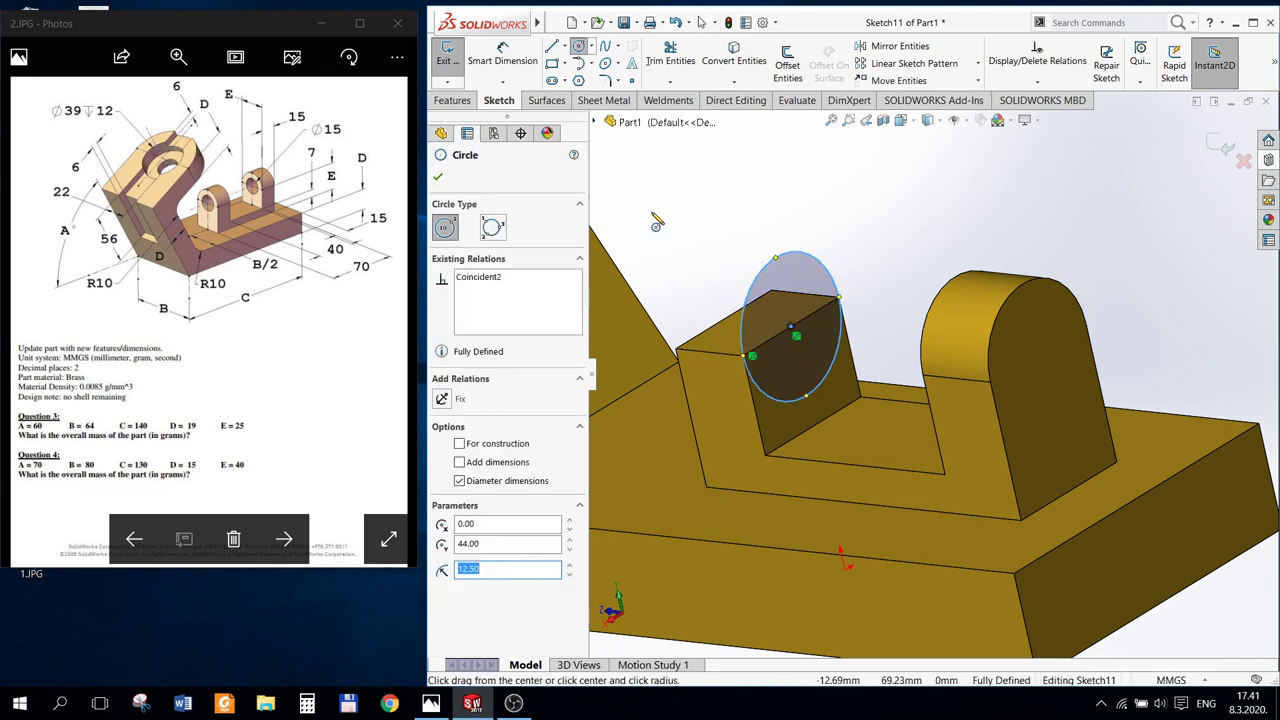
key("Escape")
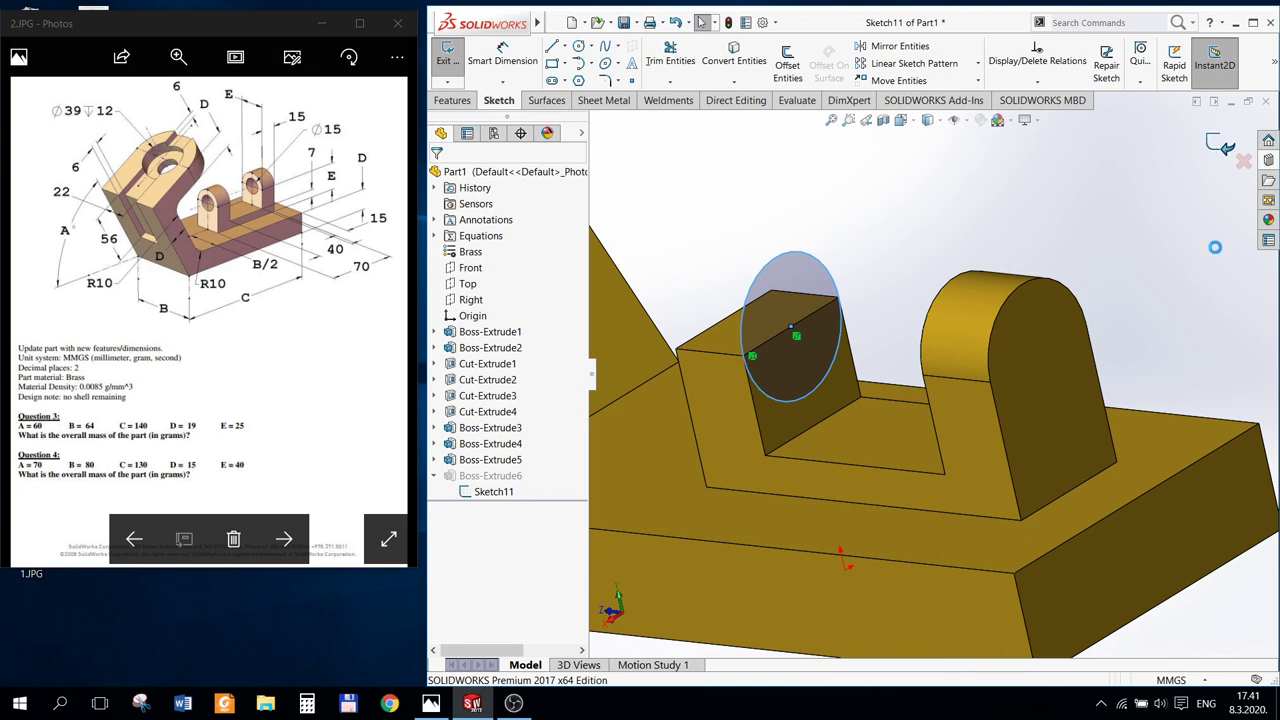
left_click(1211, 143)
Step: Sketch a circle on the right boss's outer face, concentric with its rounded top arc
left_click(1036, 367)
right_click(1036, 367)
left_click(1069, 348)
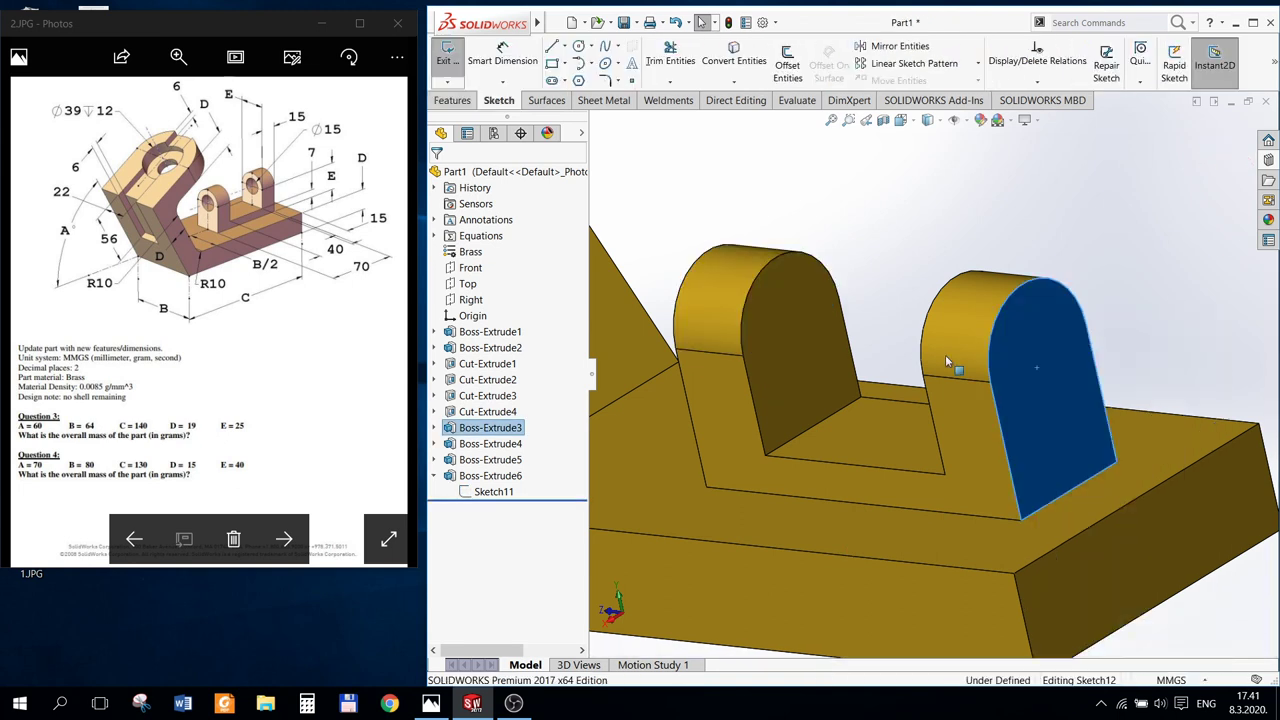
left_click(578, 46)
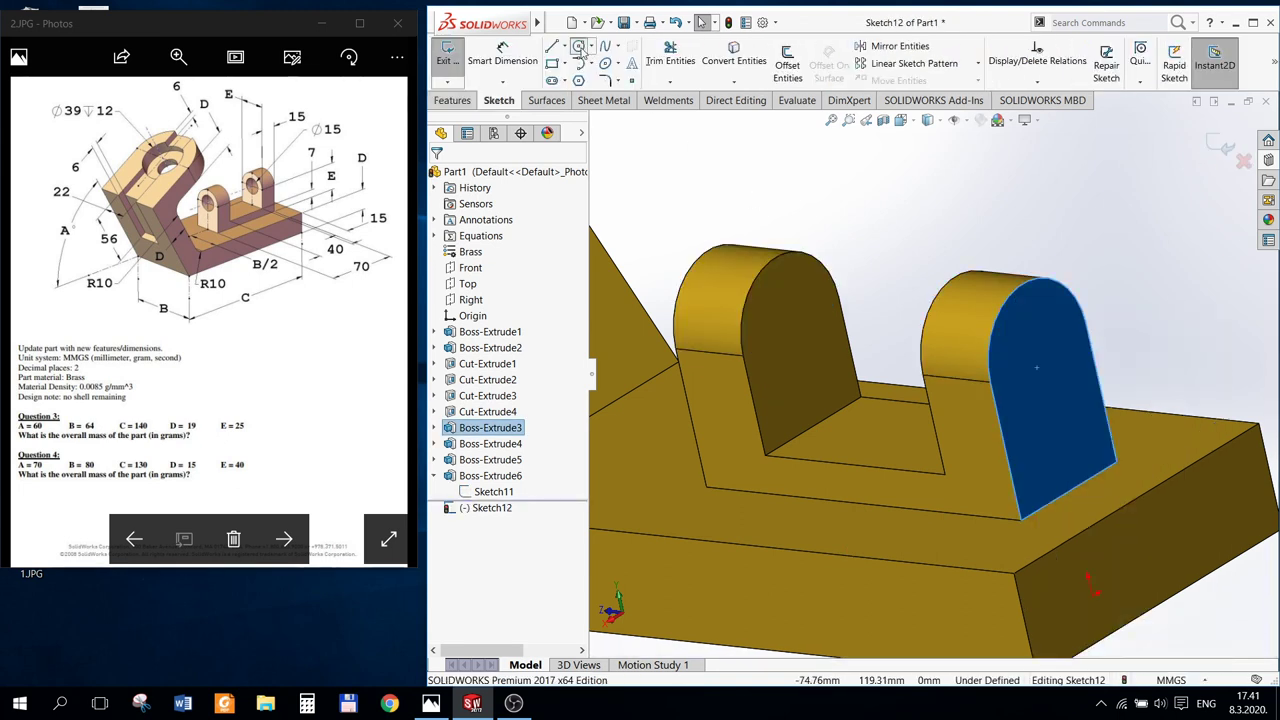
left_click(1051, 392)
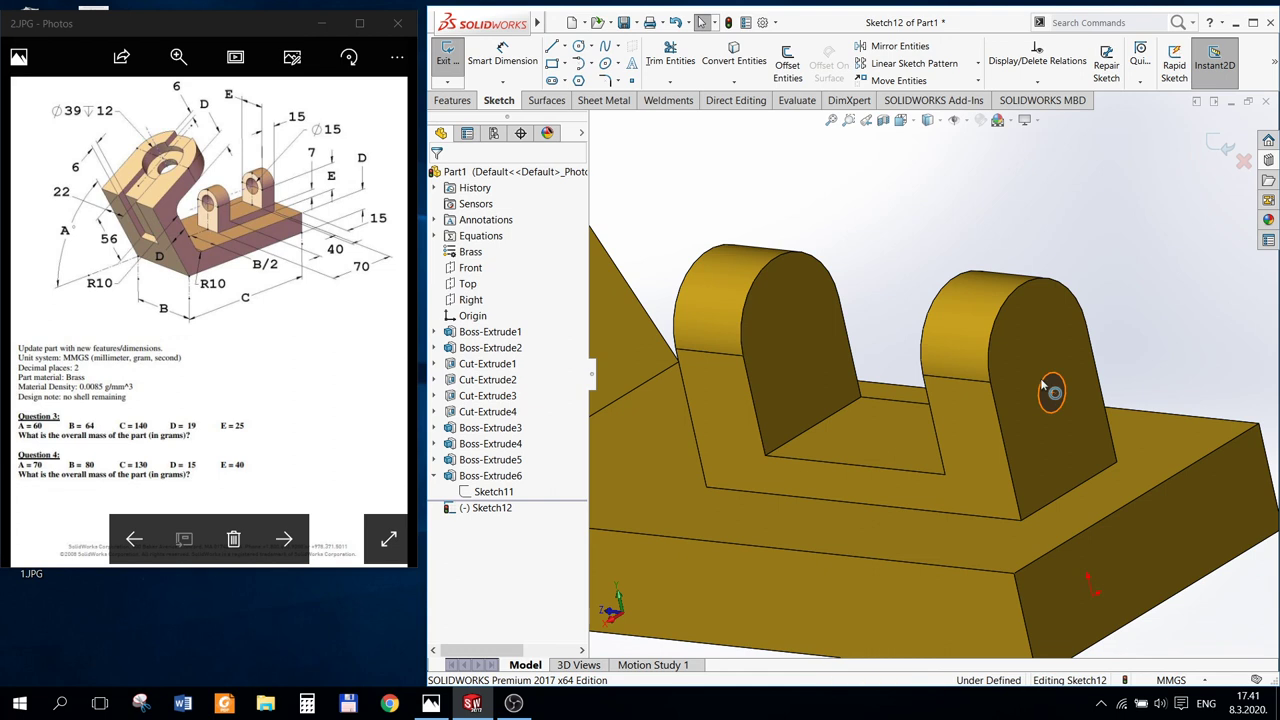
left_click(1043, 386)
left_click(1015, 299, "ctrl")
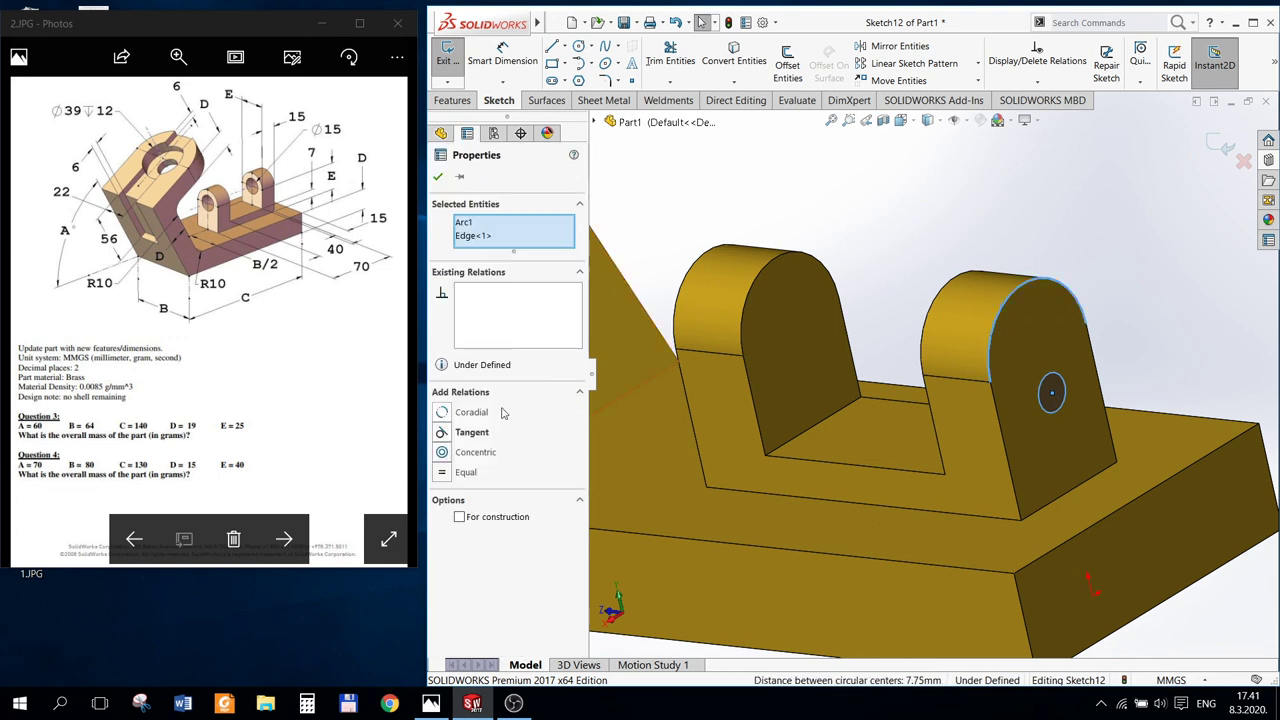
left_click(443, 452)
key("Escape")
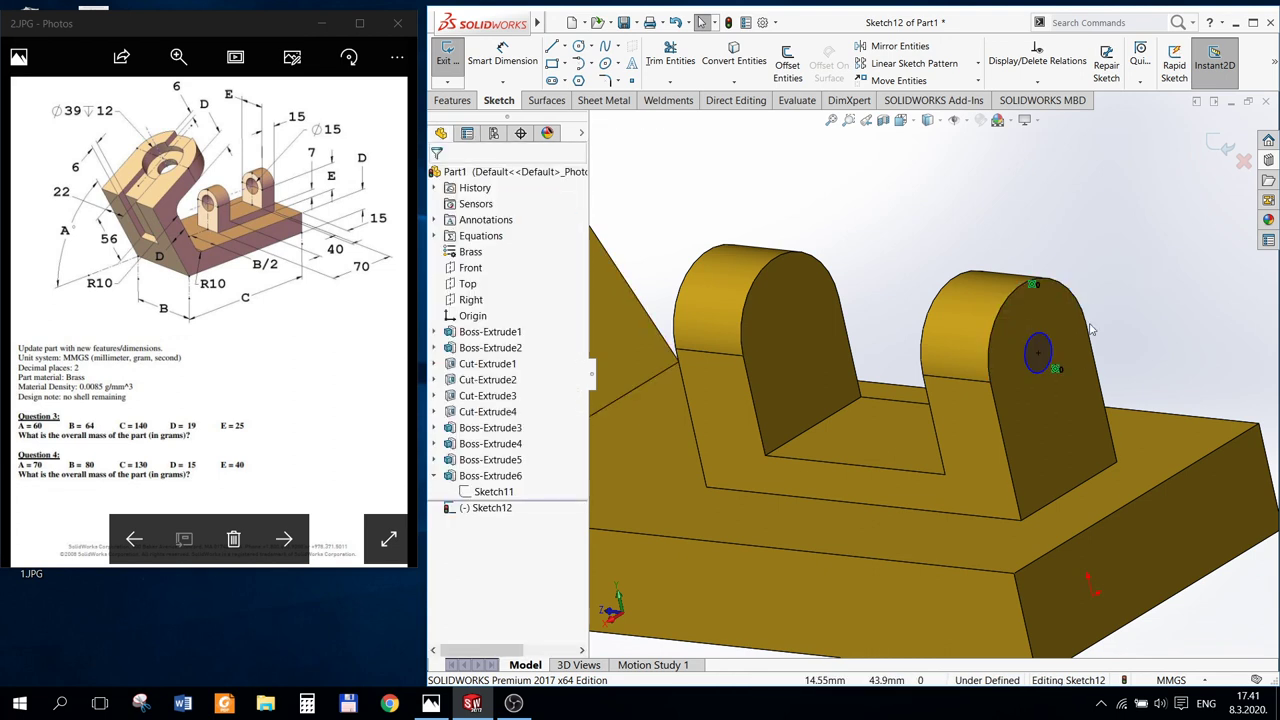
Step: Dimension the circle to ⌀15, fully defining Sketch12
left_click(503, 52)
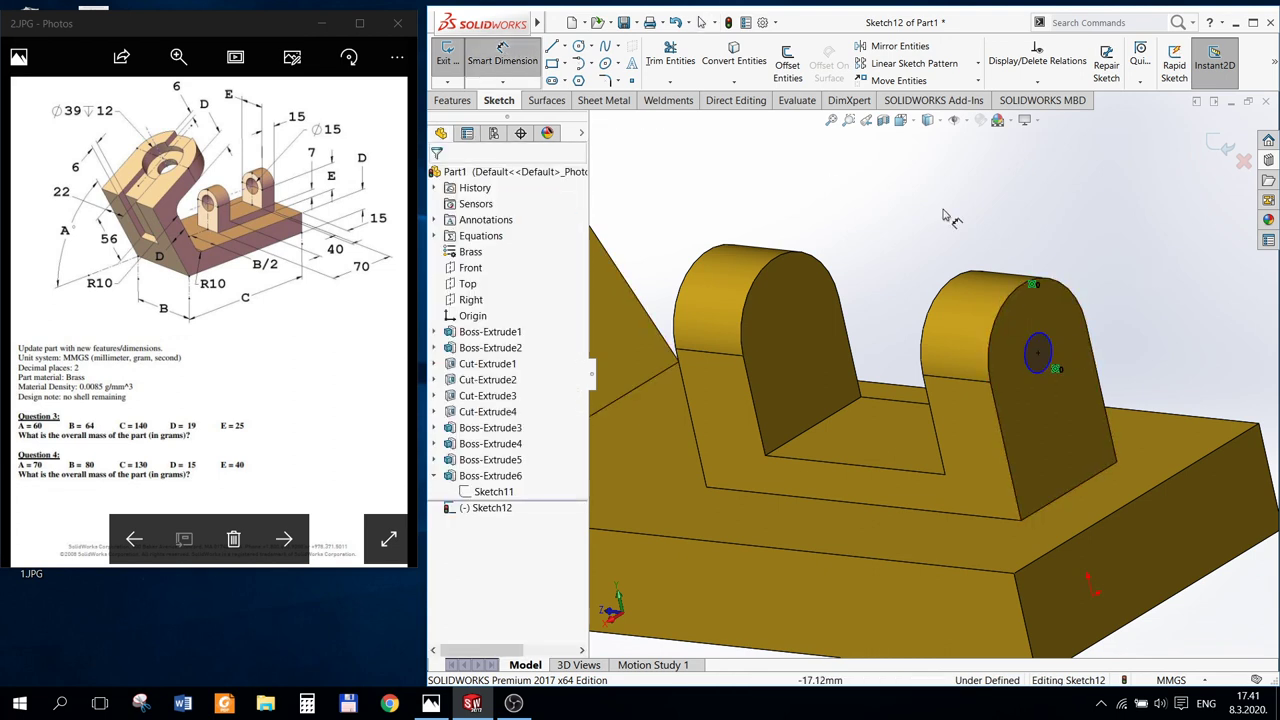
left_click(1038, 340)
left_click(1036, 322)
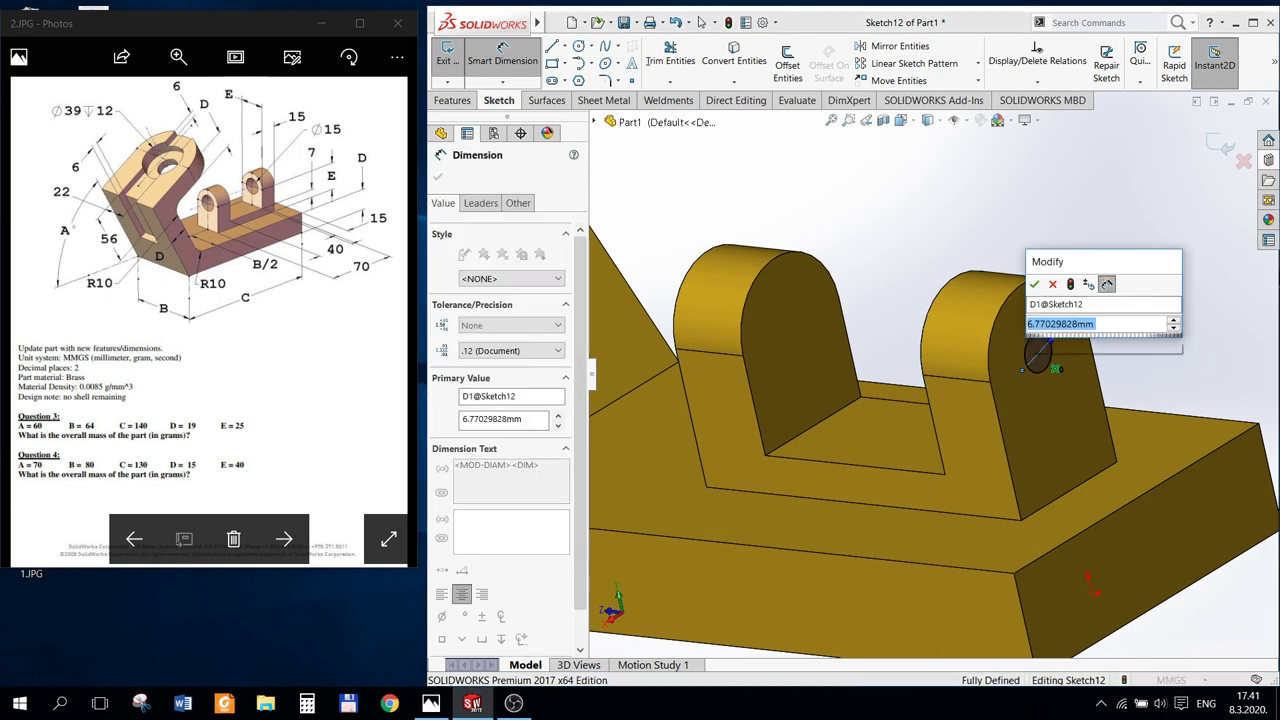
type("15")
key("Return")
key("Escape")
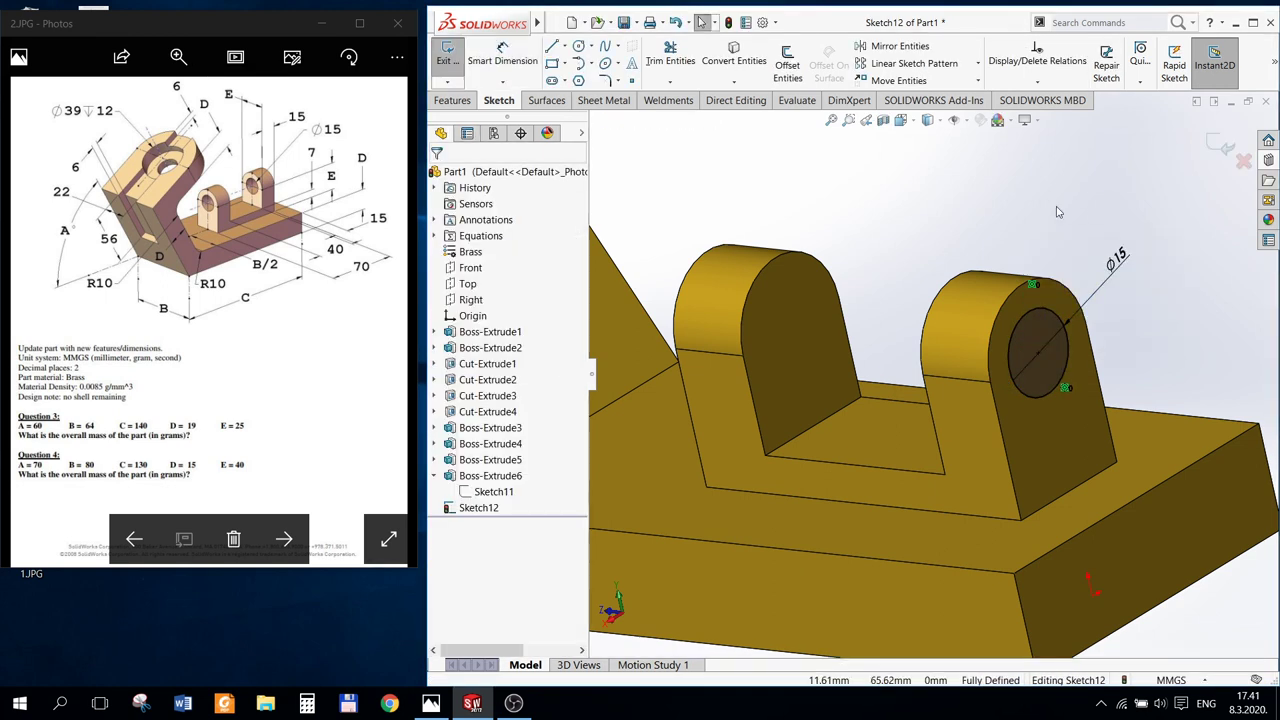
left_click(452, 100)
Step: Cut the ⌀15 circle Up To Surface through both bosses to the left upright's outer face
left_click(657, 62)
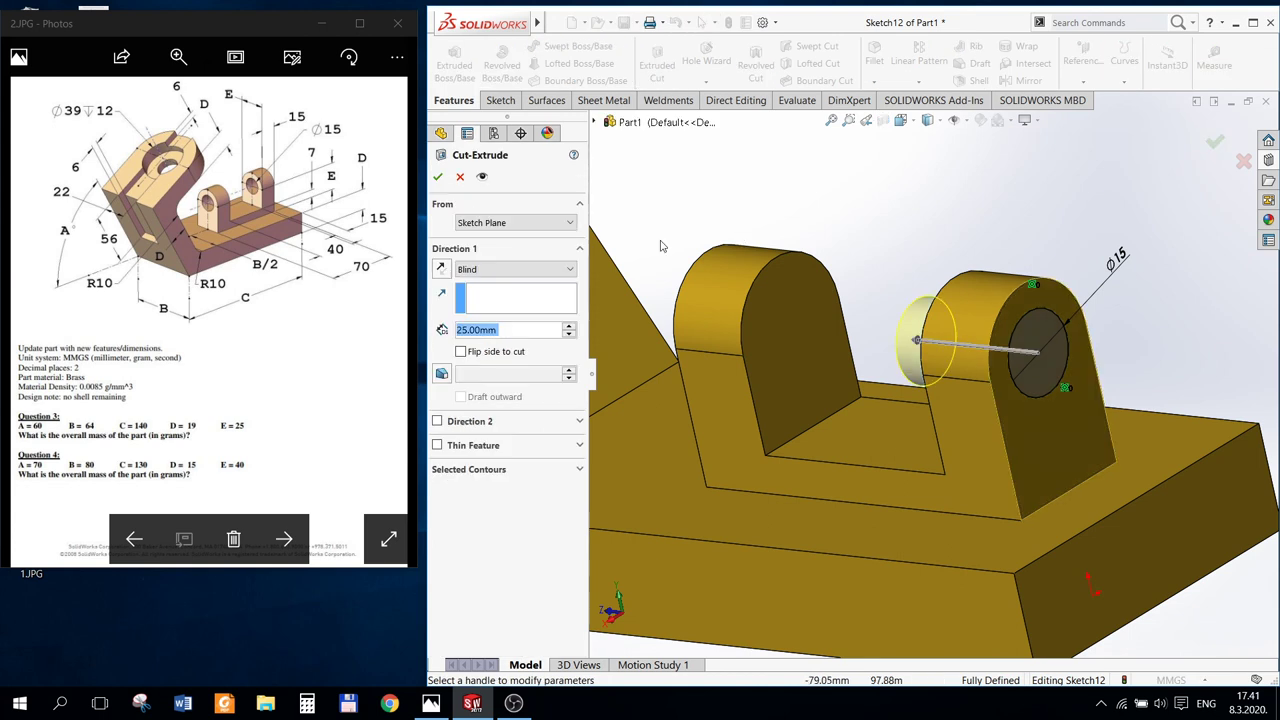
left_click(484, 276)
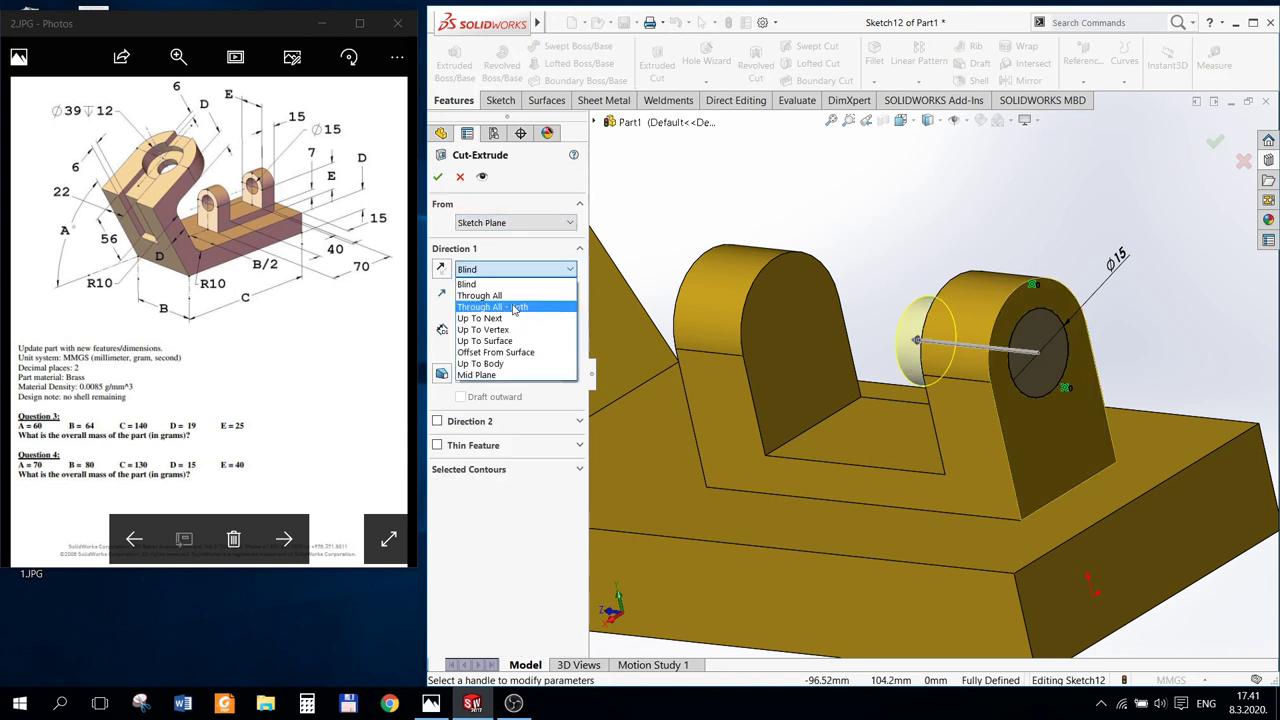
left_click(505, 338)
middle_click_drag(870, 326, 783, 329)
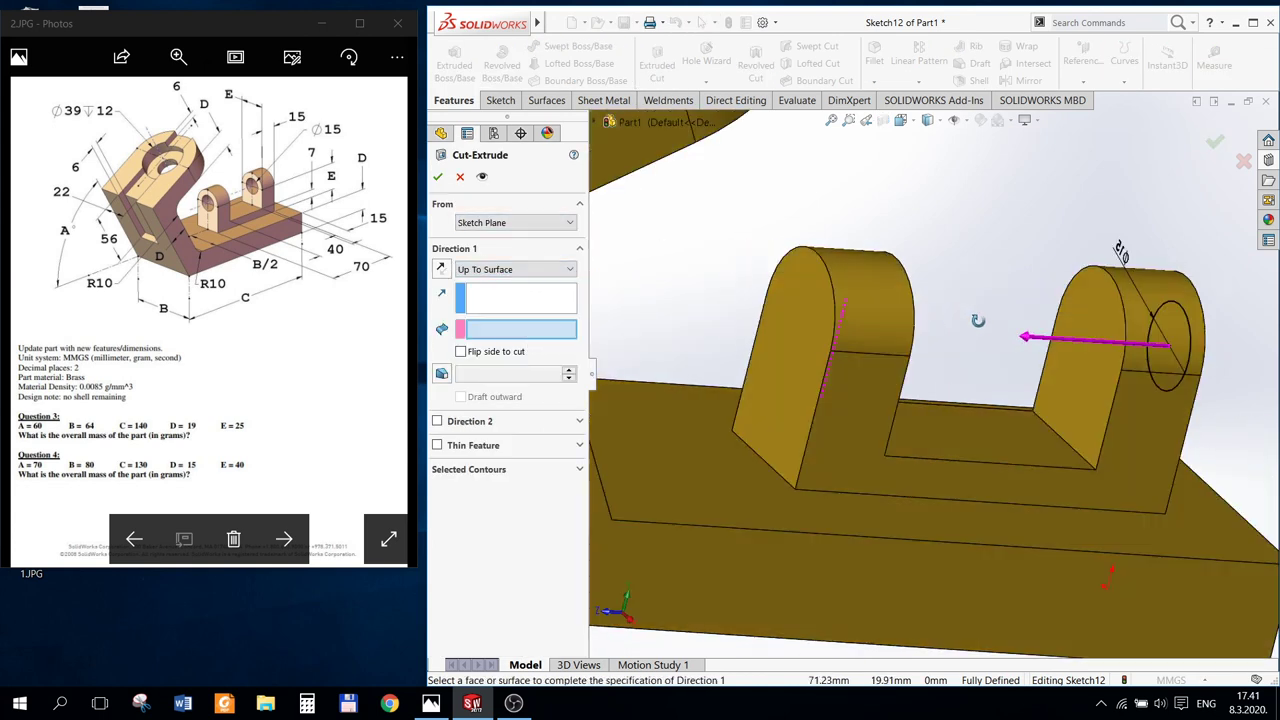
left_click(783, 329)
left_click(439, 176)
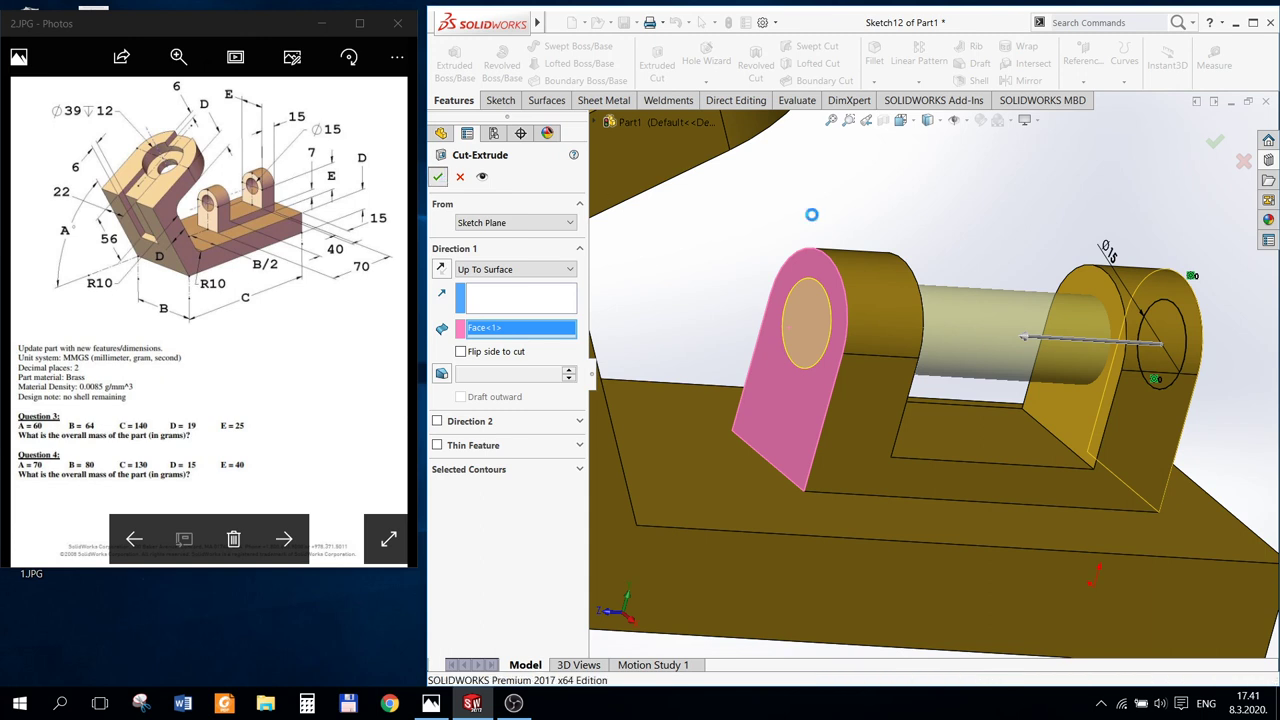
mouse_move(1054, 223)
middle_mouse_down()
mouse_move(985, 268)
mouse_move(968, 246)
mouse_move(907, 256)
middle_mouse_up()
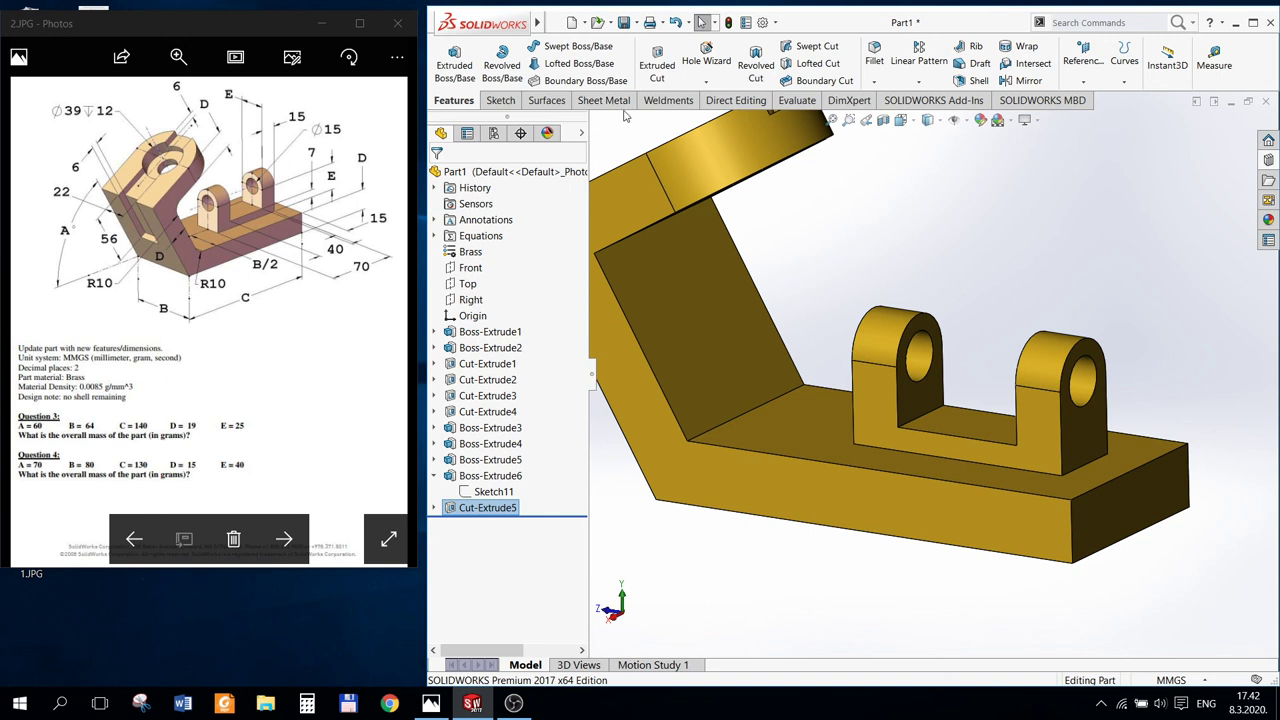
Step: Add a 10 mm fillet to the two bend edges of the bracket as Fillet1
left_click(874, 57)
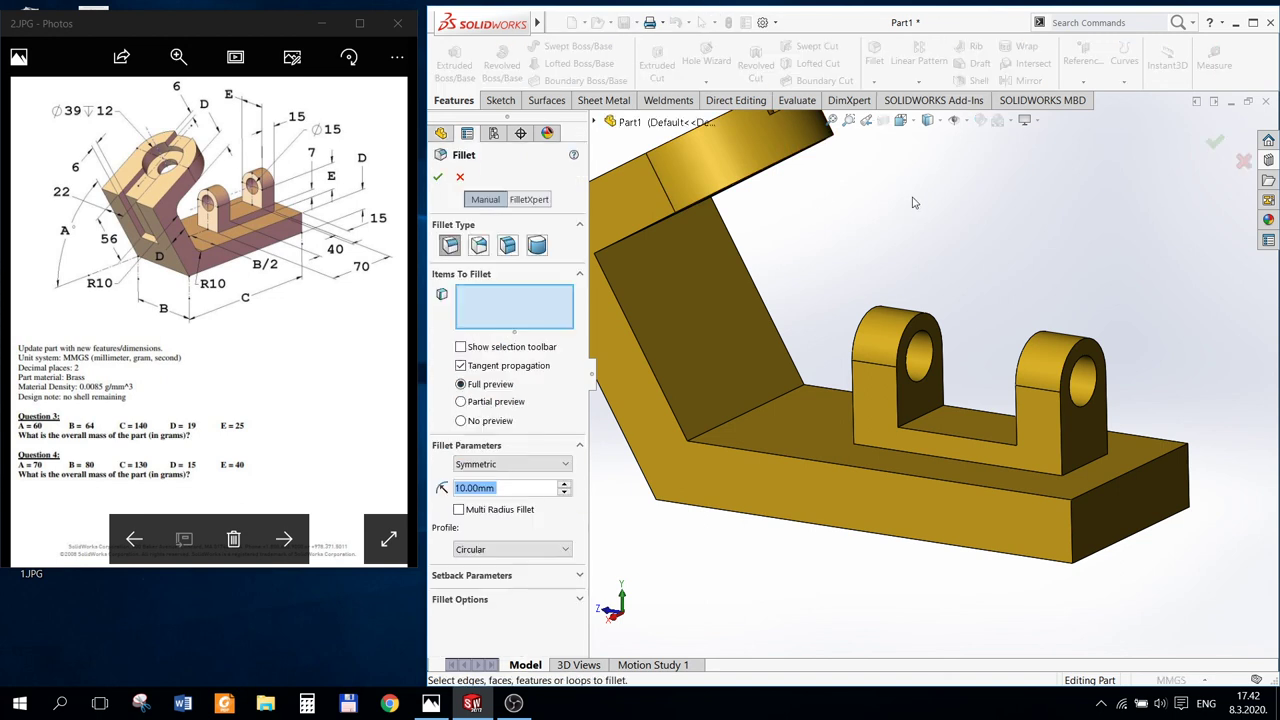
left_click(729, 417)
middle_click_drag(749, 331, 708, 257)
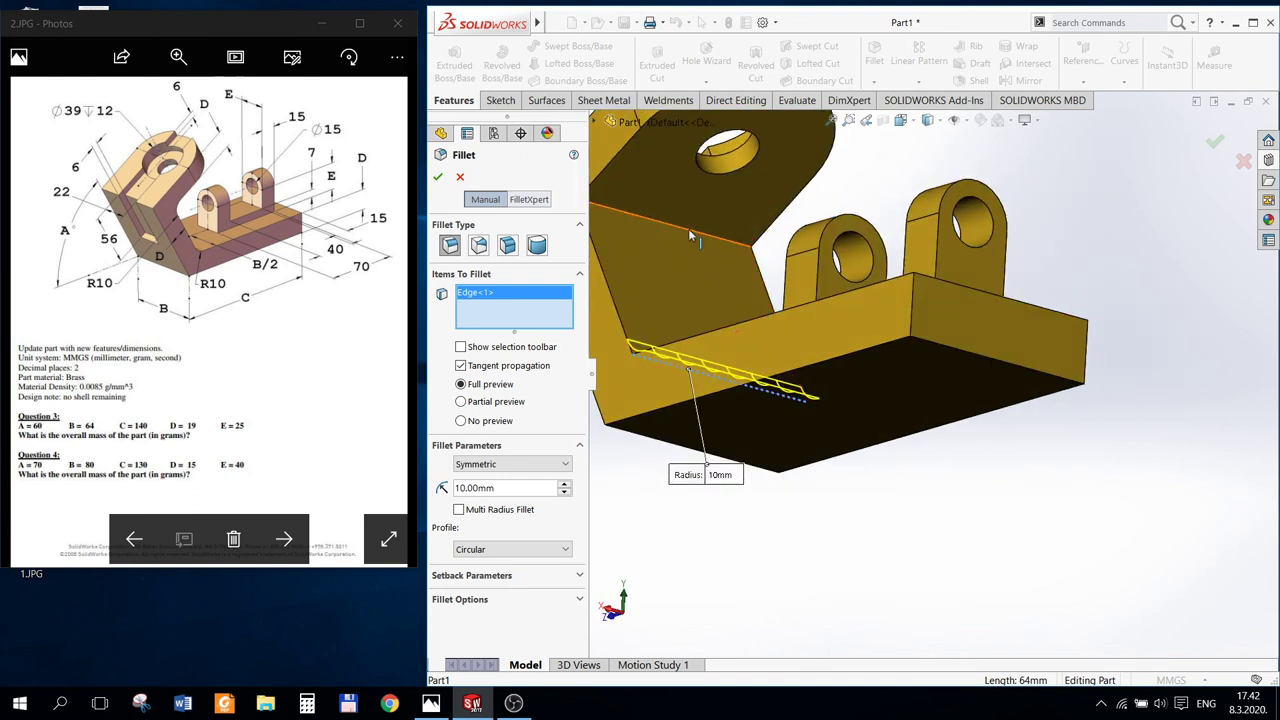
left_click(689, 233)
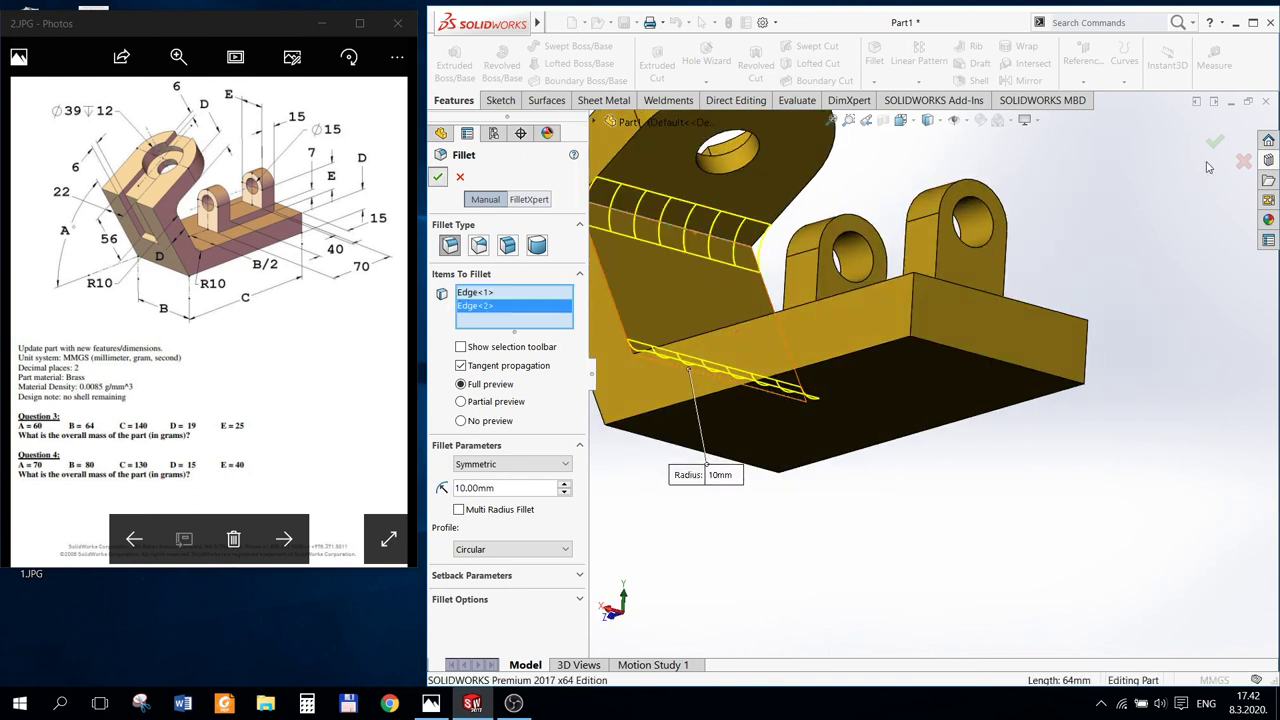
mouse_move(1010, 267)
middle_mouse_down()
mouse_move(947, 374)
mouse_move(1024, 422)
mouse_move(929, 443)
mouse_move(800, 530)
middle_mouse_up()
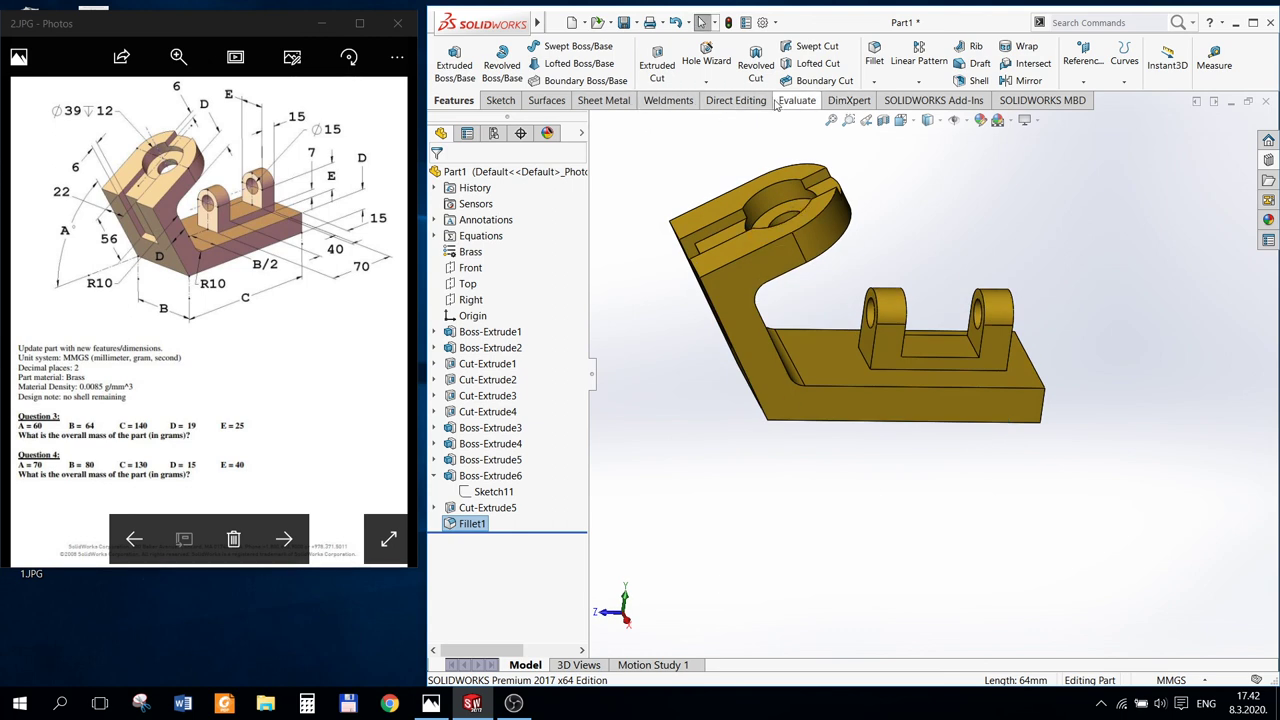
Step: Measure the bracket's mass (2859.51 g) and compare it with answer 3 on 3.JPG
left_click(796, 100)
left_click(560, 65)
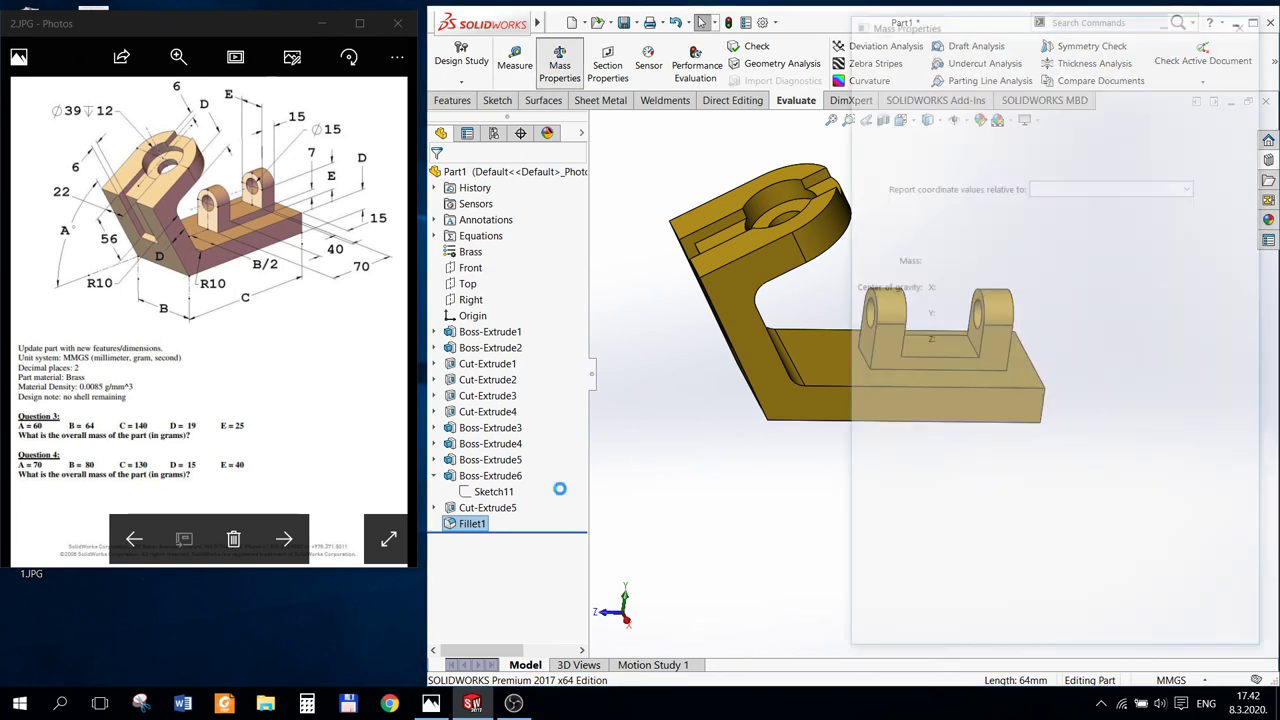
left_click(284, 538)
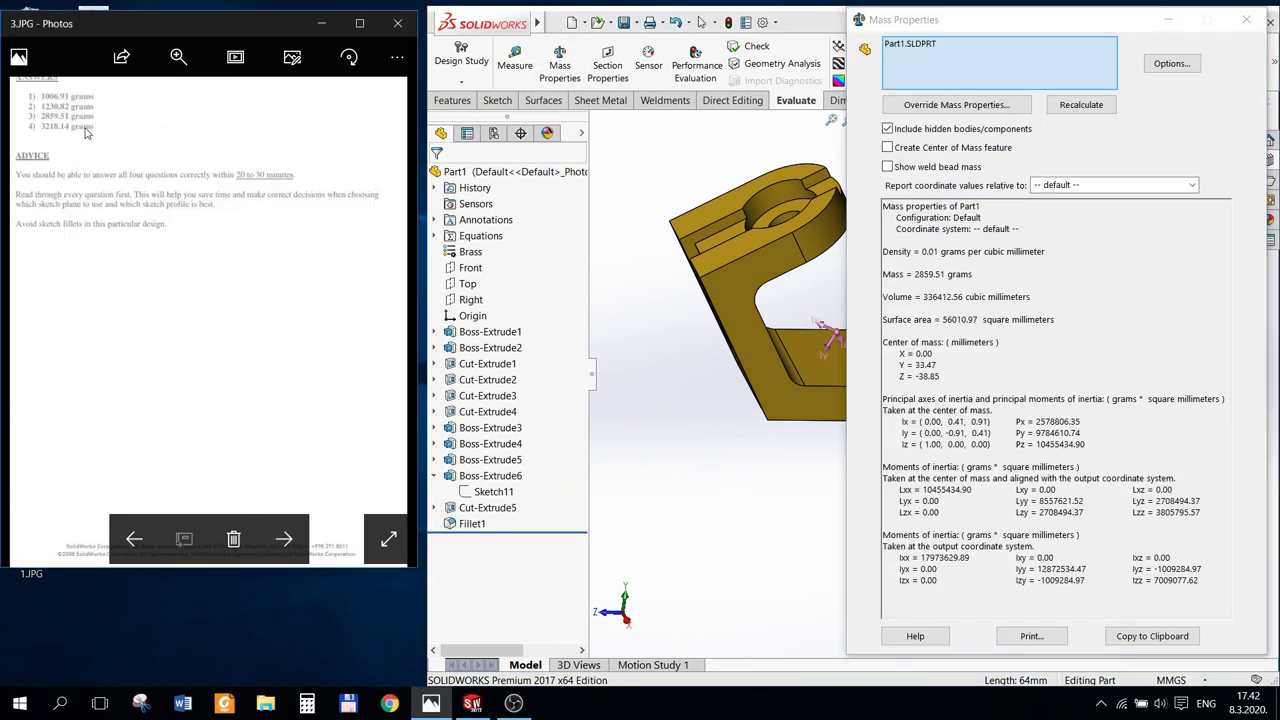
left_click(937, 265)
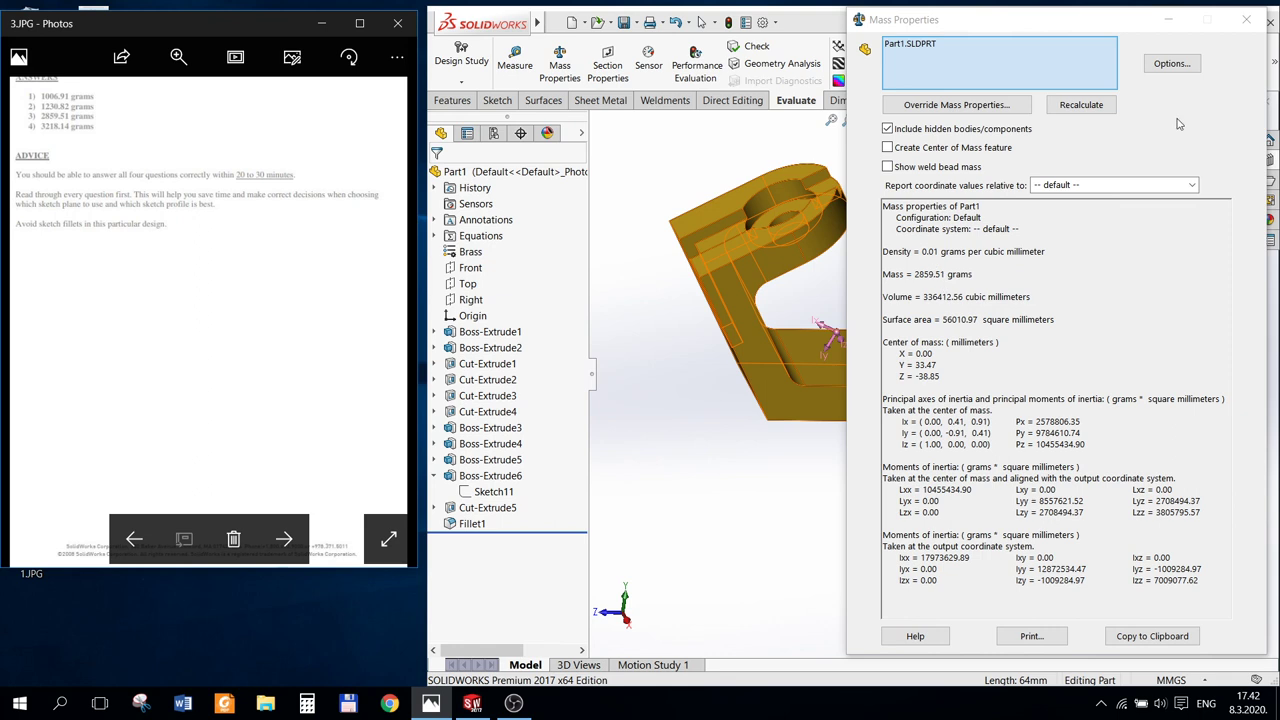
left_click(1246, 20)
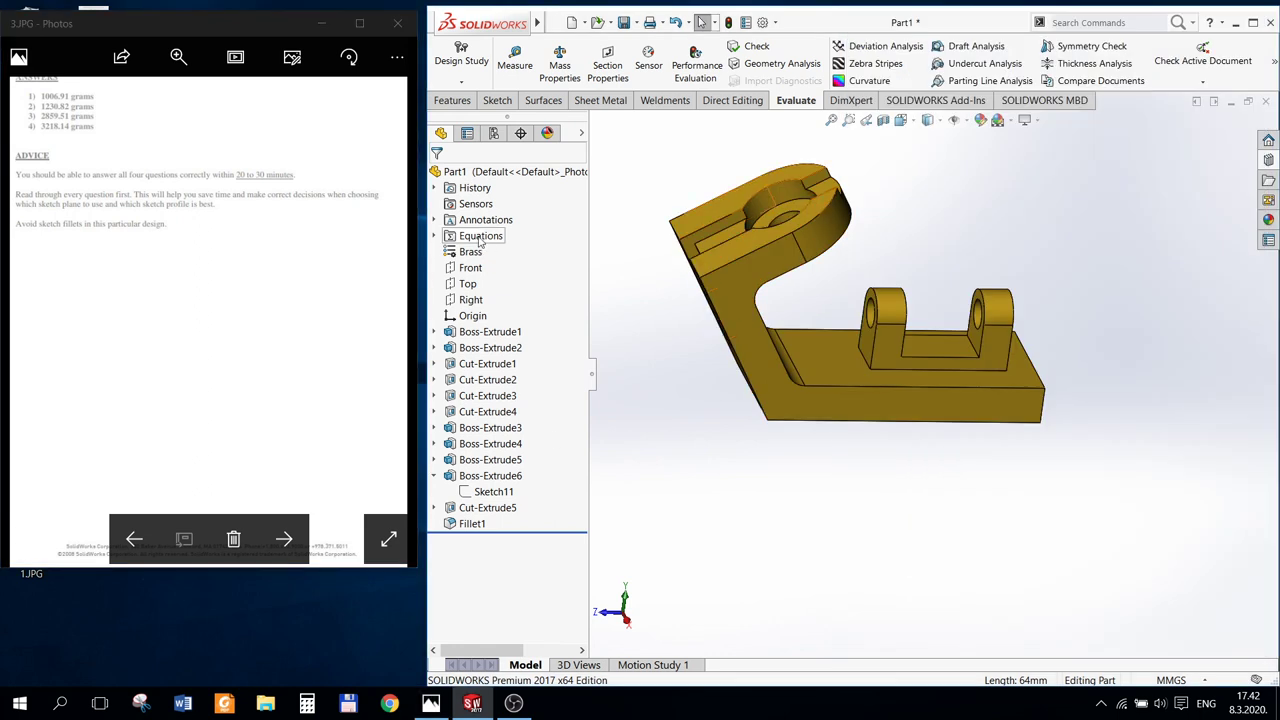
Step: In the Equations manager, change global variable A to 70
right_click(477, 242)
left_click(505, 244)
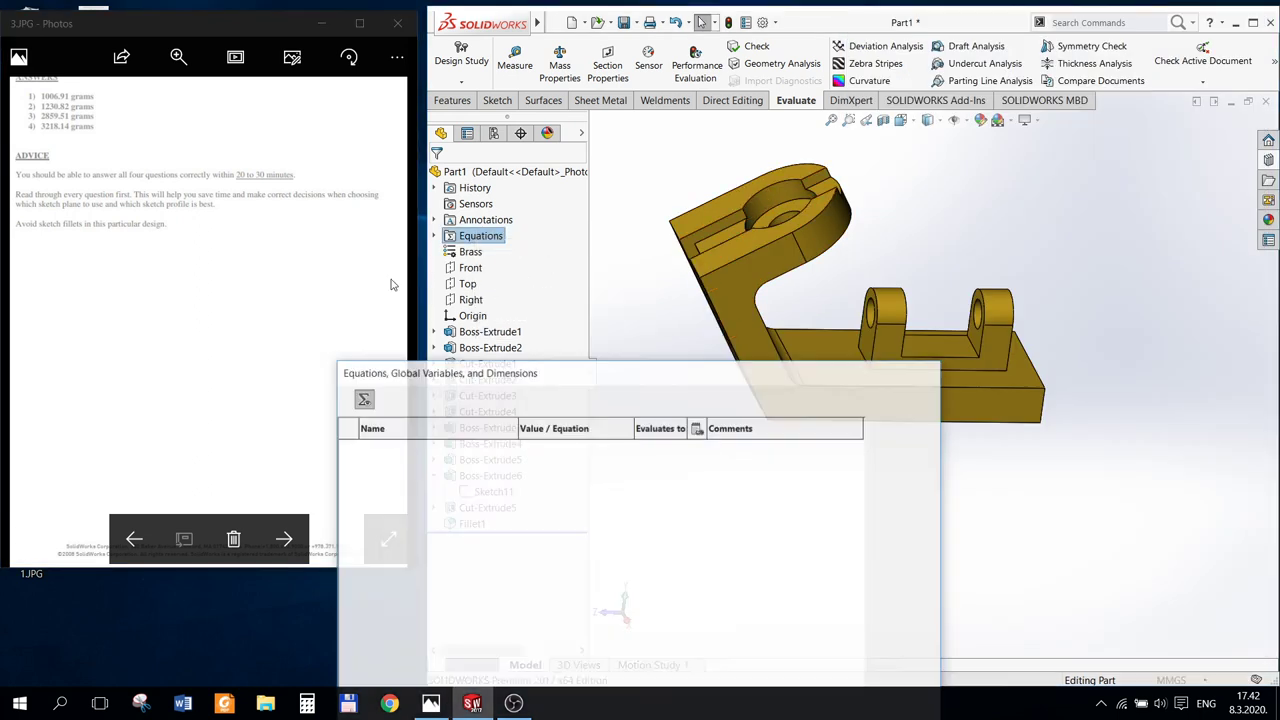
left_click(134, 539)
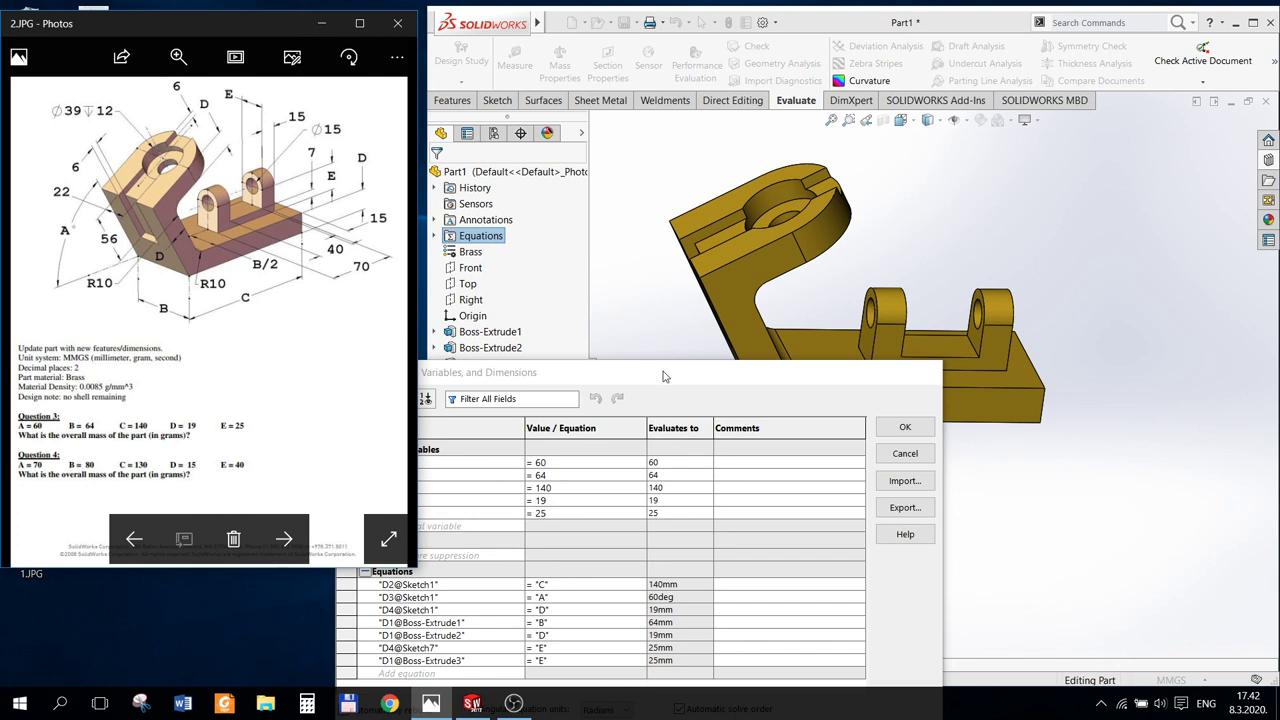
left_click_drag(663, 376, 844, 307)
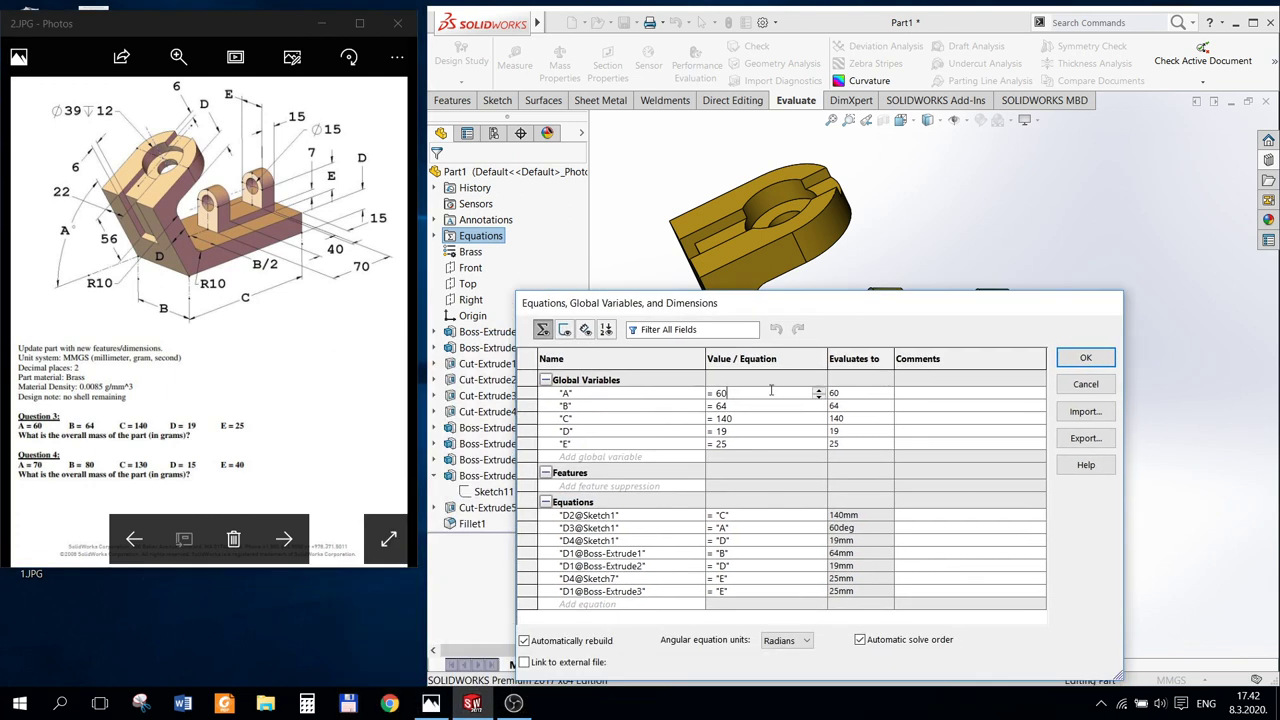
key("BackSpace")
key("BackSpace")
type("7")
type("0")
key("Tab")
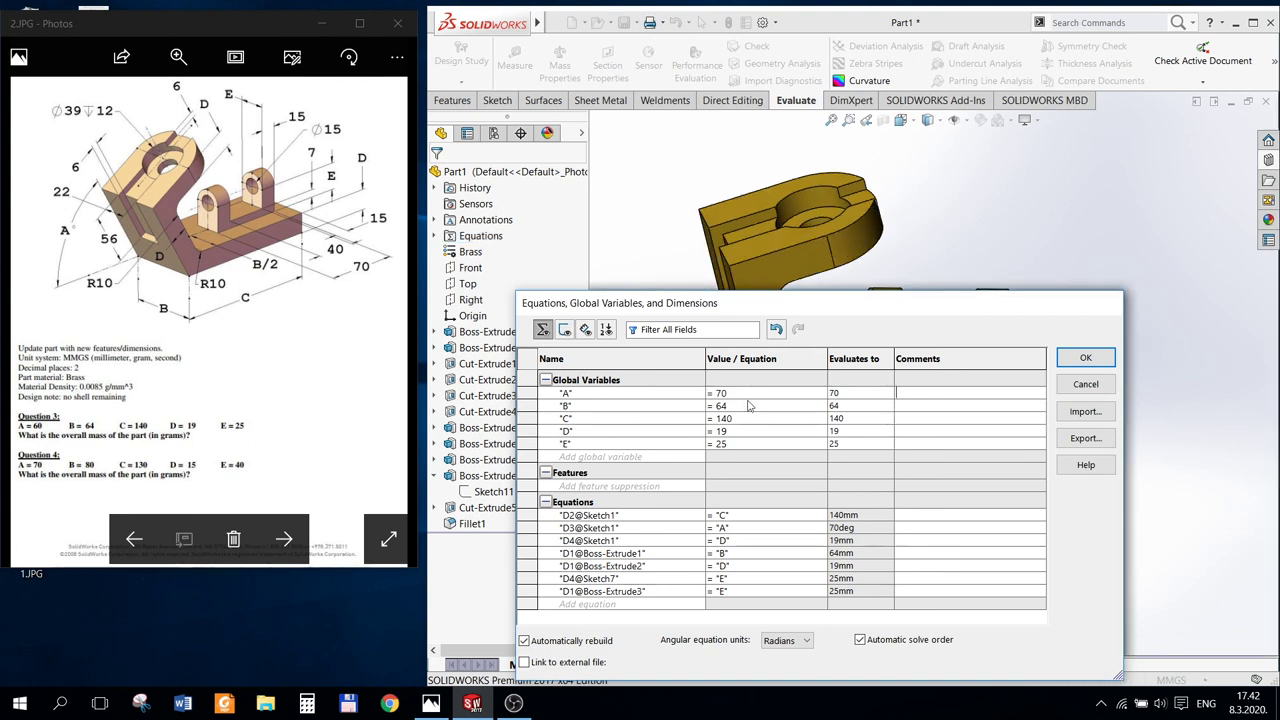
Step: Change global variables B to 80 and C to 130
key("BackSpace")
key("BackSpace")
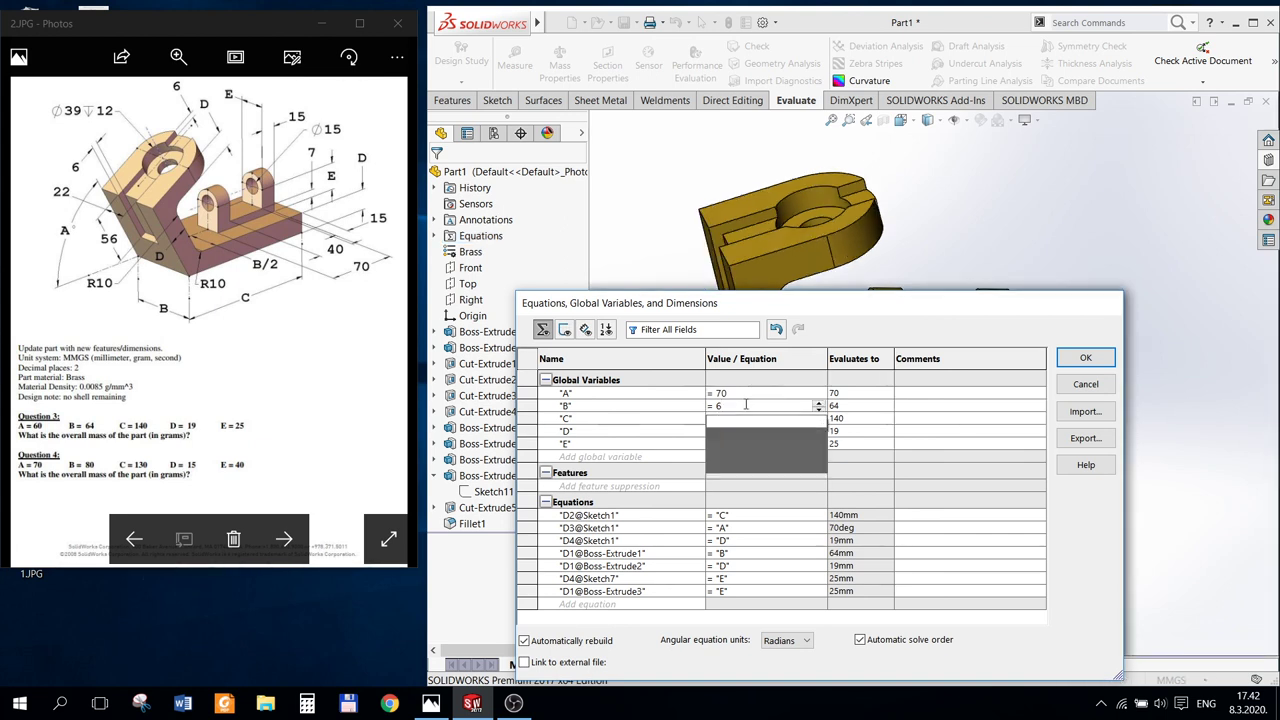
type("80")
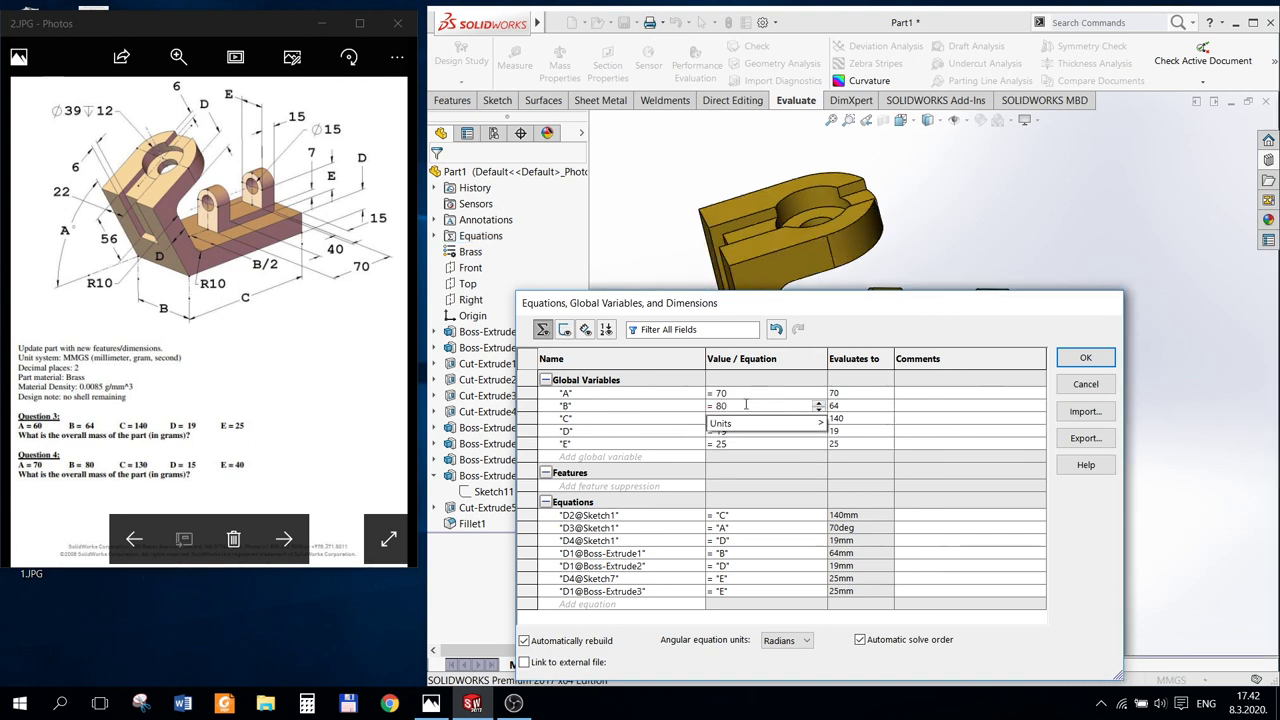
key("Return")
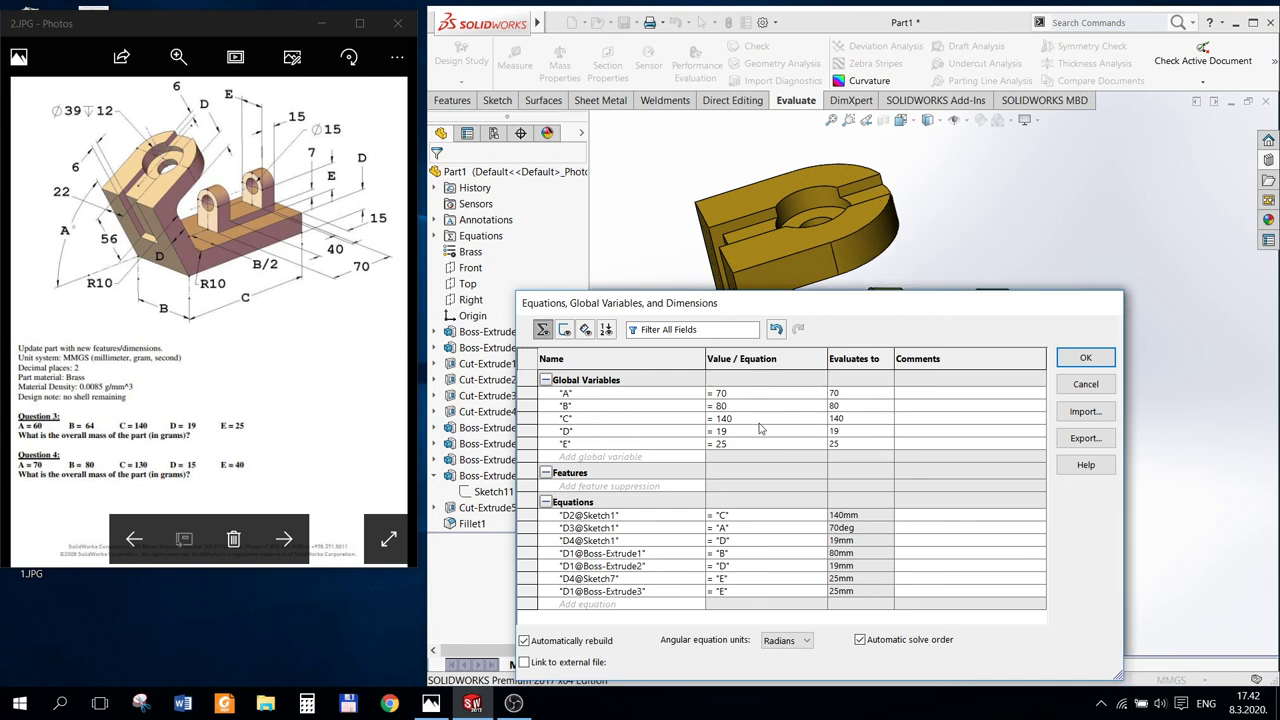
key("BackSpace")
key("BackSpace")
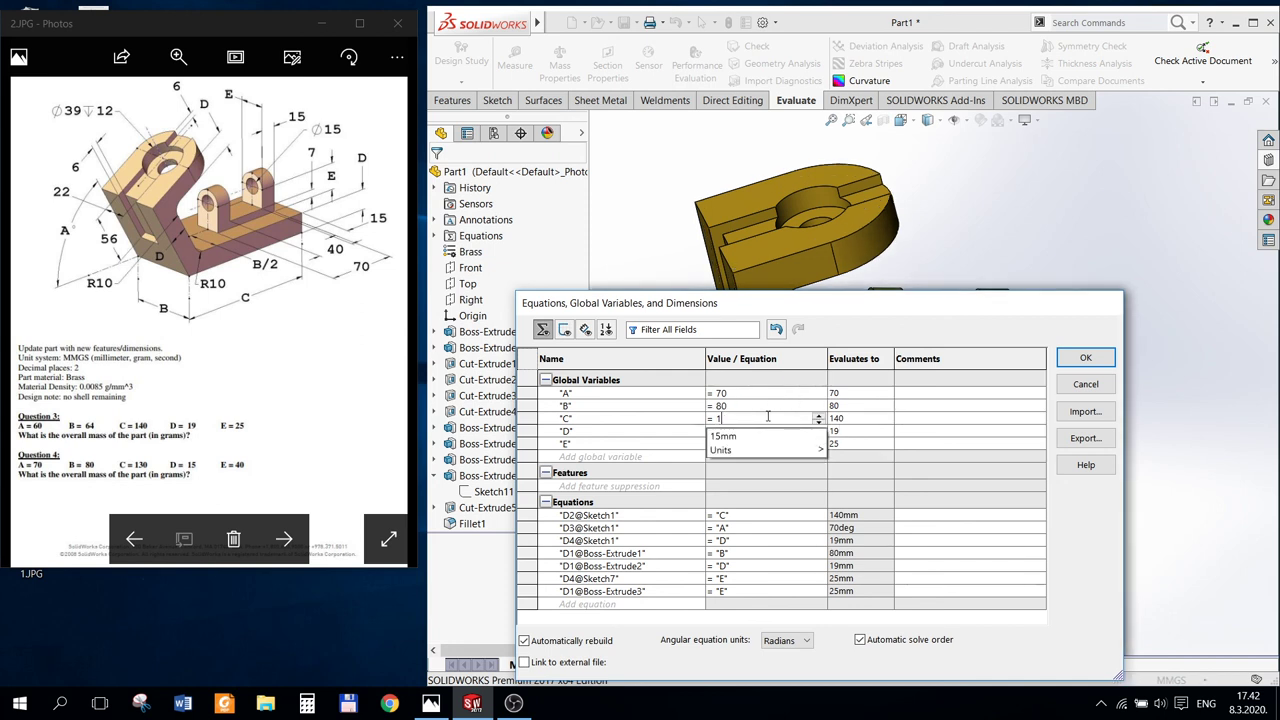
type("30")
key("Return")
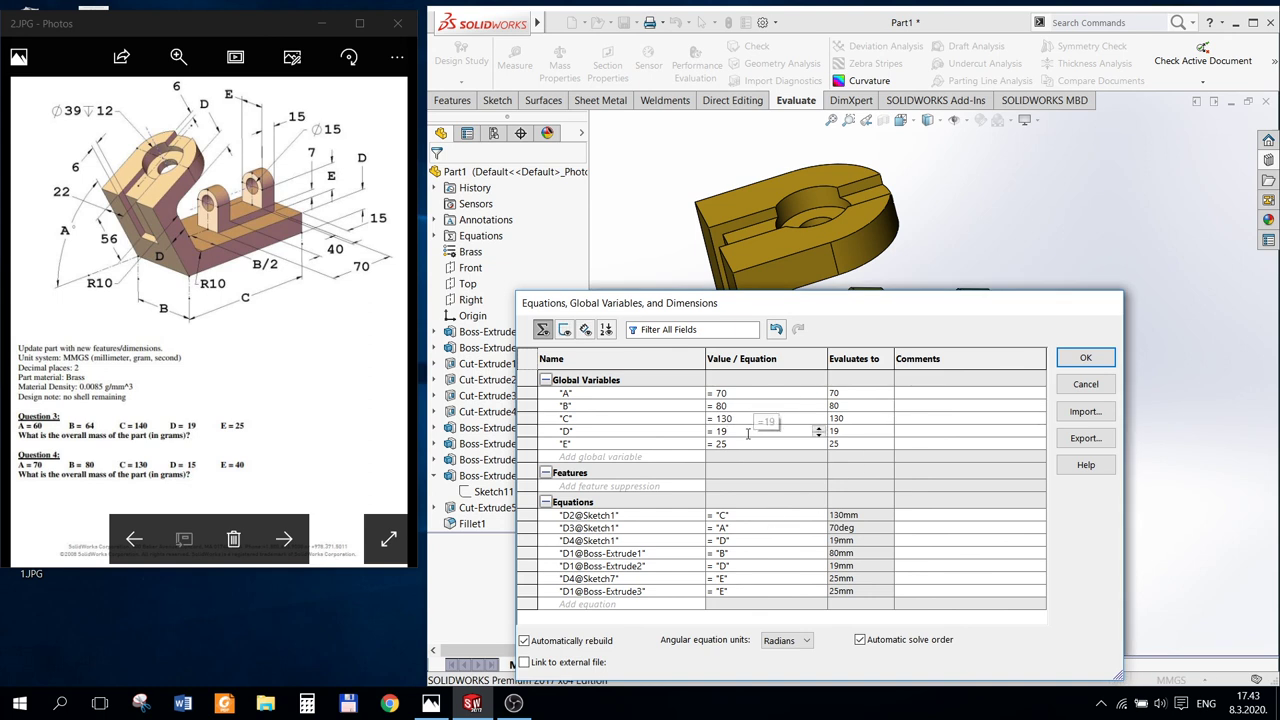
Step: Change global variables D to 15 and E to 40
key("BackSpace")
type("5")
key("Return")
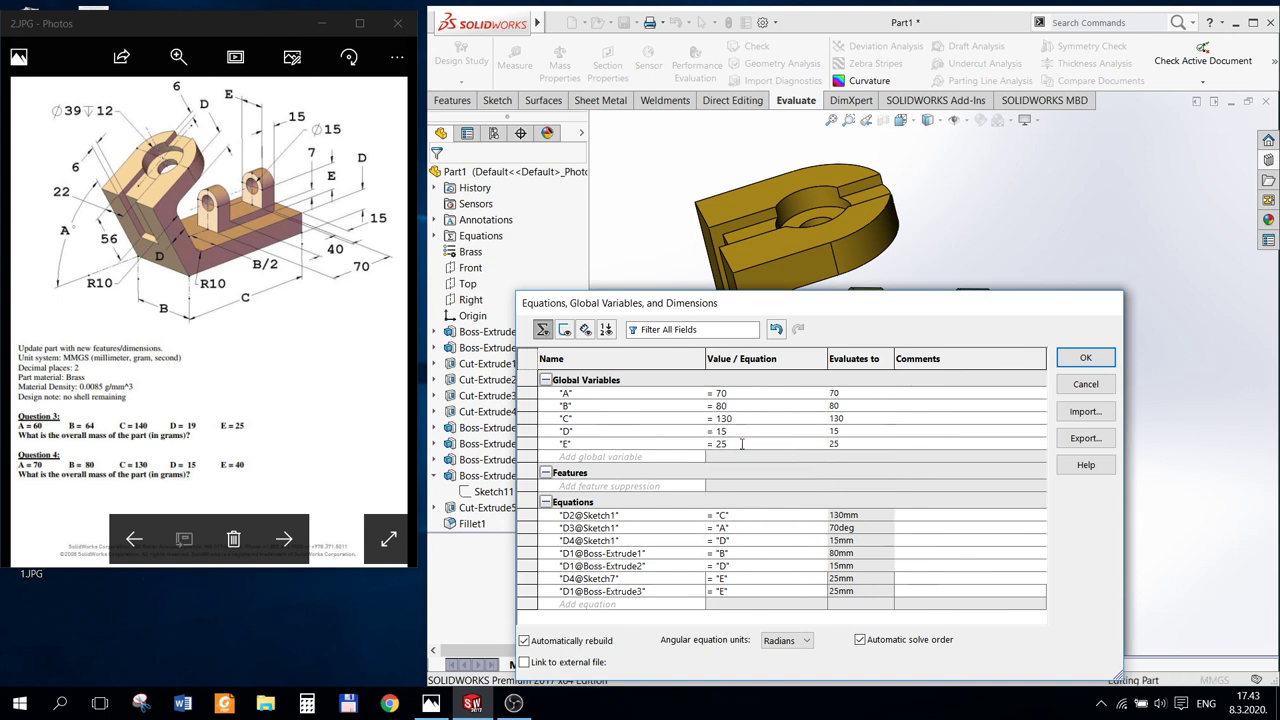
key("BackSpace")
key("BackSpace")
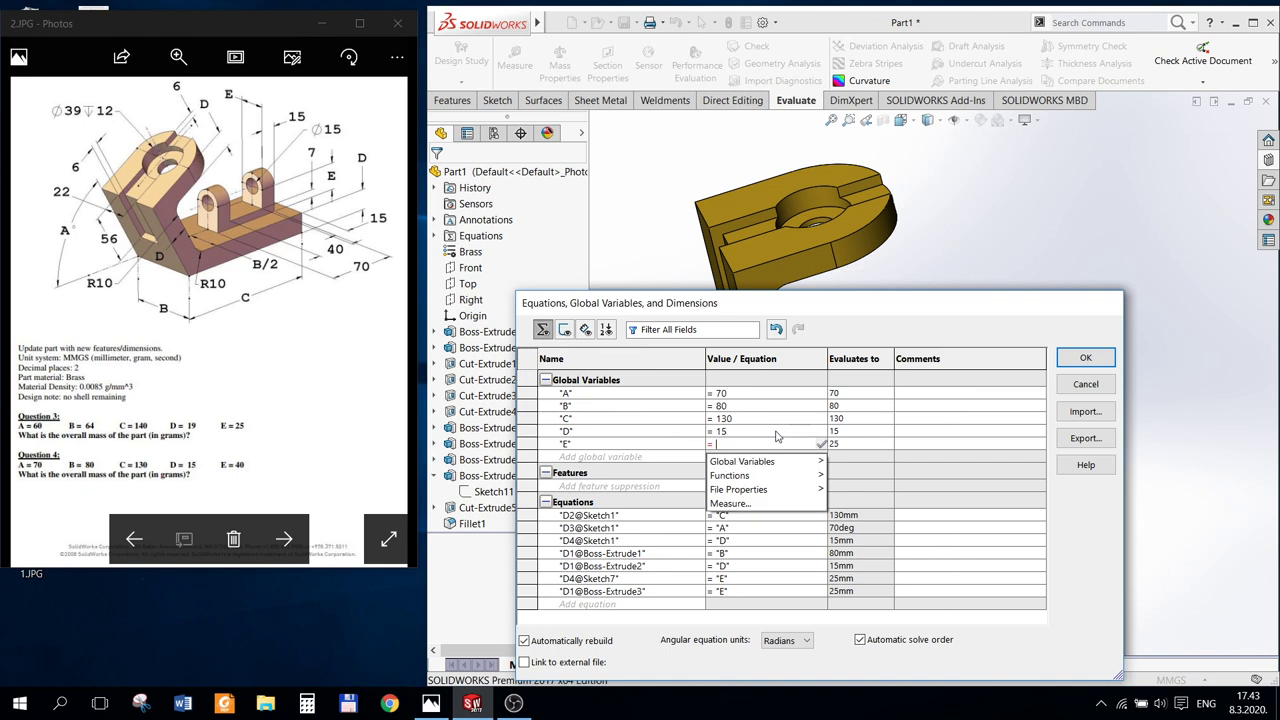
type("40")
key("Return")
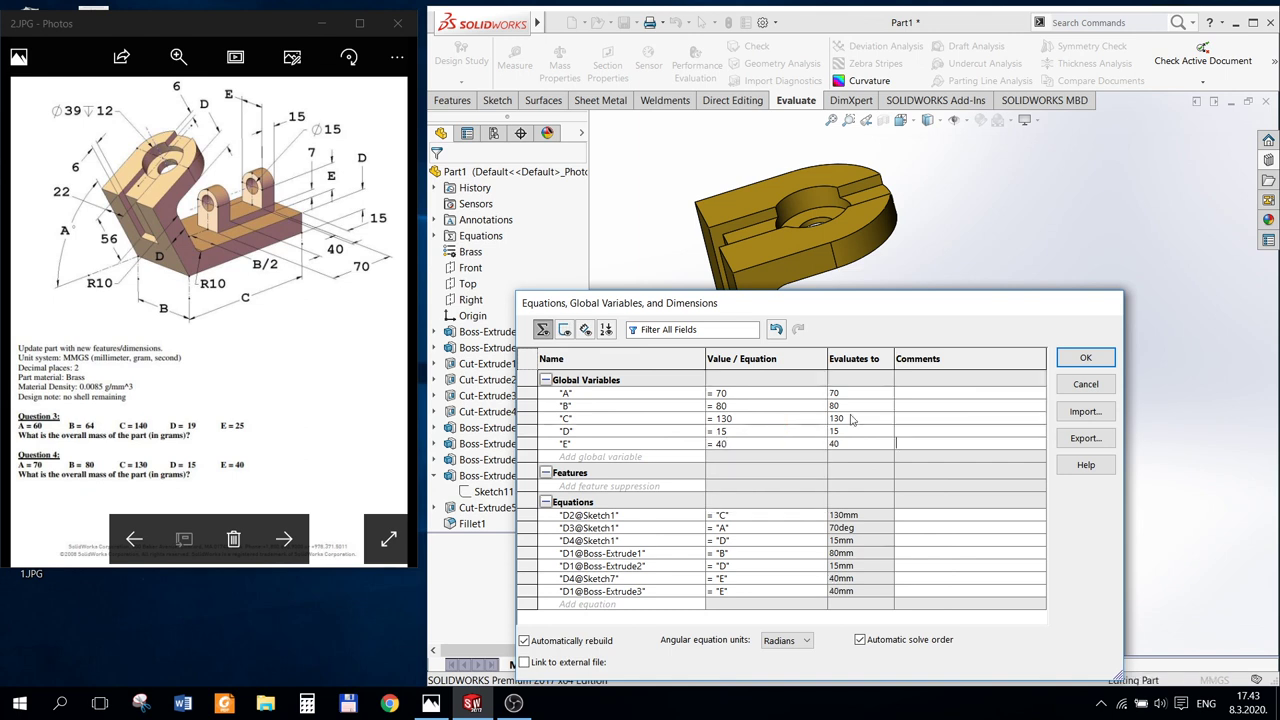
Step: Apply the new equations and confirm the rebuilt bracket weighs 3218.14 grams, matching answer 4
left_click(1092, 350)
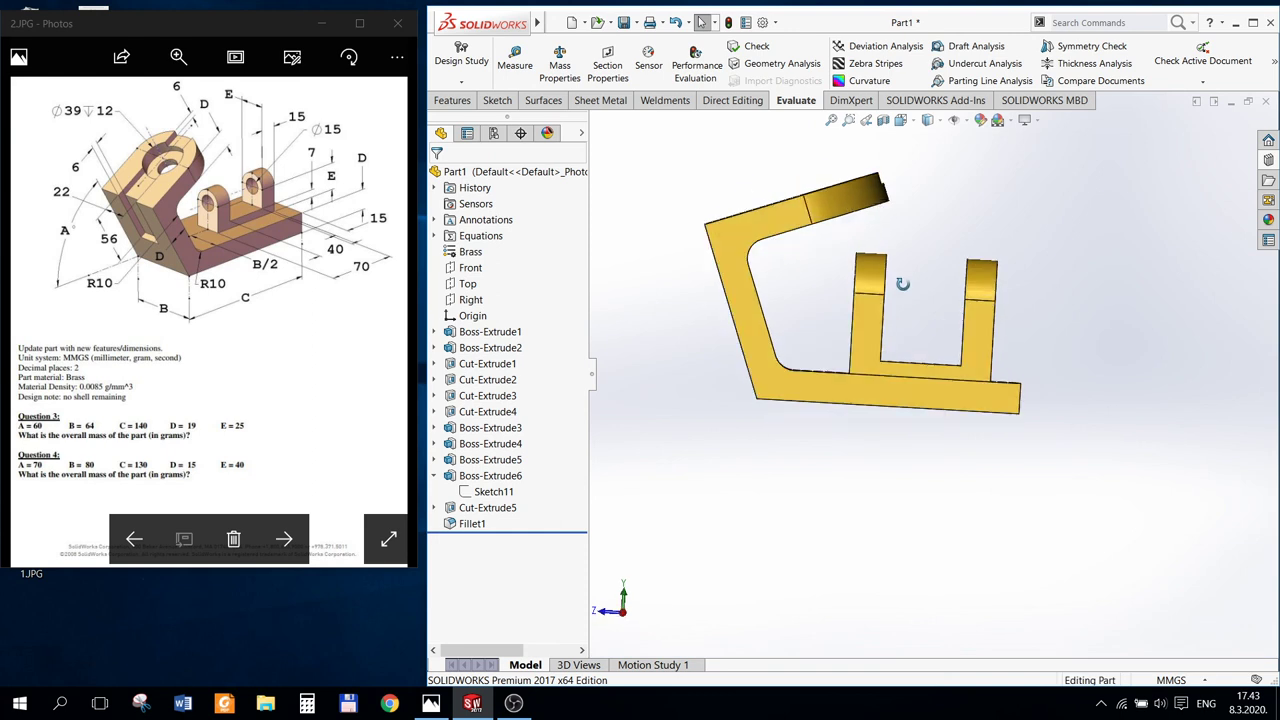
left_click(559, 63)
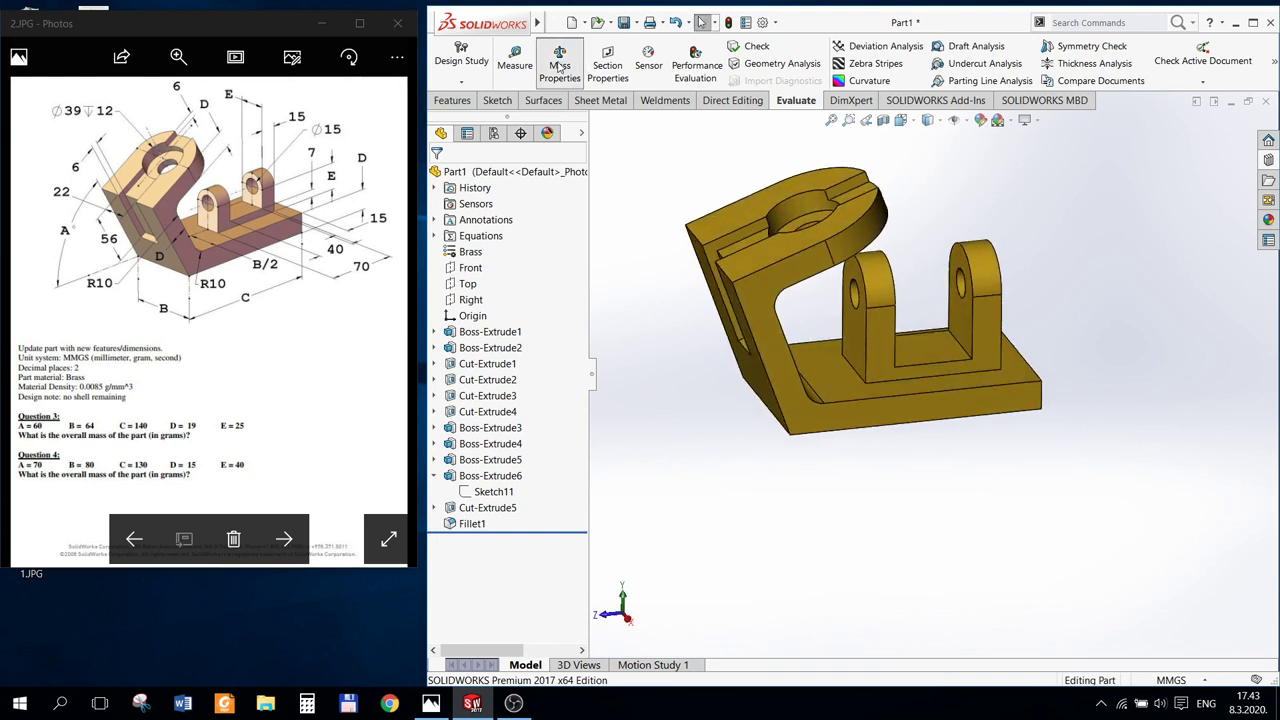
left_click(284, 539)
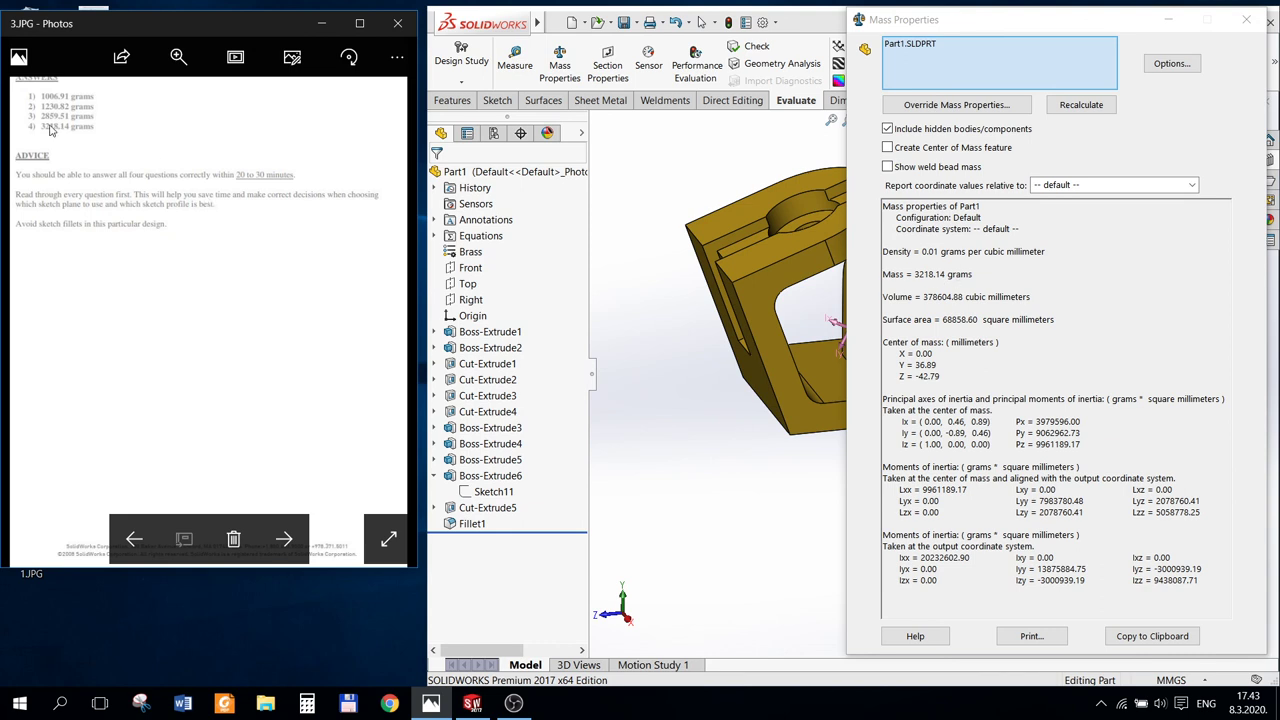
left_click(1246, 19)
middle_click_drag(944, 535, 952, 508)
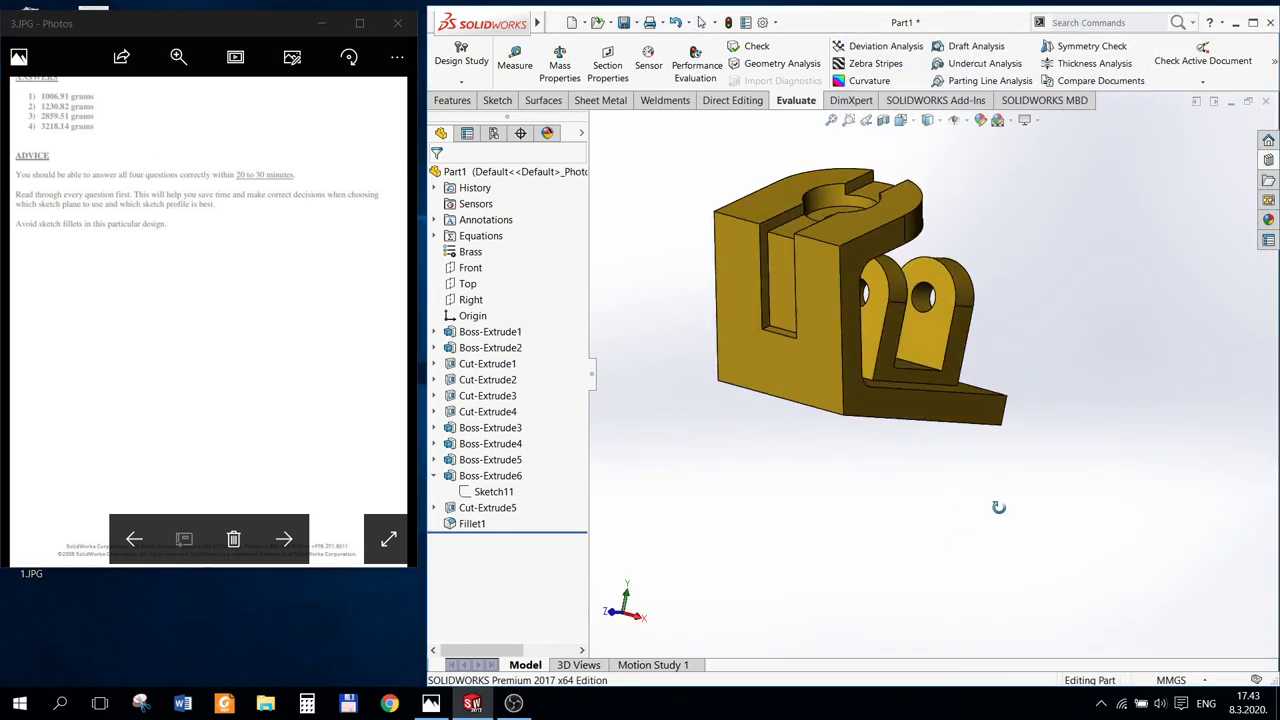